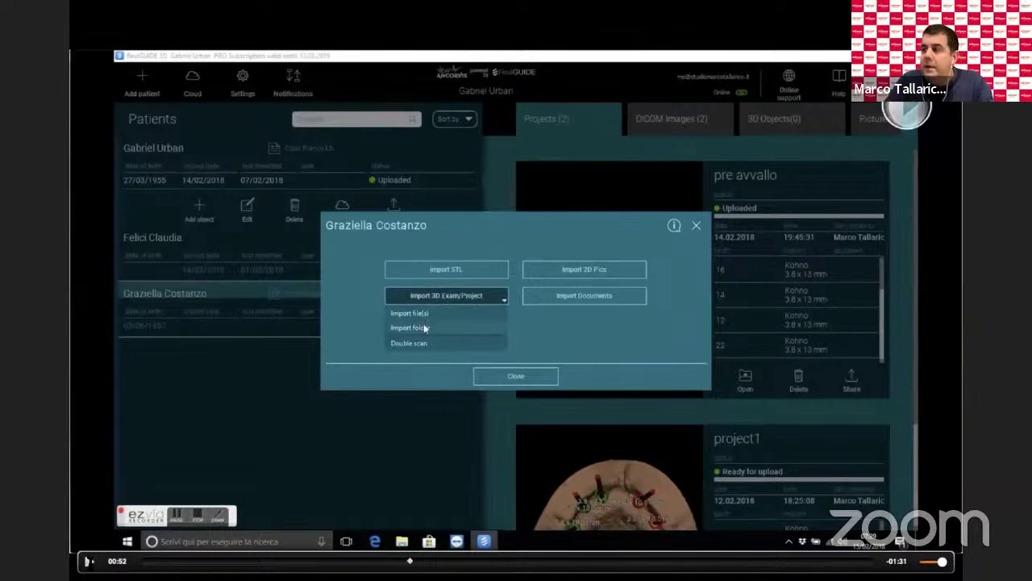
# Step: Play the patient data import demo, pausing at the 3D exam import options, the STL object types and the imported 3D objects
pyautogui.press('space')
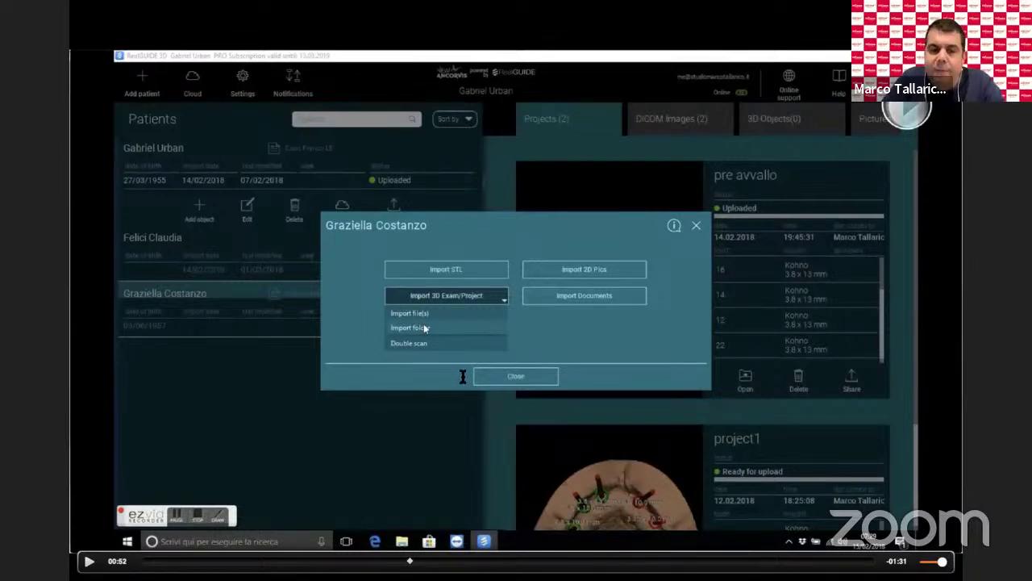
pyautogui.click(89, 562)
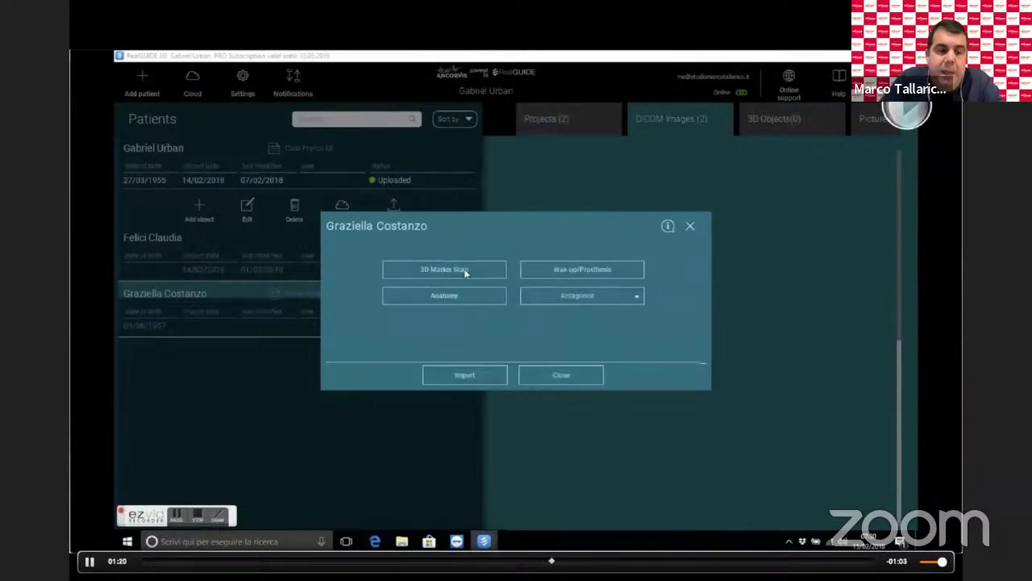
pyautogui.press('space')
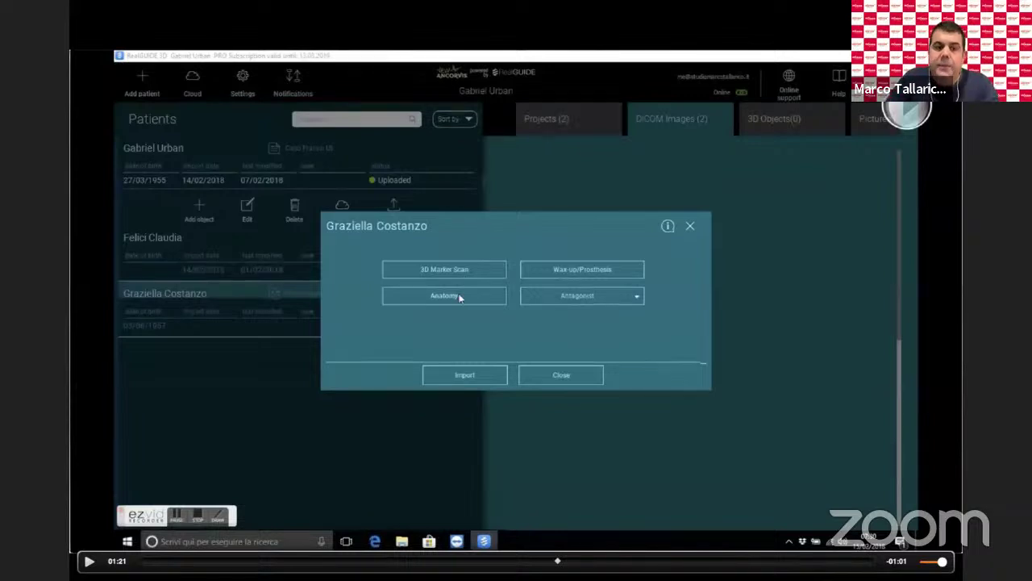
pyautogui.click(89, 560)
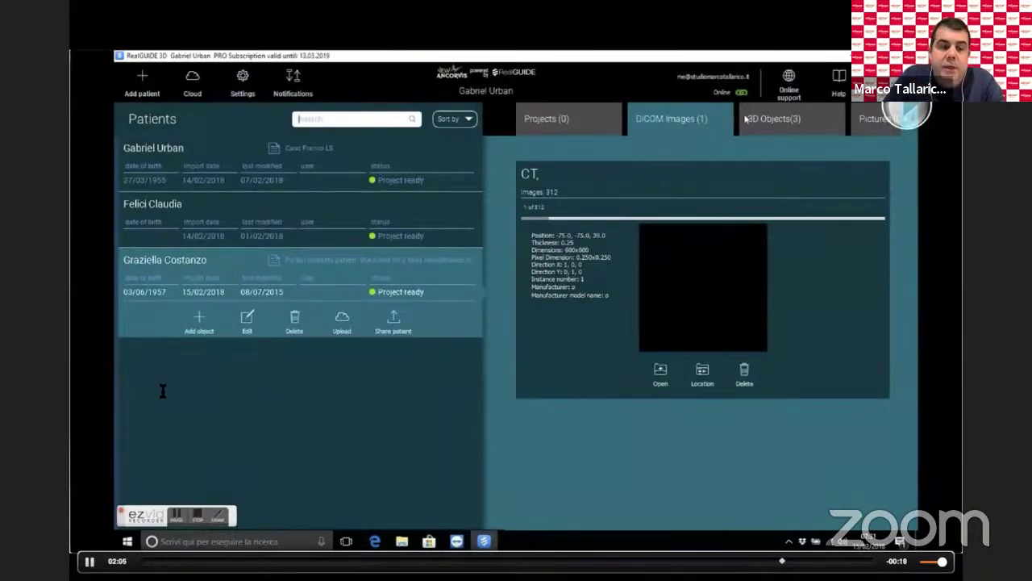
pyautogui.press('space')
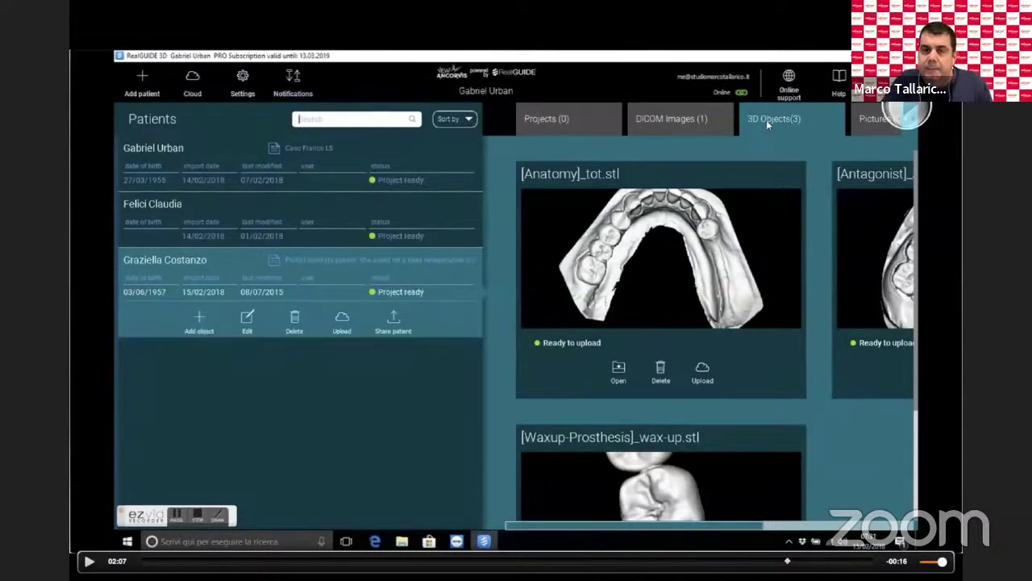
pyautogui.press('space')
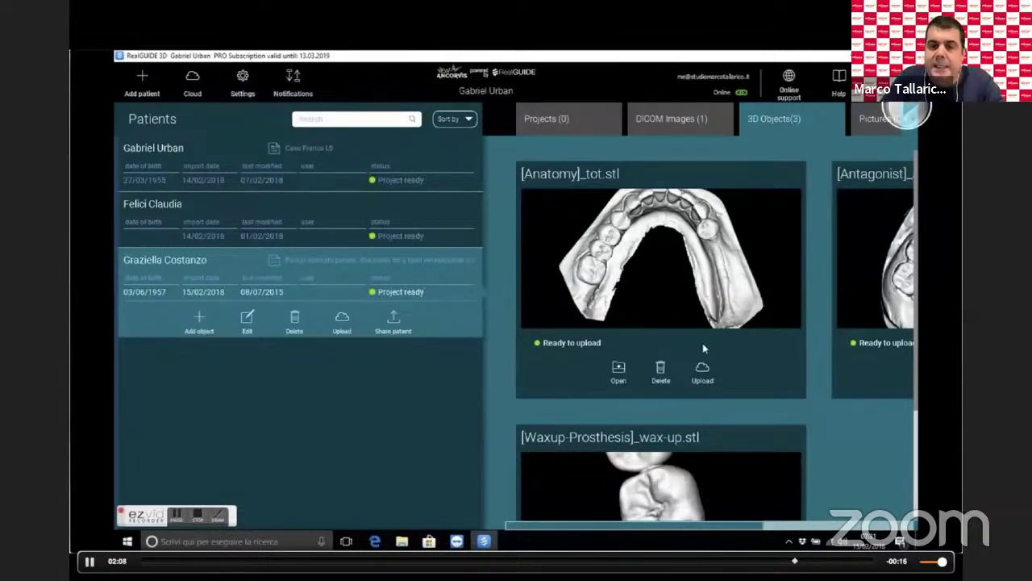
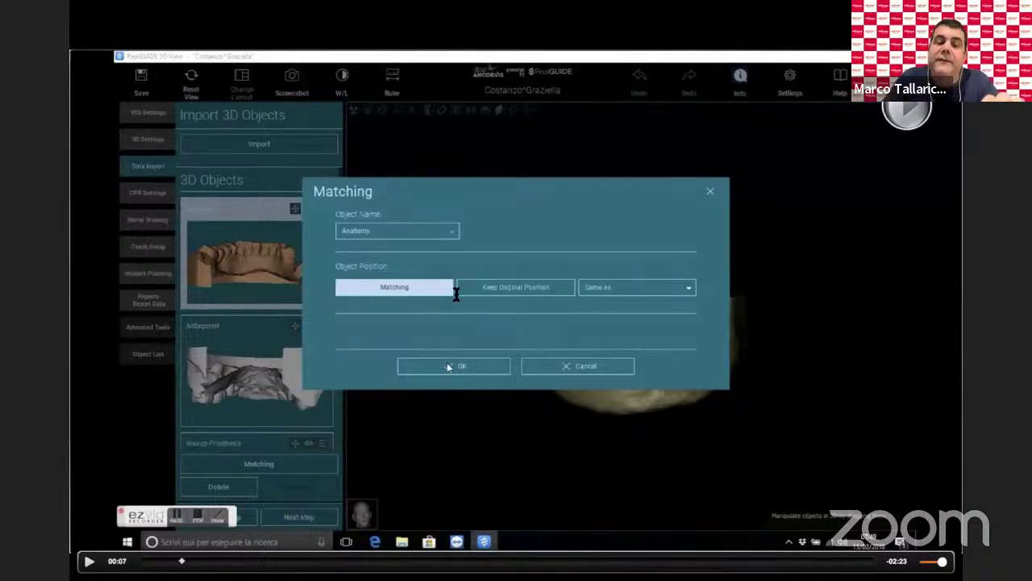
# Step: Confirm Matching as the object position method for the Anatomy object
pyautogui.click(445, 367)
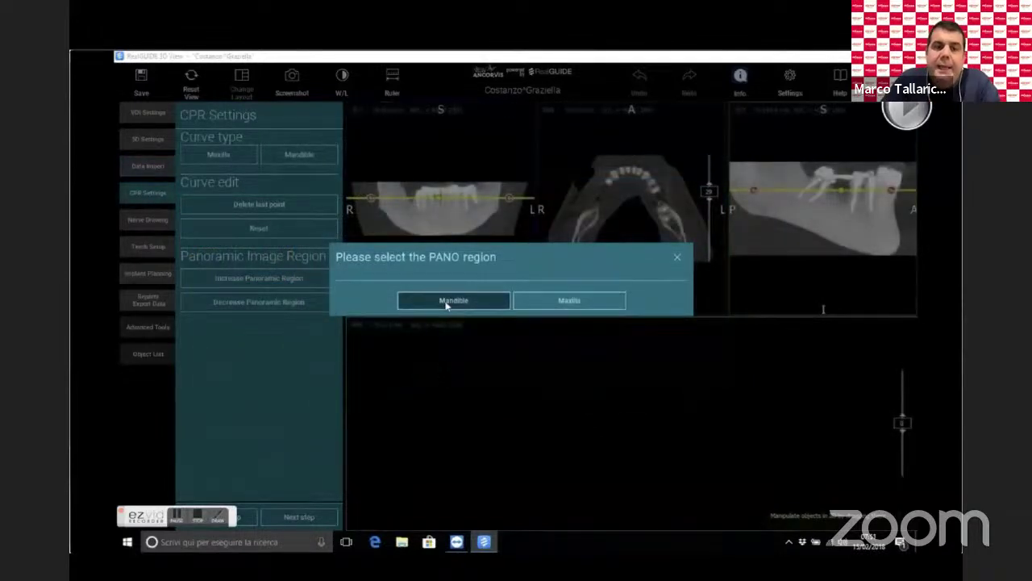
# Step: Choose Mandible as the panoramic region and tilt the axial reference line in the sagittal view to follow the jaw
pyautogui.click(446, 301)
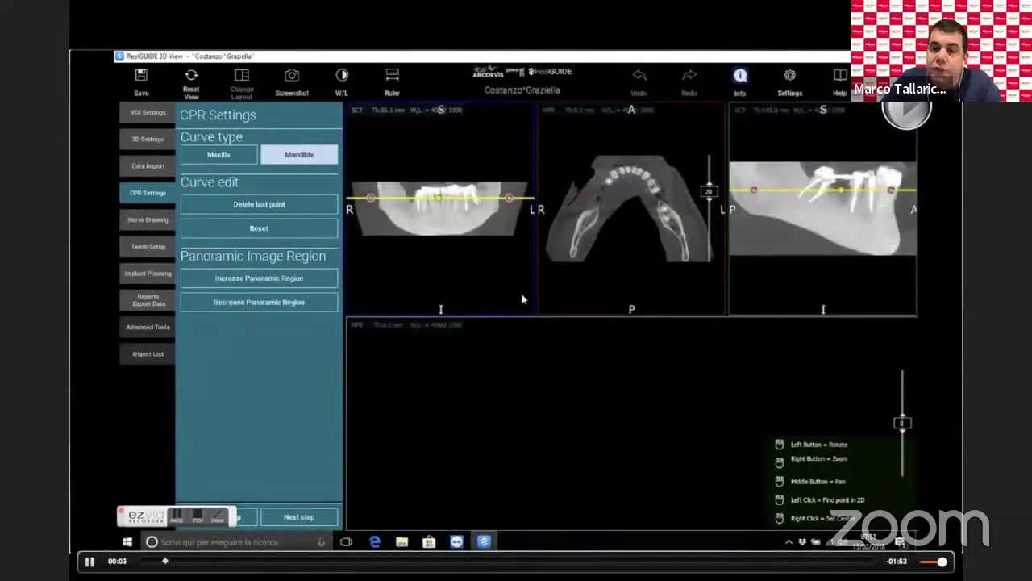
pyautogui.moveTo(893, 191); pyautogui.dragTo(842, 200)
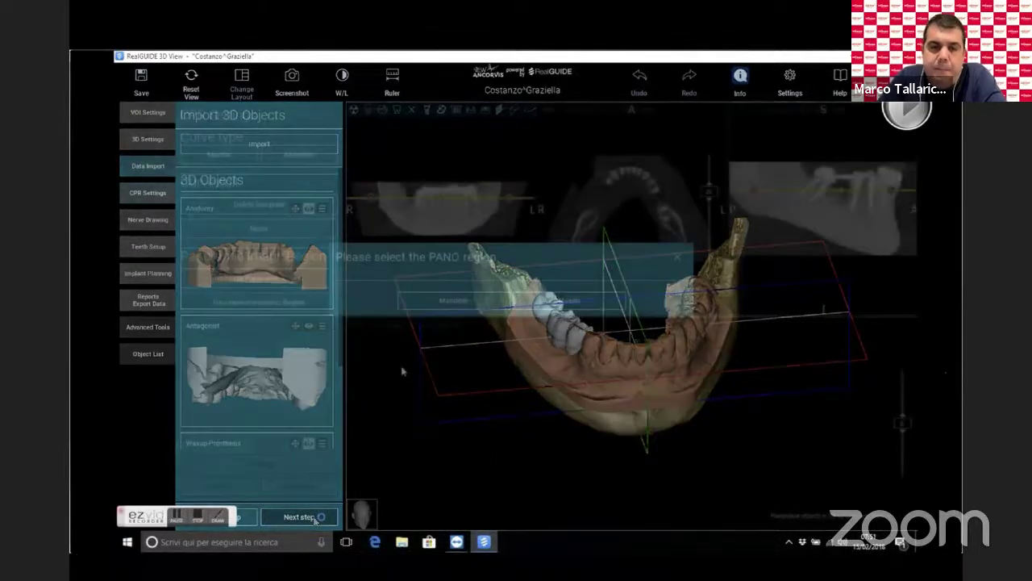
pyautogui.click(446, 302)
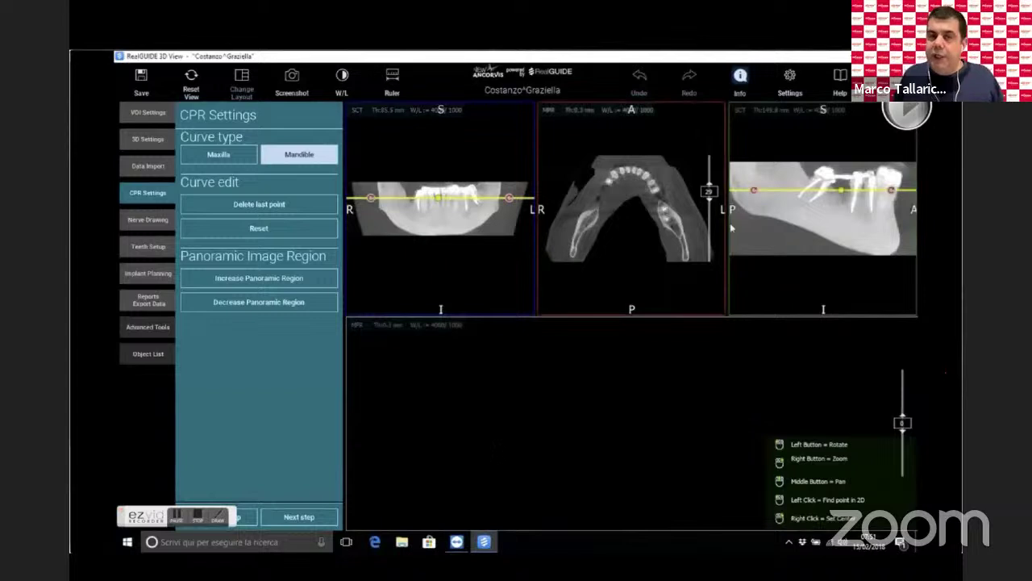
pyautogui.moveTo(898, 193); pyautogui.dragTo(836, 212)
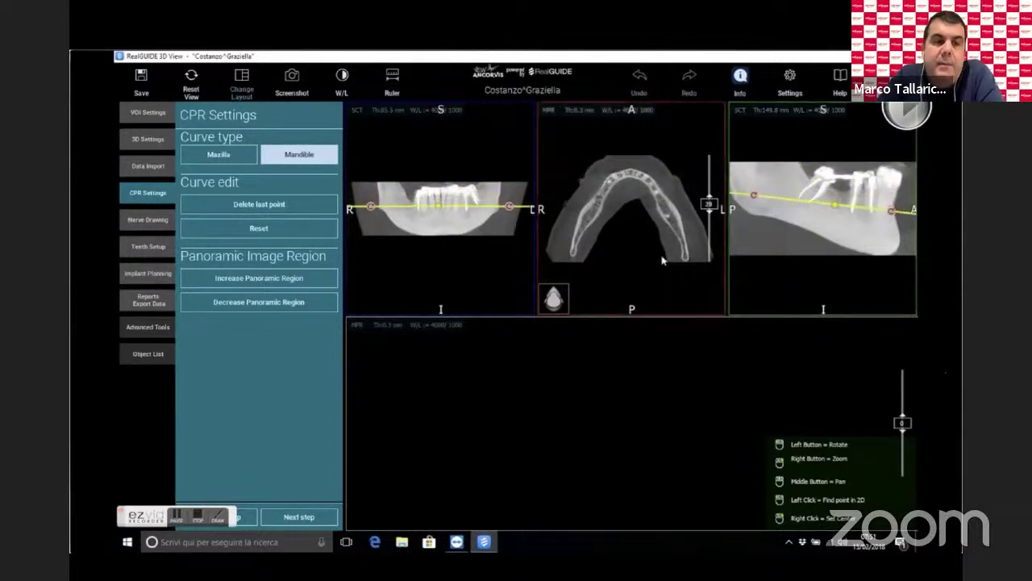
# Step: Trace the panoramic curve in the axial view with points from the rear of the mandible's right side past the front midline
pyautogui.click(577, 237)
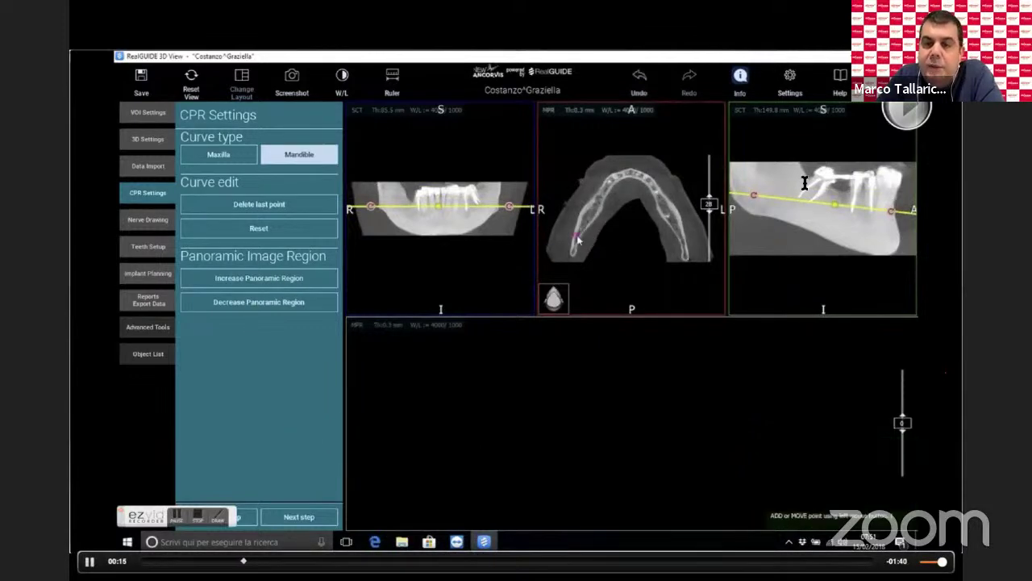
pyautogui.click(587, 214)
pyautogui.click(600, 199)
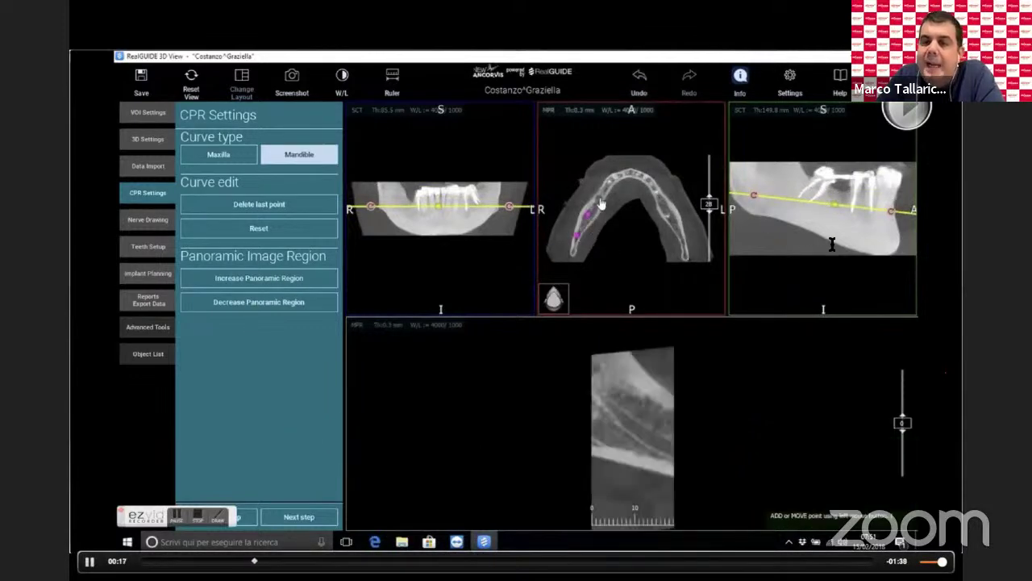
pyautogui.click(612, 178)
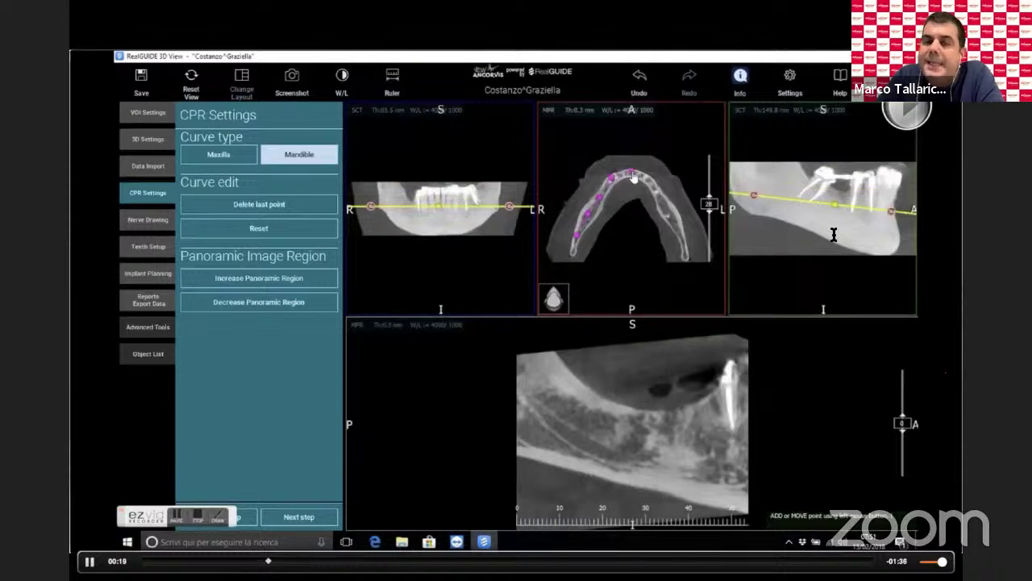
pyautogui.click(632, 173)
pyautogui.click(646, 178)
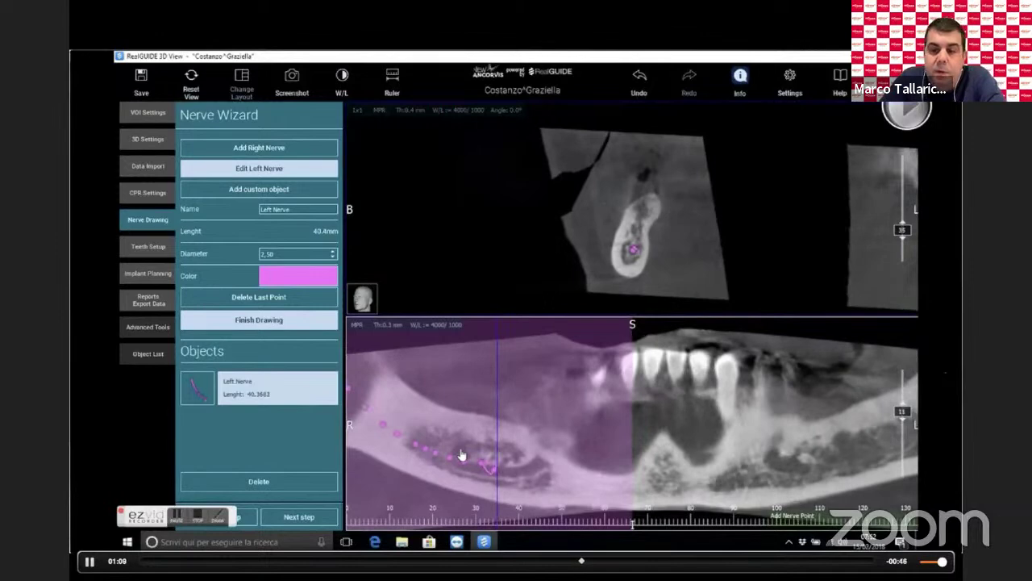
pyautogui.moveTo(592, 560); pyautogui.dragTo(717, 561)
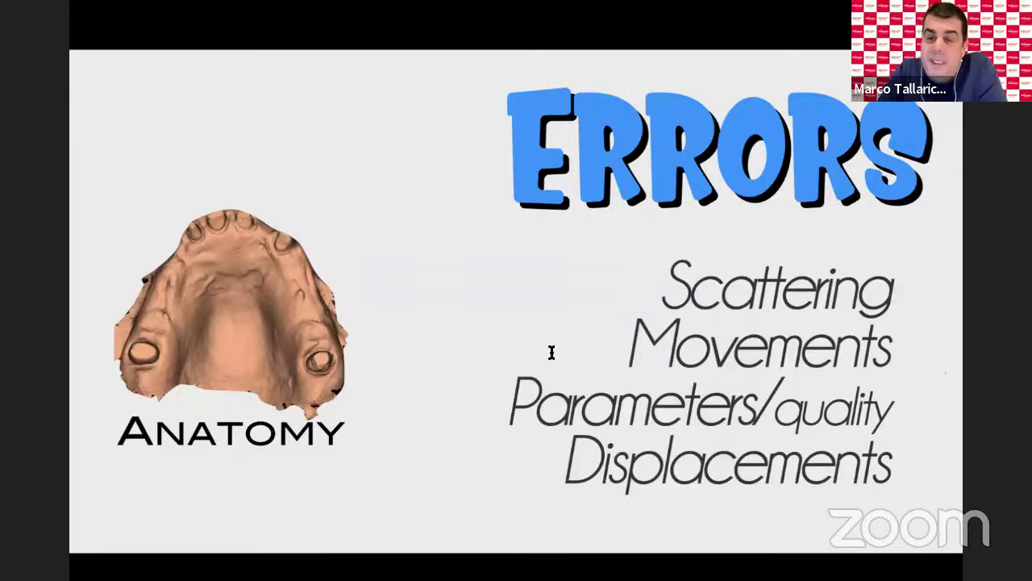
pyautogui.press('Right')
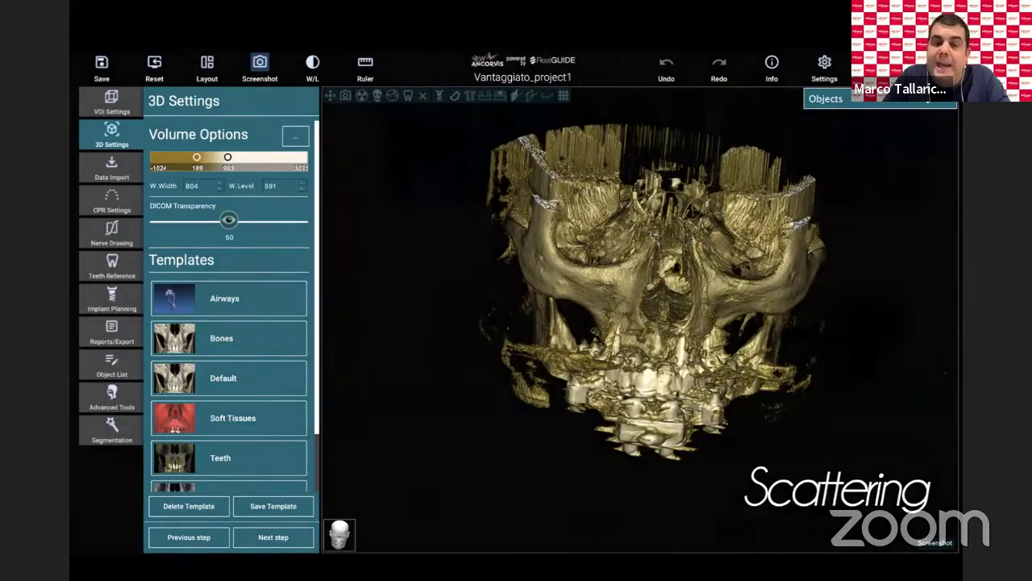
pyautogui.press('Right')
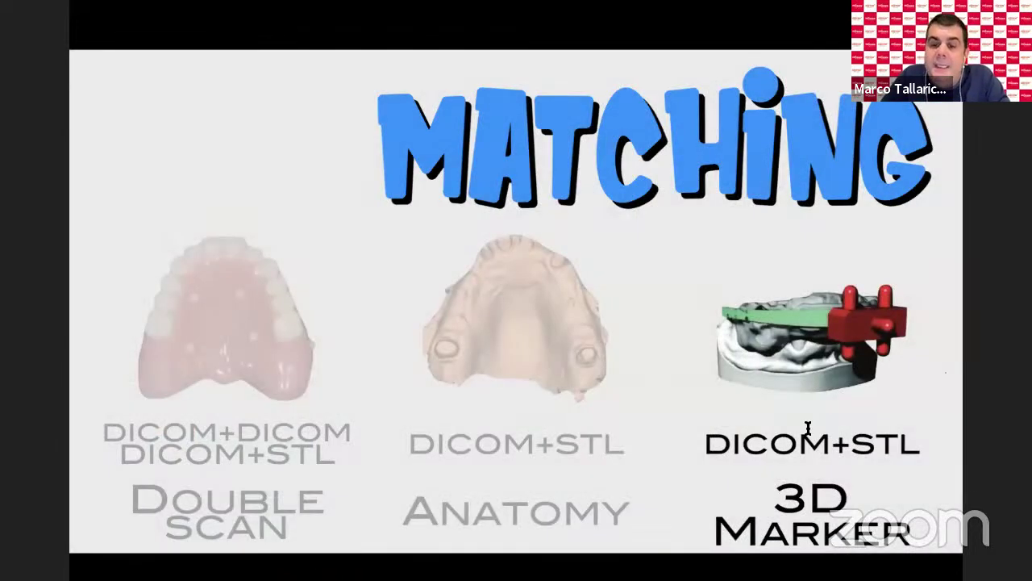
pyautogui.press('Right')
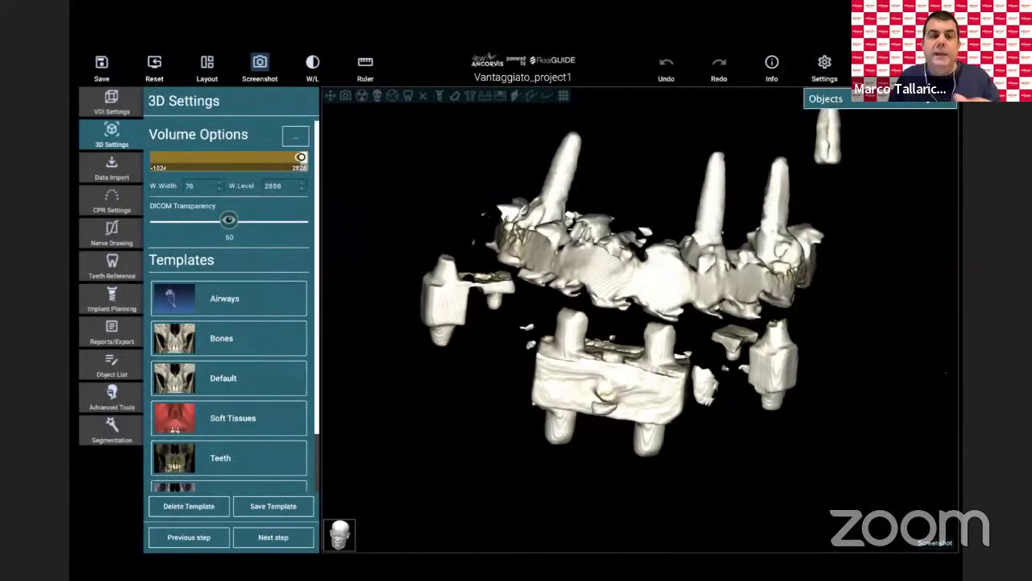
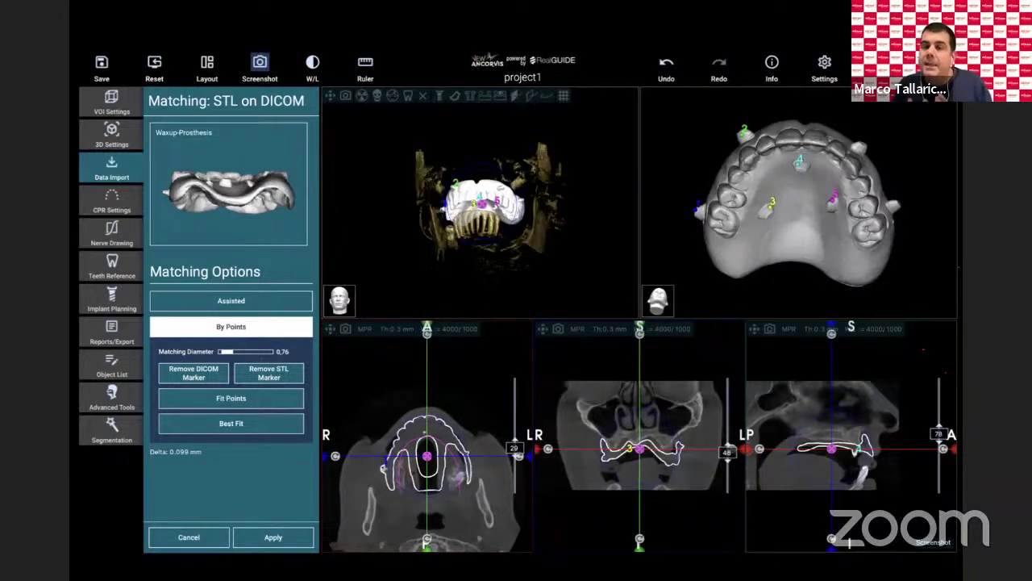
pyautogui.press('Right')
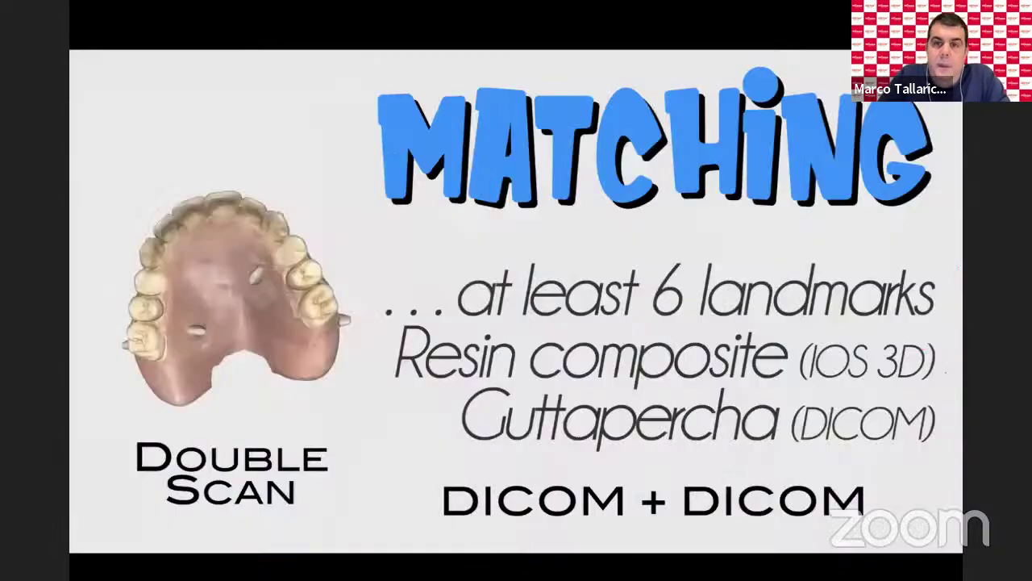
pyautogui.press('Right')
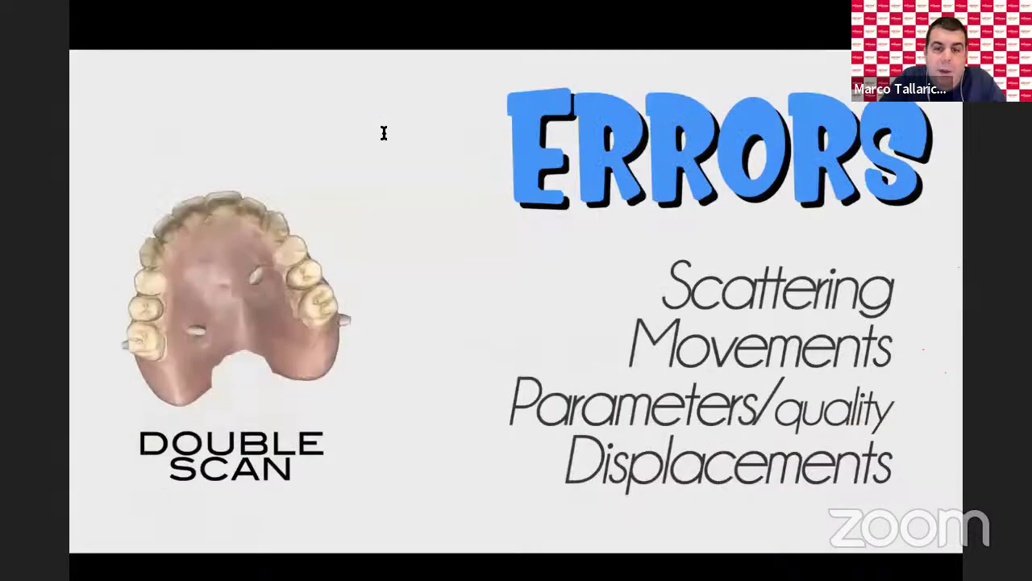
# Step: Leave the slideshow for RealGUIDE and add a new patient with the name Double and the surname Scan
pyautogui.press('Escape')
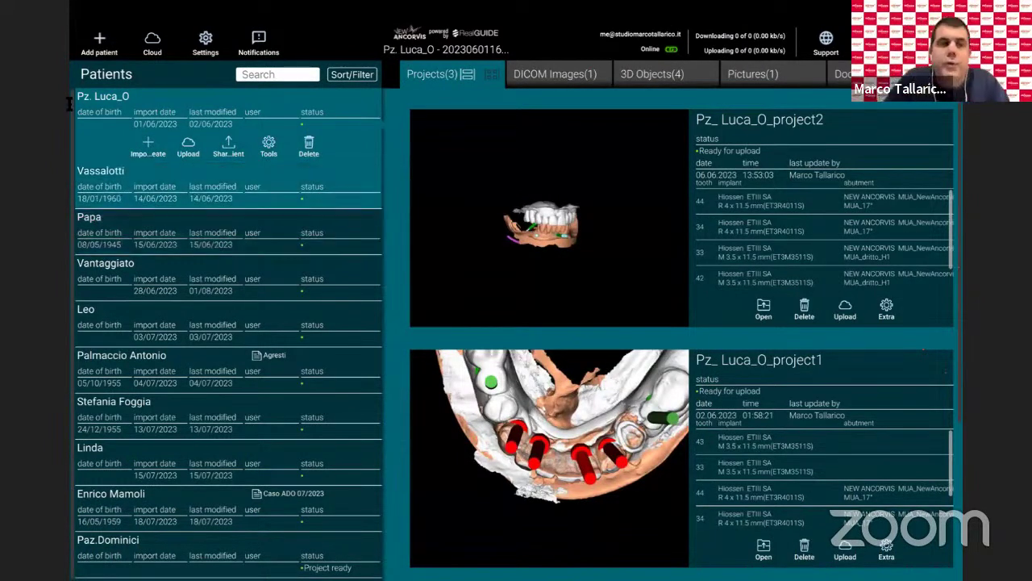
pyautogui.click(100, 38)
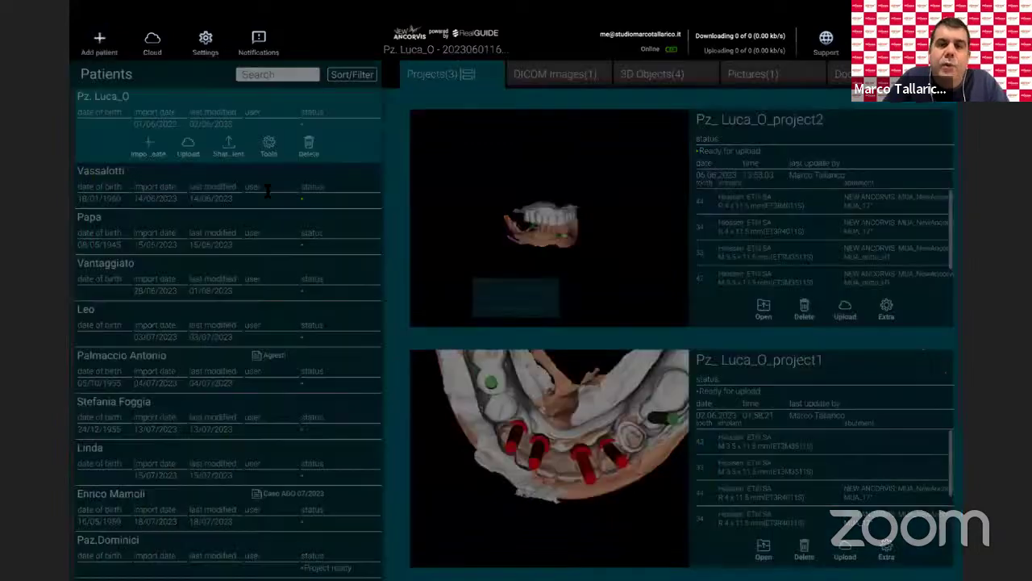
pyautogui.write('Do')
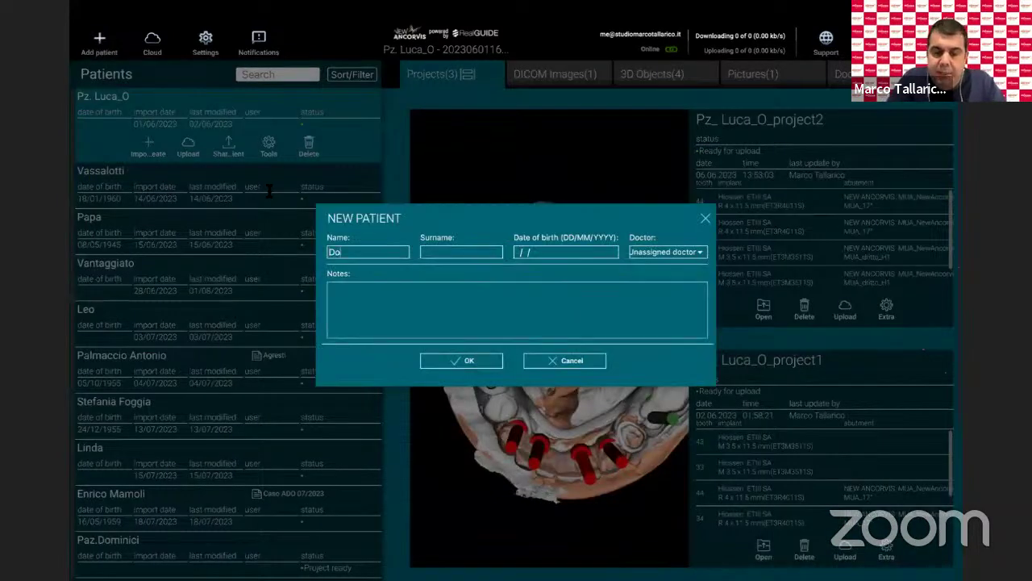
pyautogui.write('ubleScan')
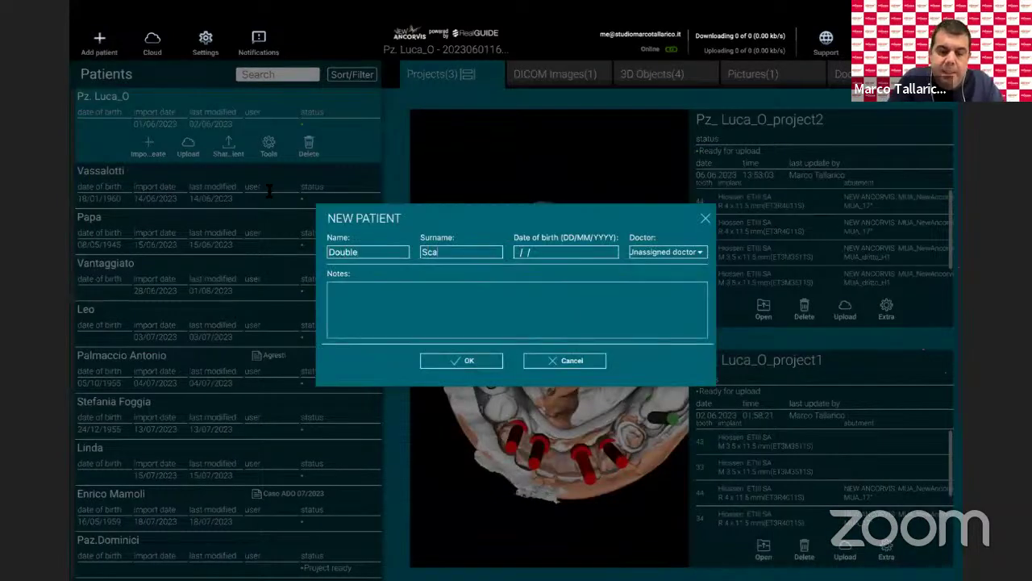
pyautogui.click(462, 360)
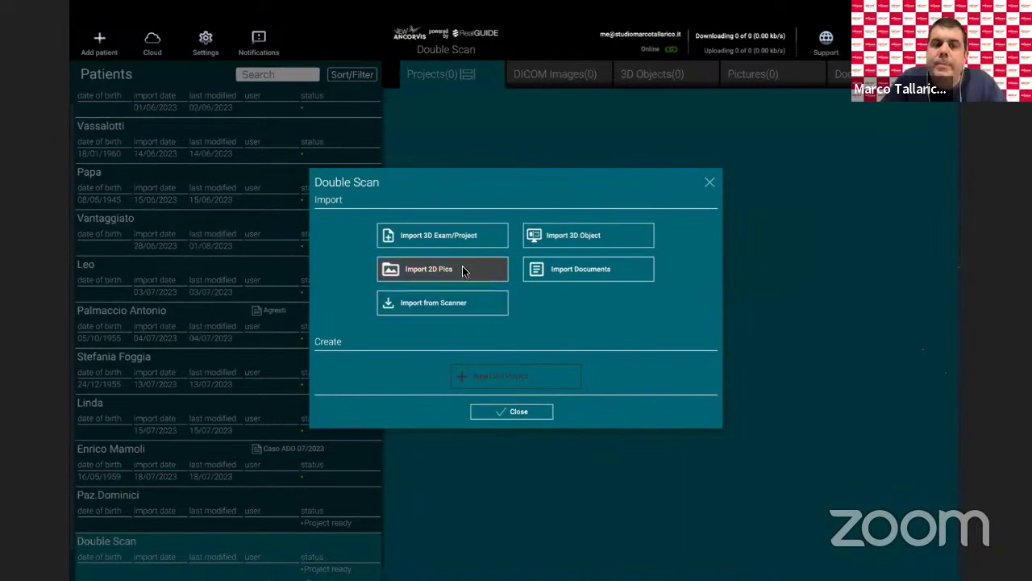
# Step: Import the Lower Prosthesis folder from Webinars/20 Doppia Scansione as the double scan's lower jaw prosthesis DICOM
pyautogui.click(481, 240)
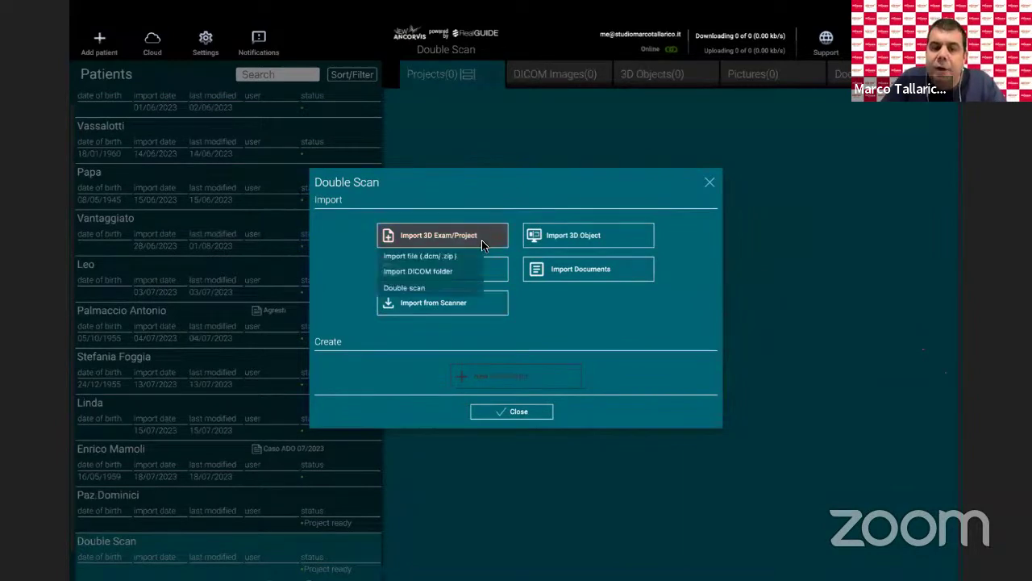
pyautogui.click(427, 289)
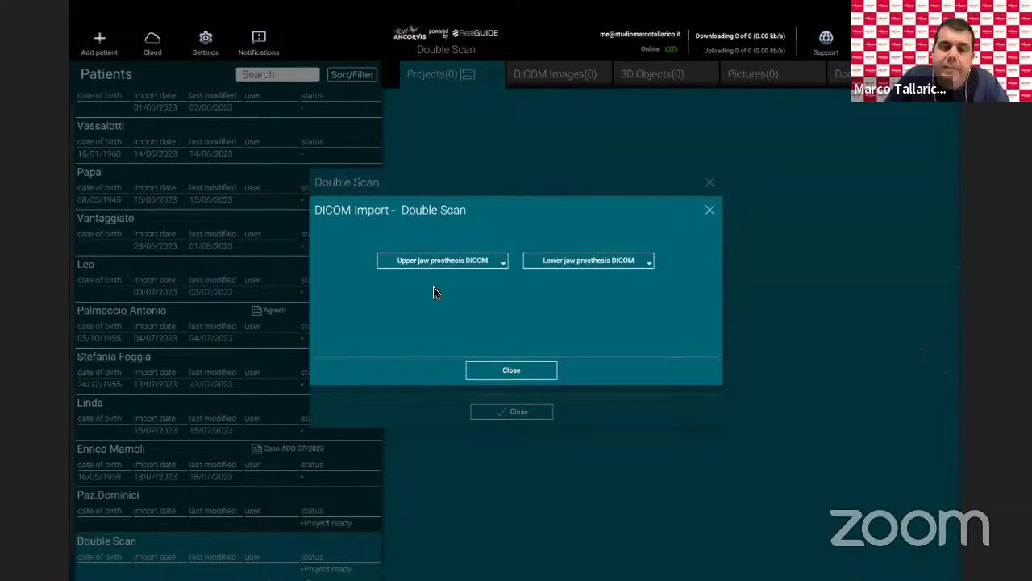
pyautogui.click(607, 262)
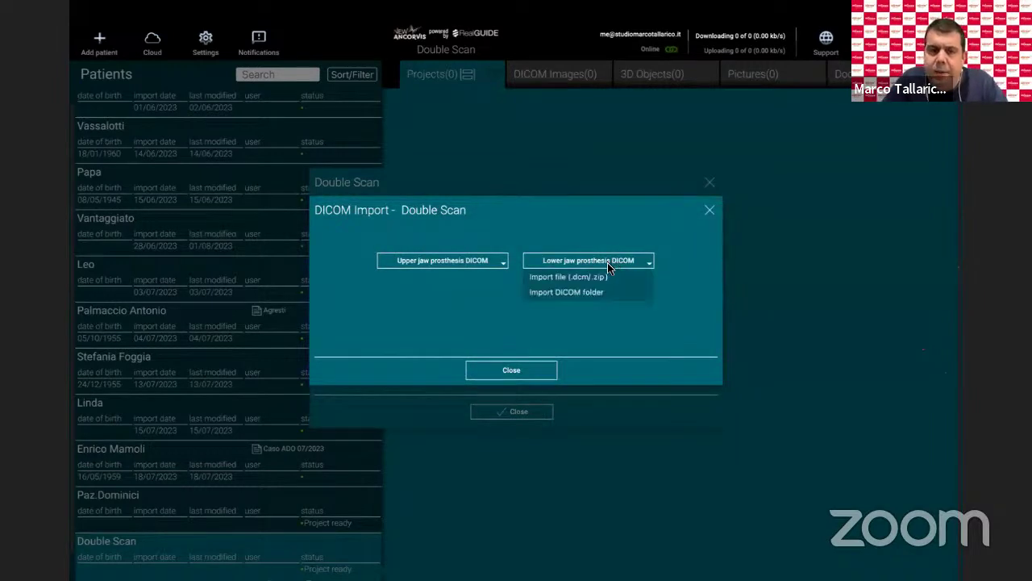
pyautogui.click(573, 291)
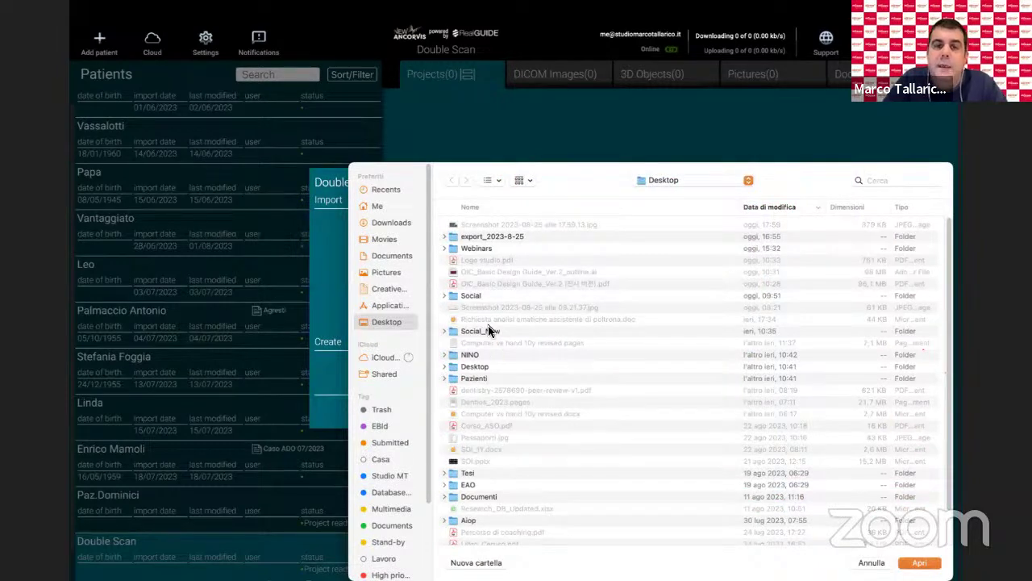
pyautogui.click(444, 248)
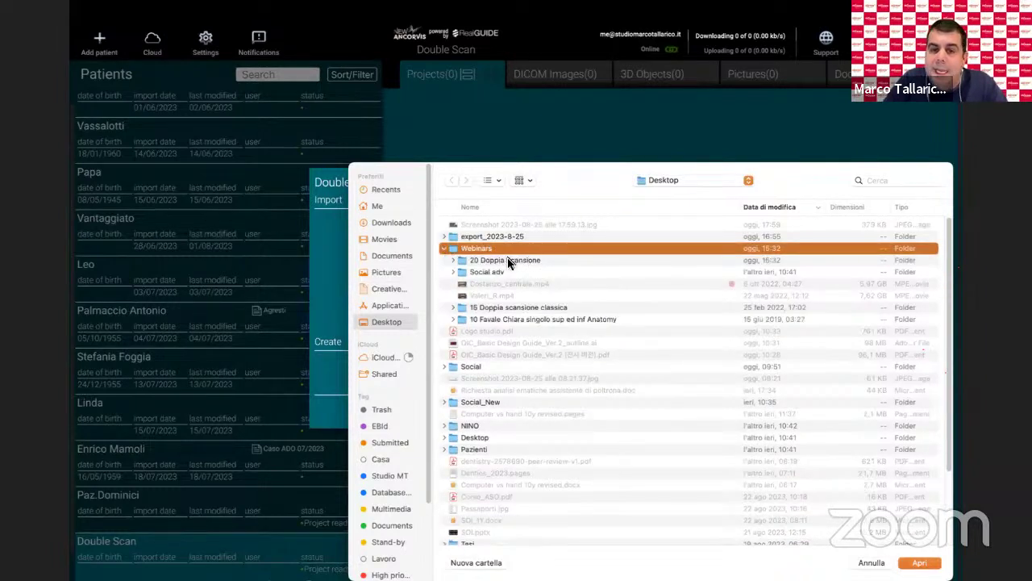
pyautogui.click(453, 260)
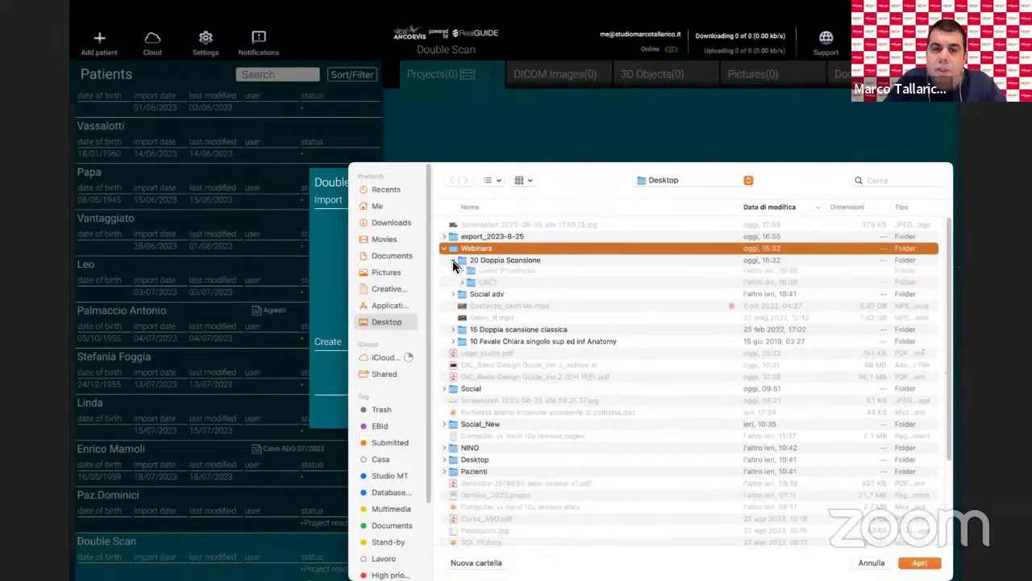
pyautogui.click(504, 272)
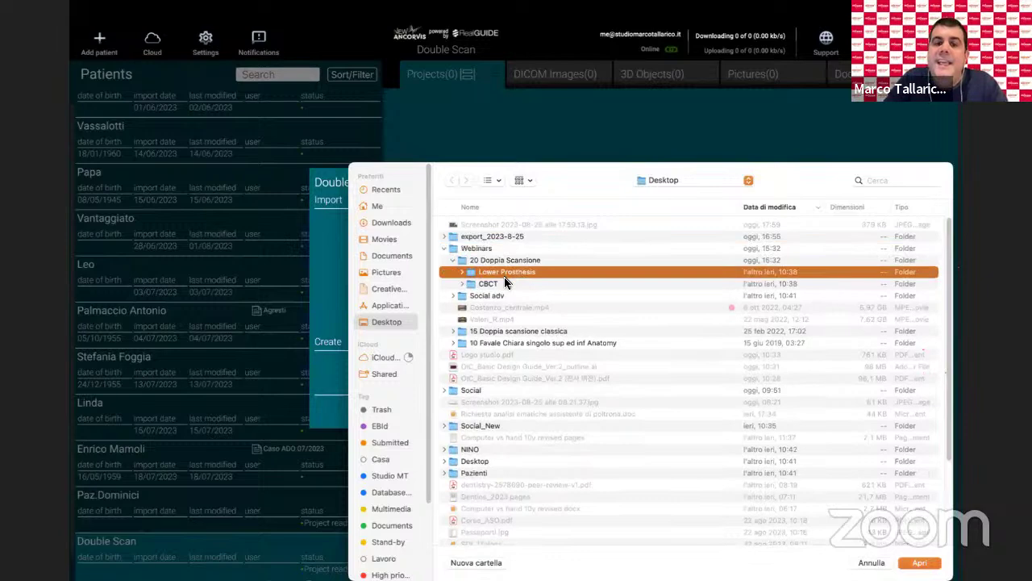
pyautogui.click(920, 562)
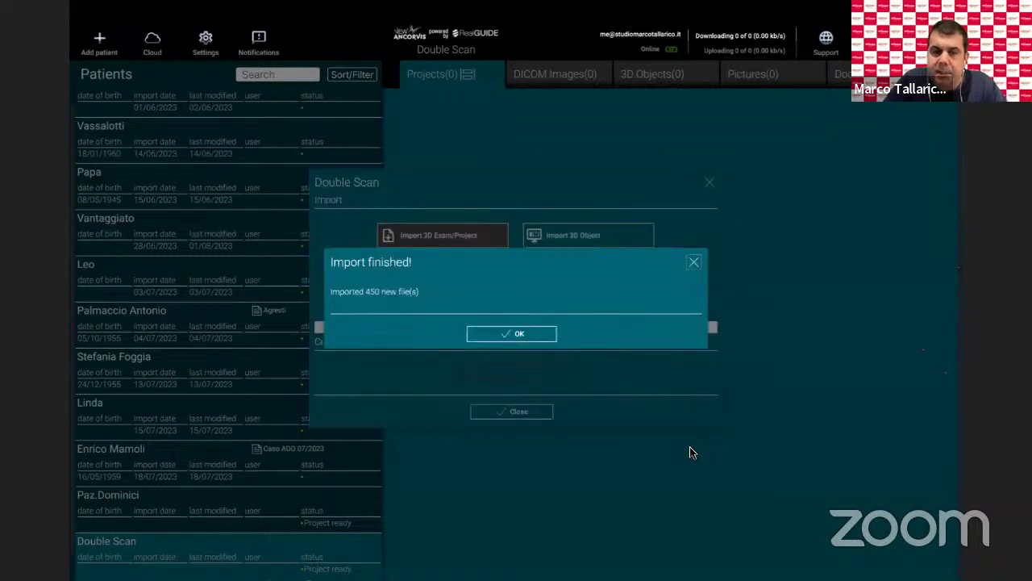
pyautogui.click(530, 332)
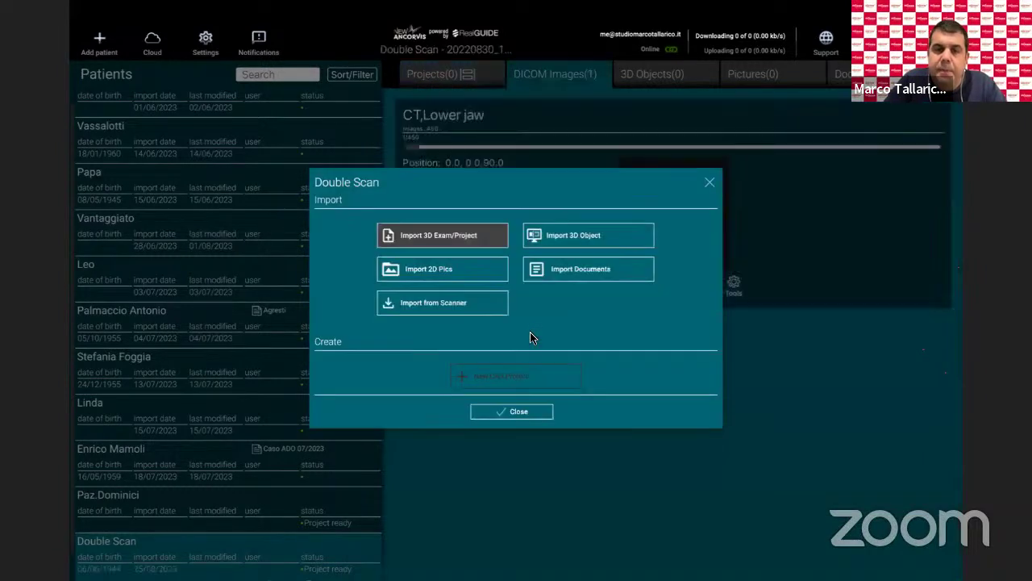
pyautogui.click(710, 184)
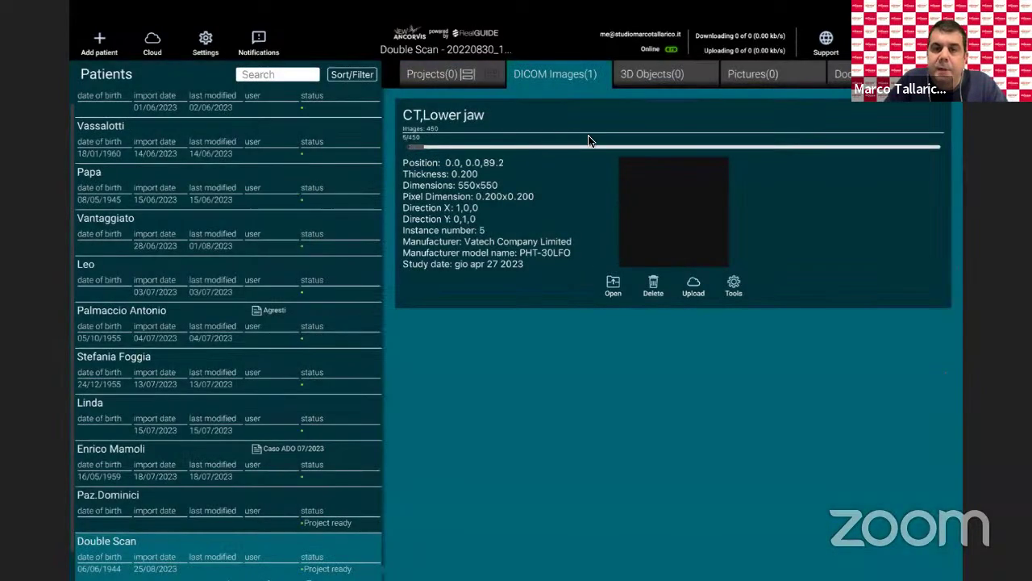
# Step: Preview the Lower jaw CT at slice 246 and filter the patient list by "doub"
pyautogui.moveTo(588, 141); pyautogui.dragTo(696, 166)
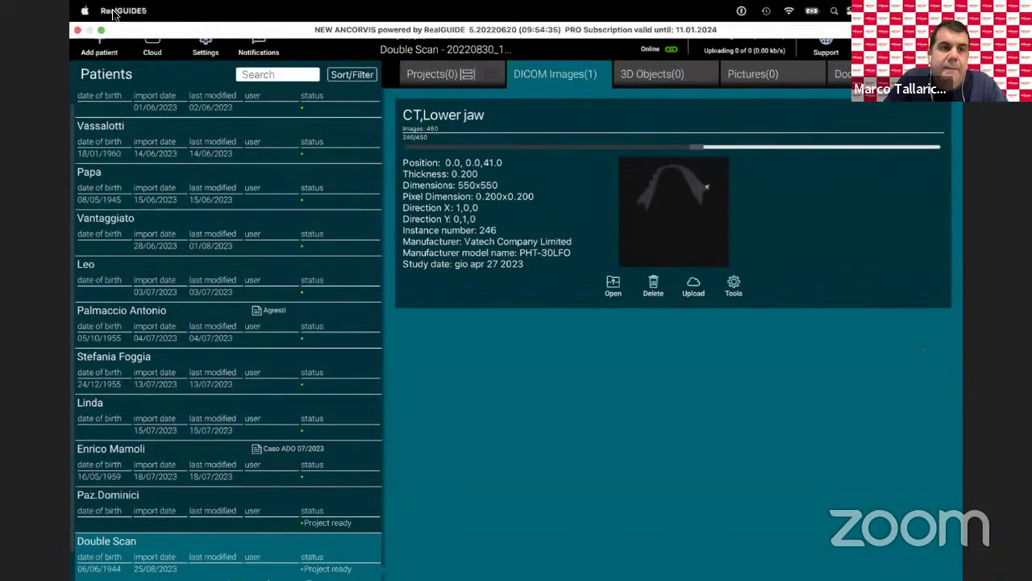
pyautogui.click(100, 30)
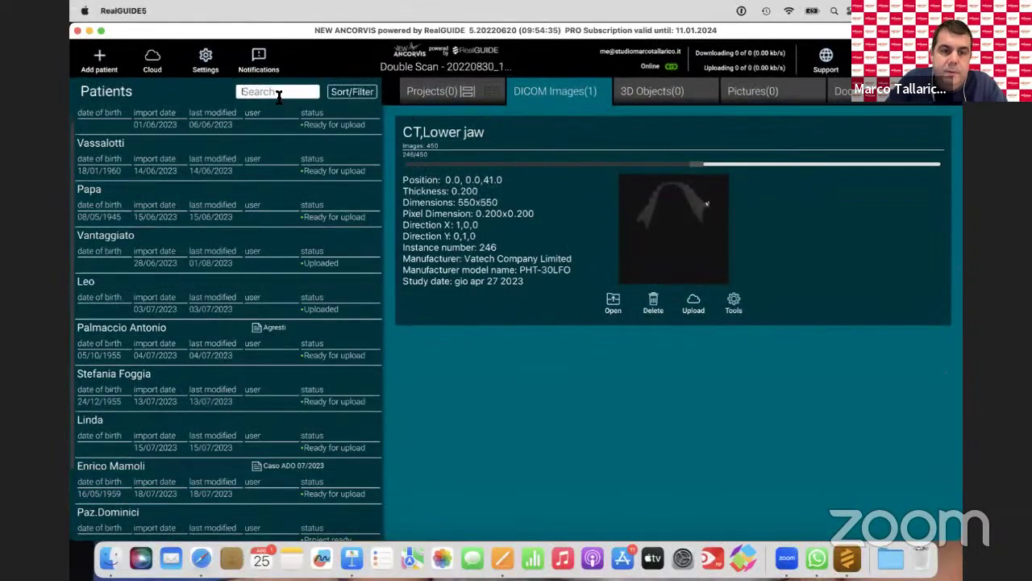
pyautogui.click(278, 92)
pyautogui.write('doub')
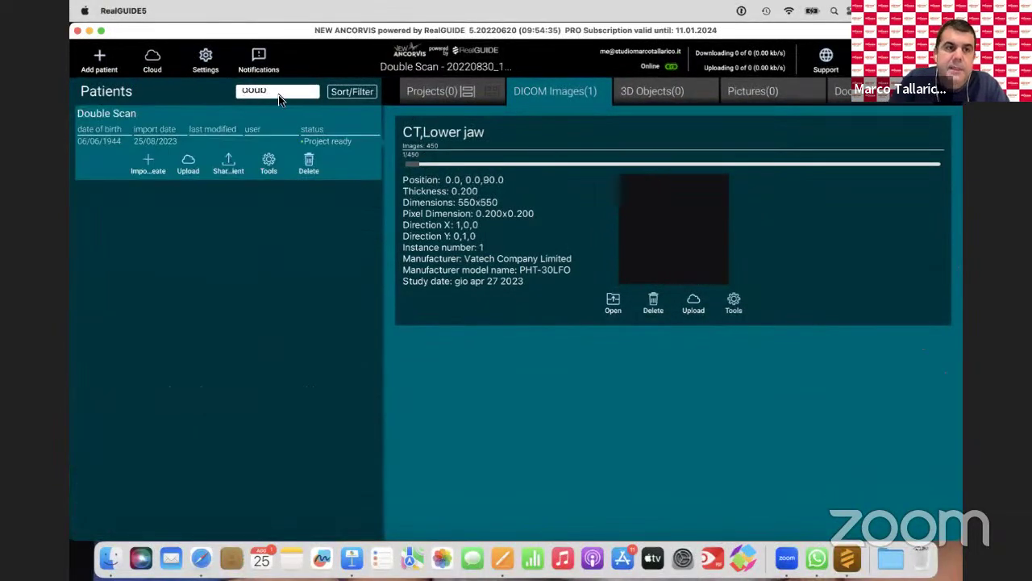
# Step: Import the CBCT folder from 20 Doppia Scansione into the Double Scan patient as a DICOM exam
pyautogui.click(164, 161)
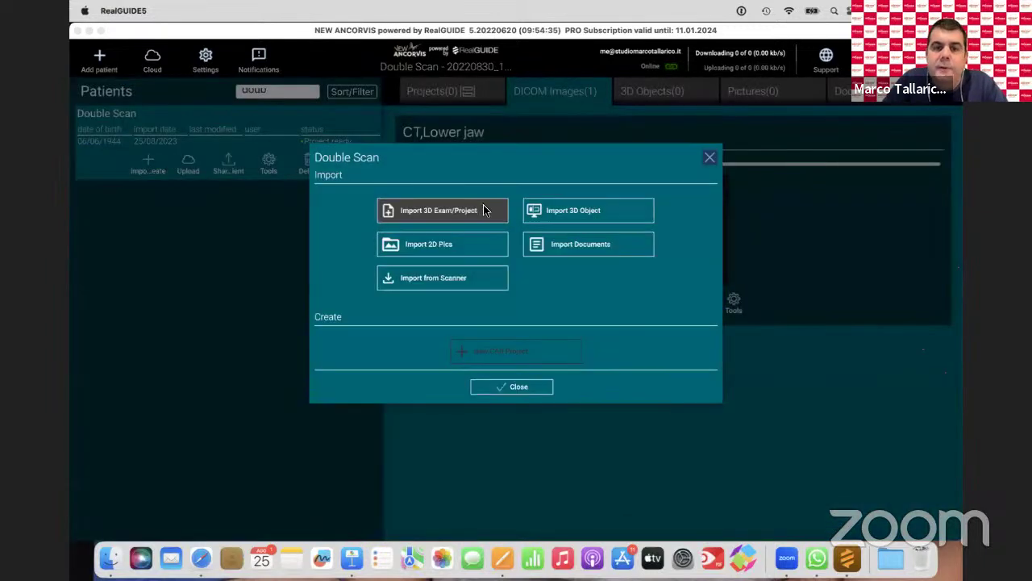
pyautogui.click(483, 208)
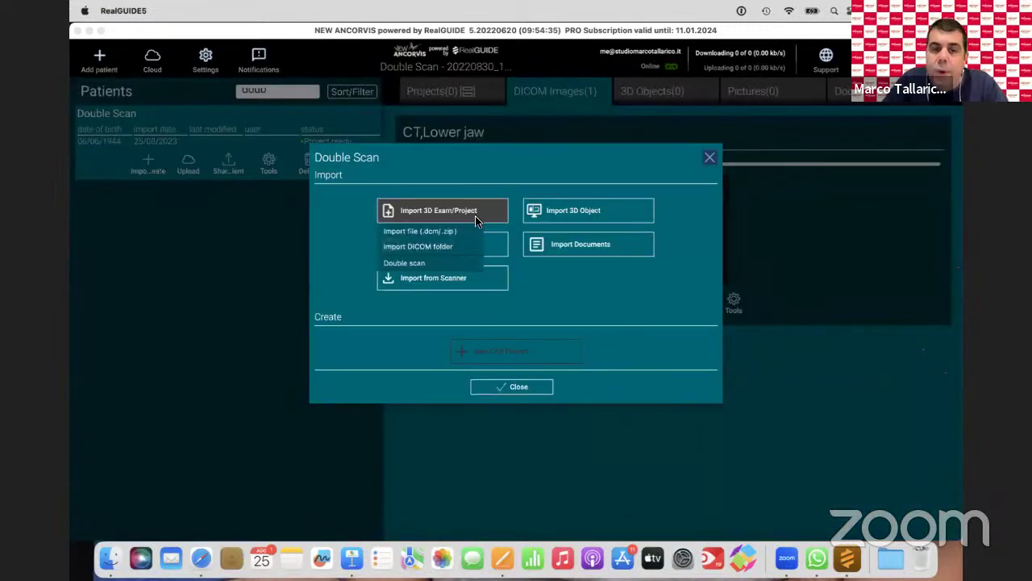
pyautogui.click(454, 247)
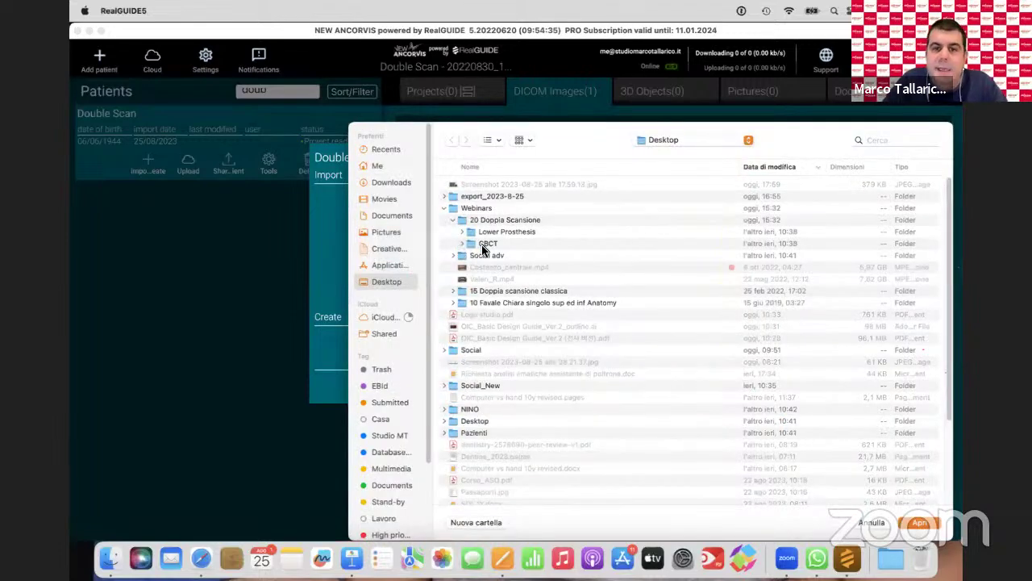
pyautogui.click(484, 246)
pyautogui.click(920, 522)
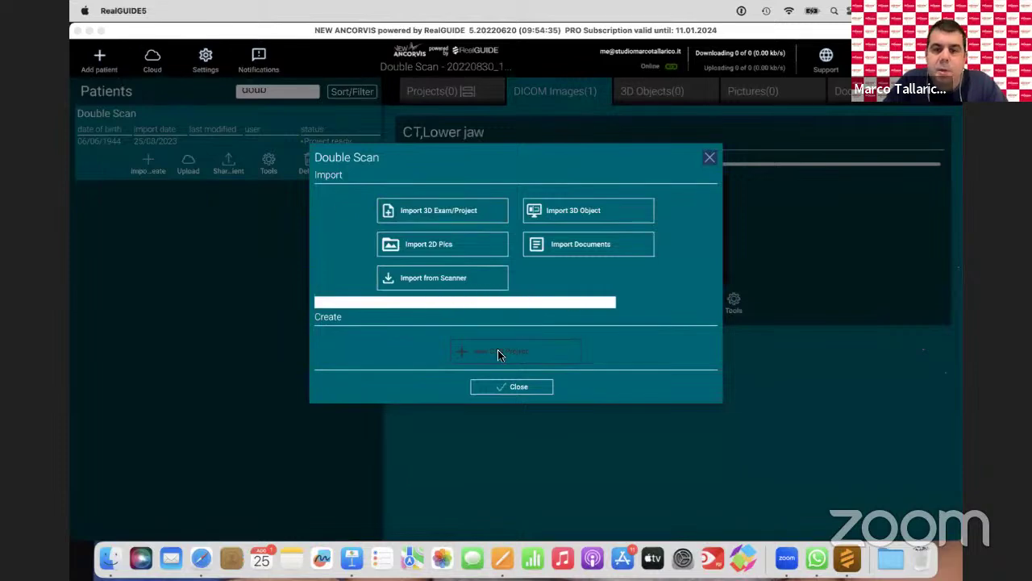
pyautogui.click(526, 392)
pyautogui.click(518, 312)
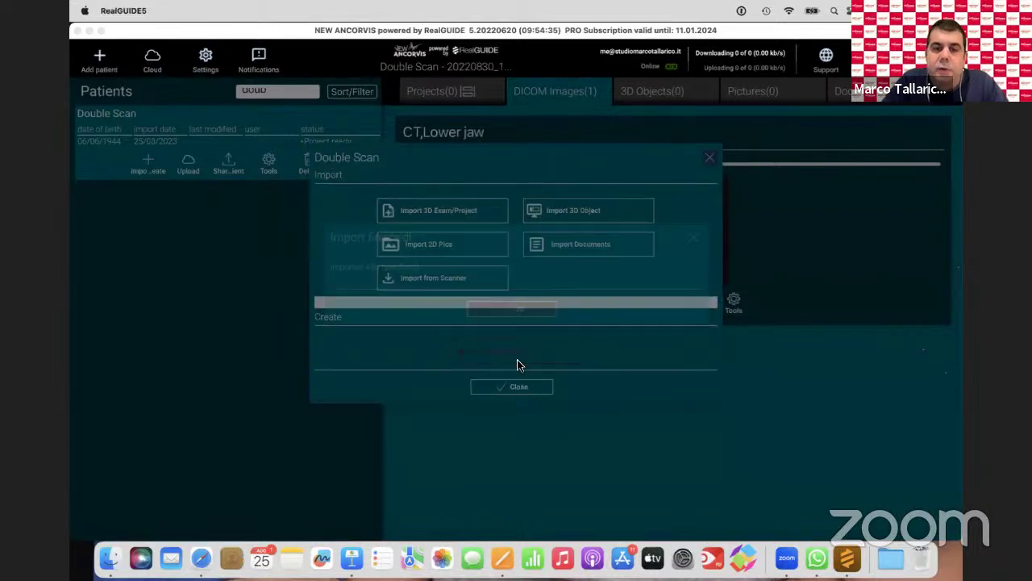
pyautogui.click(518, 387)
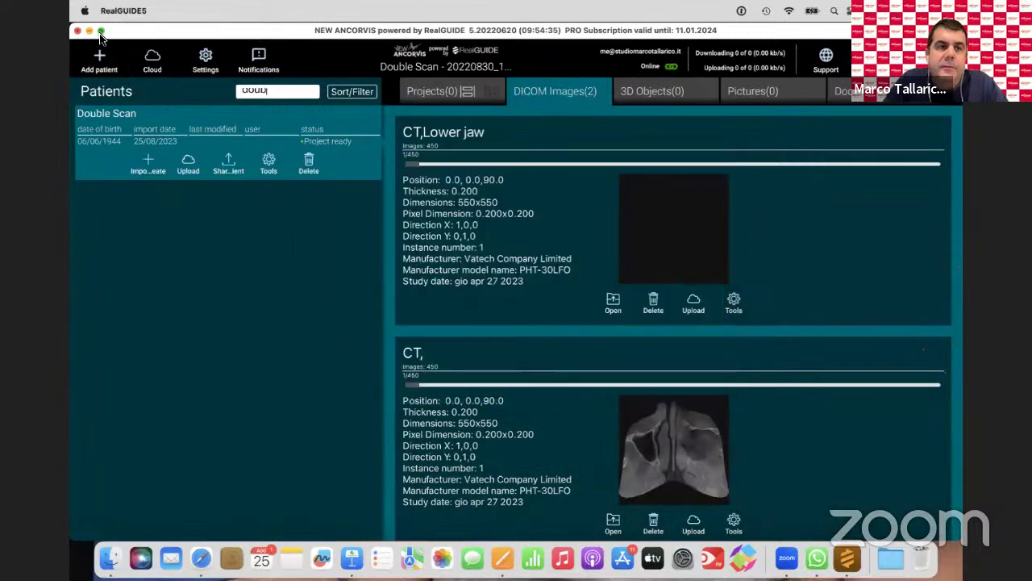
# Step: Preview the middle slices of both DICOM series, slice 227 of the CBCT and slice 238 of the Lower jaw scan
pyautogui.scroll(-2, 682, 214)
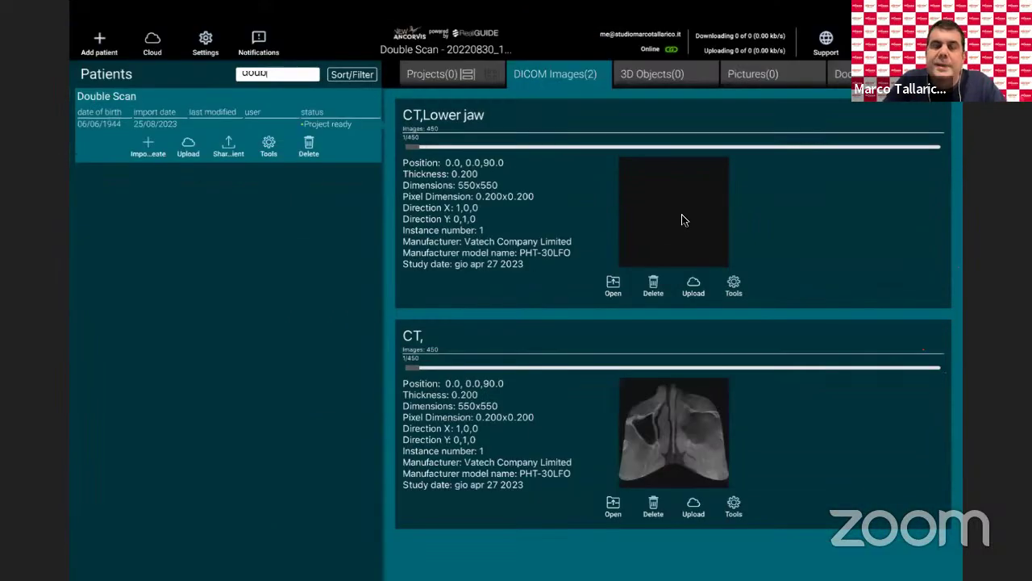
pyautogui.click(412, 369)
pyautogui.moveTo(412, 368); pyautogui.dragTo(682, 369)
pyautogui.moveTo(418, 146); pyautogui.dragTo(688, 147)
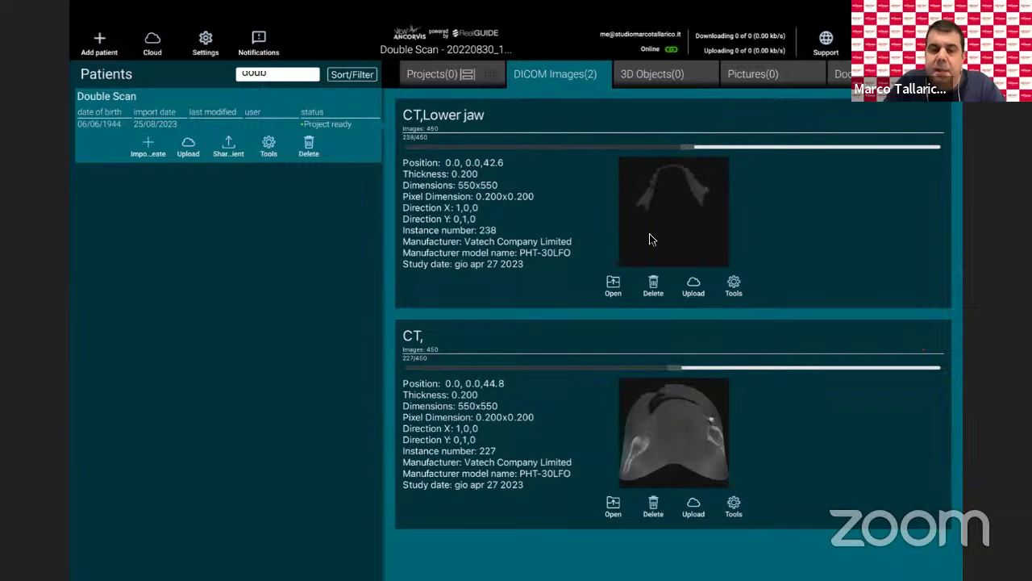
# Step: Open the Lower jaw DICOM and render its volume with the Soft Tissues template
pyautogui.click(613, 284)
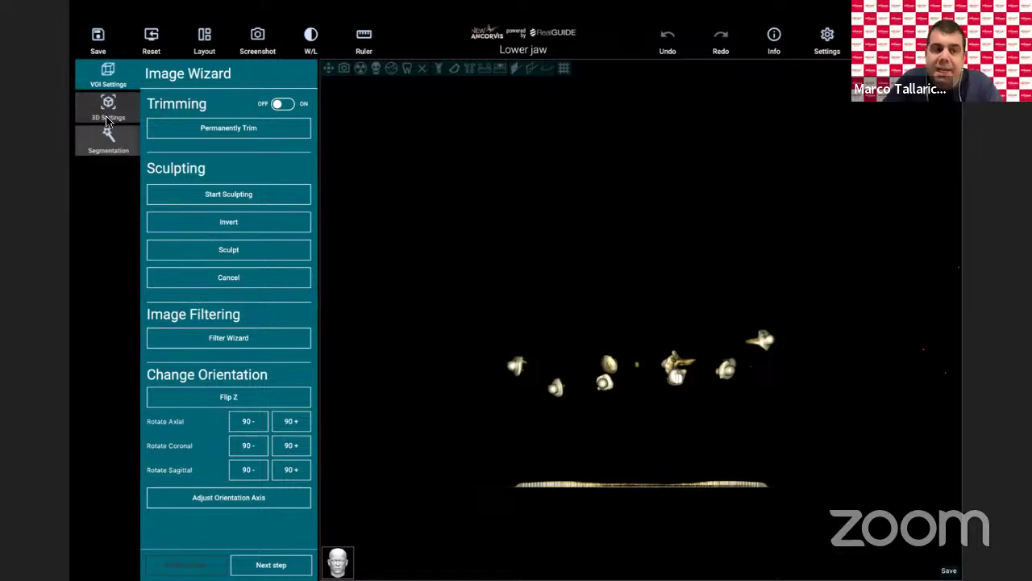
pyautogui.moveTo(648, 325)
pyautogui.mouseDown()
pyautogui.moveTo(629, 376)
pyautogui.moveTo(638, 316)
pyautogui.moveTo(638, 325)
pyautogui.mouseUp()
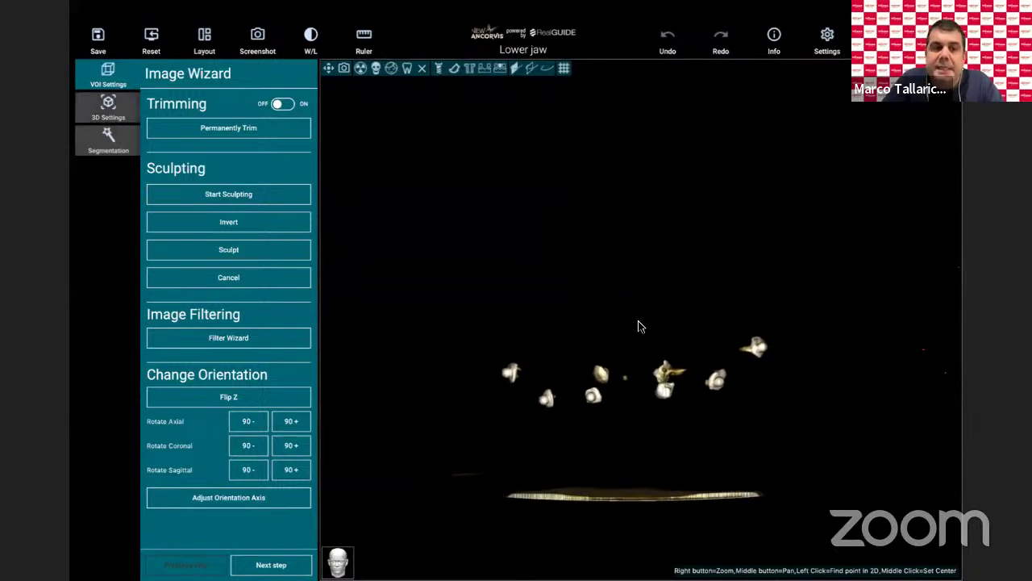
pyautogui.click(113, 109)
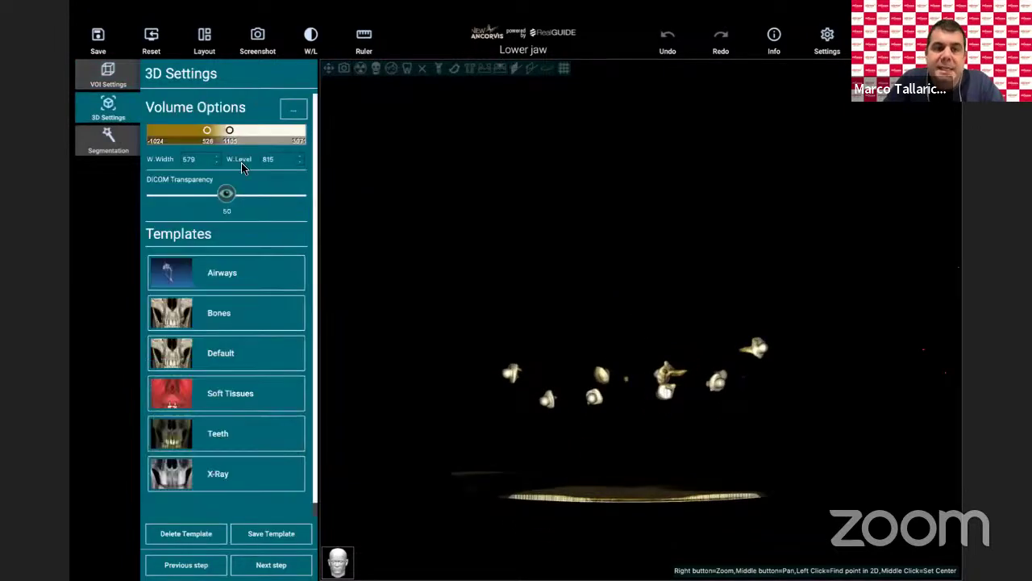
pyautogui.click(172, 391)
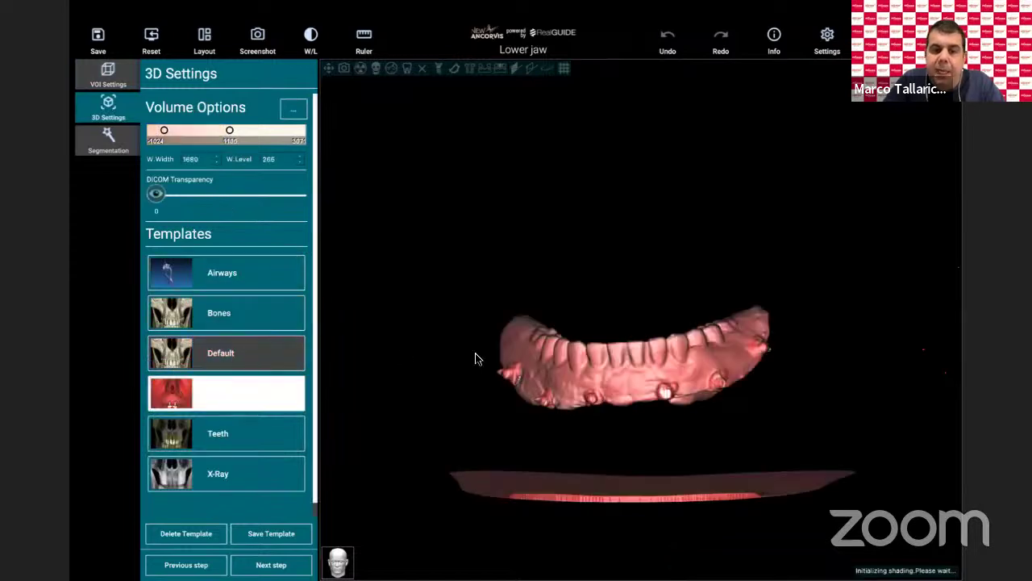
pyautogui.moveTo(618, 295); pyautogui.dragTo(494, 385)
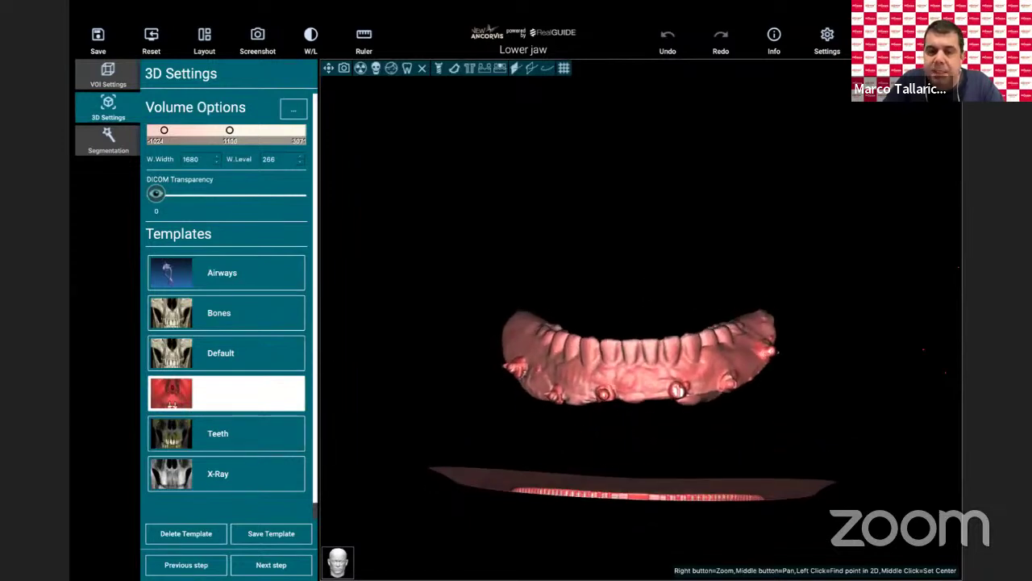
# Step: Trim the volume vertically to a box around the prosthesis that excludes the support plate, and proceed to segmentation
pyautogui.click(108, 75)
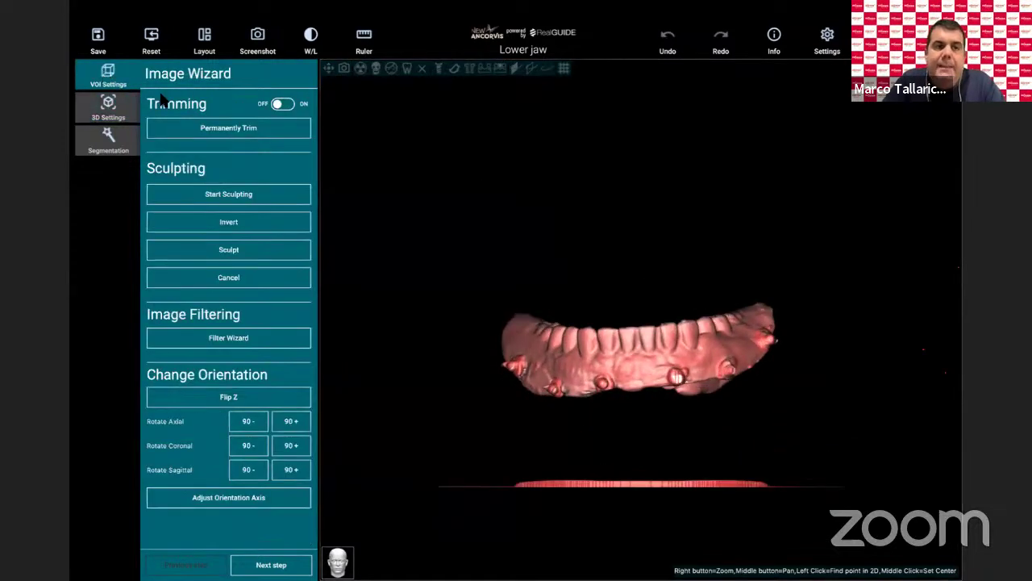
pyautogui.click(284, 104)
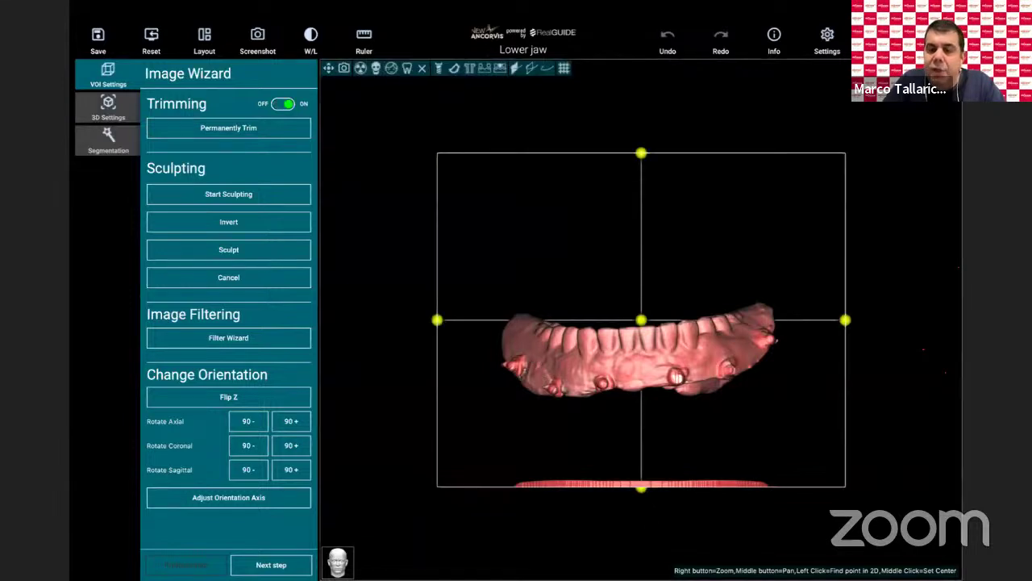
pyautogui.moveTo(641, 486); pyautogui.dragTo(641, 419)
pyautogui.moveTo(640, 154); pyautogui.dragTo(533, 343)
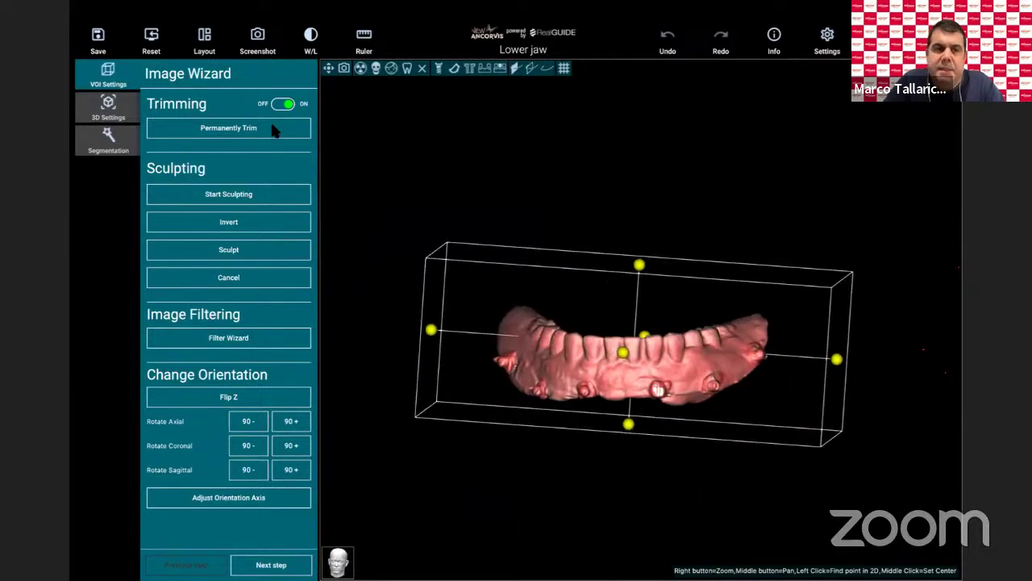
pyautogui.click(107, 142)
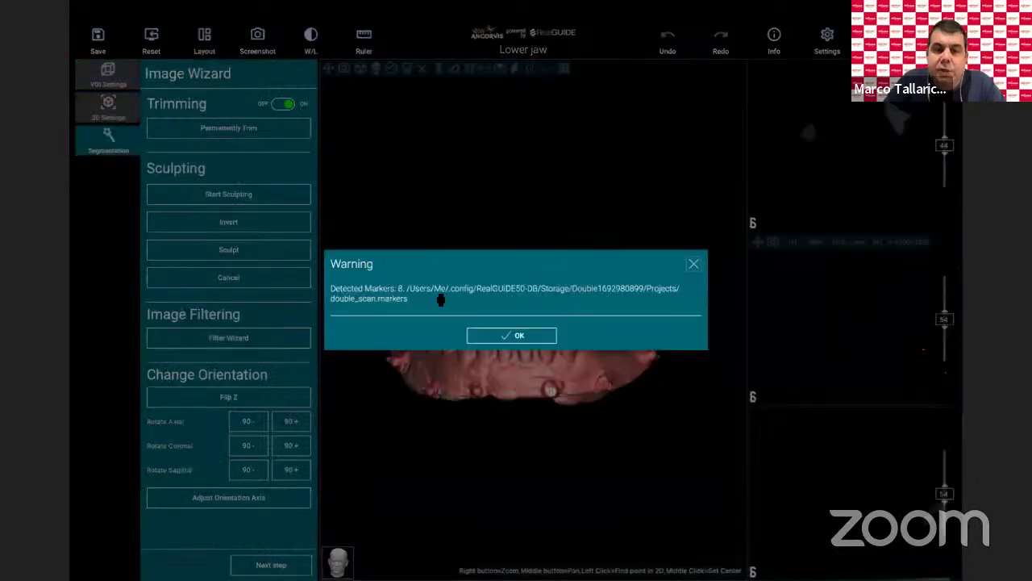
pyautogui.click(514, 334)
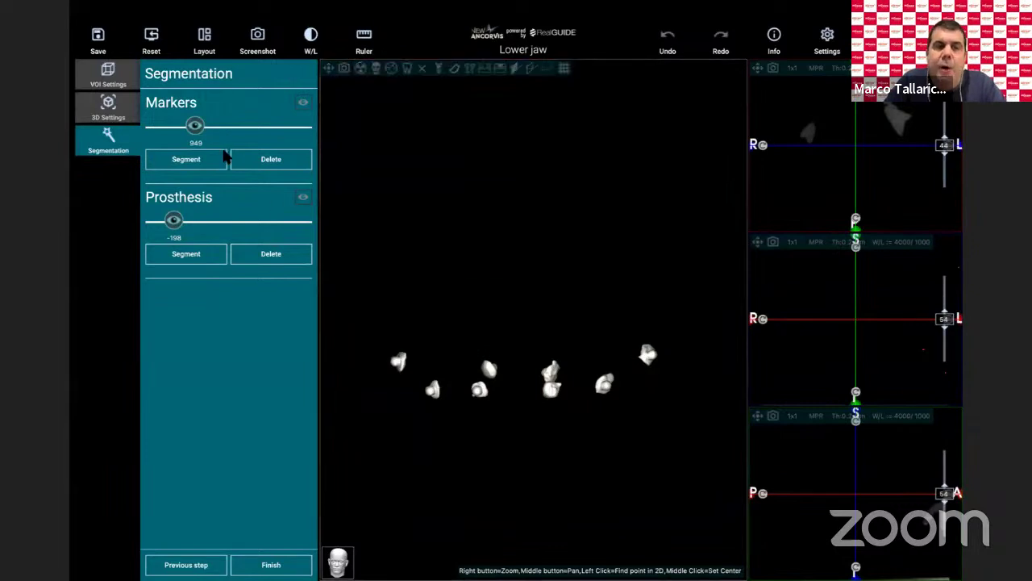
# Step: Measure across one segmented marker in the 3D view with the object ruler
pyautogui.scroll(5, 533, 363)
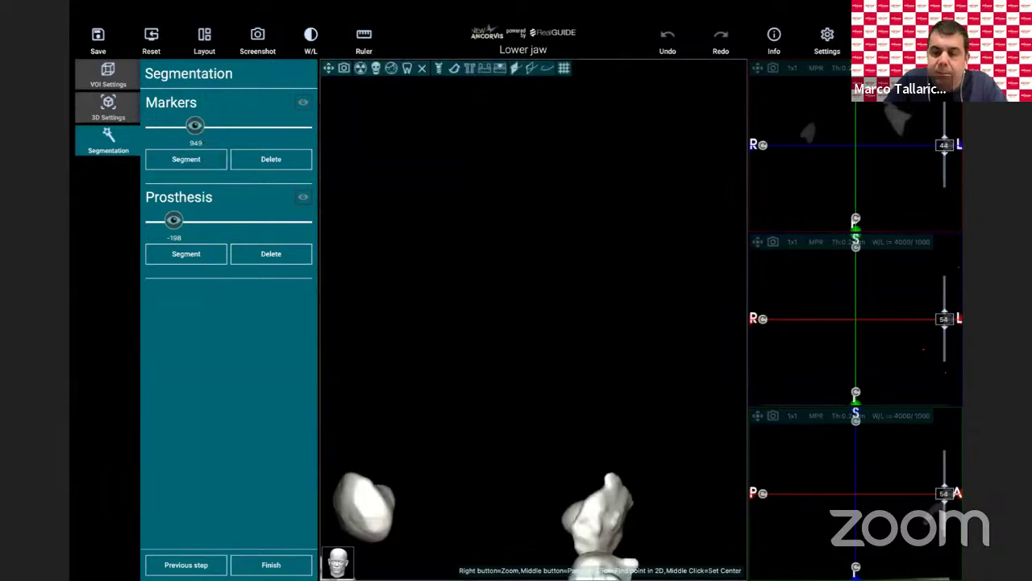
pyautogui.moveTo(532, 403); pyautogui.dragTo(532, 246, button='middle')
pyautogui.moveTo(532, 322)
pyautogui.mouseDown()
pyautogui.moveTo(629, 331)
pyautogui.moveTo(626, 342)
pyautogui.moveTo(669, 339)
pyautogui.moveTo(661, 386)
pyautogui.moveTo(667, 368)
pyautogui.moveTo(569, 311)
pyautogui.moveTo(602, 325)
pyautogui.moveTo(590, 334)
pyautogui.mouseUp()
pyautogui.scroll(5, 589, 334)
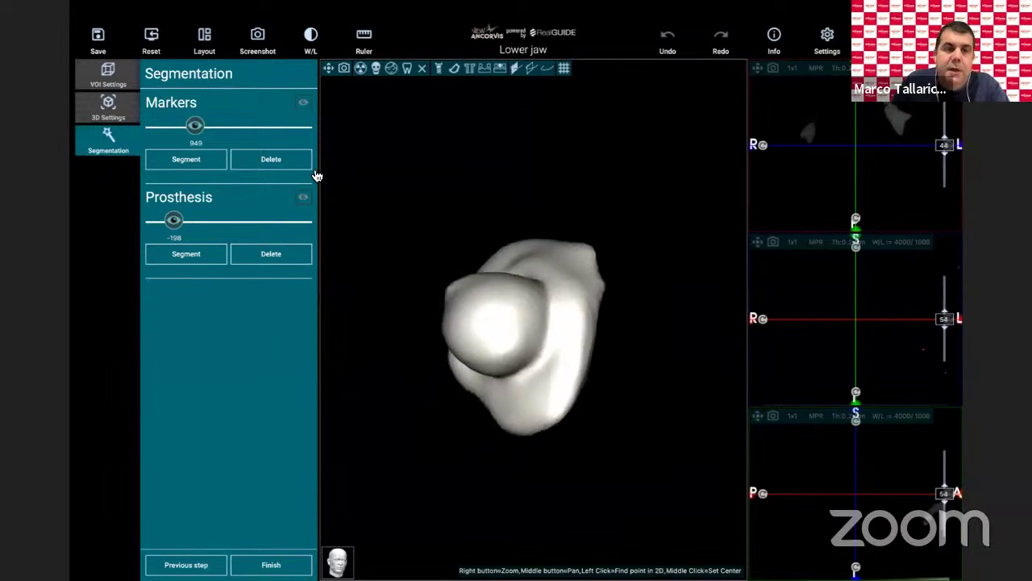
pyautogui.click(363, 36)
pyautogui.click(373, 83)
pyautogui.moveTo(565, 277); pyautogui.dragTo(495, 408)
pyautogui.click(555, 346)
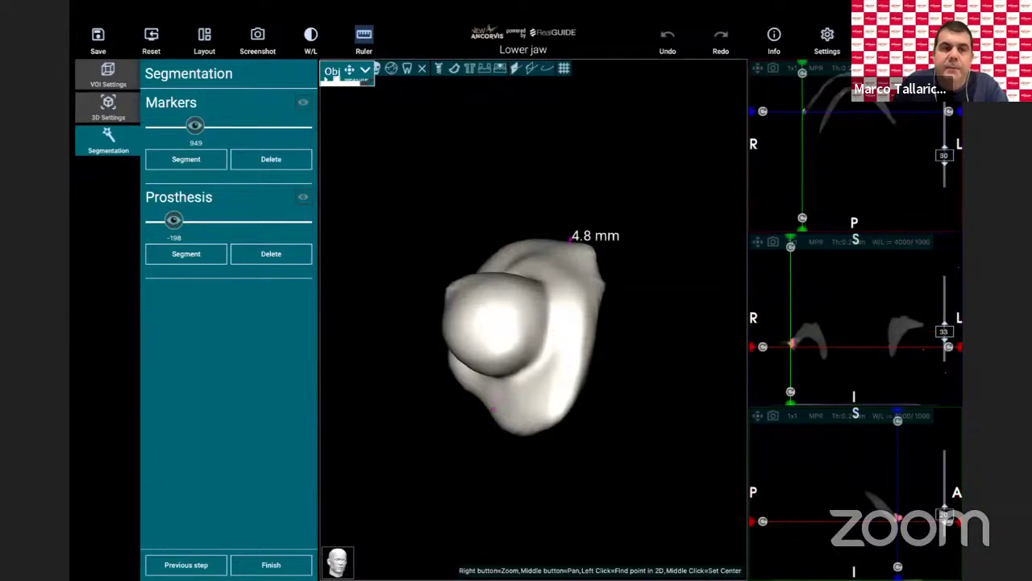
# Step: Set the Markers segmentation threshold to 1452
pyautogui.moveTo(195, 127)
pyautogui.mouseDown()
pyautogui.moveTo(218, 129)
pyautogui.moveTo(173, 132)
pyautogui.moveTo(206, 135)
pyautogui.mouseUp()
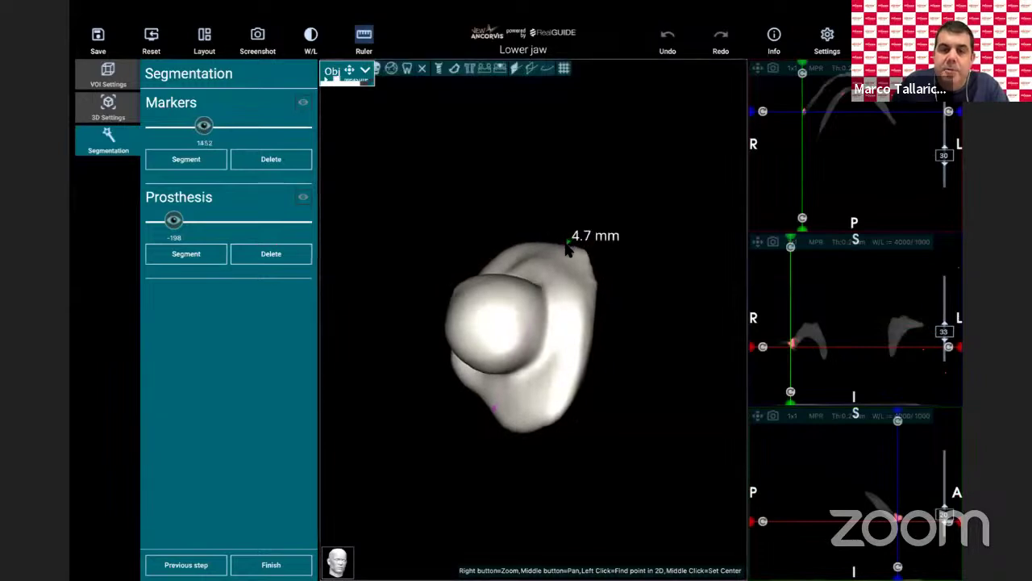
# Step: Remeasure across the segmented marker with the object ruler and set the Markers segmentation threshold to 942
pyautogui.moveTo(498, 416)
pyautogui.mouseDown()
pyautogui.moveTo(490, 410)
pyautogui.moveTo(516, 412)
pyautogui.mouseUp()
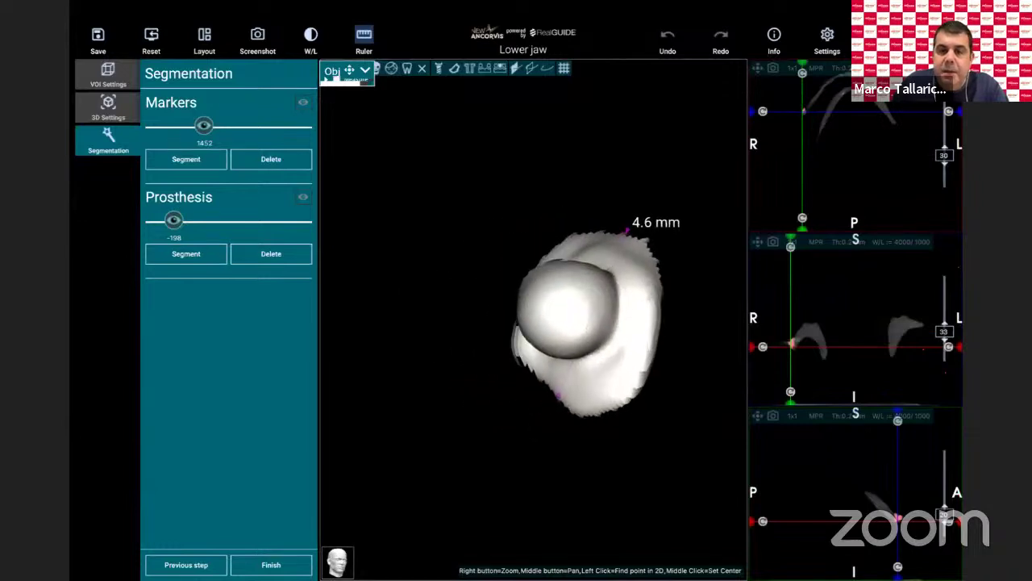
pyautogui.click(203, 127)
pyautogui.moveTo(201, 132); pyautogui.dragTo(203, 145)
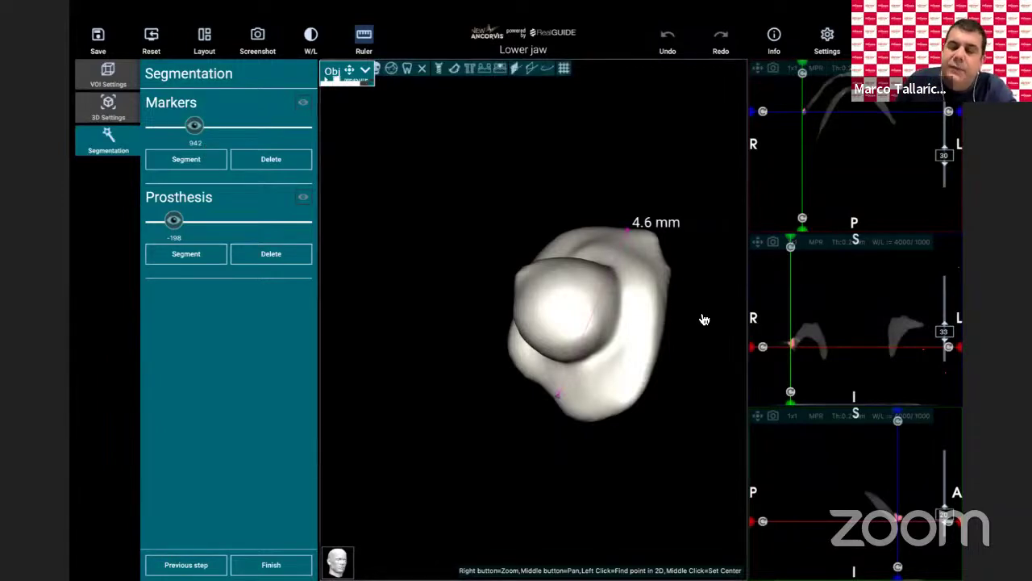
pyautogui.scroll(2, 702, 323)
pyautogui.scroll(-3, 702, 323)
pyautogui.scroll(-5, 736, 323)
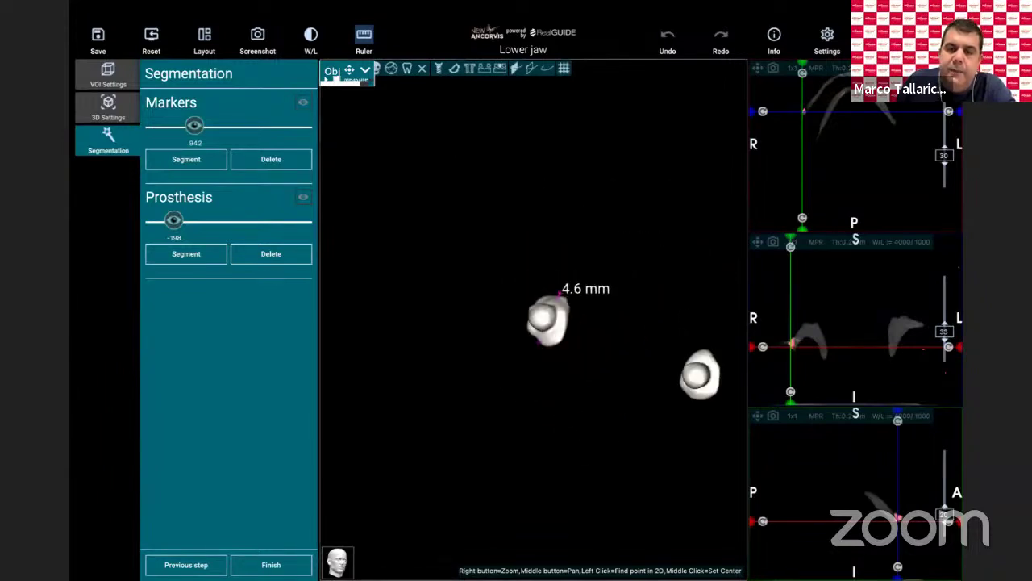
pyautogui.moveTo(735, 322); pyautogui.dragTo(722, 371)
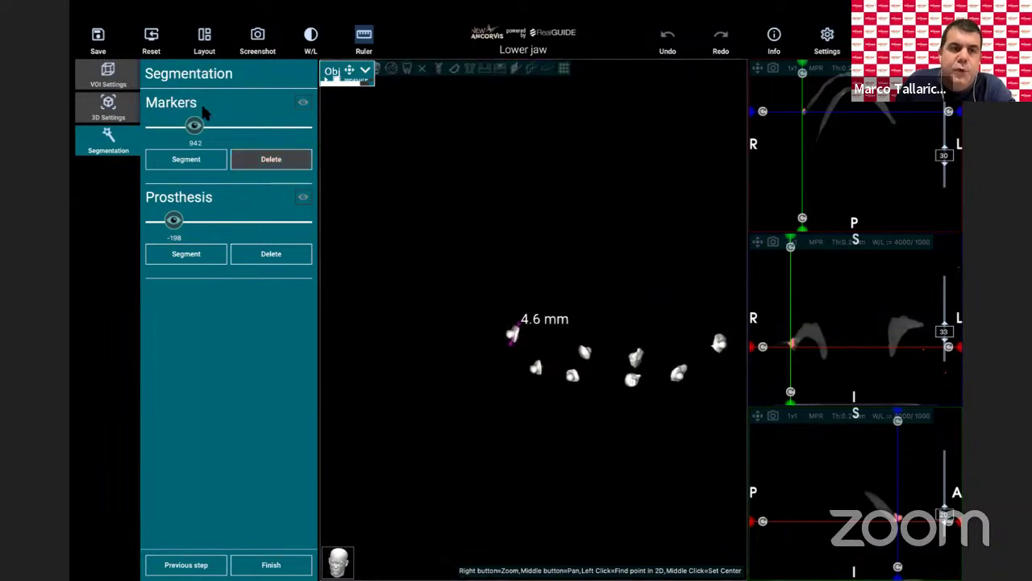
pyautogui.moveTo(613, 452); pyautogui.dragTo(548, 456)
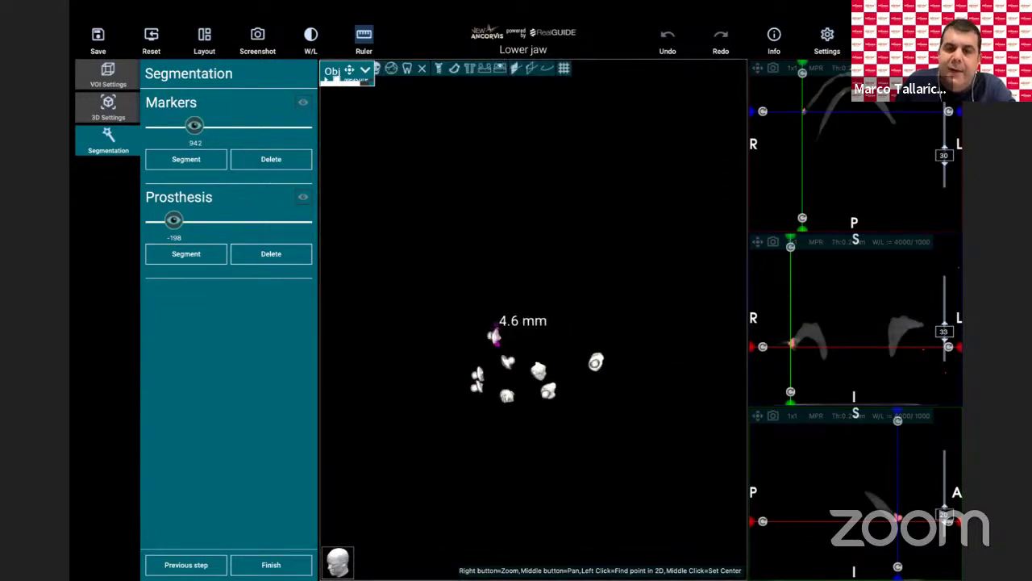
# Step: Segment the markers, cut the support plate below them away by area, and apply the edited volume
pyautogui.click(210, 168)
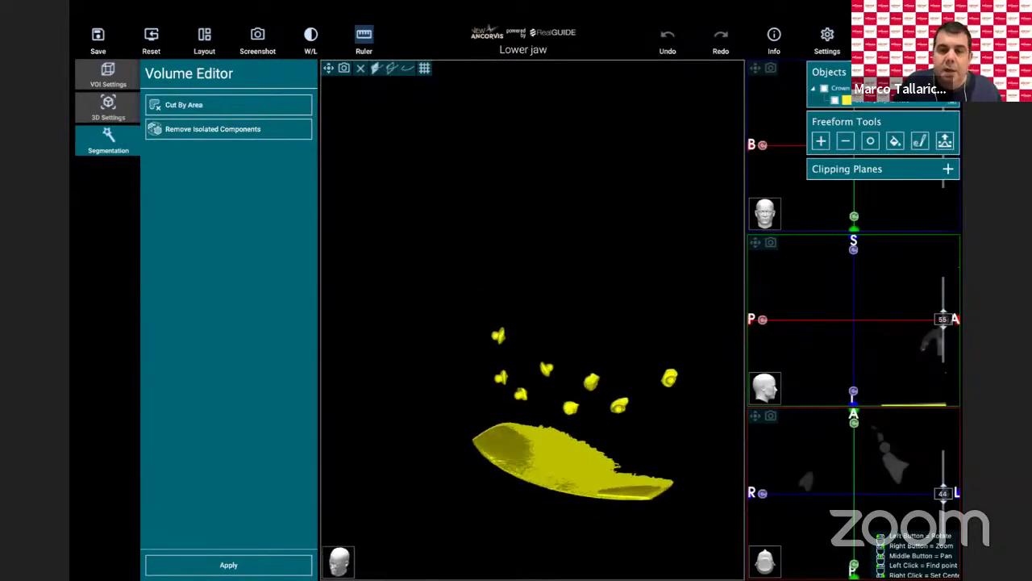
pyautogui.click(228, 105)
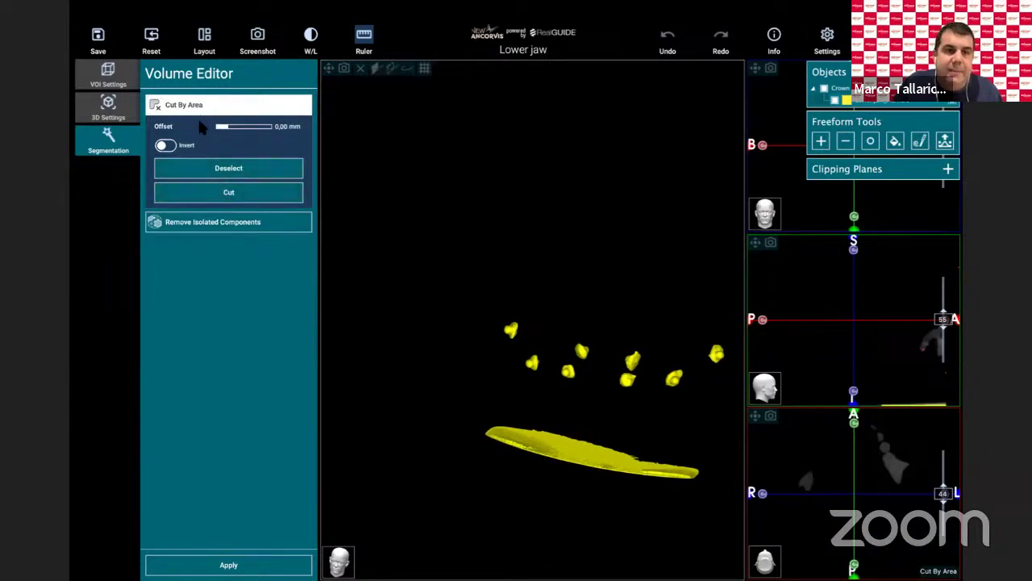
pyautogui.click(484, 392)
pyautogui.click(731, 435)
pyautogui.click(729, 513)
pyautogui.click(559, 504)
pyautogui.click(231, 192)
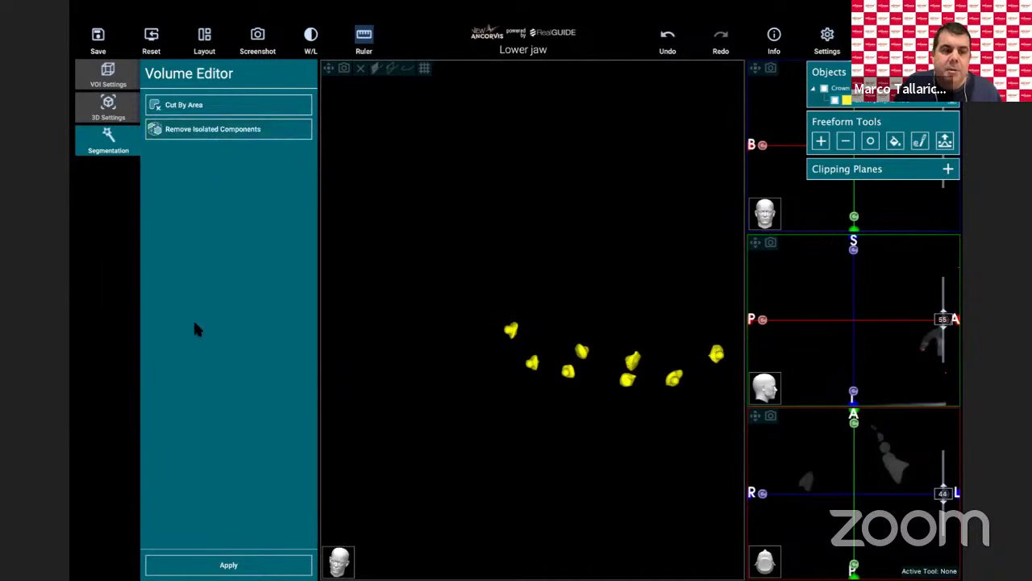
pyautogui.click(230, 565)
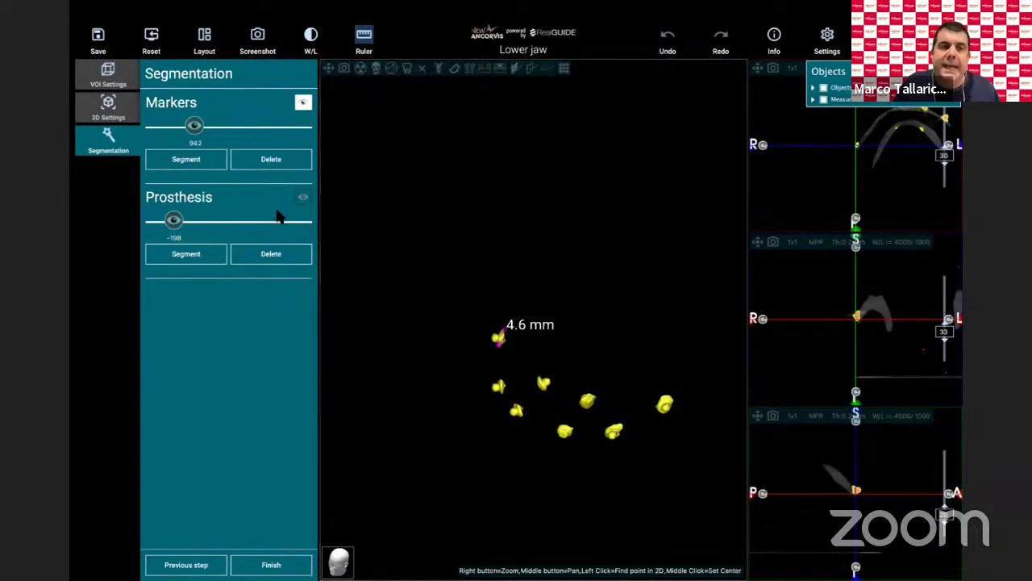
# Step: Hide the segmented markers and segment the prosthesis with its threshold set to -398
pyautogui.click(303, 103)
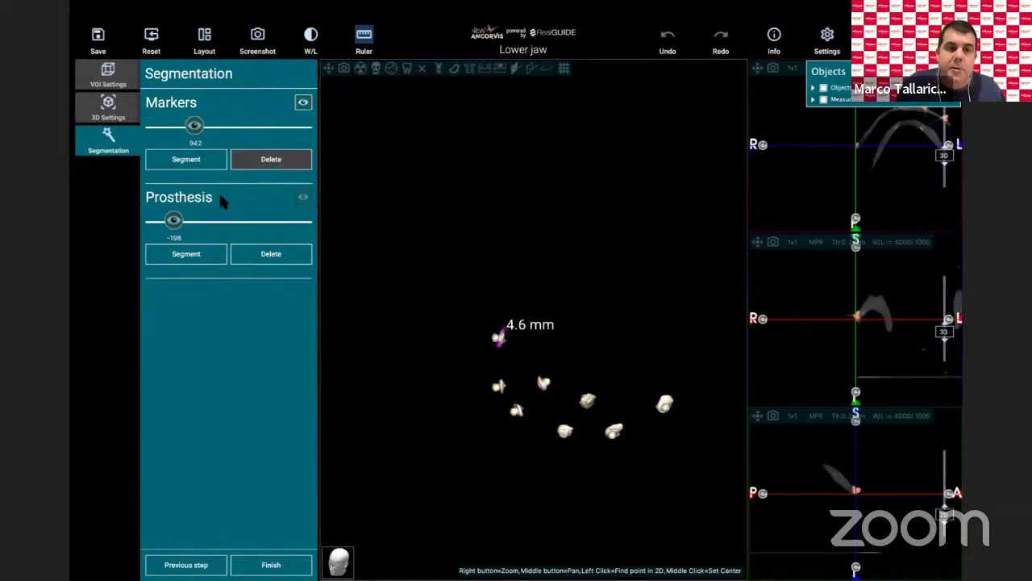
pyautogui.moveTo(173, 221); pyautogui.dragTo(164, 226)
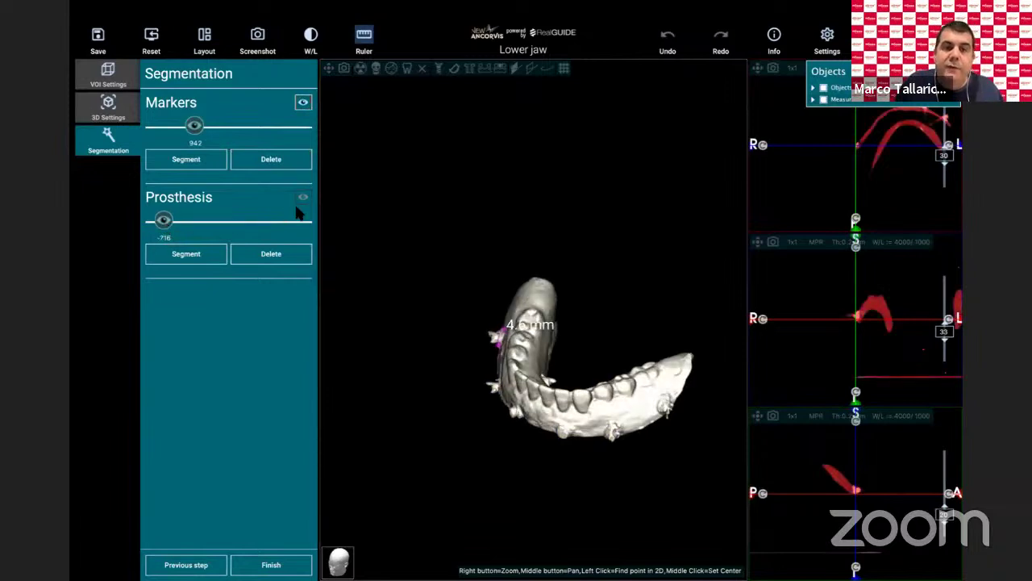
pyautogui.moveTo(575, 420); pyautogui.dragTo(609, 363)
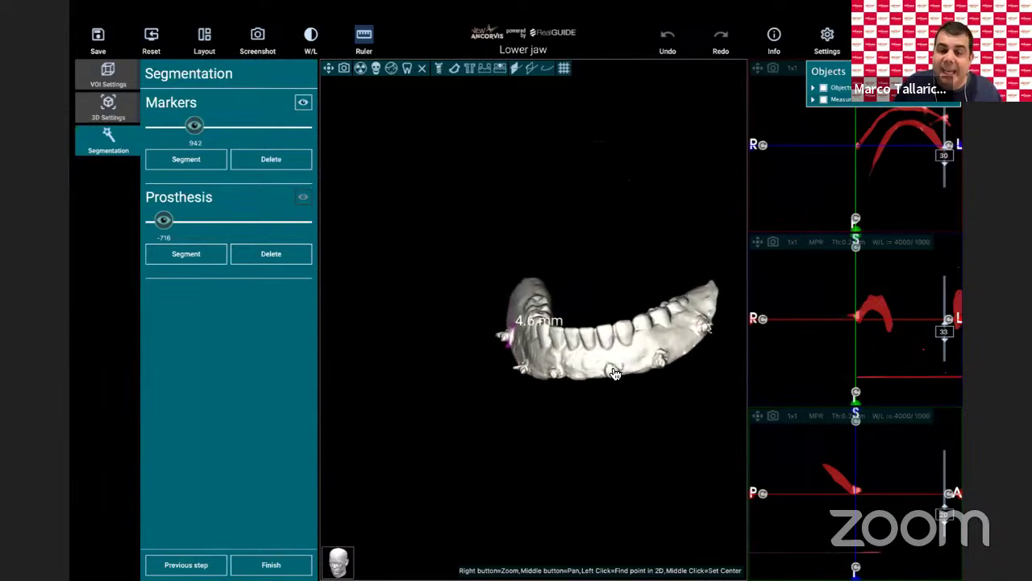
pyautogui.moveTo(166, 223); pyautogui.dragTo(167, 223)
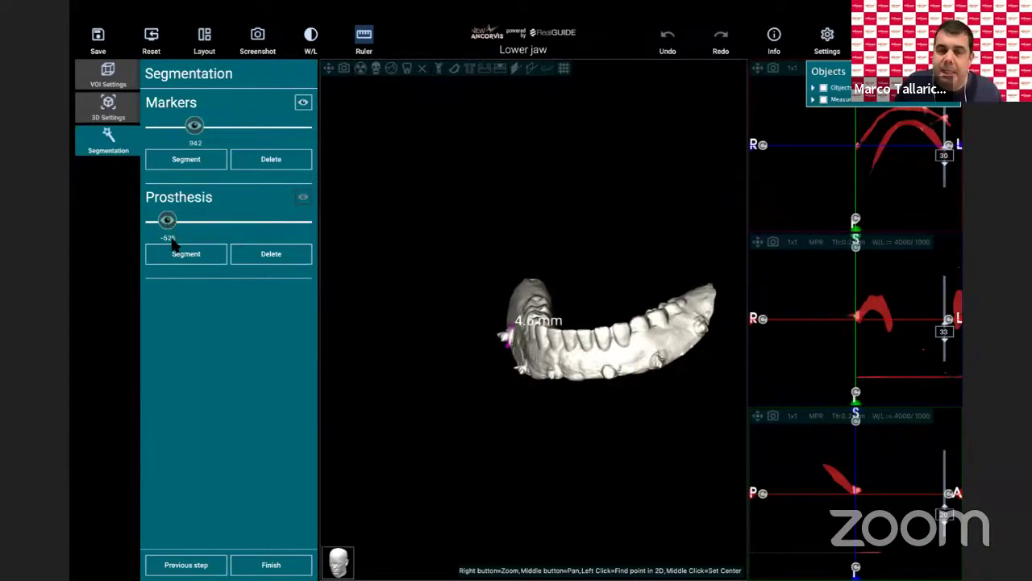
pyautogui.moveTo(167, 223); pyautogui.dragTo(168, 226)
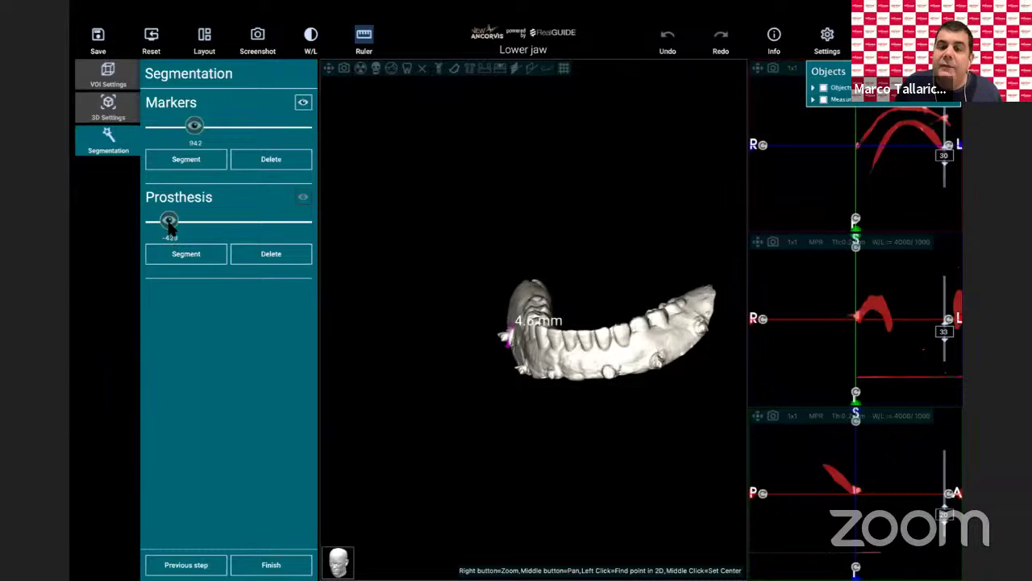
pyautogui.click(179, 255)
pyautogui.moveTo(668, 452); pyautogui.dragTo(620, 371)
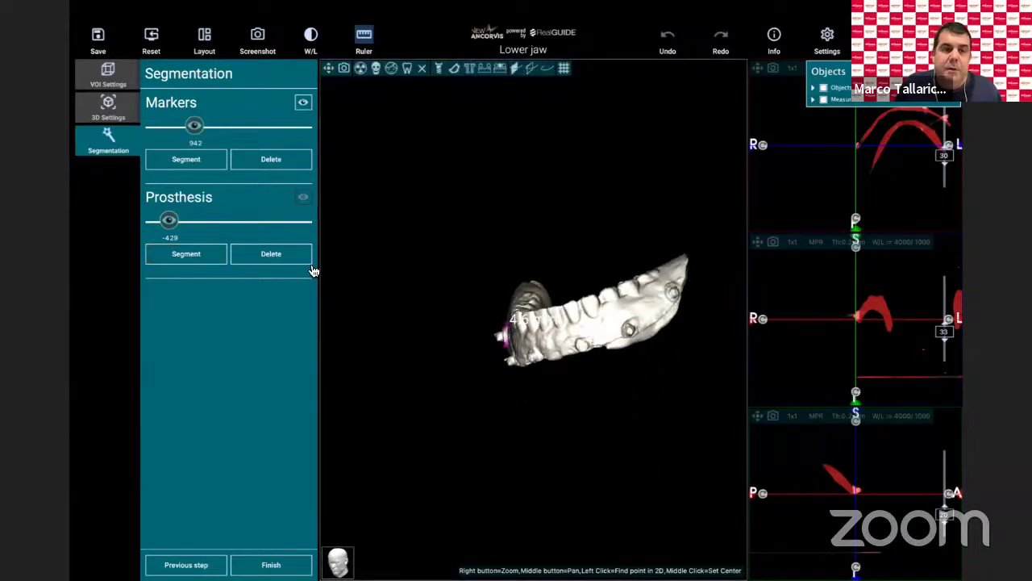
pyautogui.moveTo(170, 229); pyautogui.dragTo(169, 228)
pyautogui.moveTo(643, 411); pyautogui.dragTo(490, 289)
pyautogui.moveTo(597, 419); pyautogui.dragTo(357, 353)
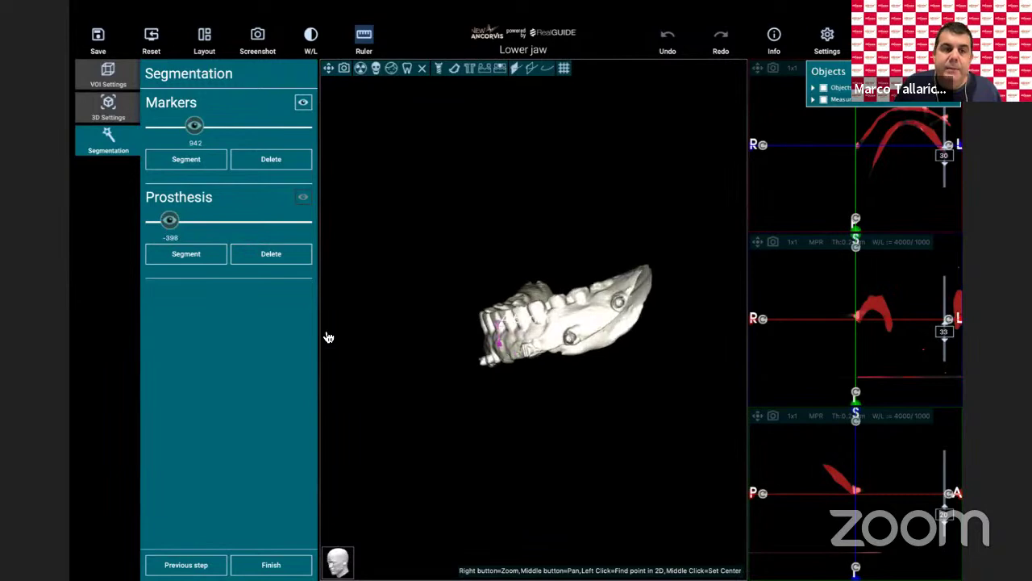
pyautogui.click(199, 259)
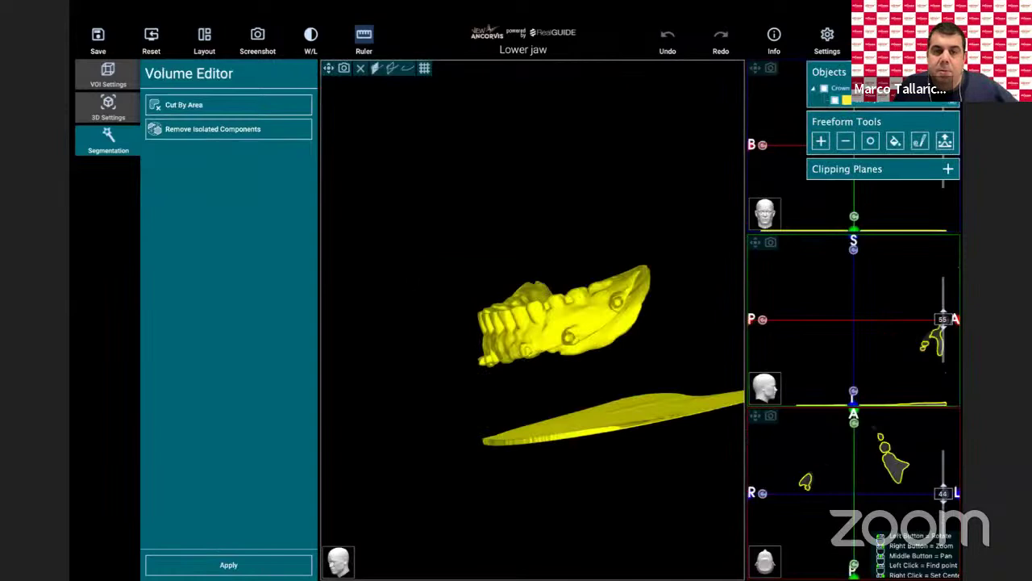
pyautogui.click(211, 109)
pyautogui.click(460, 410)
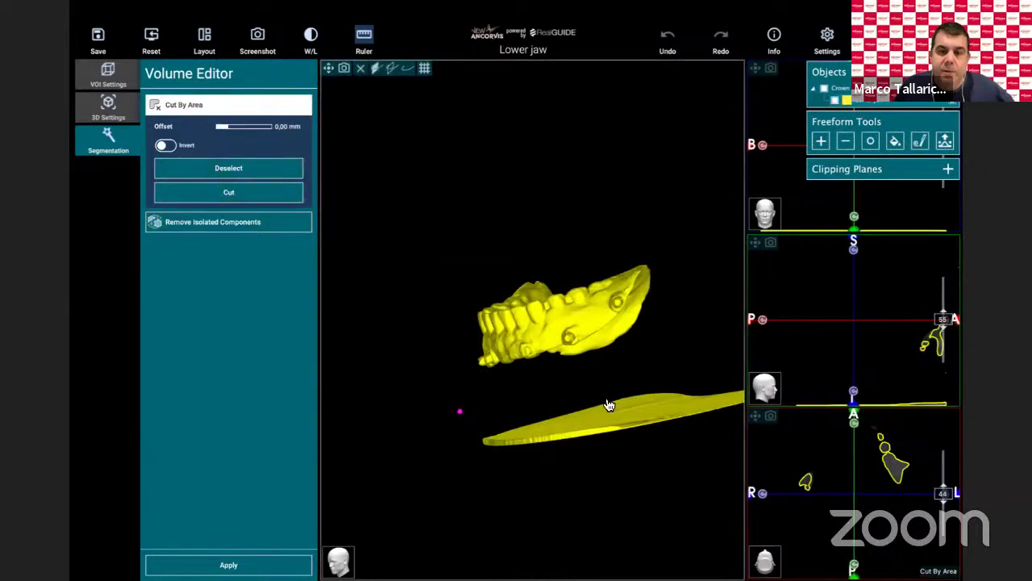
pyautogui.click(705, 313)
pyautogui.click(480, 488)
pyautogui.click(627, 510)
pyautogui.click(640, 510)
pyautogui.click(659, 507)
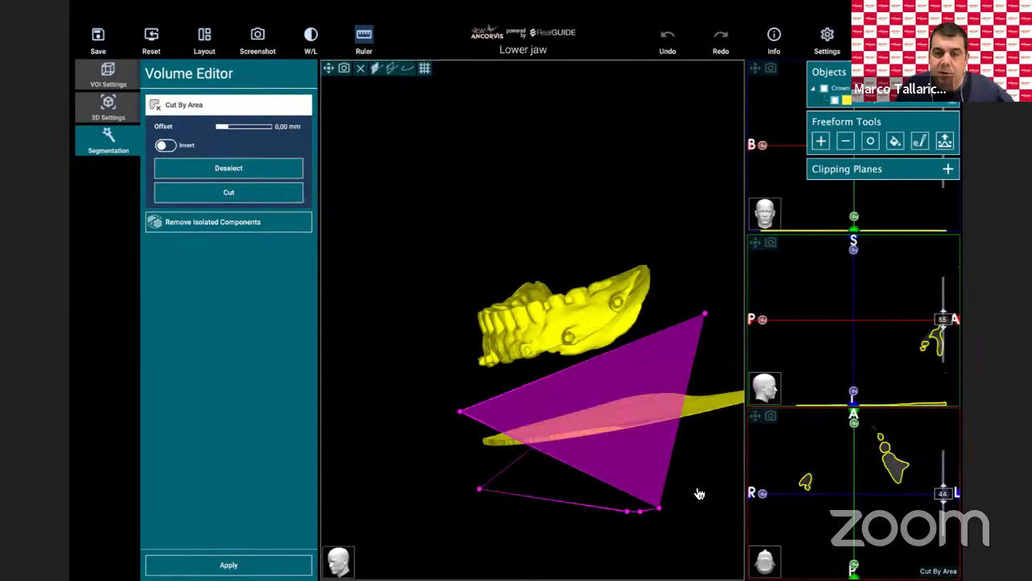
pyautogui.click(228, 192)
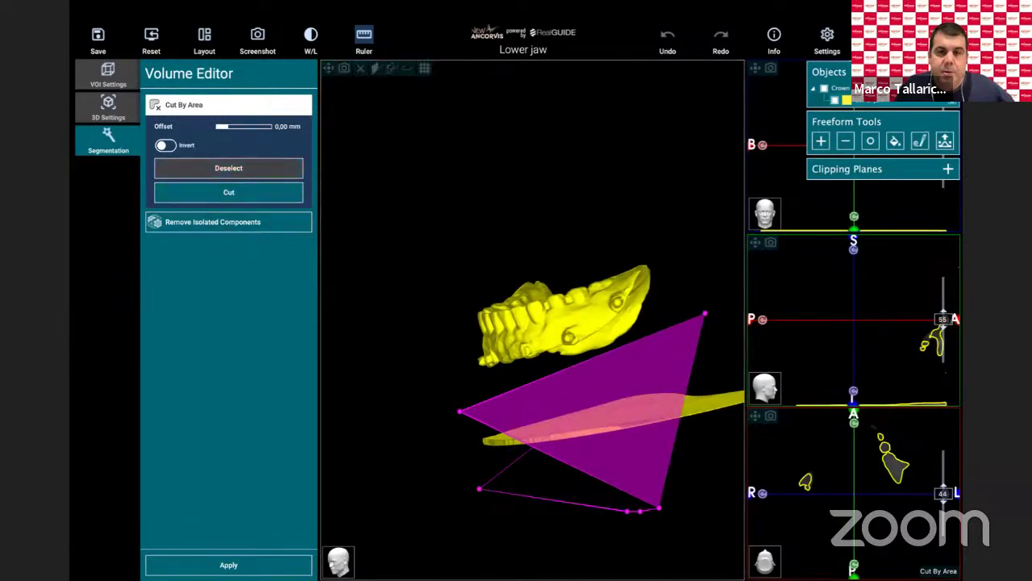
pyautogui.click(229, 195)
# Step: Cut the support plate away from the segmented prosthesis by area and apply the edited volume
pyautogui.click(219, 105)
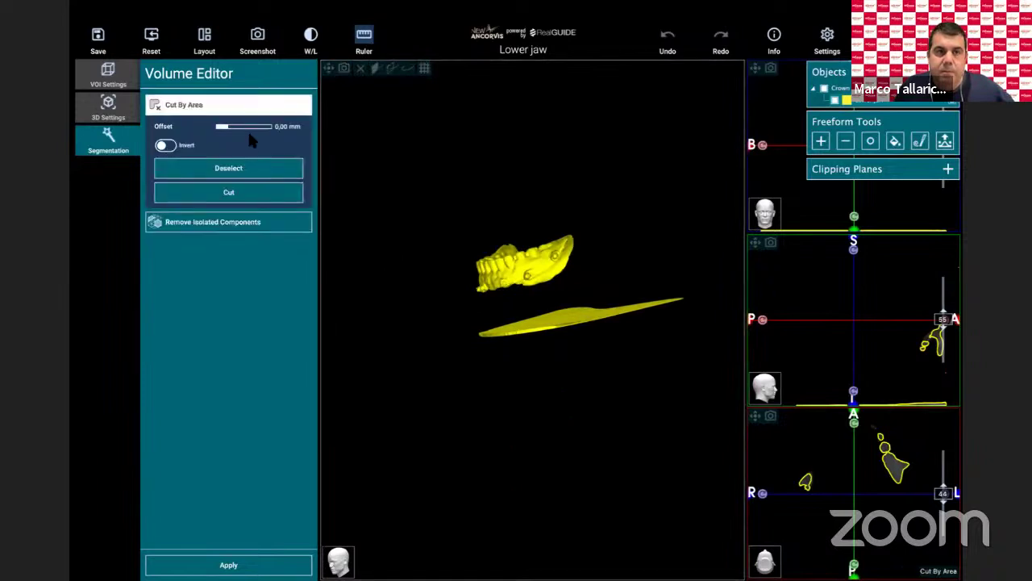
pyautogui.click(665, 261)
pyautogui.click(713, 289)
pyautogui.click(686, 381)
pyautogui.click(669, 381)
pyautogui.click(481, 389)
pyautogui.click(229, 193)
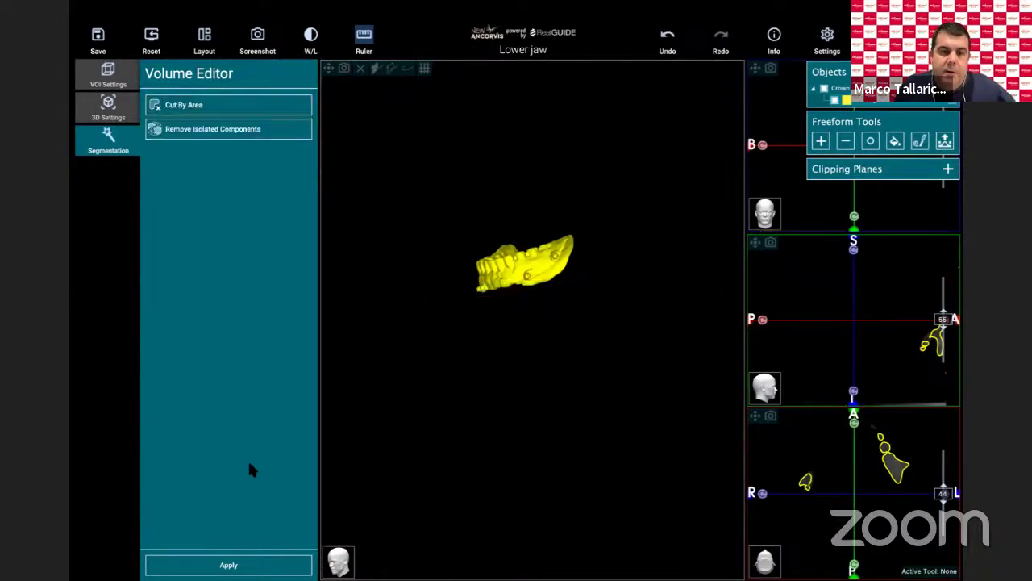
pyautogui.click(235, 567)
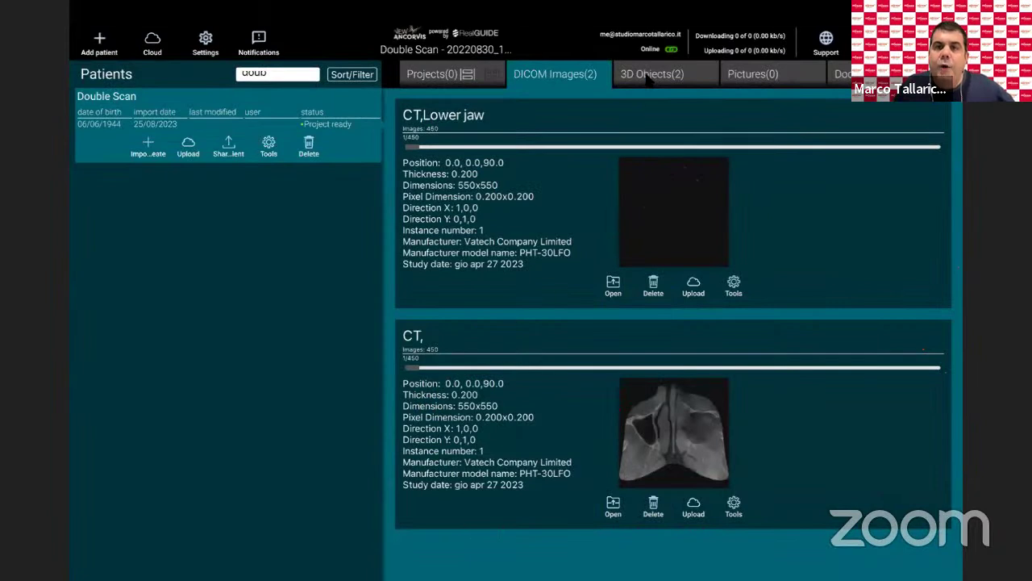
# Step: Check the Lower jaw and Lower jaw_Markers STL objects, and open the patient's second, unnamed CT dataset
pyautogui.click(648, 79)
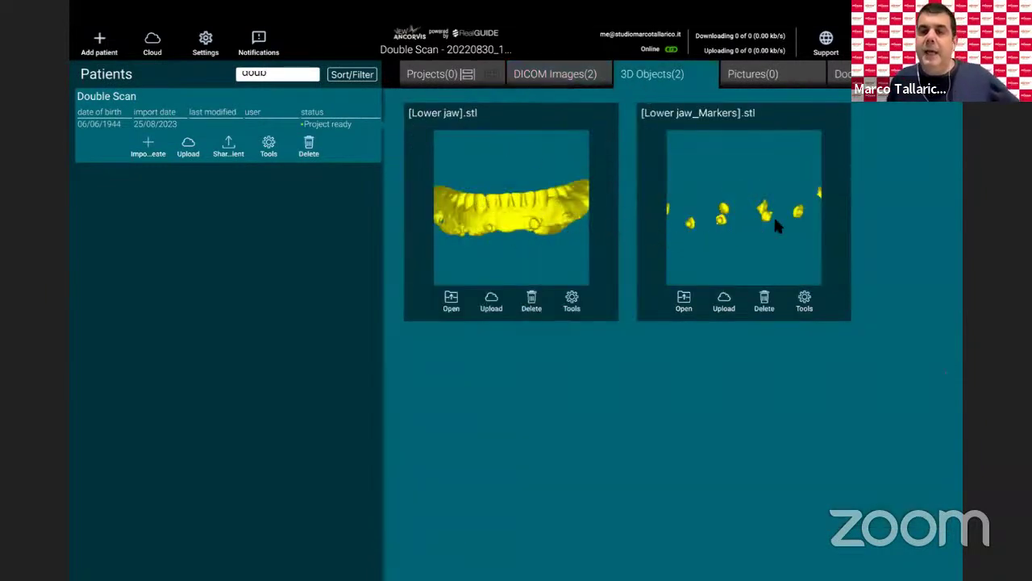
pyautogui.click(542, 81)
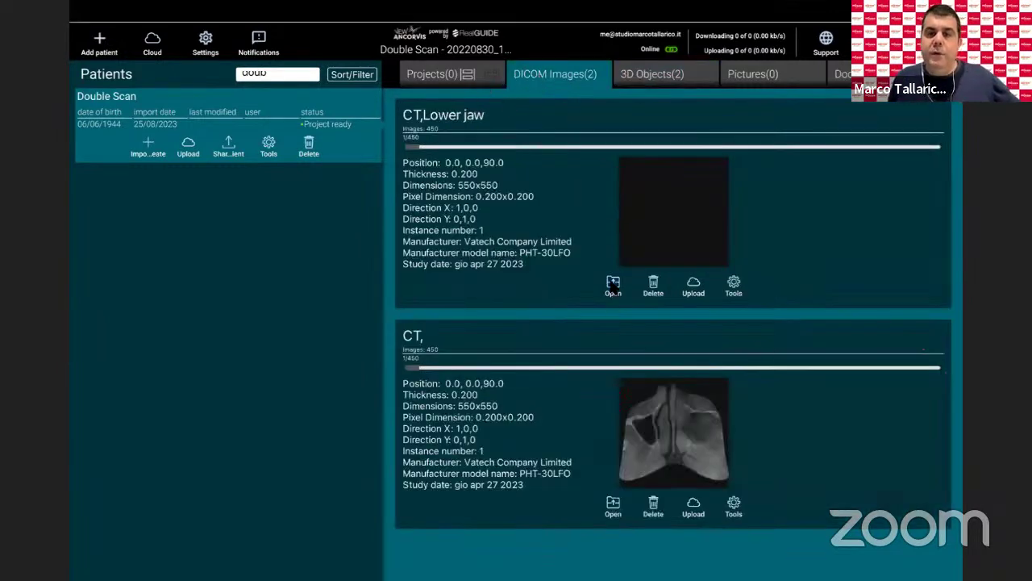
pyautogui.moveTo(411, 367); pyautogui.dragTo(466, 368)
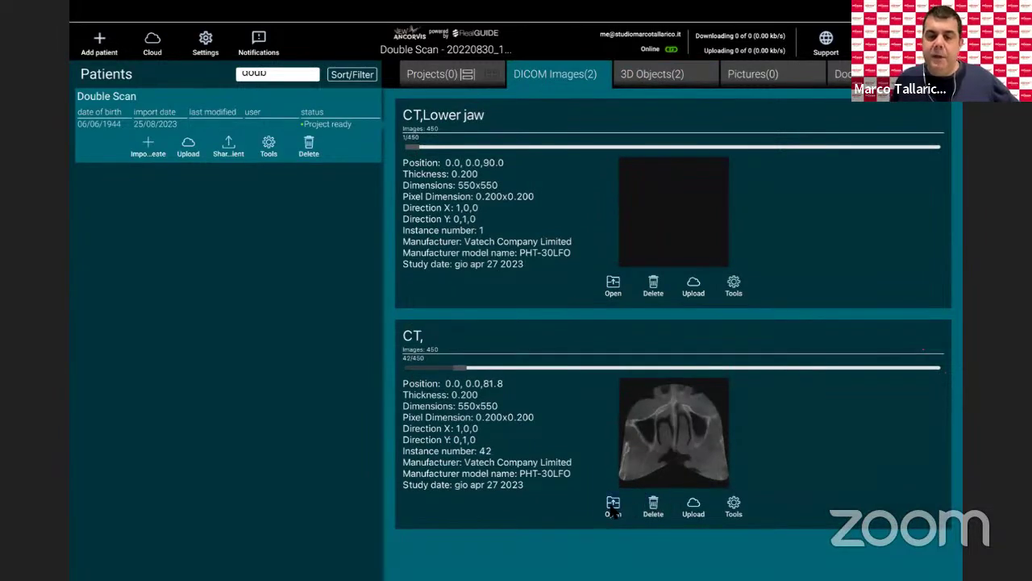
pyautogui.hotkey('alt', 'Tab')
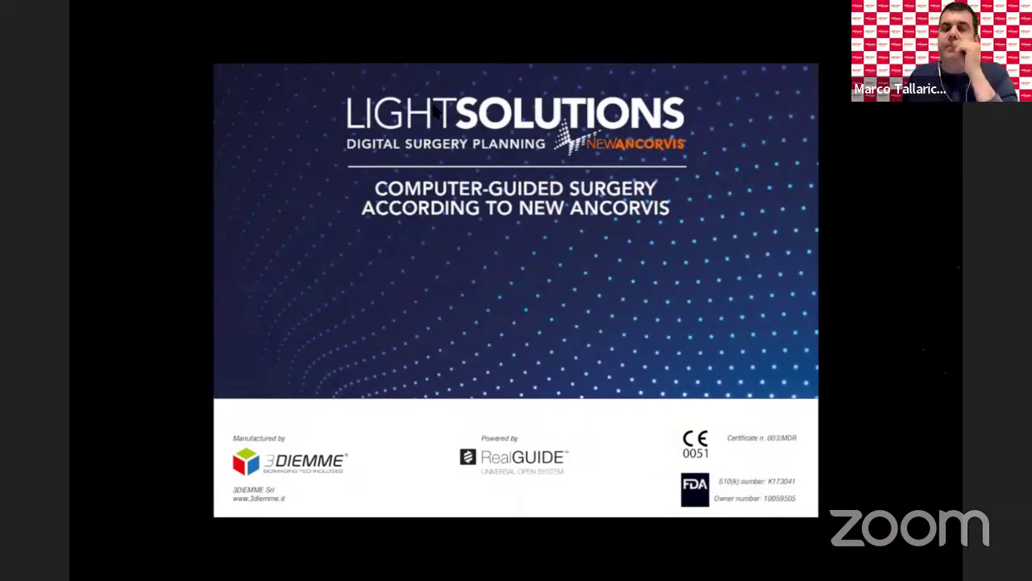
pyautogui.hotkey('alt', 'Tab')
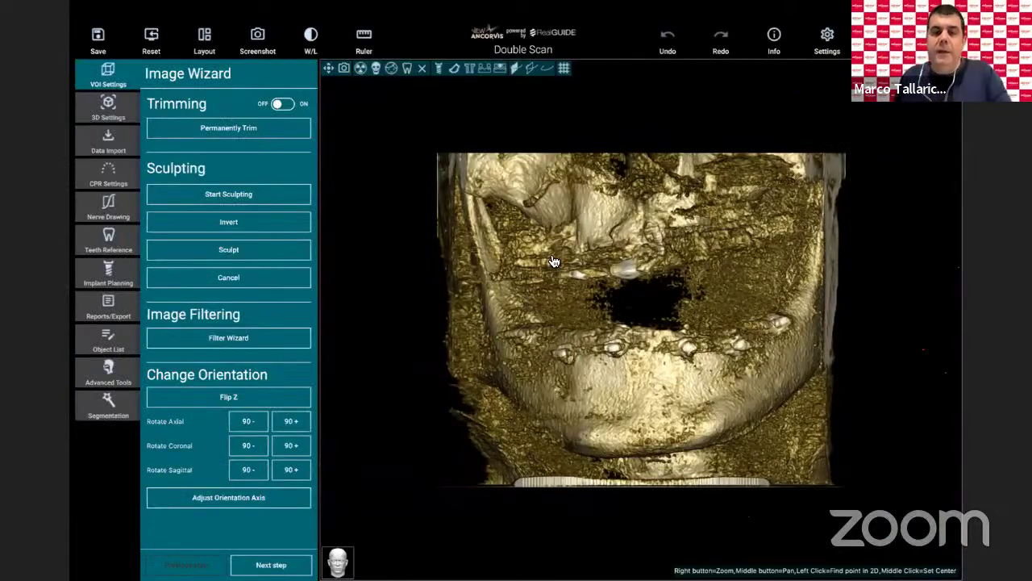
# Step: Raise the lower and upper limits of the volume rendering range to isolate the bone and radiopaque markers
pyautogui.moveTo(763, 302); pyautogui.dragTo(767, 295)
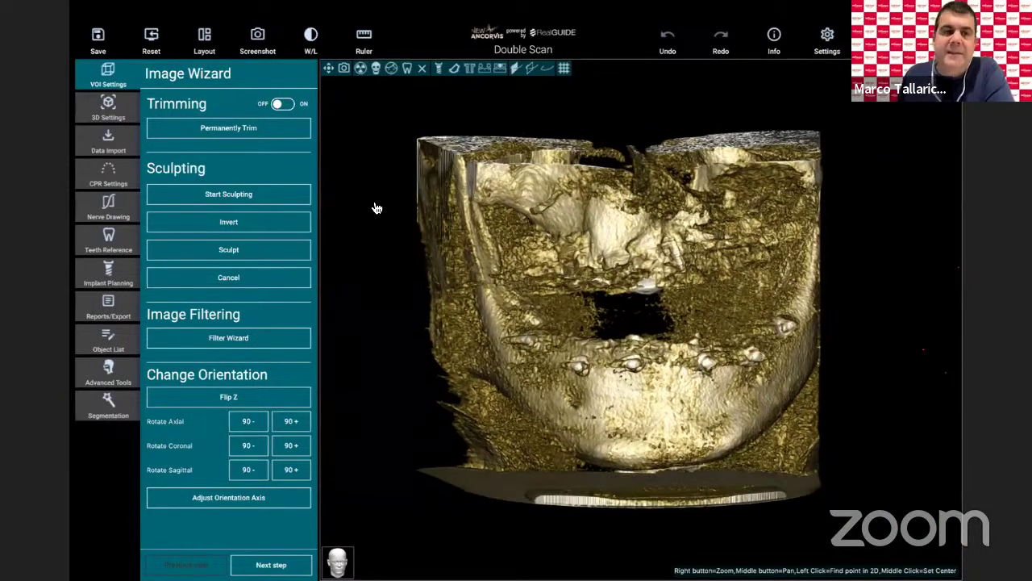
pyautogui.click(137, 99)
pyautogui.moveTo(231, 137); pyautogui.dragTo(272, 134)
pyautogui.moveTo(208, 137); pyautogui.dragTo(261, 140)
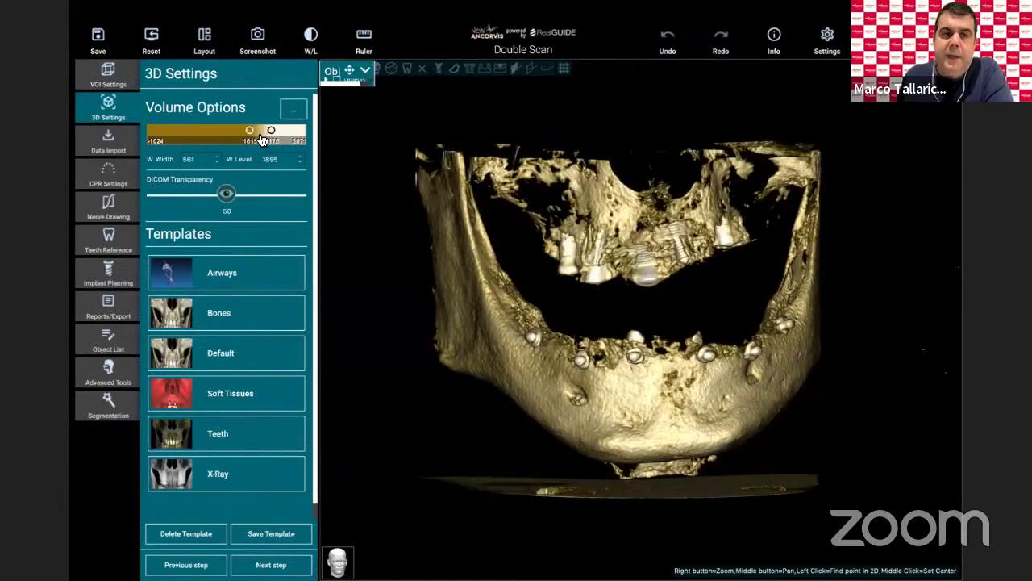
pyautogui.moveTo(665, 327); pyautogui.dragTo(668, 355)
# Step: Start an STL on DICOM matching for the Lower jaw_Markers object, with its object position set to Matching
pyautogui.click(109, 138)
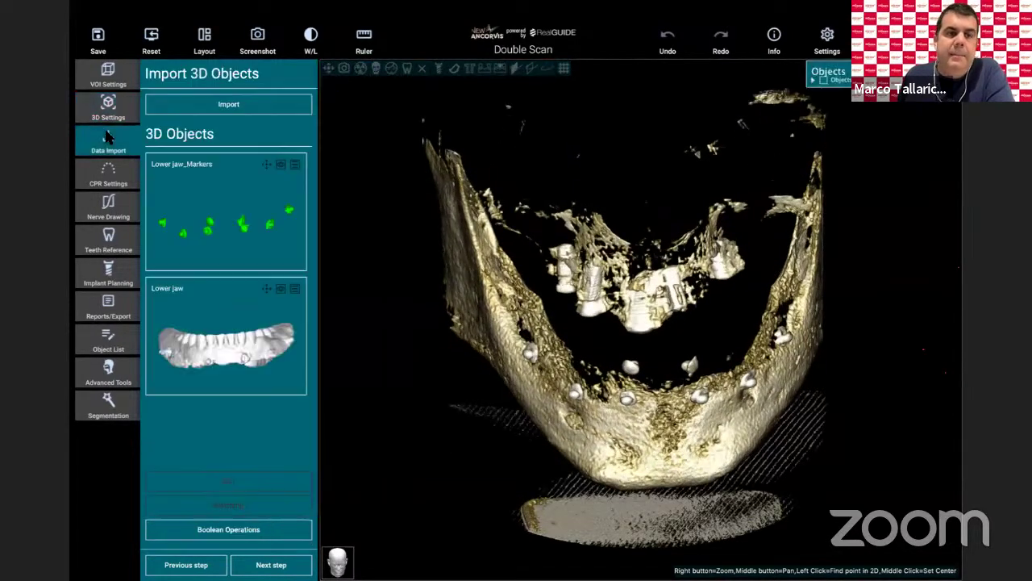
pyautogui.click(231, 211)
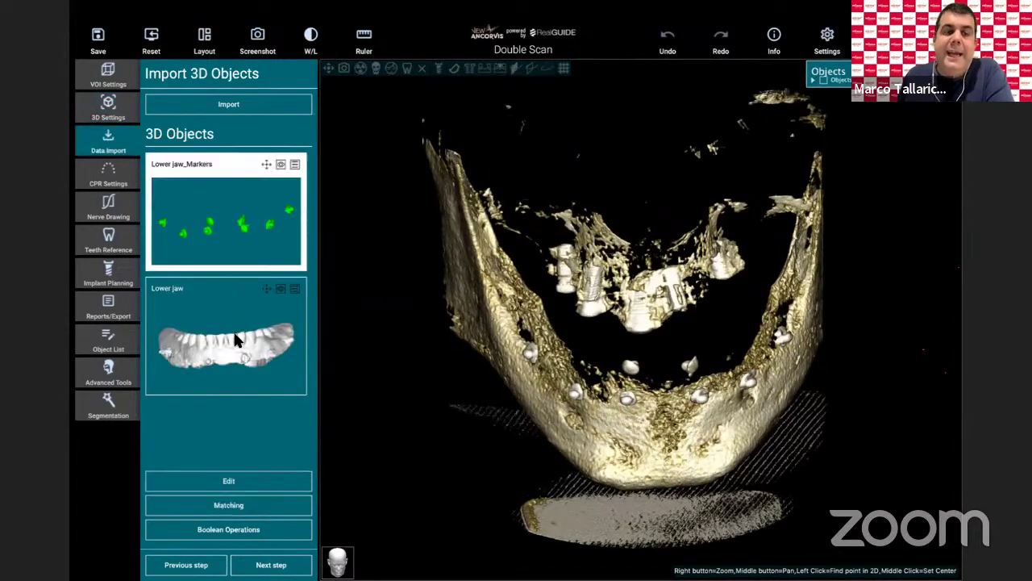
pyautogui.click(252, 505)
pyautogui.click(188, 501)
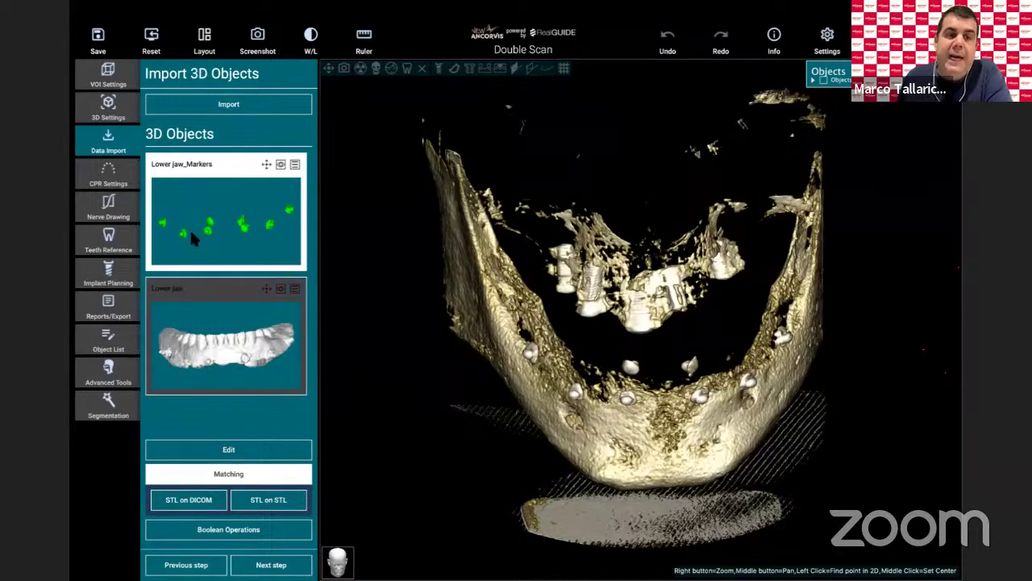
pyautogui.click(207, 501)
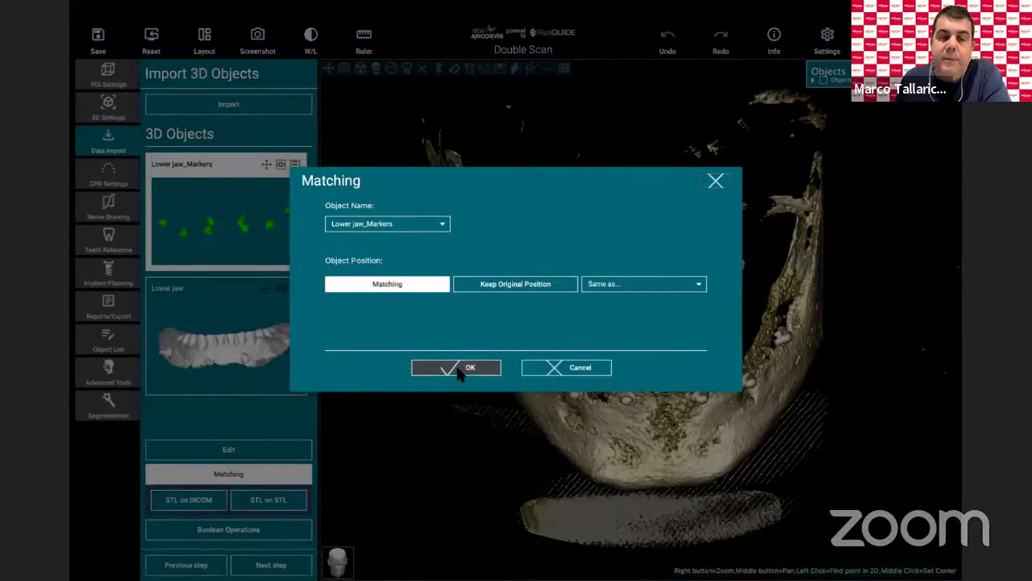
pyautogui.click(459, 370)
pyautogui.click(520, 335)
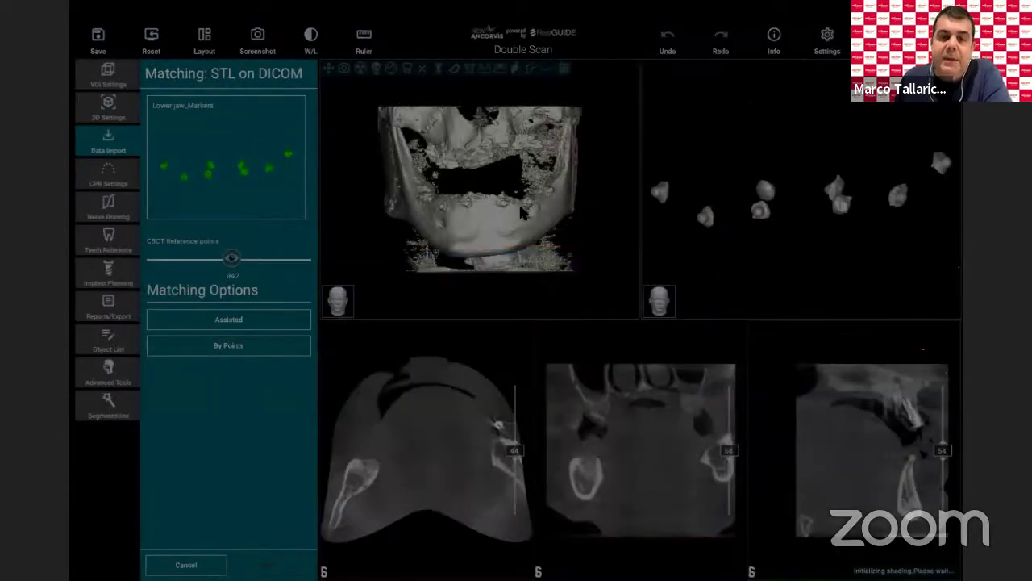
# Step: Choose matching by points and place the first point pair on the same radiopaque marker in the CT rendering and the markers STL
pyautogui.click(519, 335)
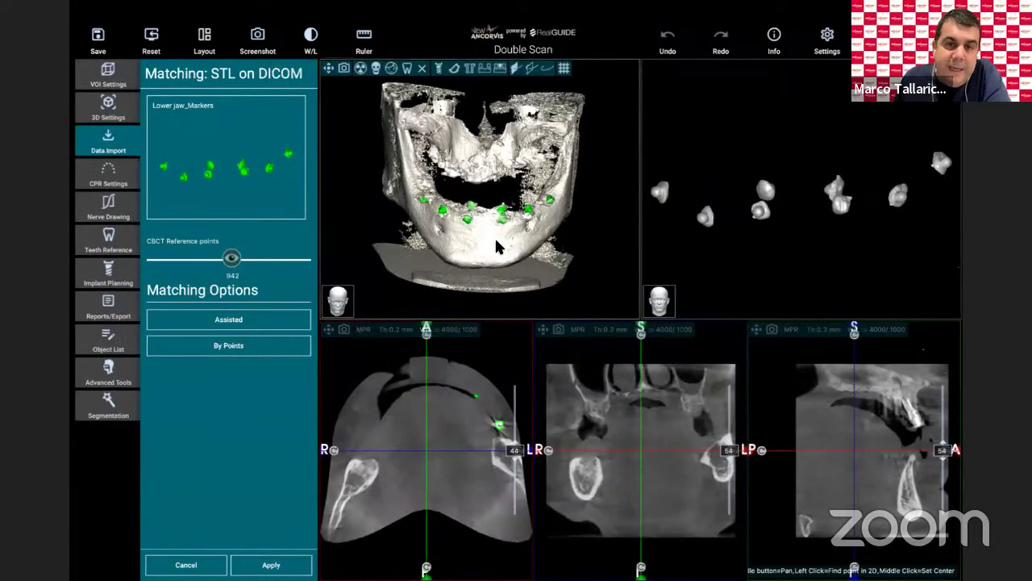
pyautogui.scroll(3, 494, 238)
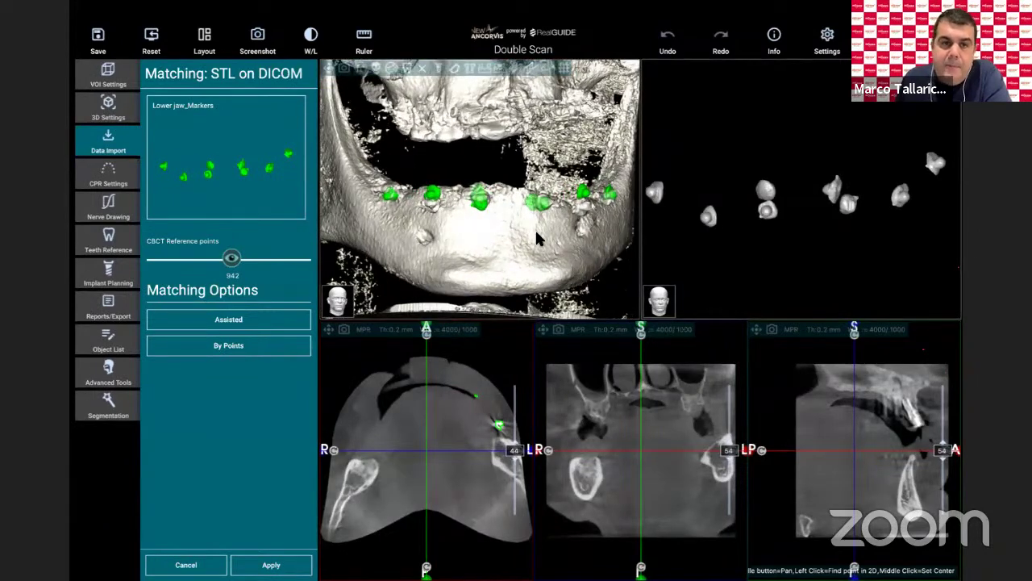
pyautogui.click(218, 320)
pyautogui.click(234, 345)
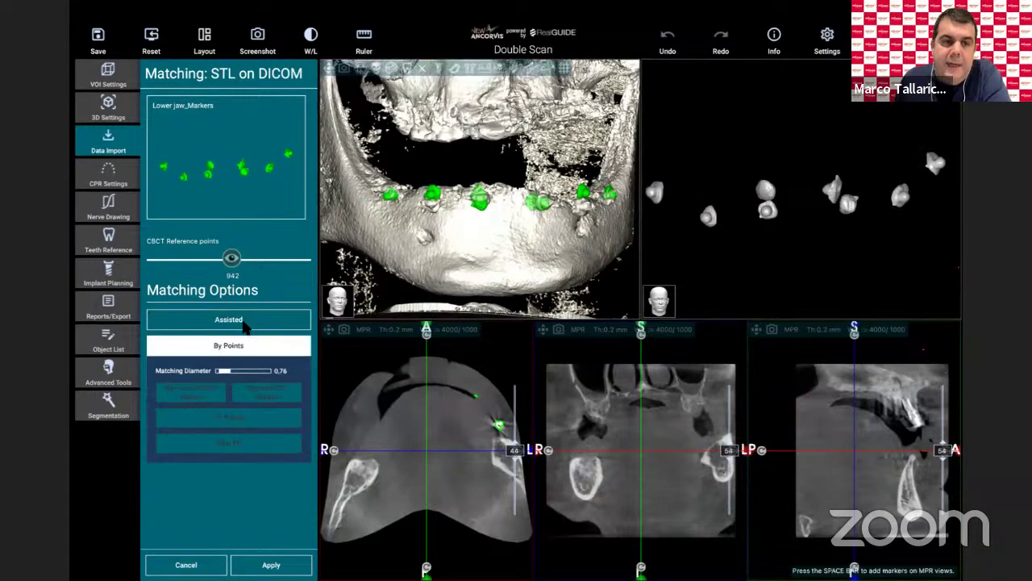
pyautogui.click(431, 205)
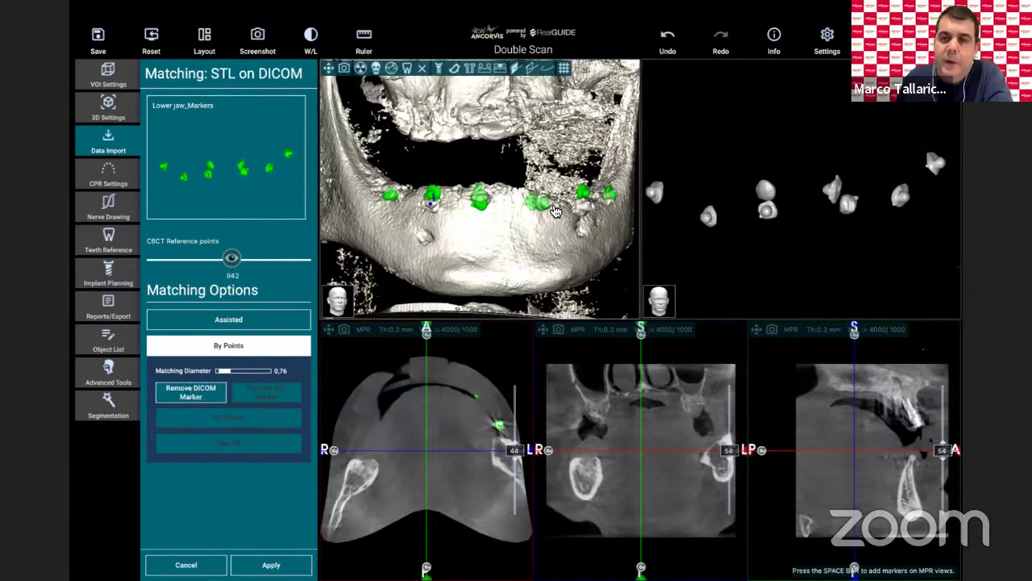
pyautogui.click(707, 216)
# Step: Place the second and third point pairs on corresponding markers, and align the STL to the CT with Fit Points and Best Fit
pyautogui.moveTo(555, 246)
pyautogui.mouseDown()
pyautogui.moveTo(522, 244)
pyautogui.moveTo(510, 224)
pyautogui.mouseUp()
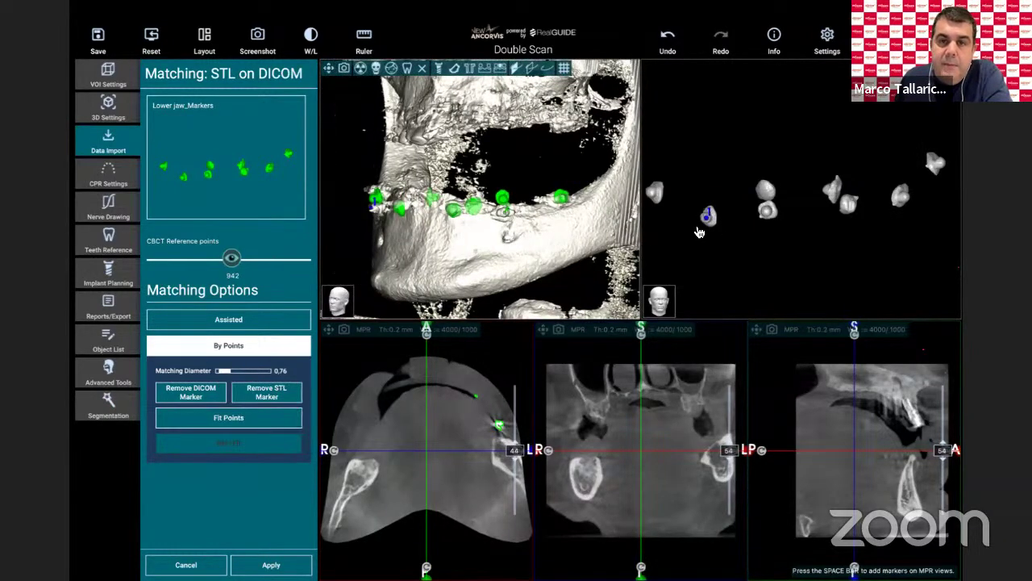
pyautogui.moveTo(839, 242)
pyautogui.mouseDown()
pyautogui.moveTo(876, 242)
pyautogui.moveTo(791, 248)
pyautogui.mouseUp()
pyautogui.moveTo(498, 276)
pyautogui.mouseDown()
pyautogui.moveTo(554, 252)
pyautogui.moveTo(467, 252)
pyautogui.mouseUp()
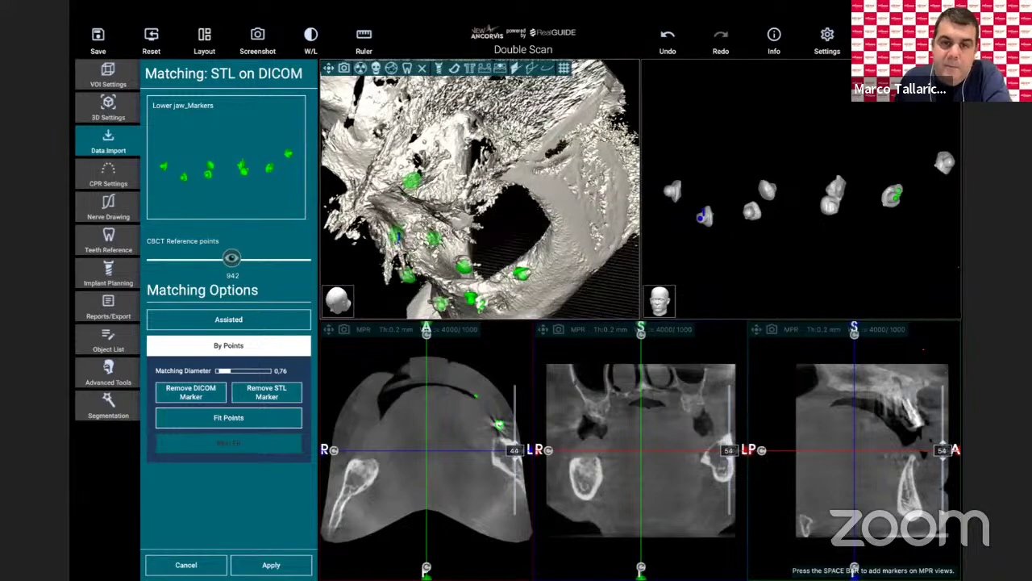
pyautogui.click(466, 253)
pyautogui.moveTo(855, 202); pyautogui.dragTo(832, 192)
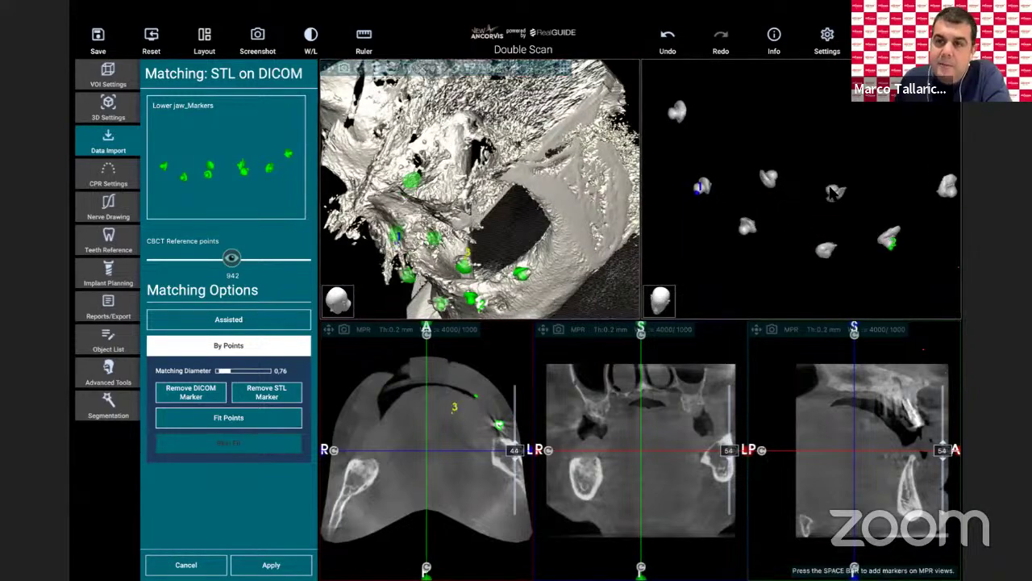
pyautogui.click(228, 417)
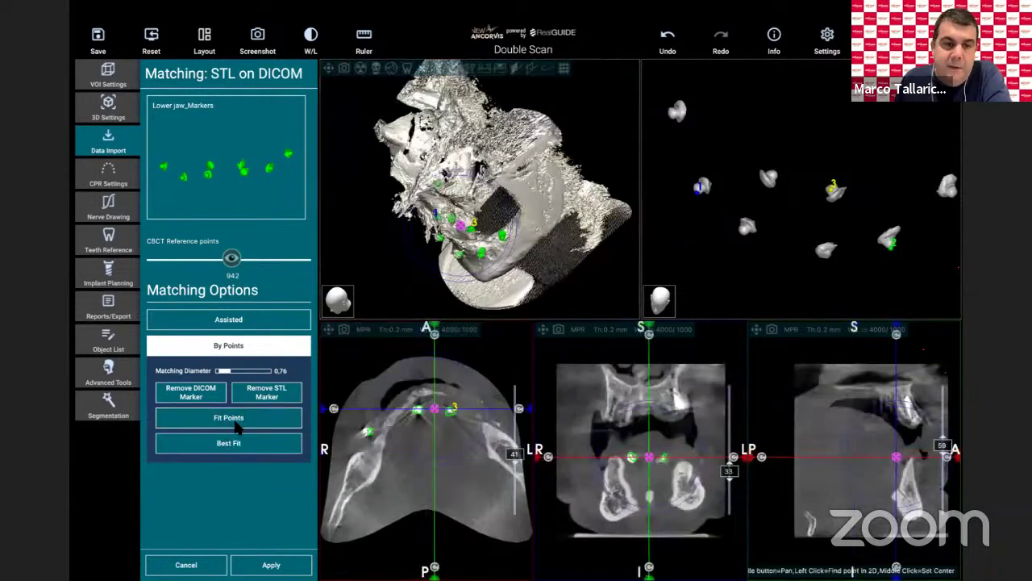
pyautogui.click(248, 445)
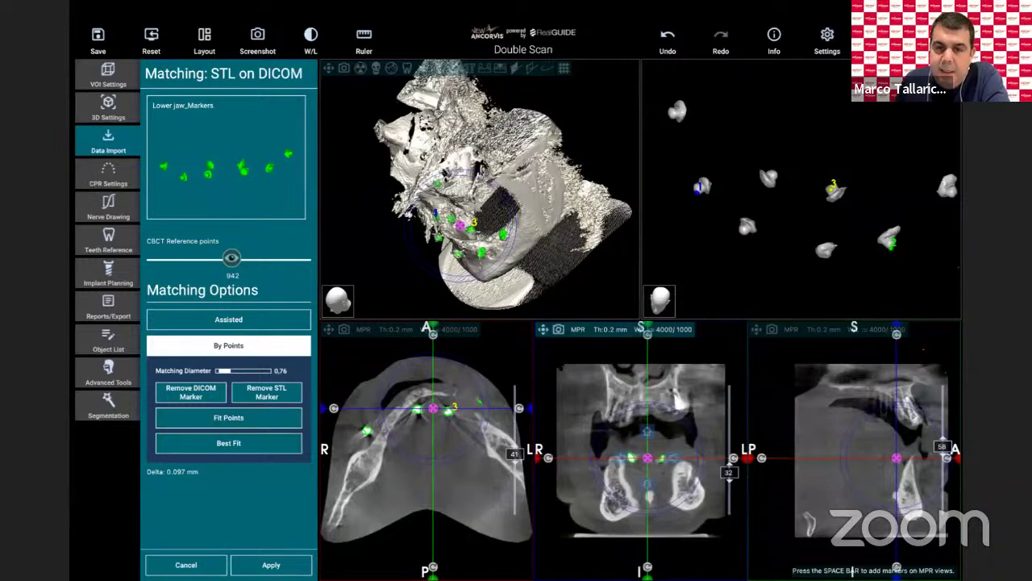
# Step: Examine how the STL marker outlines fit the radiopaque markers in the enlarged coronal and sagittal slices and the axial slice
pyautogui.doubleClick(590, 364)
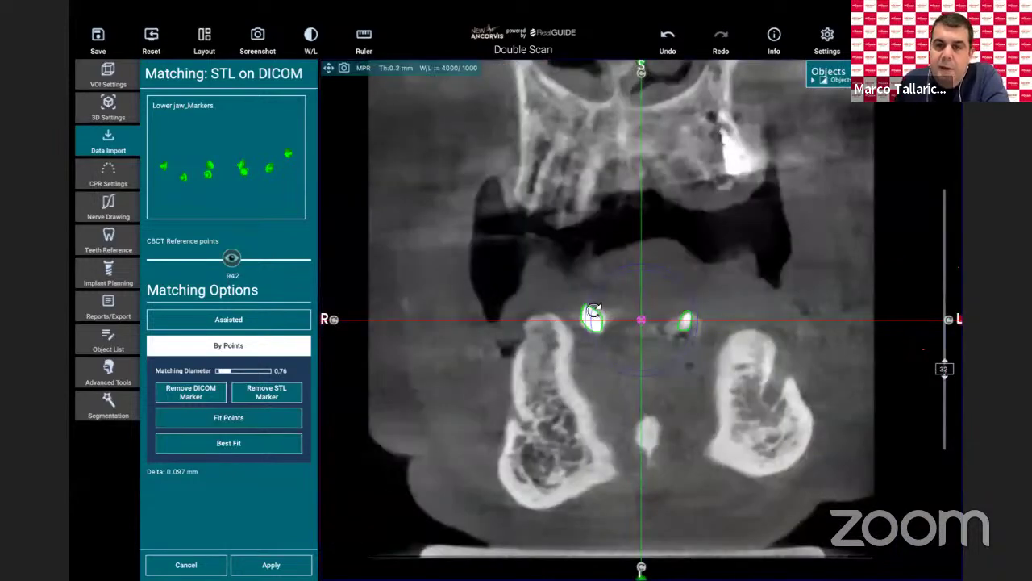
pyautogui.scroll(3, 728, 298)
pyautogui.scroll(1, 728, 297)
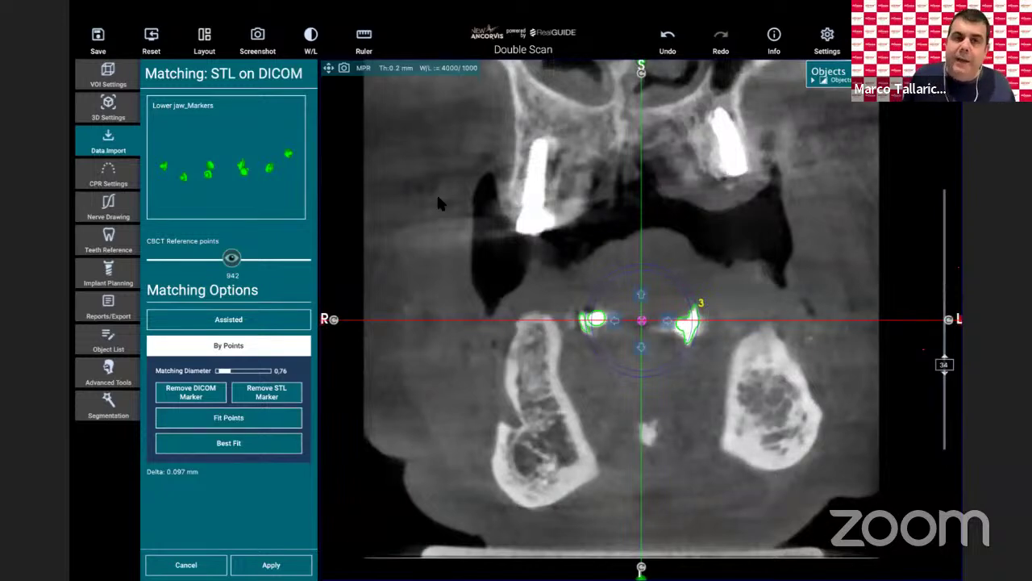
pyautogui.click(329, 68)
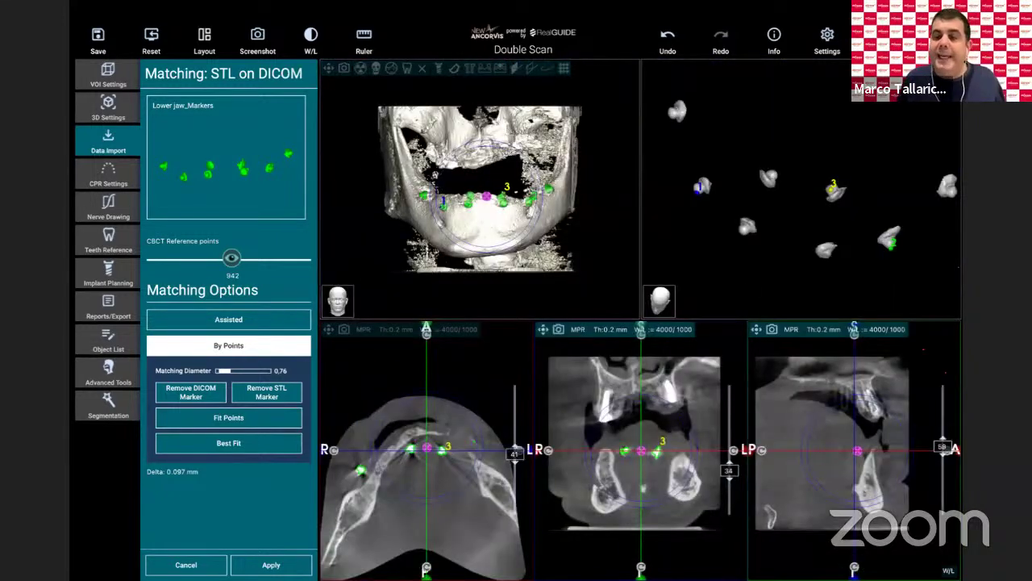
pyautogui.scroll(-6, 637, 464)
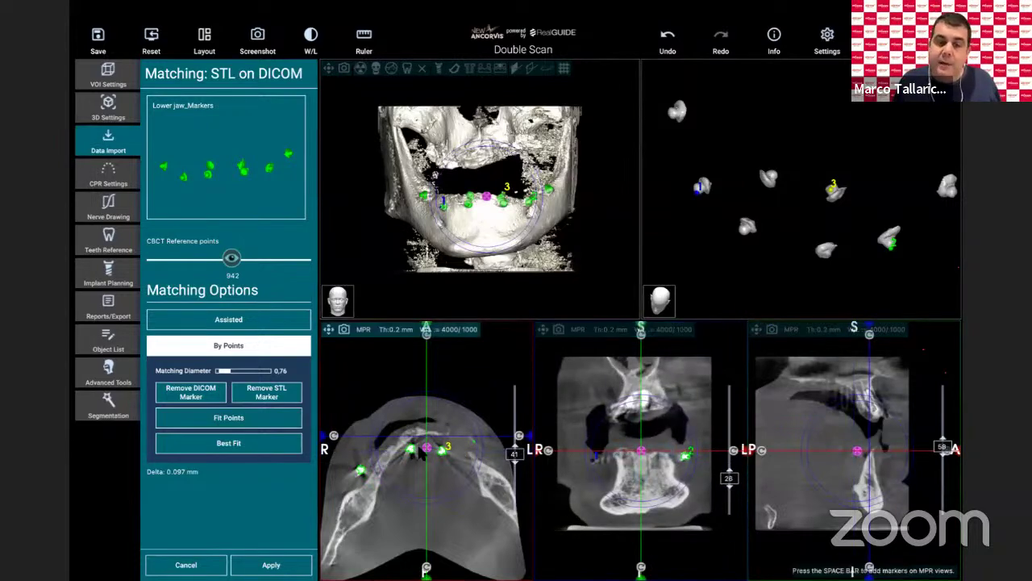
pyautogui.click(442, 450)
pyautogui.press('space')
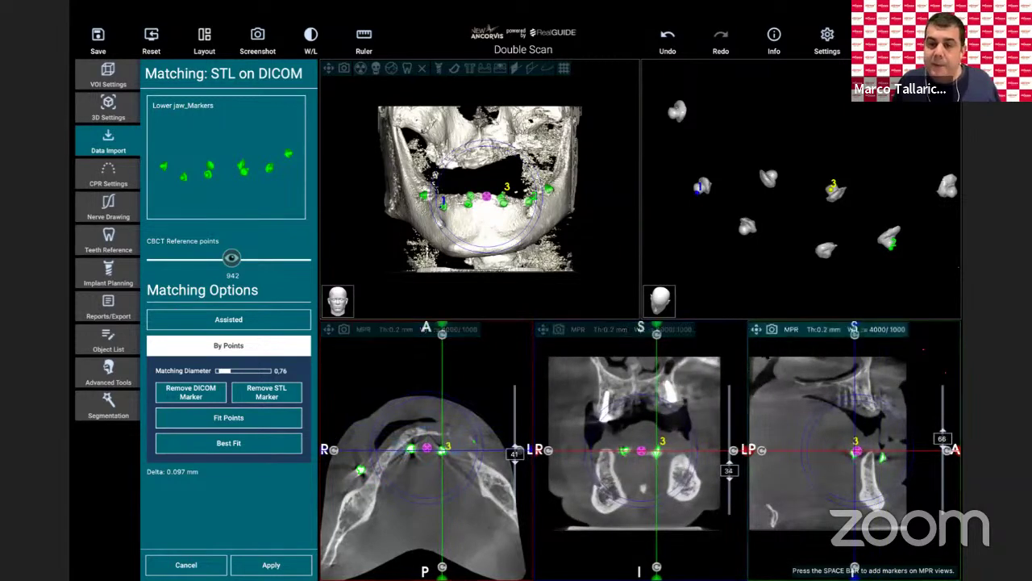
pyautogui.doubleClick(855, 457)
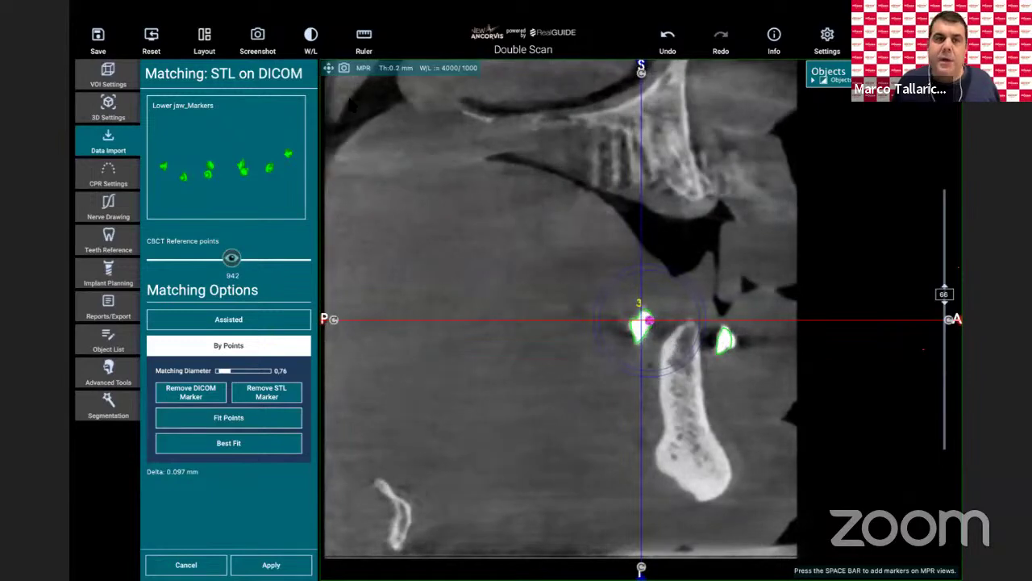
pyautogui.doubleClick(329, 74)
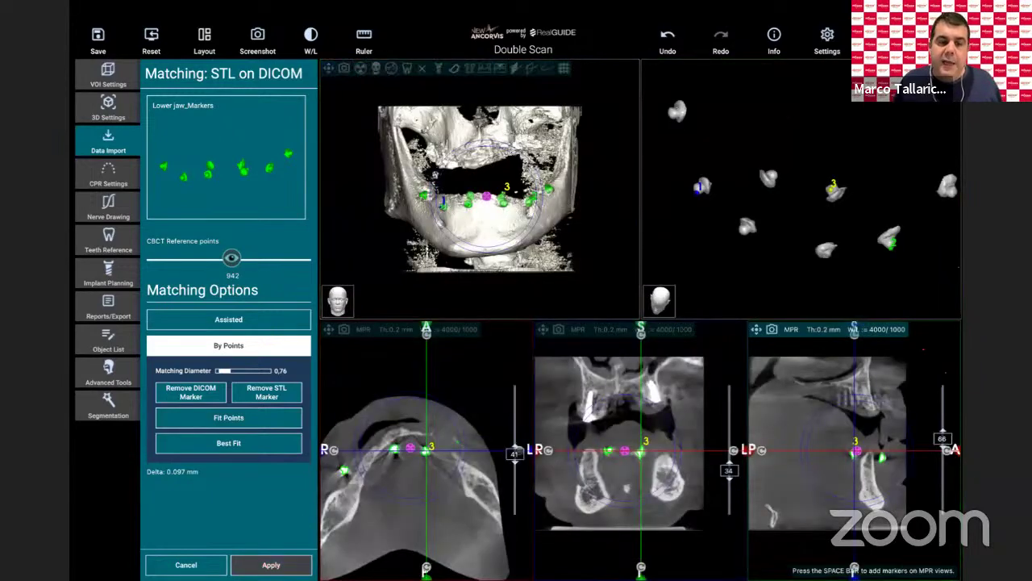
# Step: Apply the marker matching and accept copying the markers' position to the Lower jaw prosthesis
pyautogui.click(271, 565)
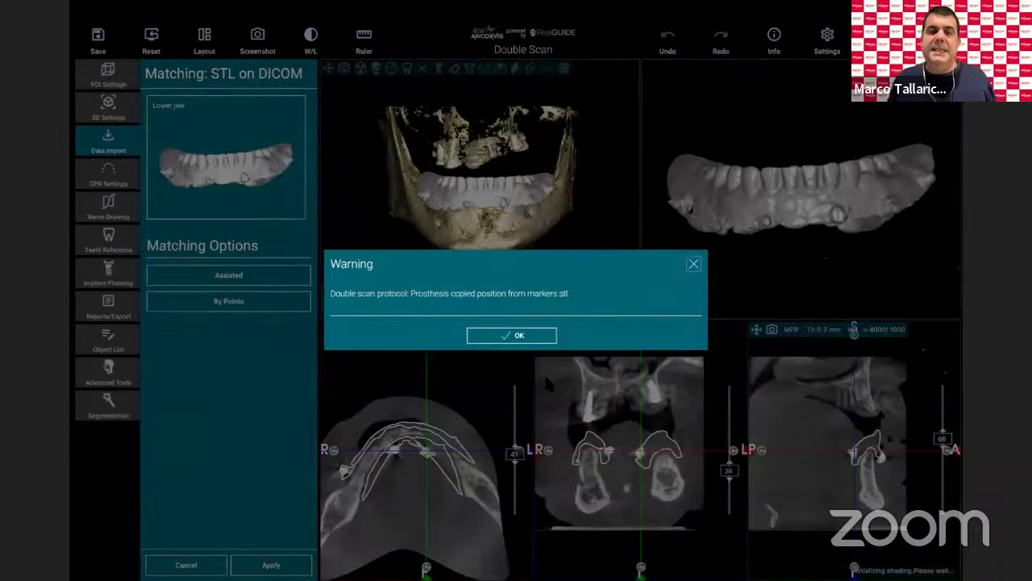
pyautogui.click(514, 335)
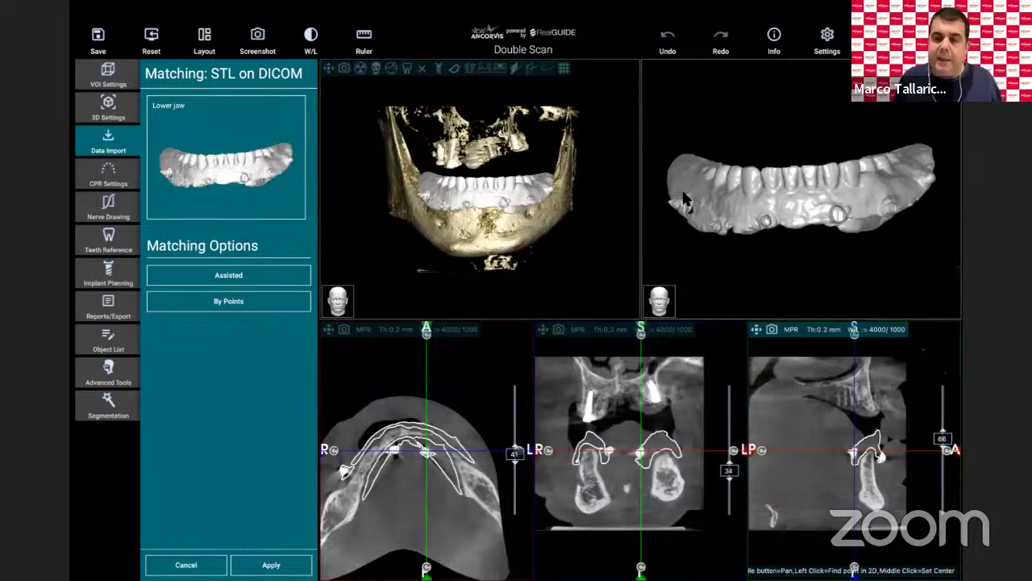
pyautogui.moveTo(500, 186)
pyautogui.mouseDown()
pyautogui.moveTo(435, 190)
pyautogui.moveTo(500, 189)
pyautogui.mouseUp()
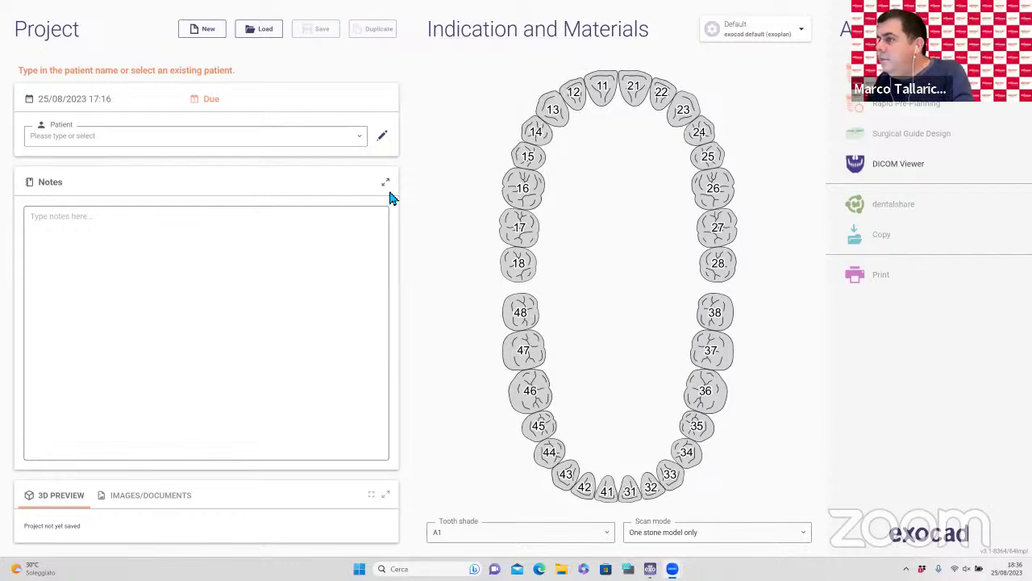
# Step: Switch to exocad, load the Dual-Scan example project and start Rapid Pre-Planning under the second user profile
pyautogui.click(255, 34)
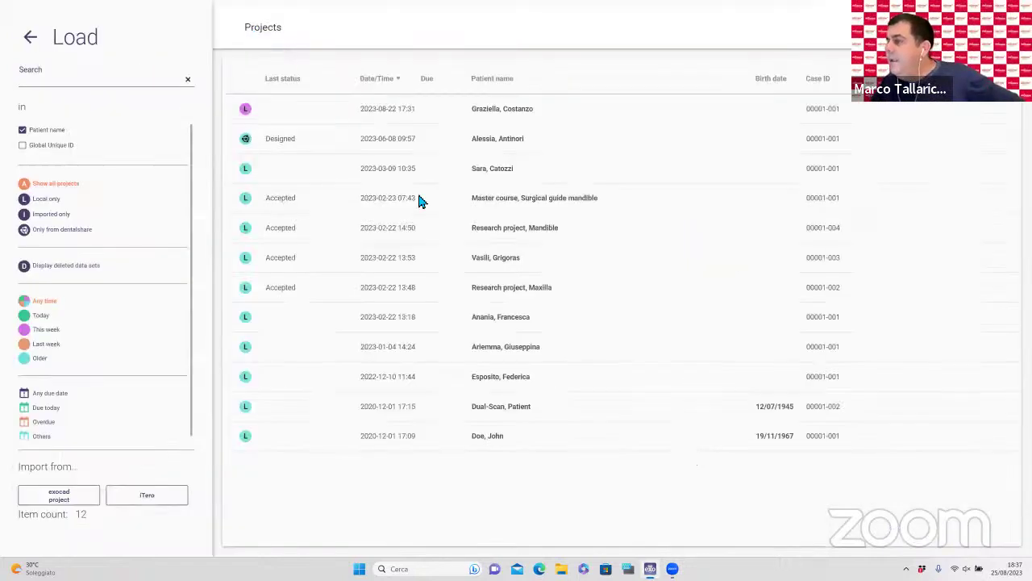
pyautogui.doubleClick(524, 413)
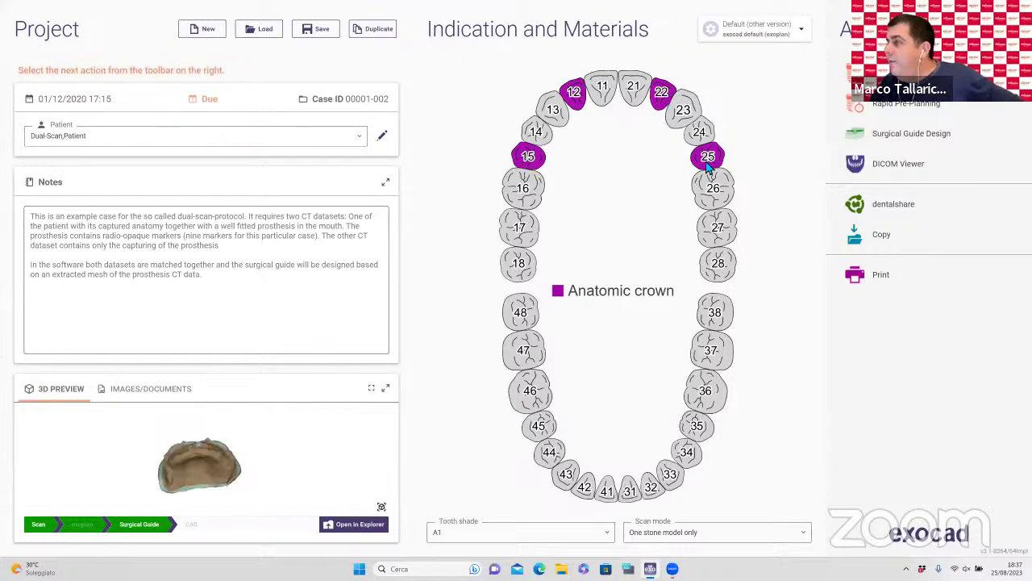
pyautogui.click(887, 109)
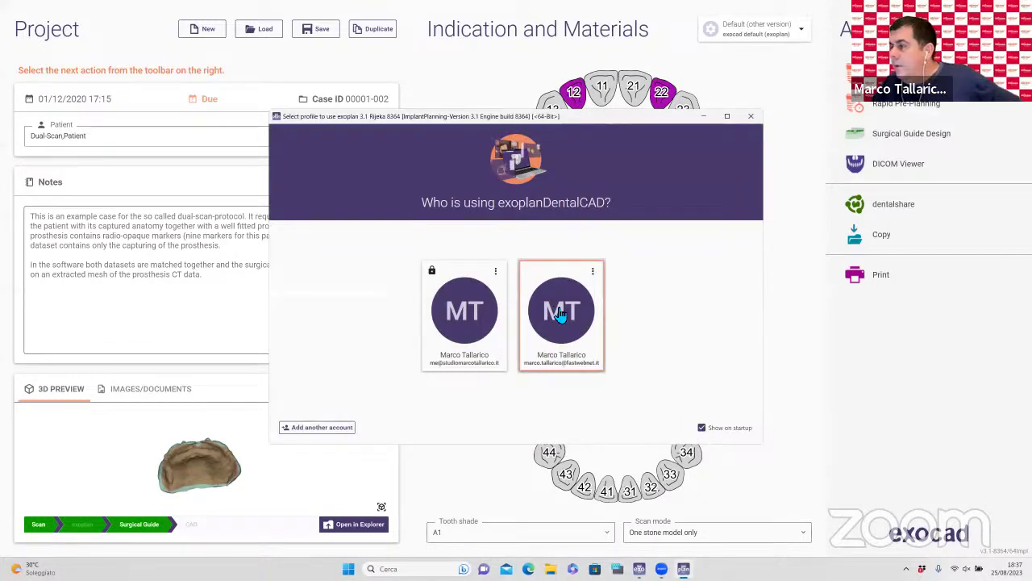
pyautogui.click(561, 313)
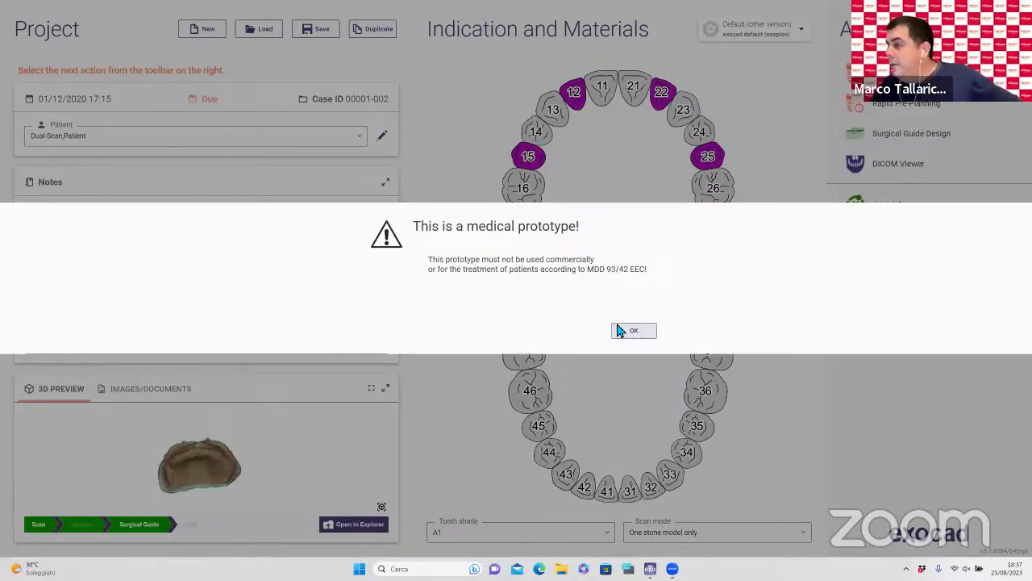
pyautogui.click(631, 332)
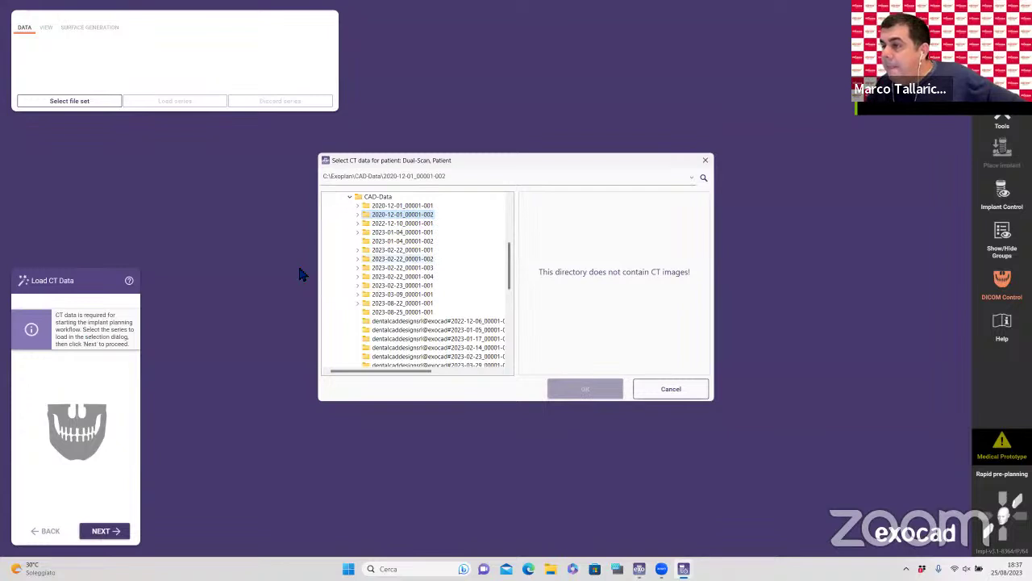
# Step: Load the patient CT data from the DICOM Patient subfolder of the Dual-Scan project folder
pyautogui.click(358, 214)
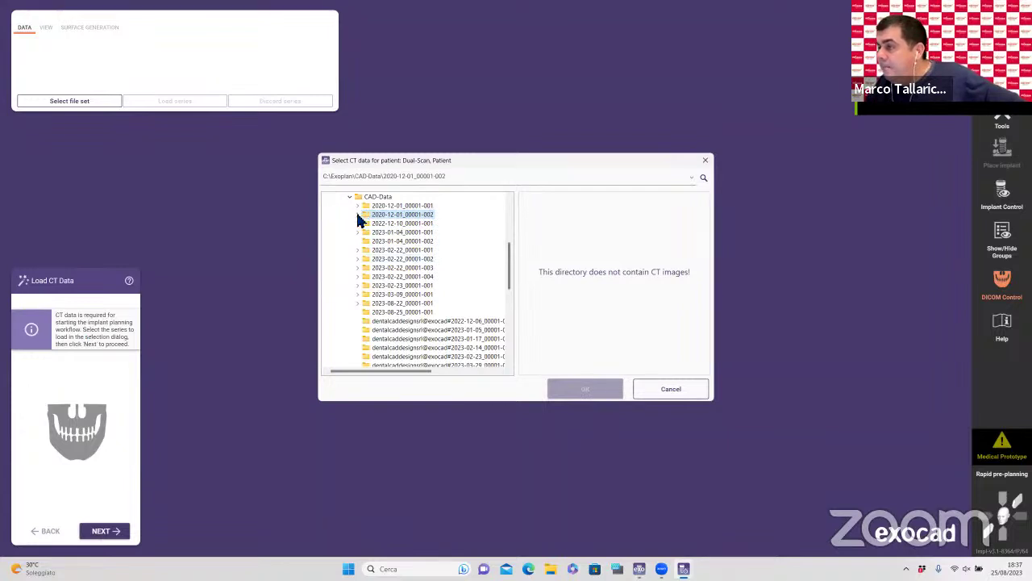
pyautogui.click(403, 223)
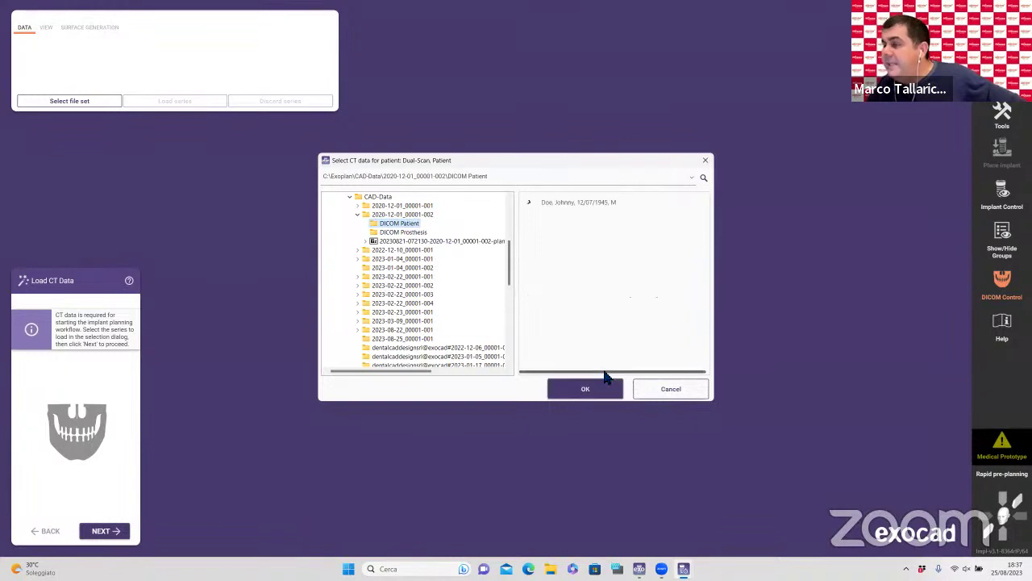
pyautogui.click(601, 391)
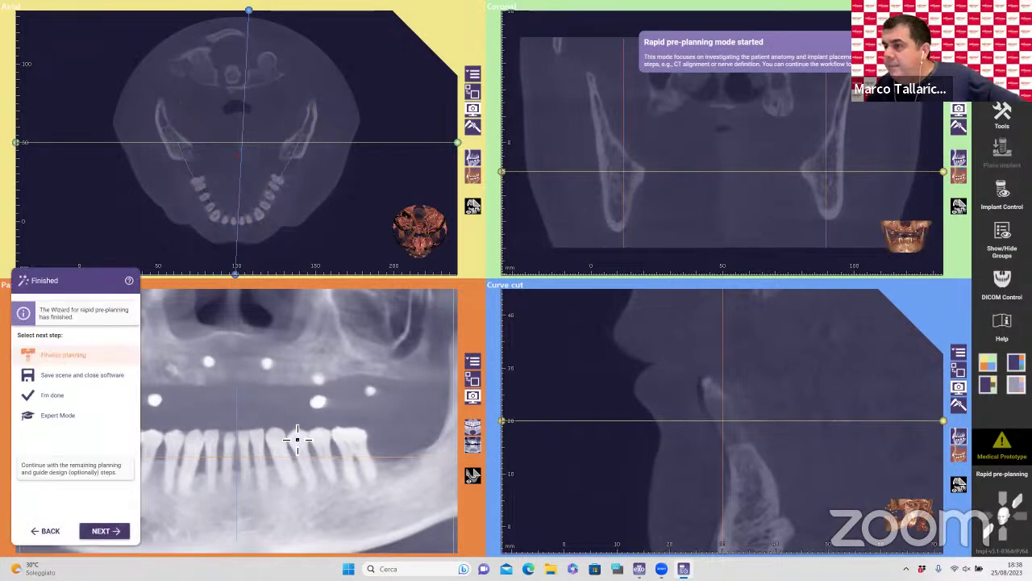
# Step: Continue with the remaining planning steps and choose CT-to-CT alignment as the CT alignment workflow
pyautogui.click(105, 532)
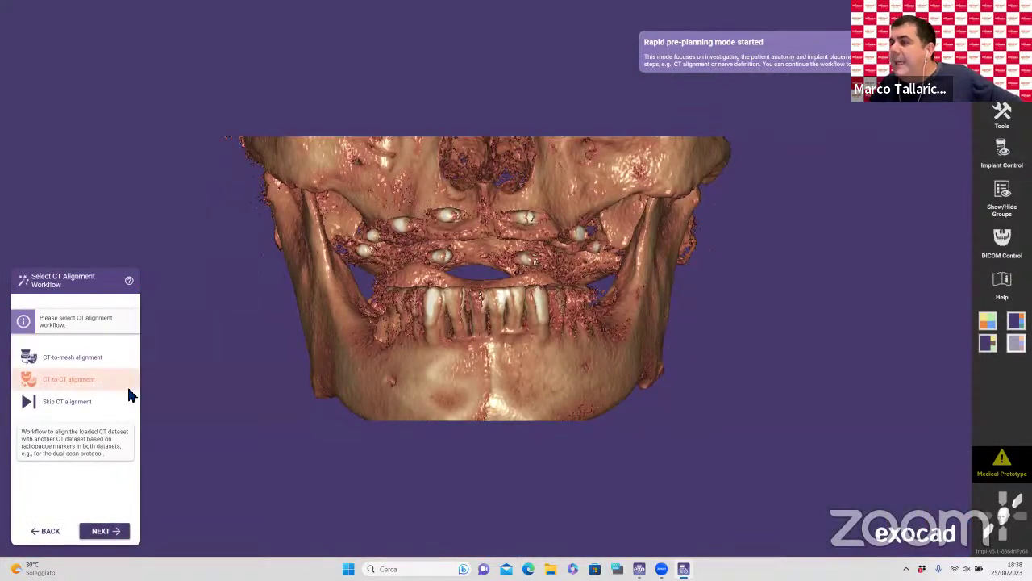
pyautogui.click(90, 406)
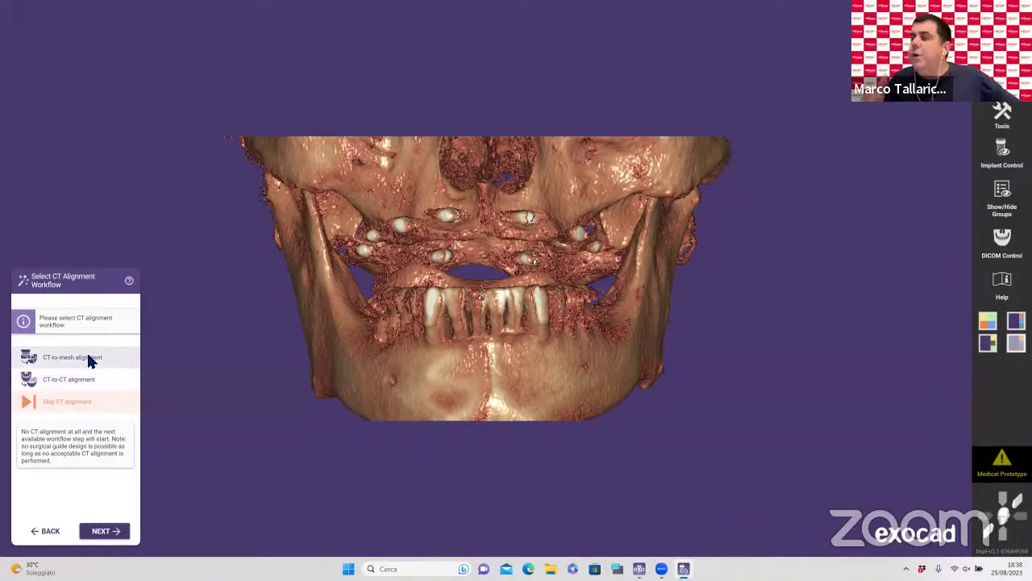
pyautogui.click(83, 380)
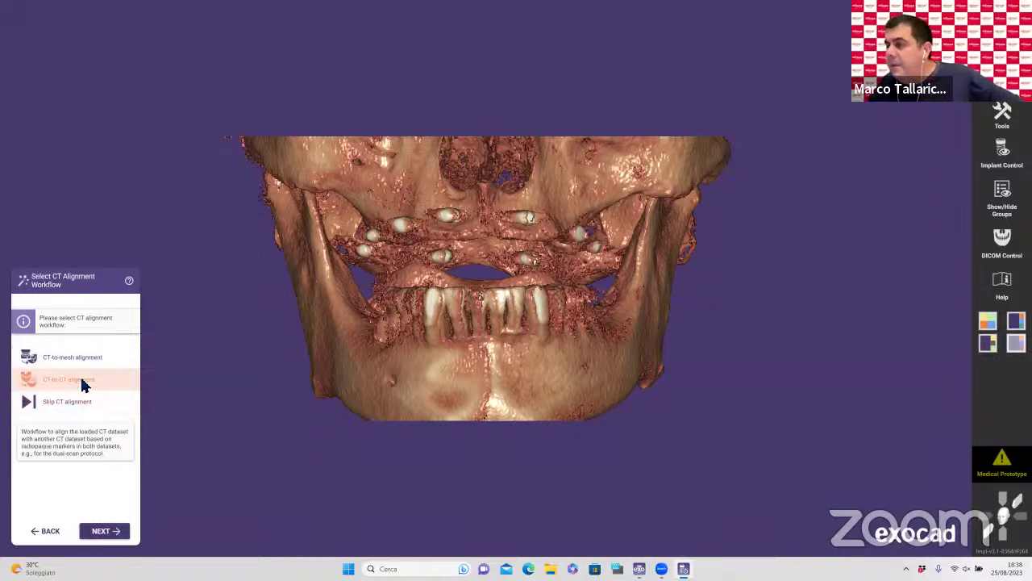
pyautogui.click(106, 532)
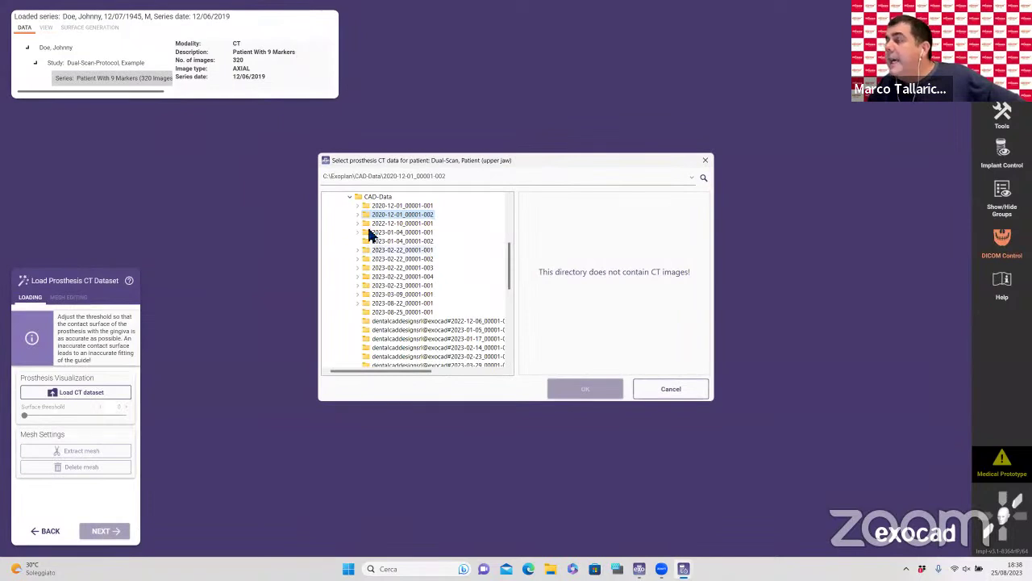
# Step: Load the DICOM Prosthesis dataset as the upper jaw prosthesis CT and enlarge its sagittal view
pyautogui.click(359, 216)
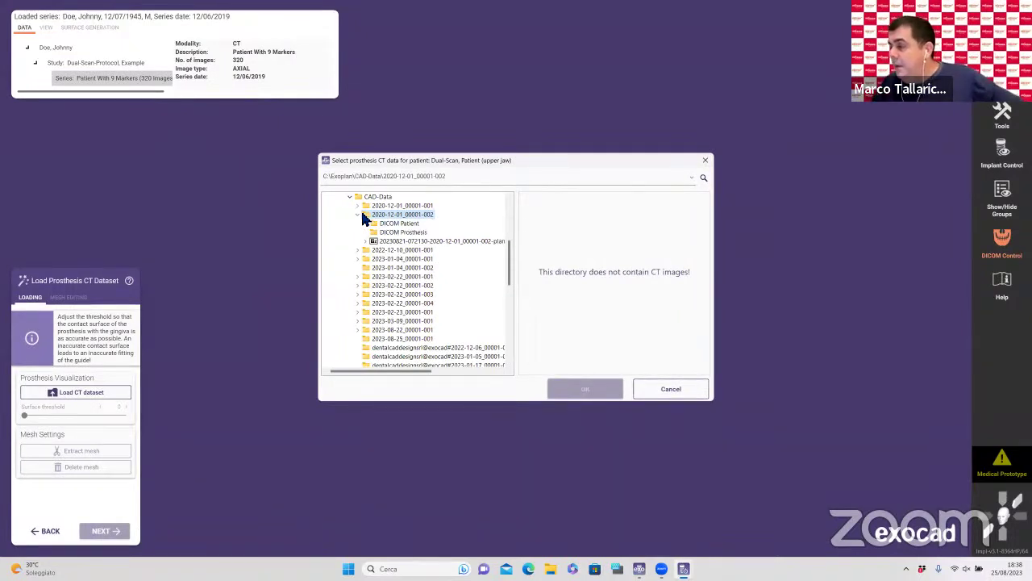
pyautogui.click(400, 233)
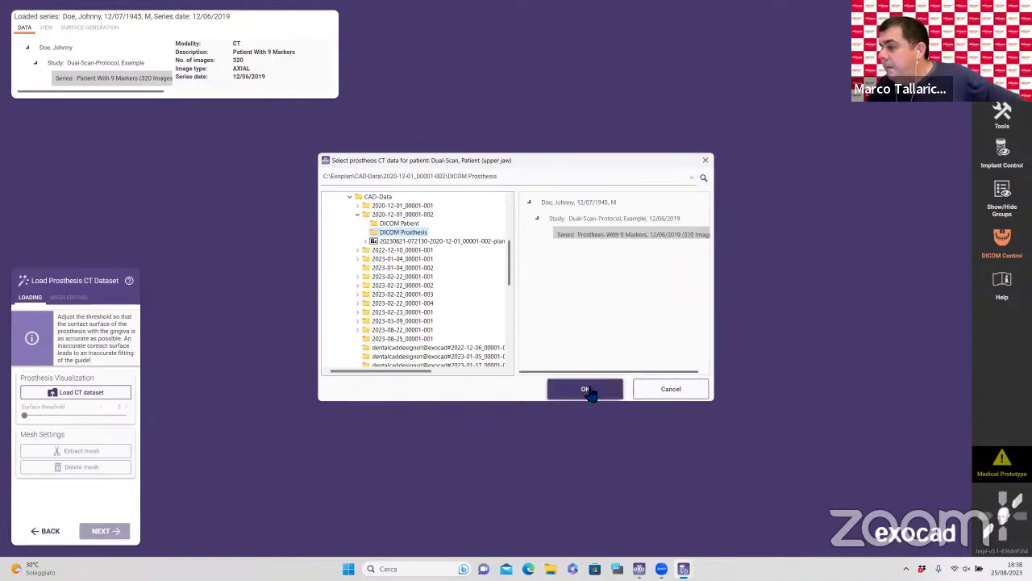
pyautogui.click(586, 390)
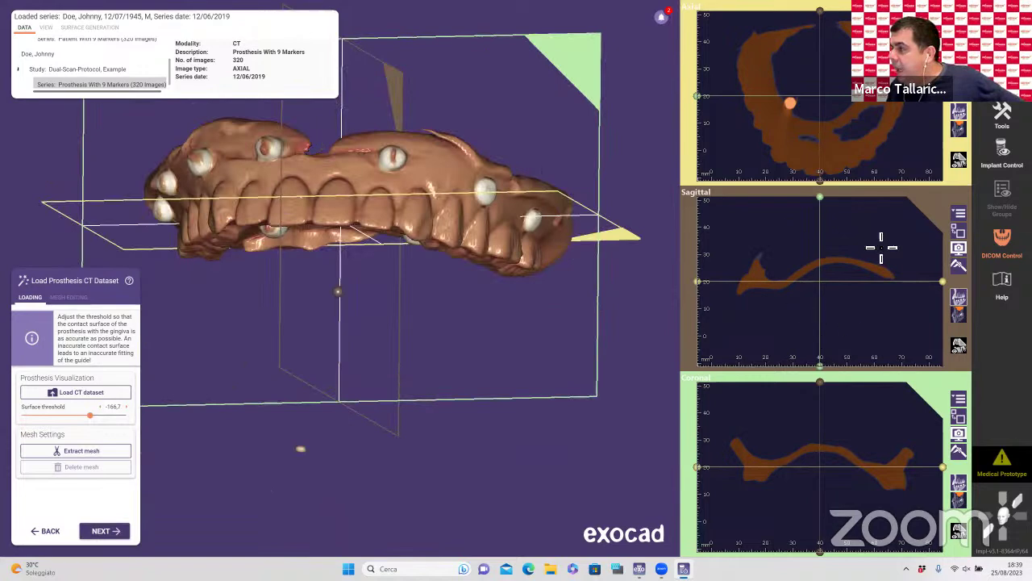
pyautogui.click(959, 232)
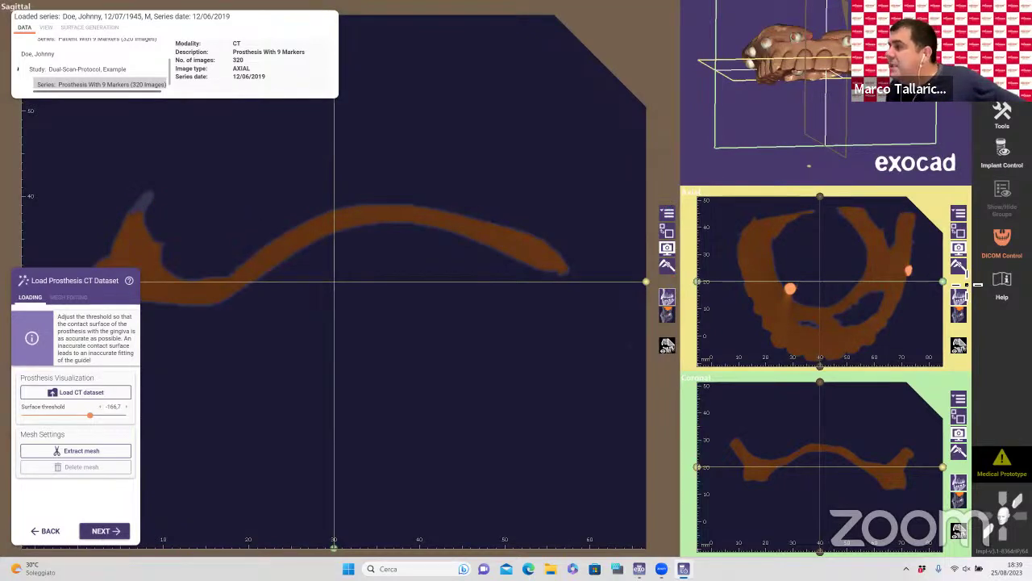
# Step: Continue from loading the prosthesis CT, accept the CT-to-CT alignment as acceptable and proceed to sinus segmentation
pyautogui.click(113, 532)
pyautogui.click(583, 391)
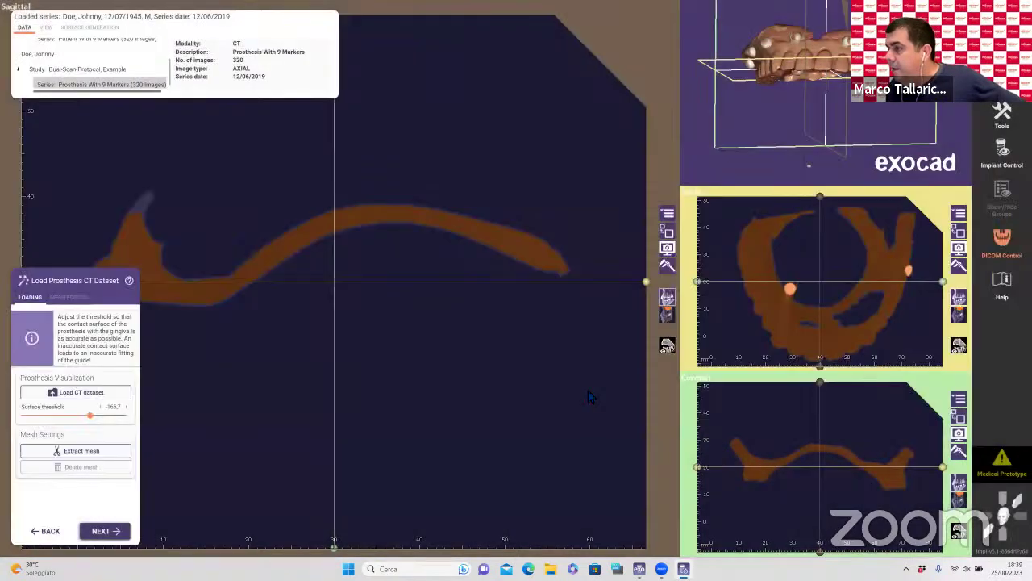
pyautogui.click(588, 343)
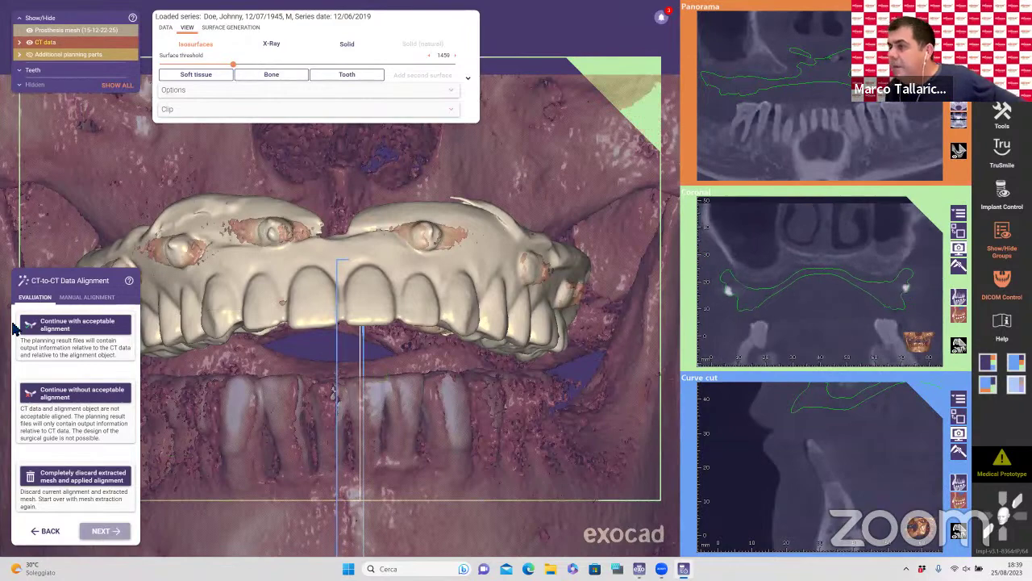
pyautogui.click(78, 326)
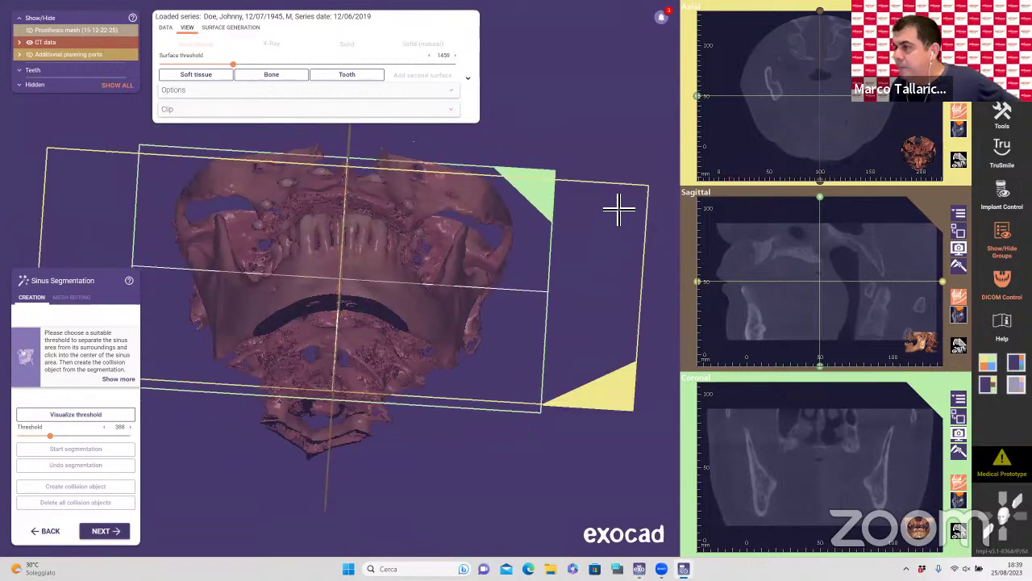
pyautogui.moveTo(570, 138); pyautogui.dragTo(652, 344, button='right')
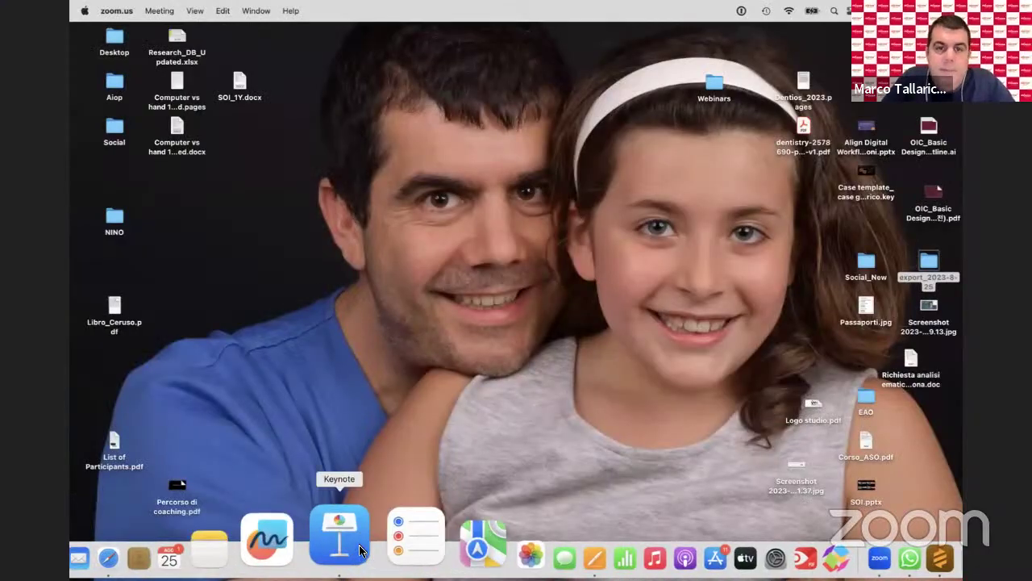
# Step: Switch to Keynote, find the Double Scan Errors slide in Webinar_2.key and take the presentation window out of full screen
pyautogui.click(360, 548)
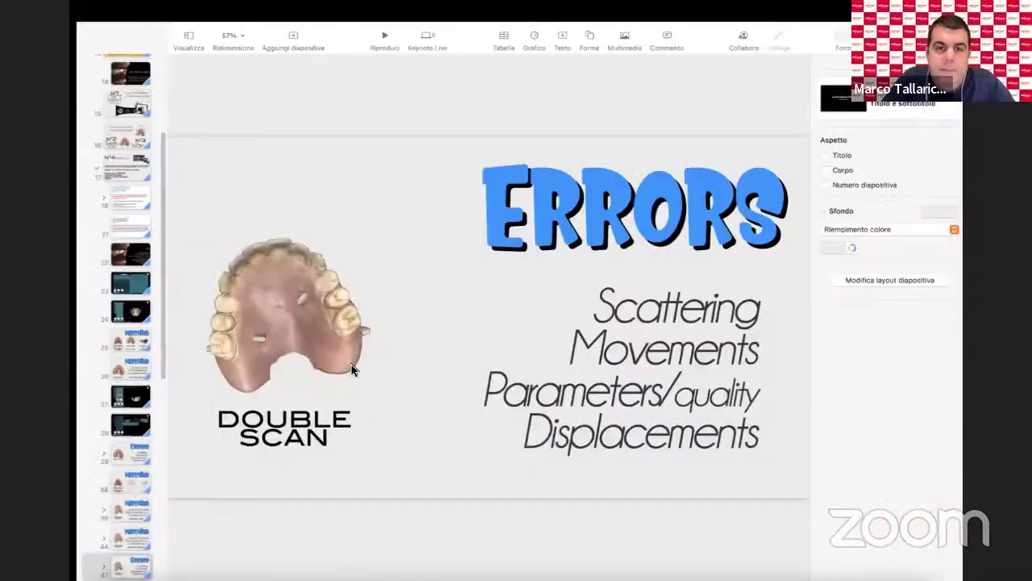
pyautogui.scroll(-3, 111, 338)
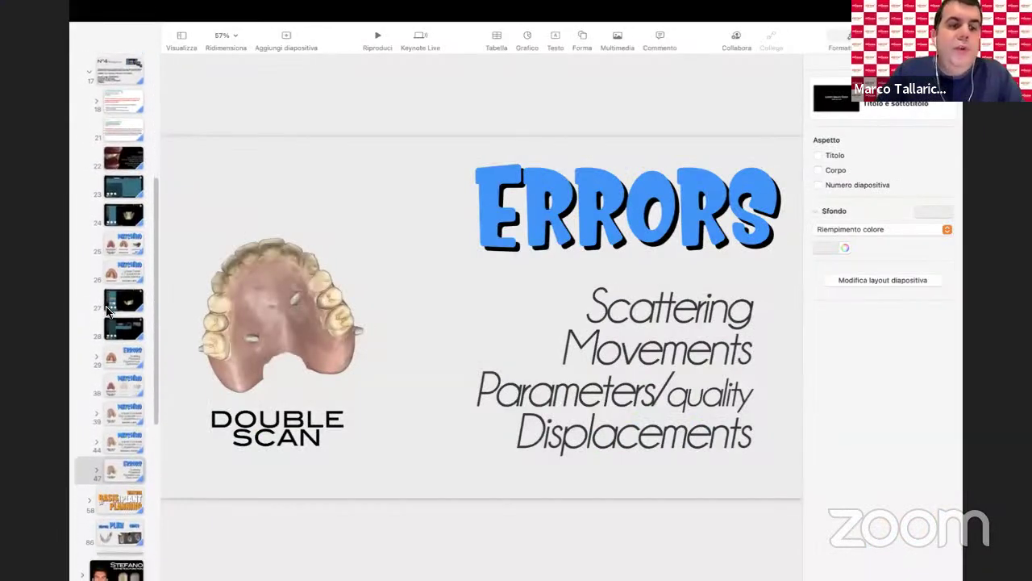
pyautogui.scroll(-2, 108, 311)
pyautogui.click(116, 419)
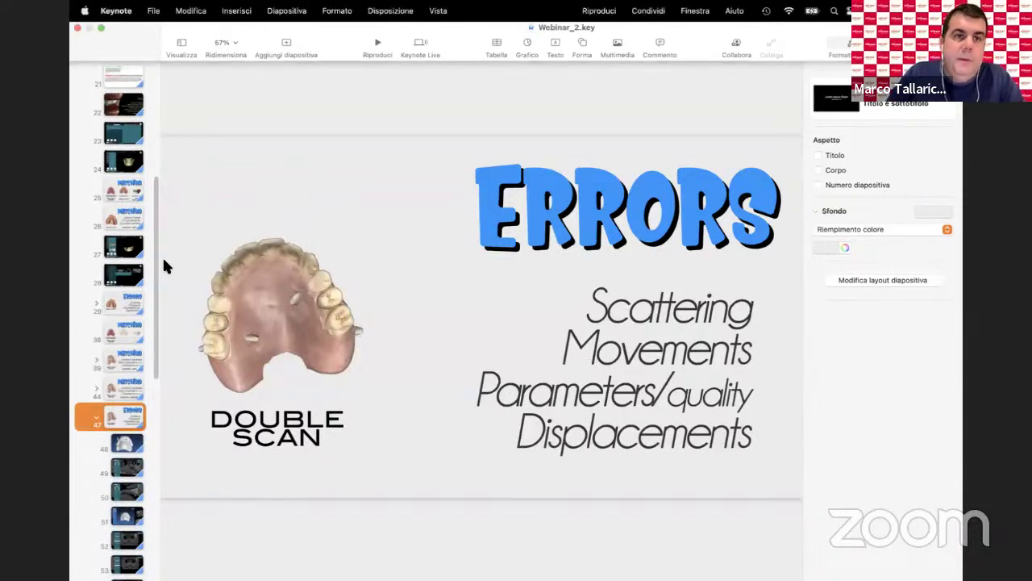
pyautogui.click(101, 31)
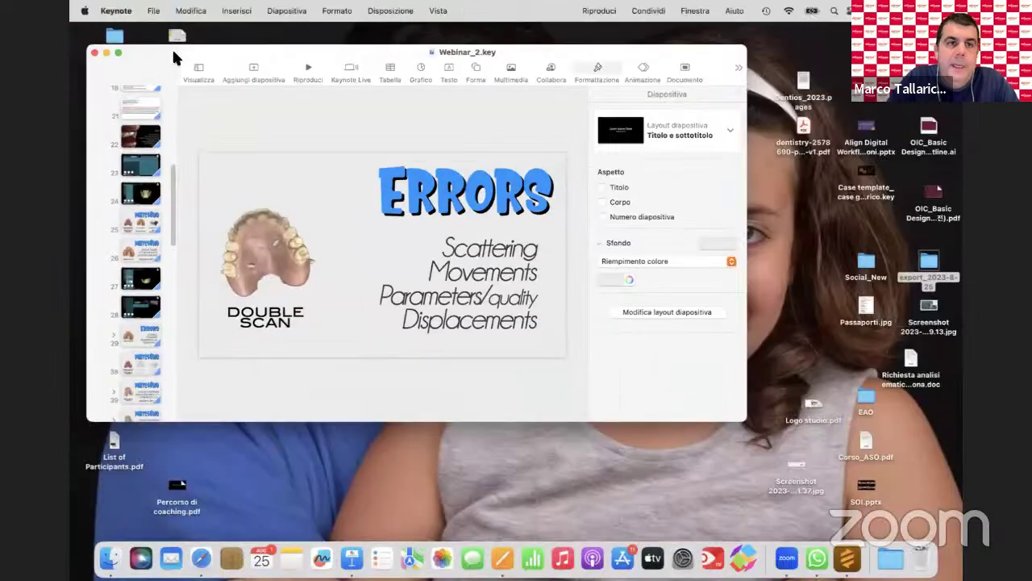
pyautogui.click(118, 53)
pyautogui.click(313, 182)
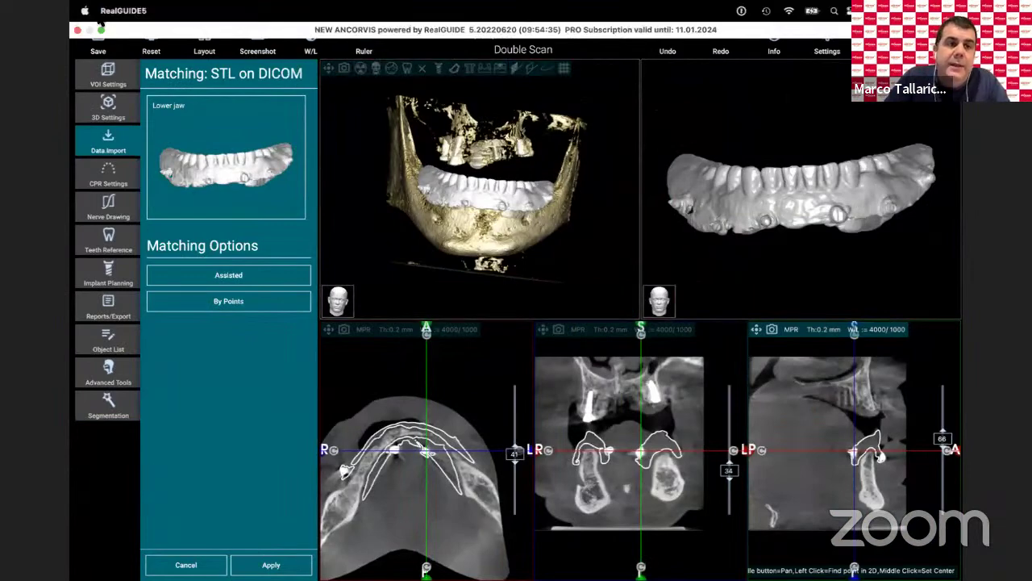
# Step: Take the RealGUIDE window out of full screen, minimize it and go to the presentation's slide show
pyautogui.click(101, 30)
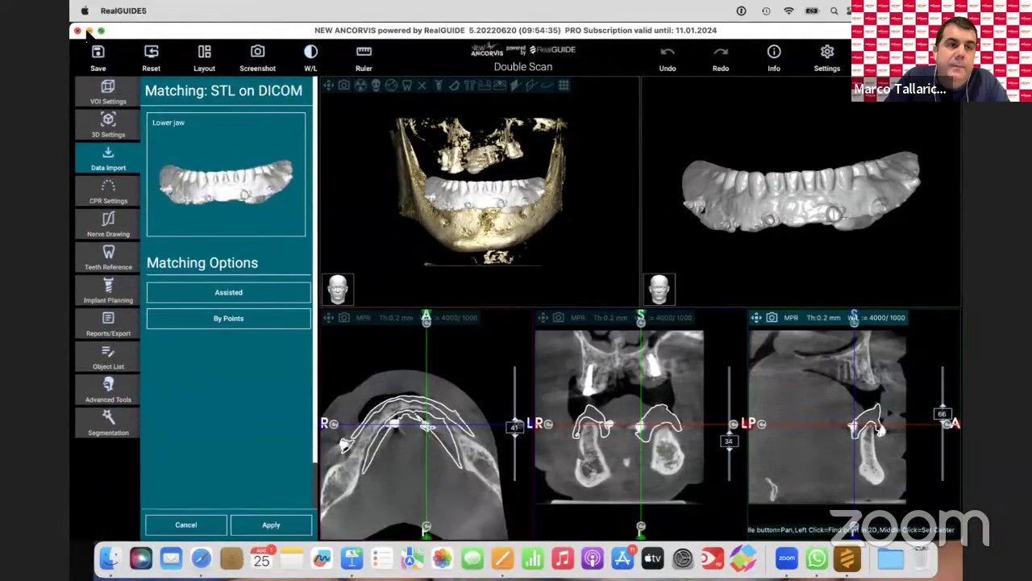
pyautogui.click(88, 30)
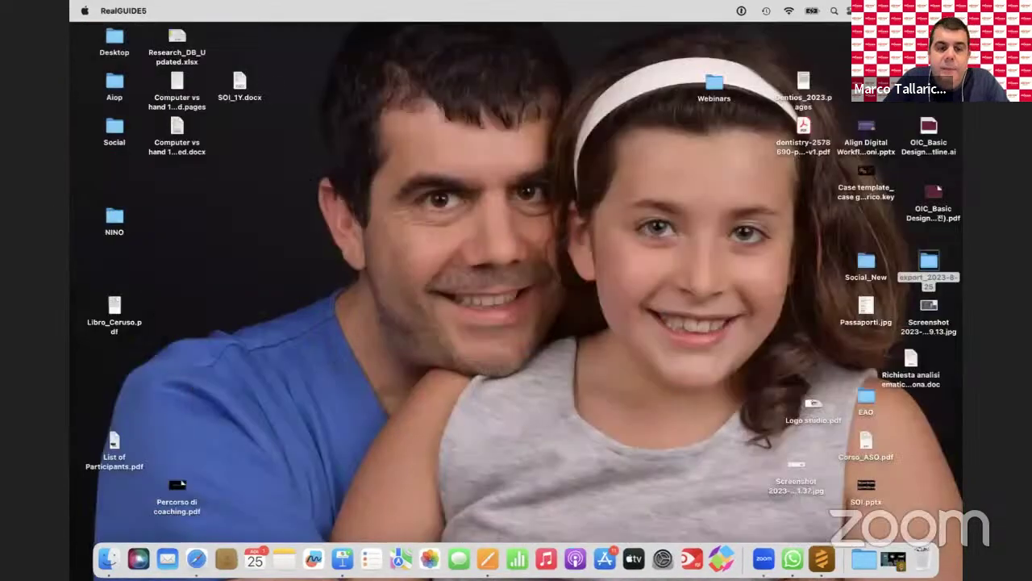
pyautogui.hotkey('ctrl', 'Right')
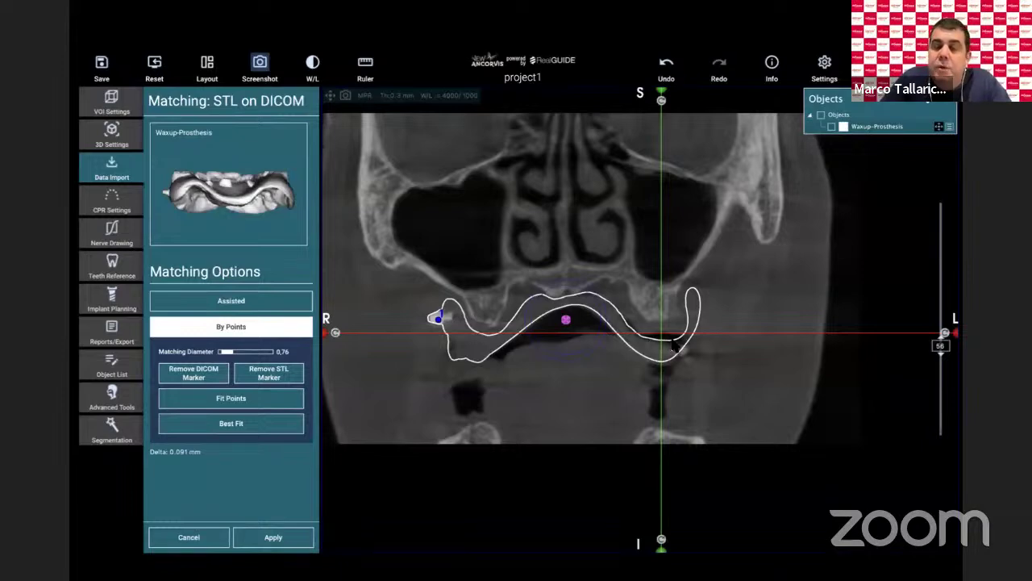
# Step: Examine the prosthesis outline and the planned implants in the slices of project1, finish in the multi-view layout and advance the presentation
pyautogui.scroll(-2, 700, 351)
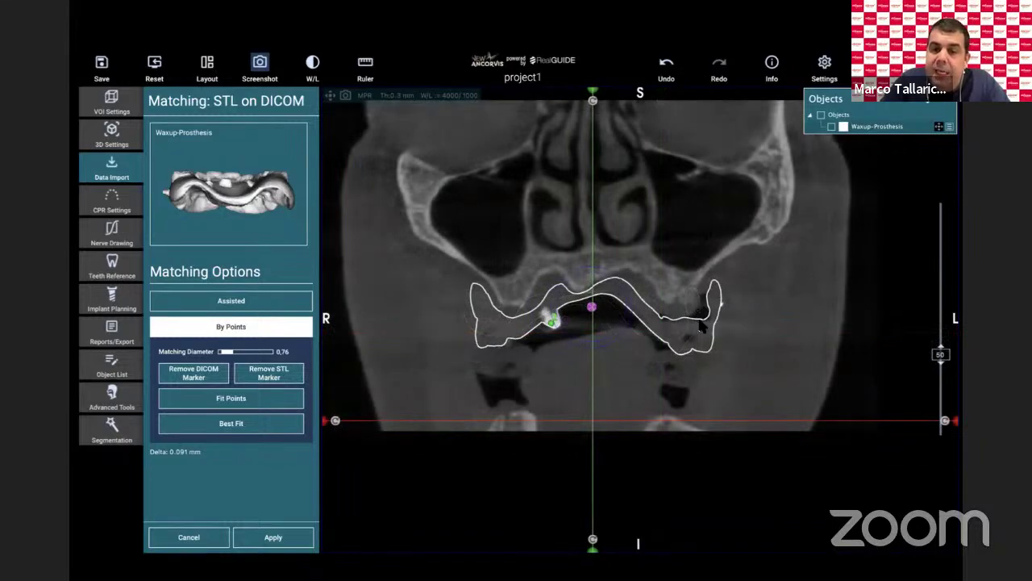
pyautogui.scroll(-2, 737, 350)
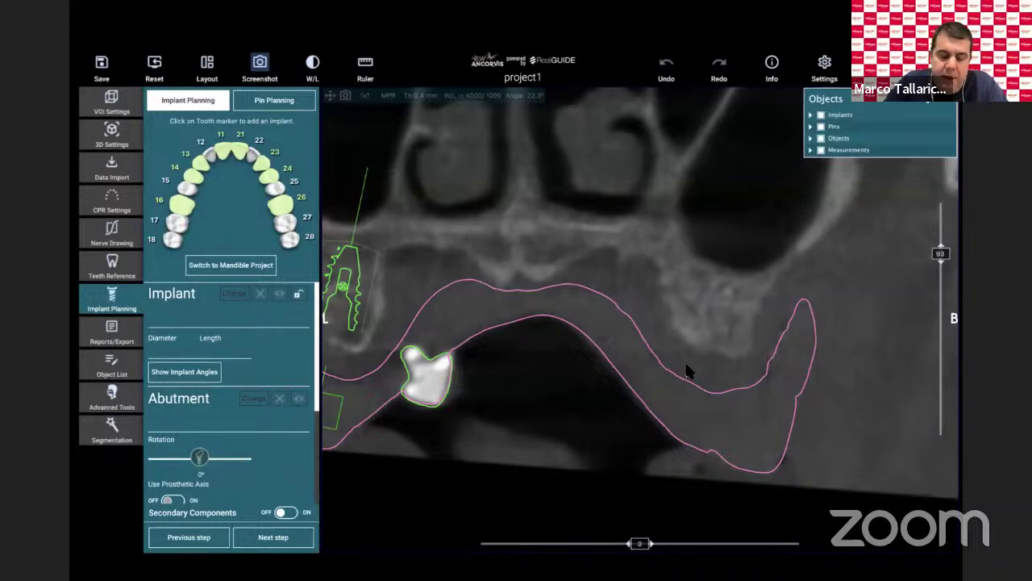
pyautogui.scroll(-10, 687, 371)
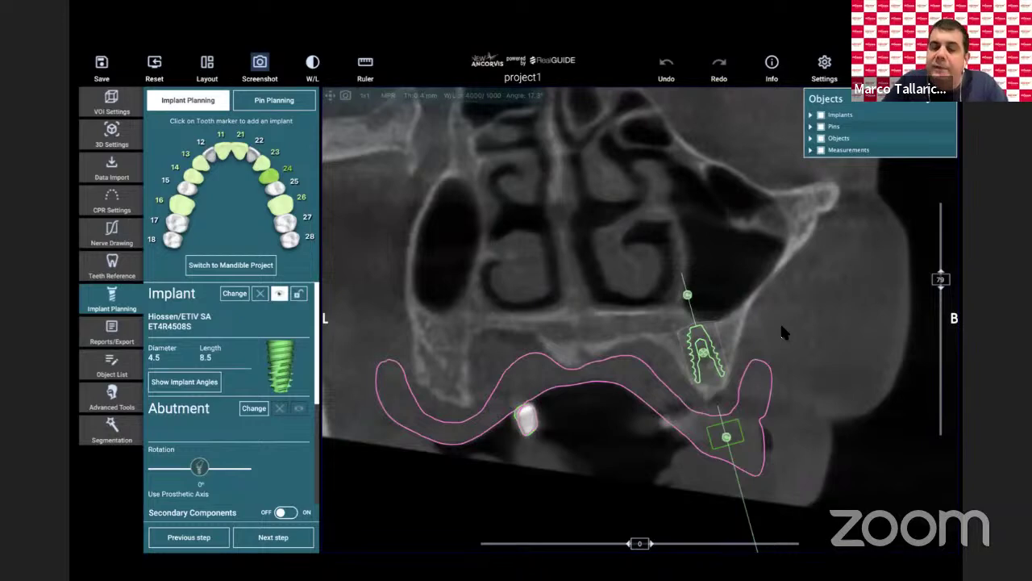
pyautogui.doubleClick(611, 418)
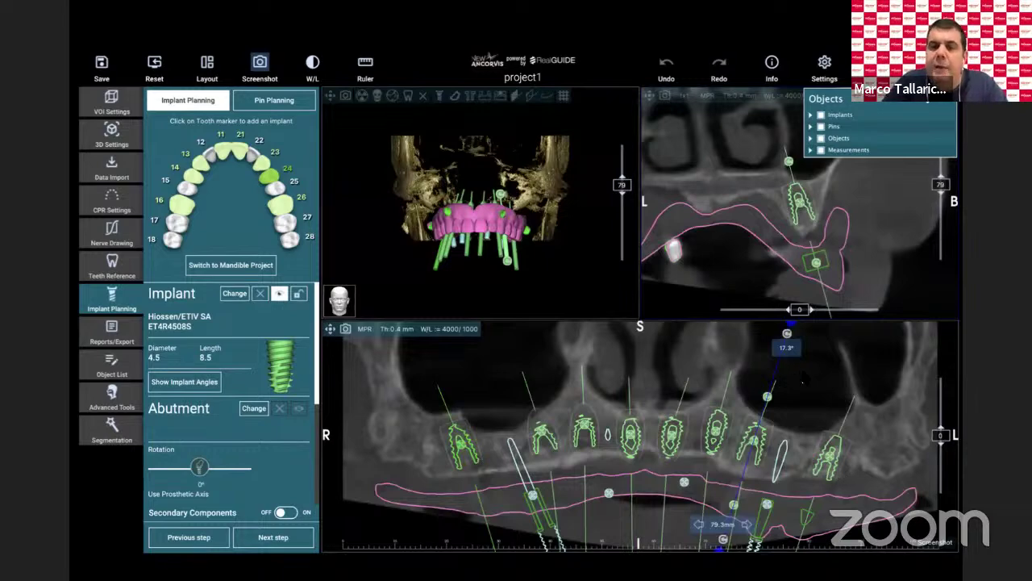
pyautogui.press('Right')
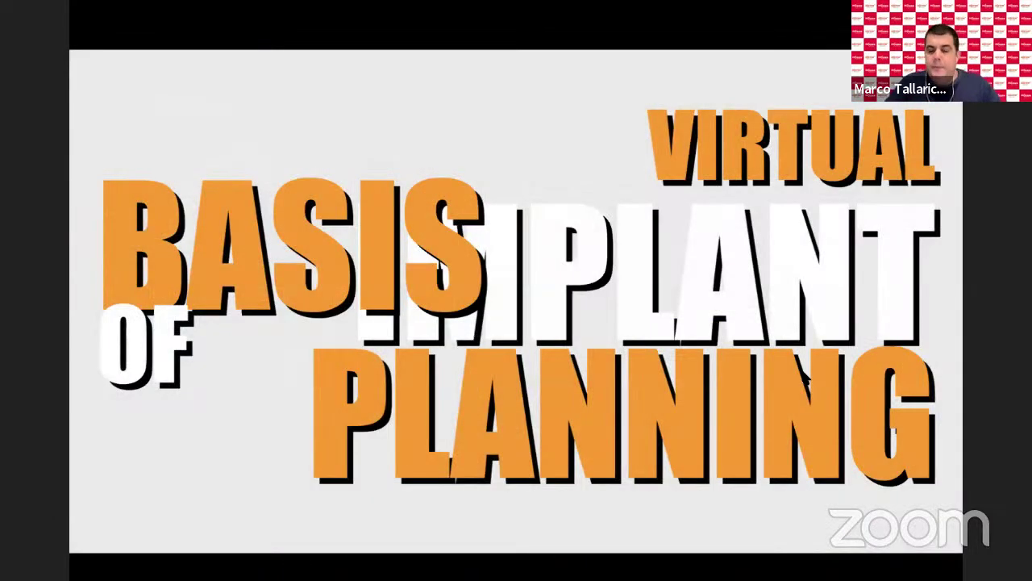
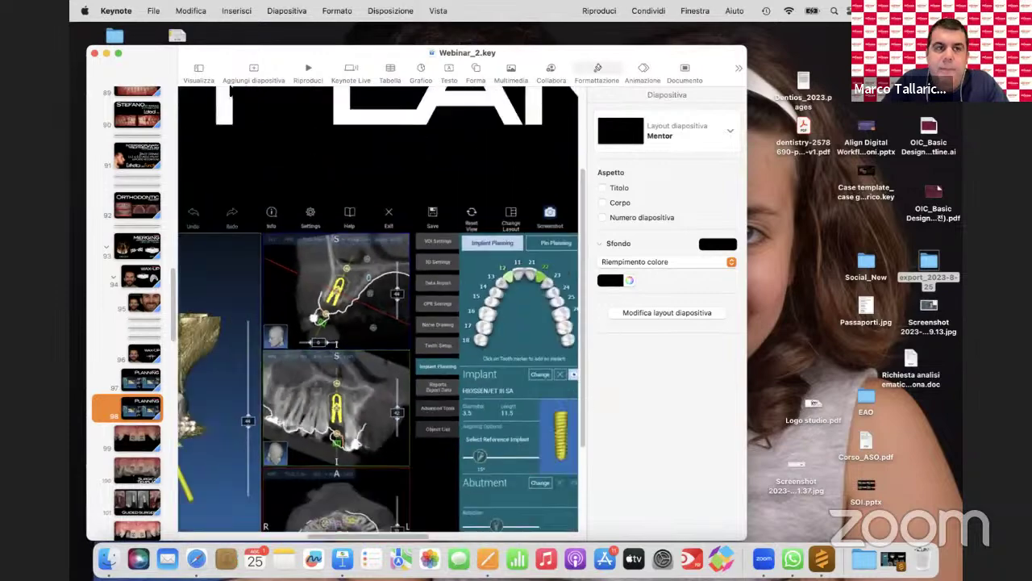
# Step: Switch to RealGUIDE and exit the Double Scan project without saving the changes
pyautogui.click(822, 557)
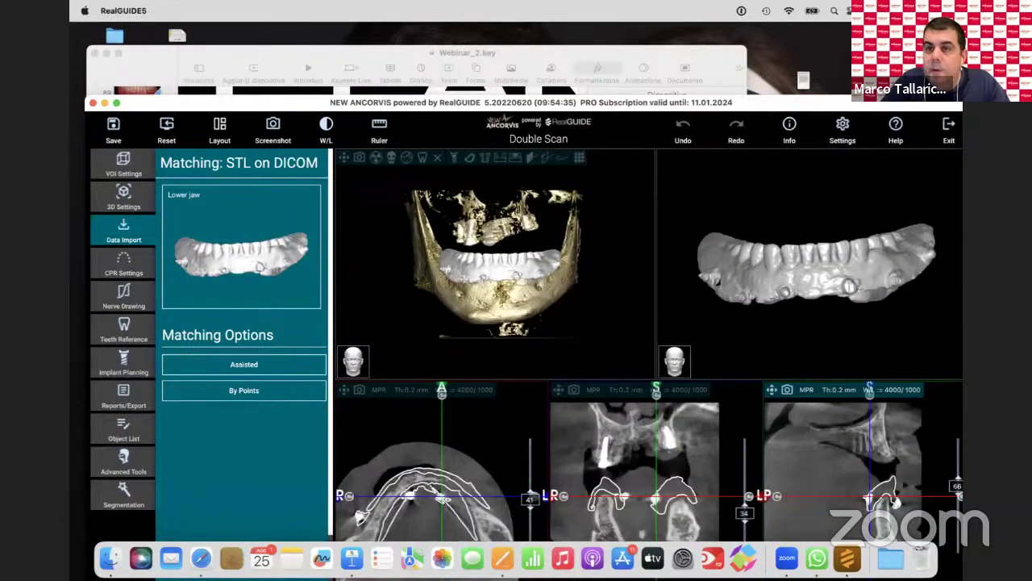
pyautogui.click(948, 125)
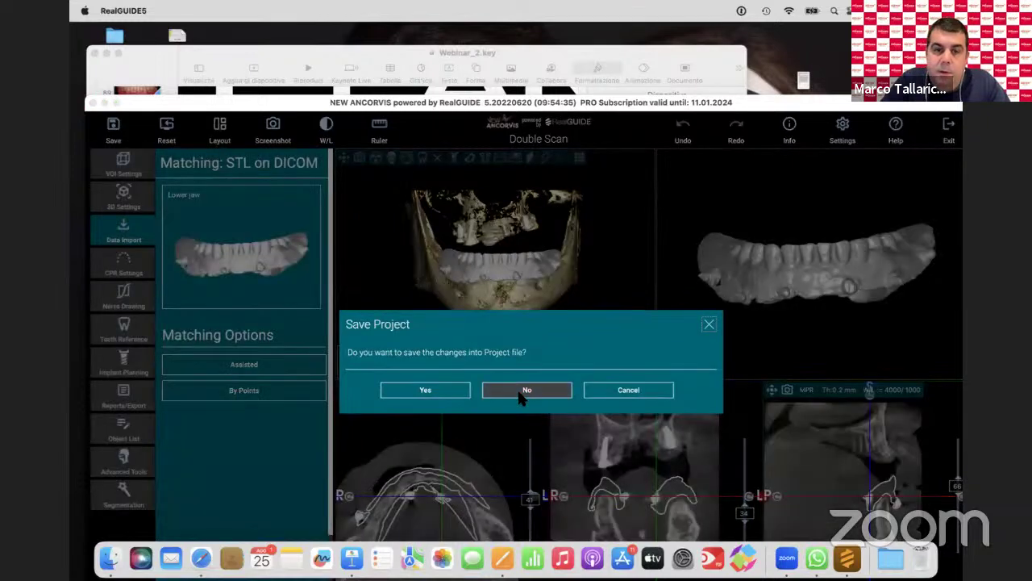
pyautogui.click(526, 389)
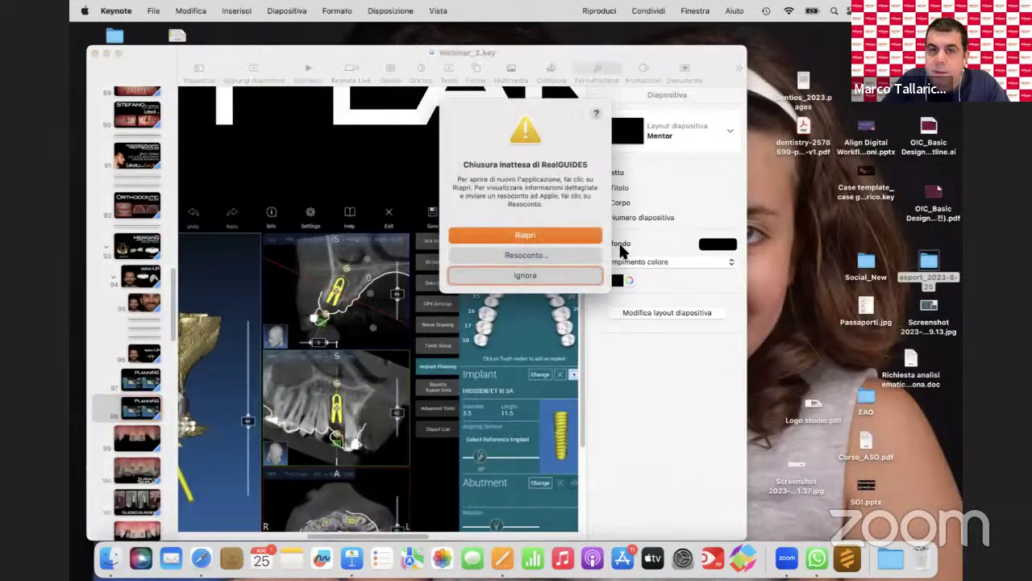
# Step: Reopen RealGUIDE after its unexpected closure, skip the STL library update and dismiss the library warning
pyautogui.click(568, 237)
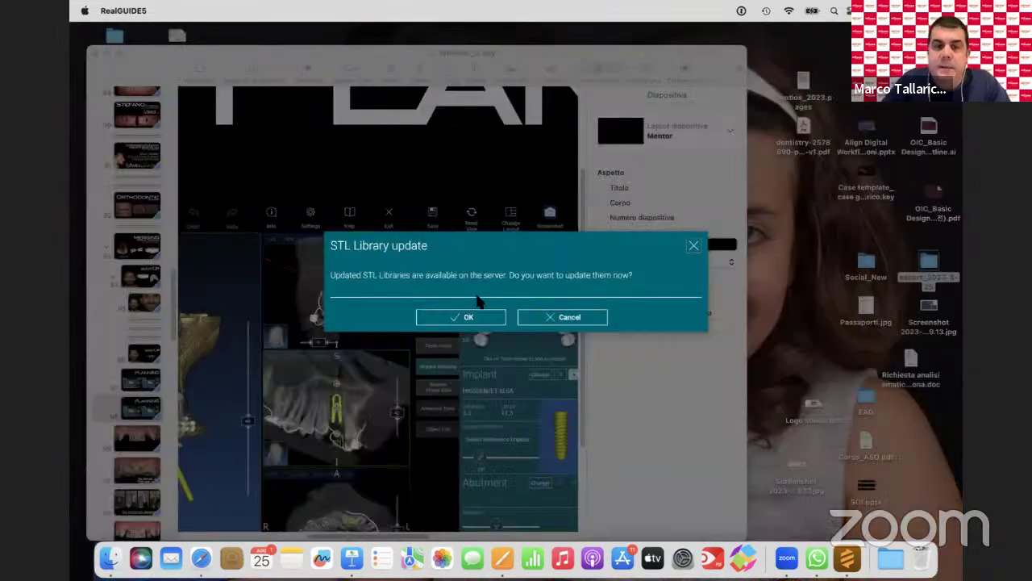
pyautogui.click(543, 316)
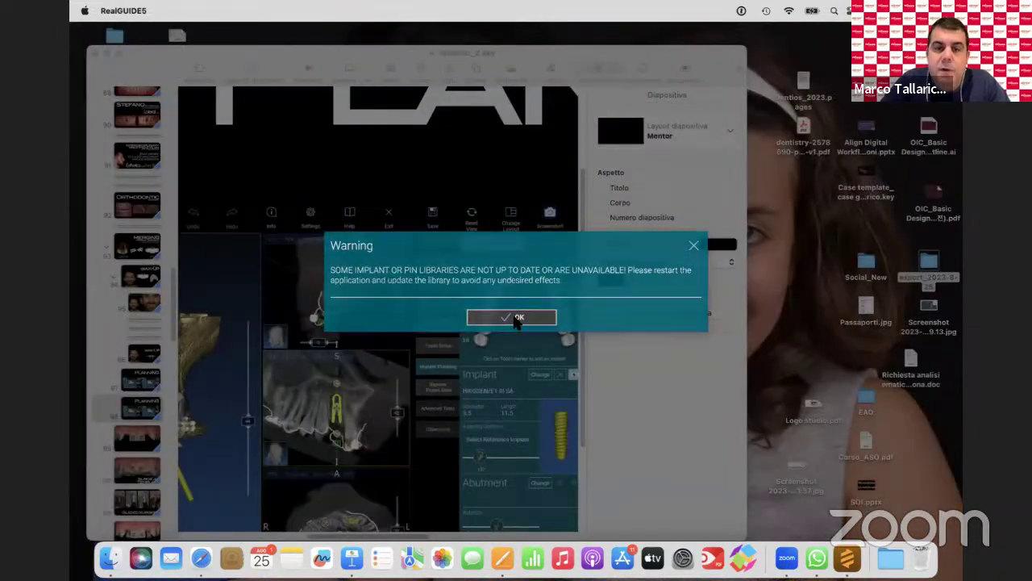
pyautogui.click(517, 318)
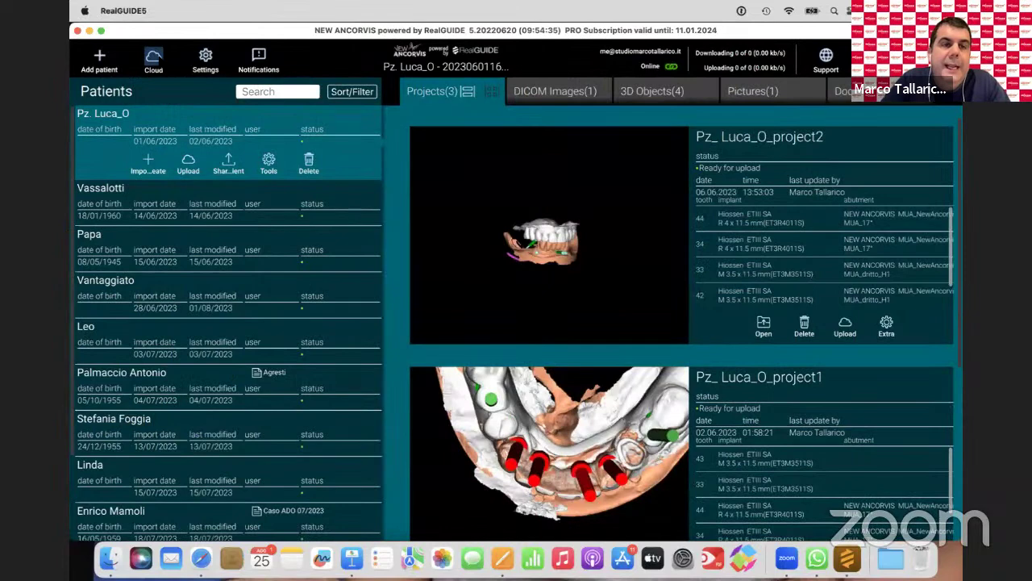
# Step: Search the patient list for the patient by surname and open the planning project with implants at teeth 12 and 22
pyautogui.click(275, 91)
pyautogui.write('mogav')
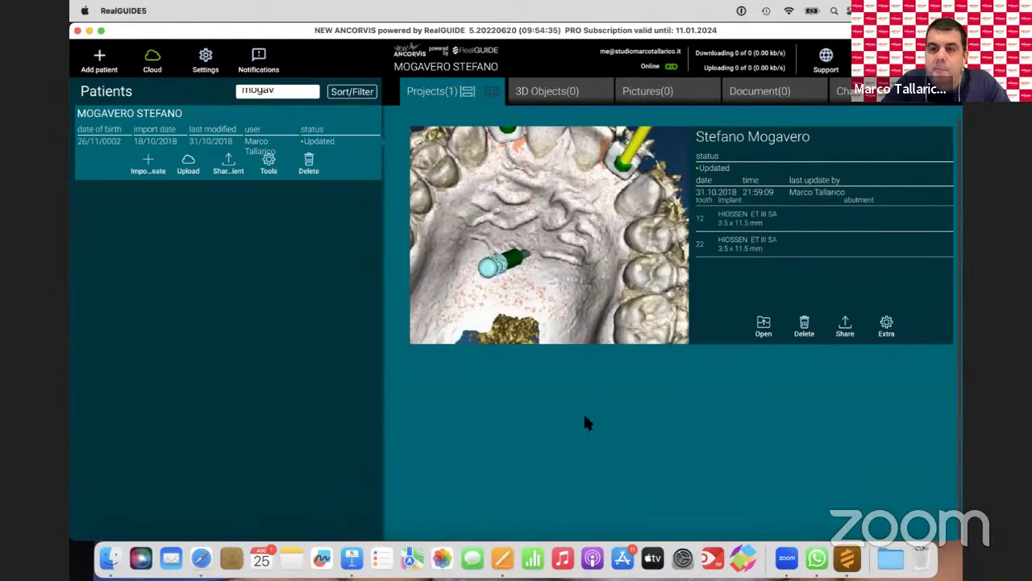
pyautogui.press('super+Tab')
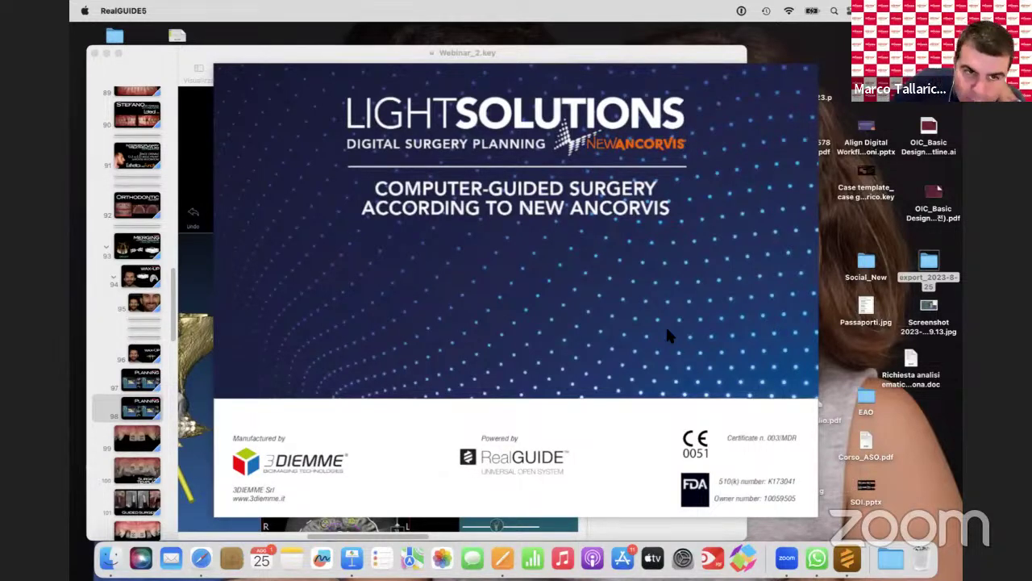
pyautogui.press('super+Tab')
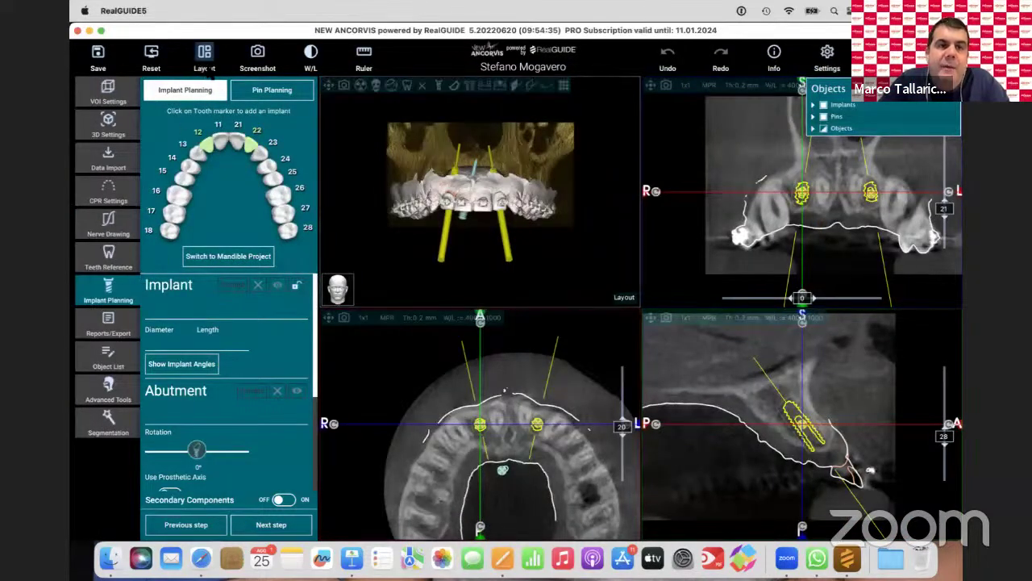
# Step: Apply the 3D + Cross + Axial layout and hide the CT bone volume to inspect the upper jaw model and implants
pyautogui.click(208, 63)
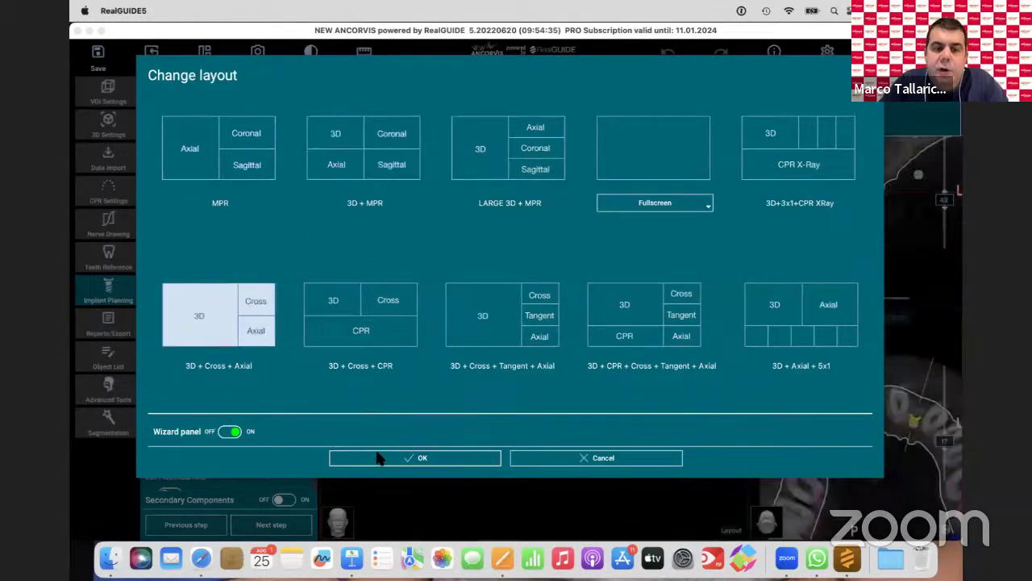
pyautogui.click(379, 458)
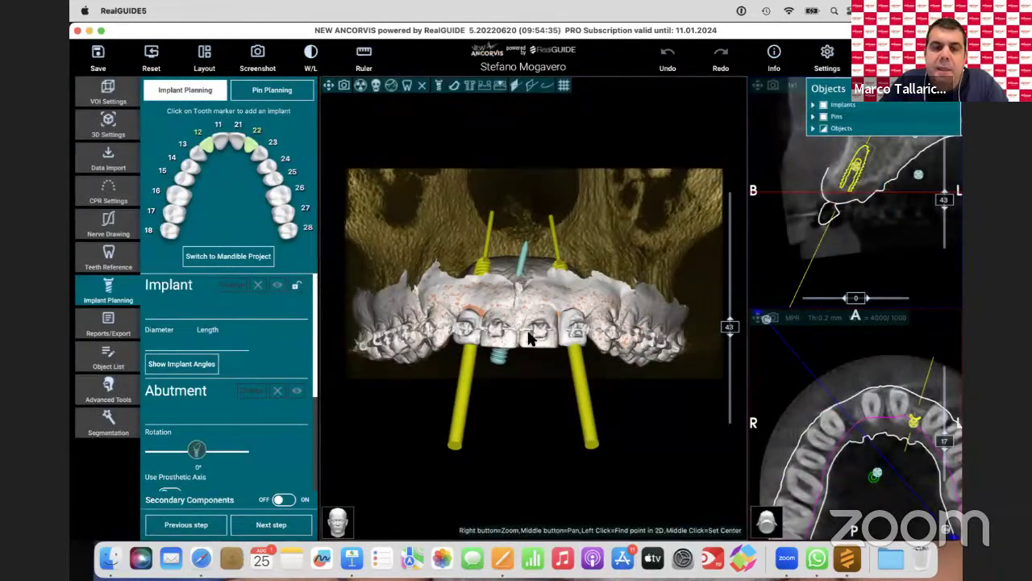
pyautogui.moveTo(532, 341); pyautogui.dragTo(535, 315)
pyautogui.click(424, 90)
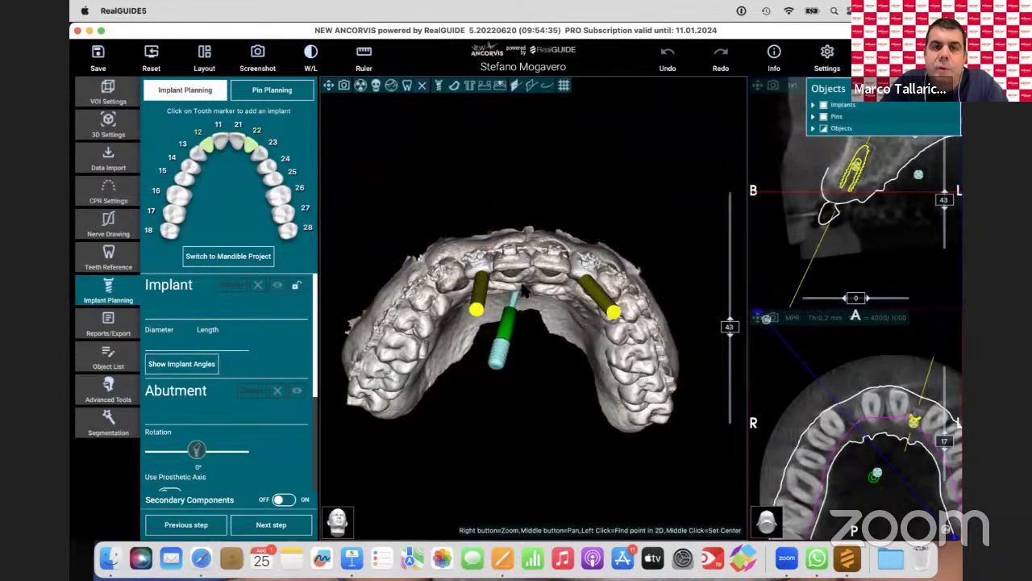
pyautogui.moveTo(534, 305); pyautogui.dragTo(483, 218)
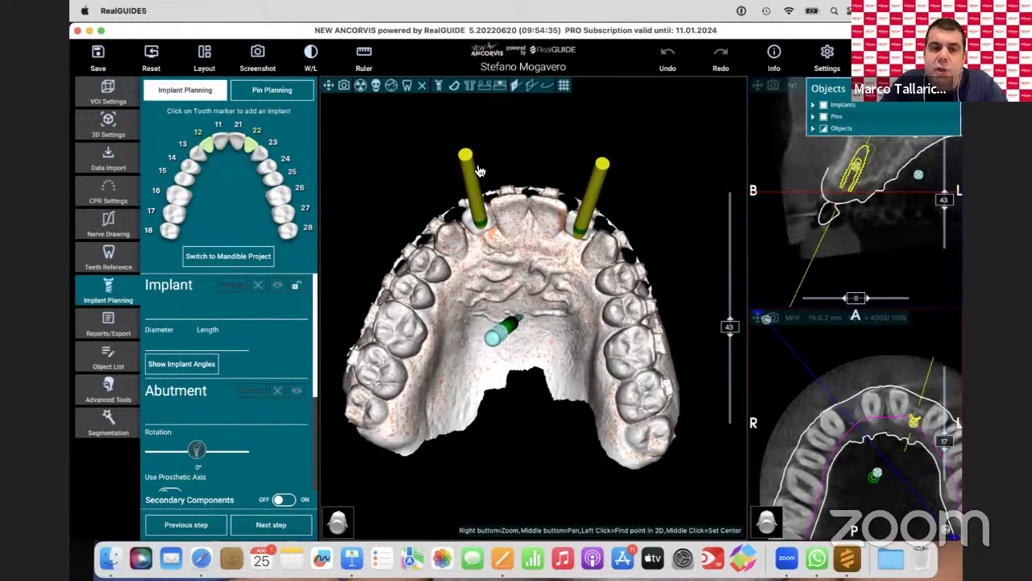
pyautogui.moveTo(600, 201); pyautogui.dragTo(563, 262)
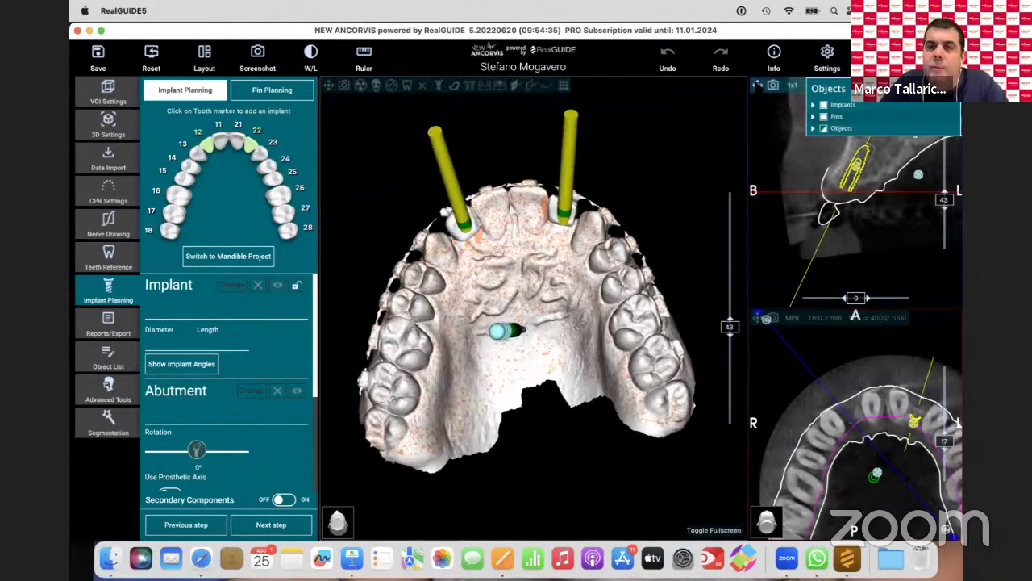
# Step: Enlarge the cross-sectional view, select the implant at tooth 12 and measure the distance from its platform to the soft-tissue margin
pyautogui.click(758, 85)
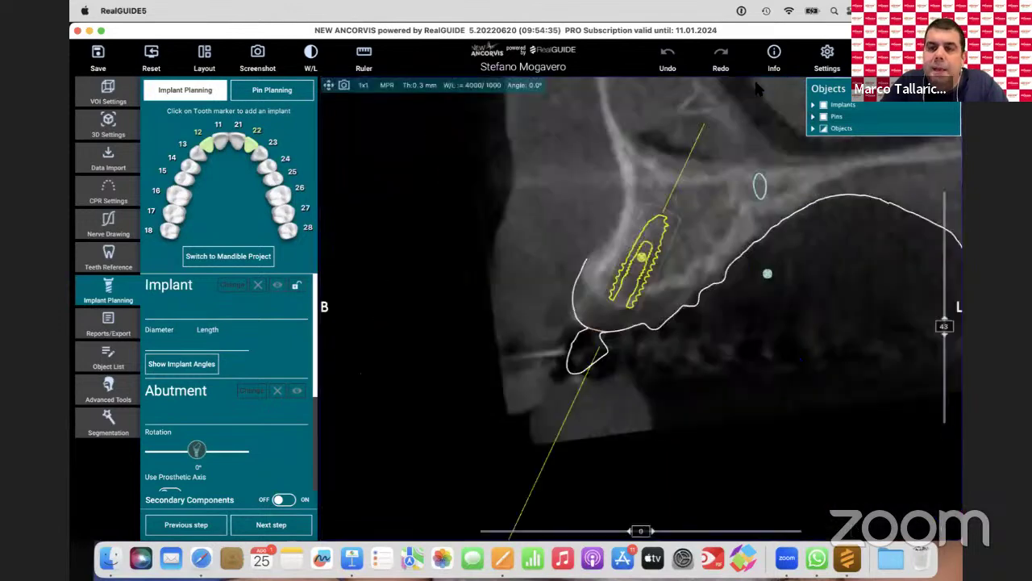
pyautogui.click(211, 148)
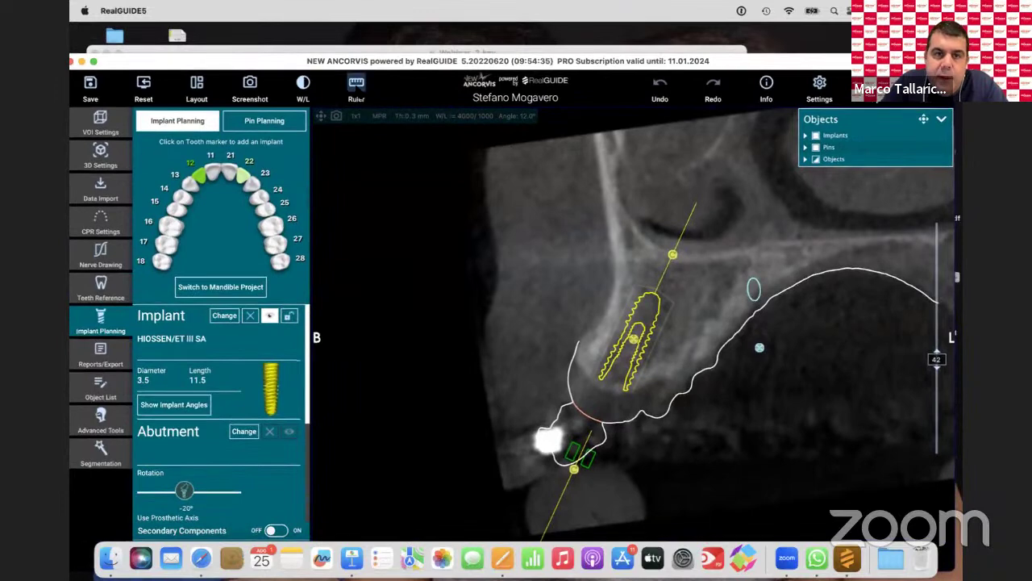
pyautogui.click(357, 89)
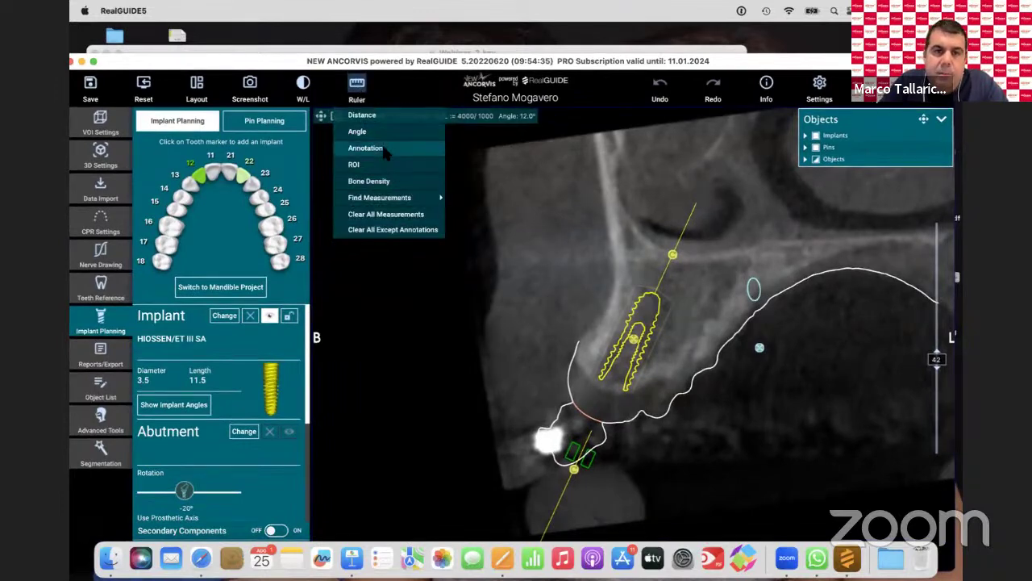
pyautogui.click(375, 119)
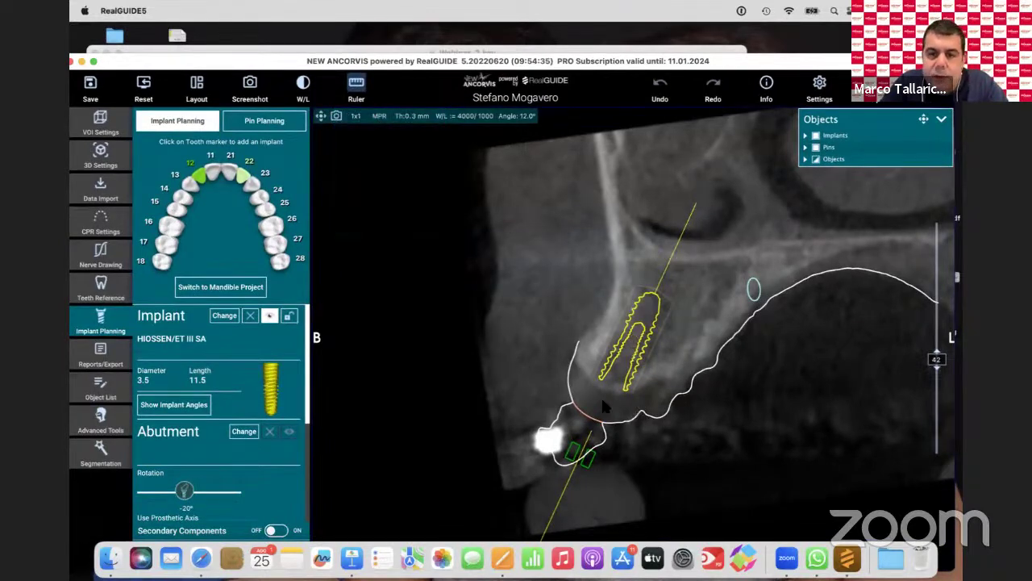
pyautogui.moveTo(577, 403); pyautogui.dragTo(571, 406)
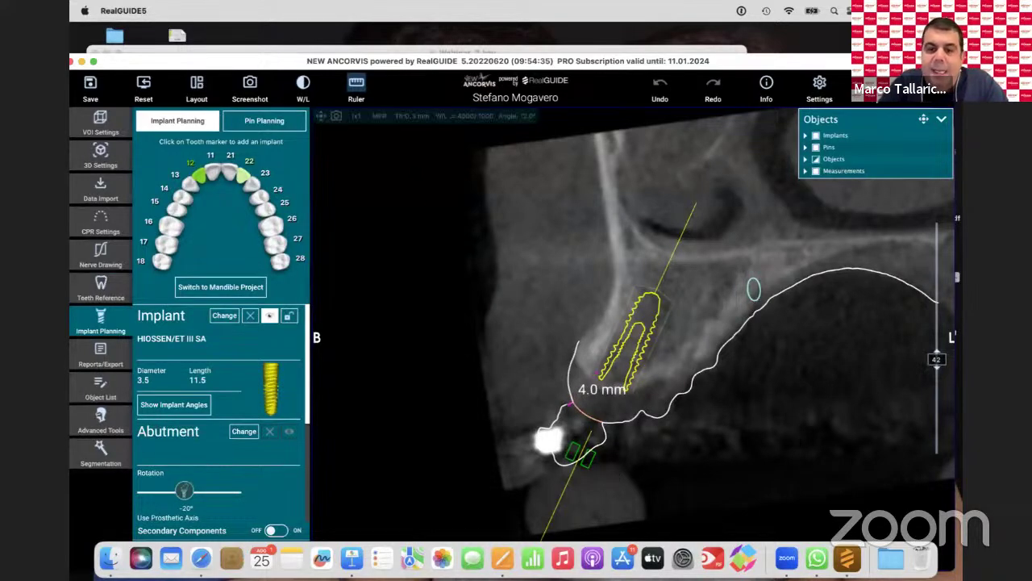
pyautogui.click(212, 170)
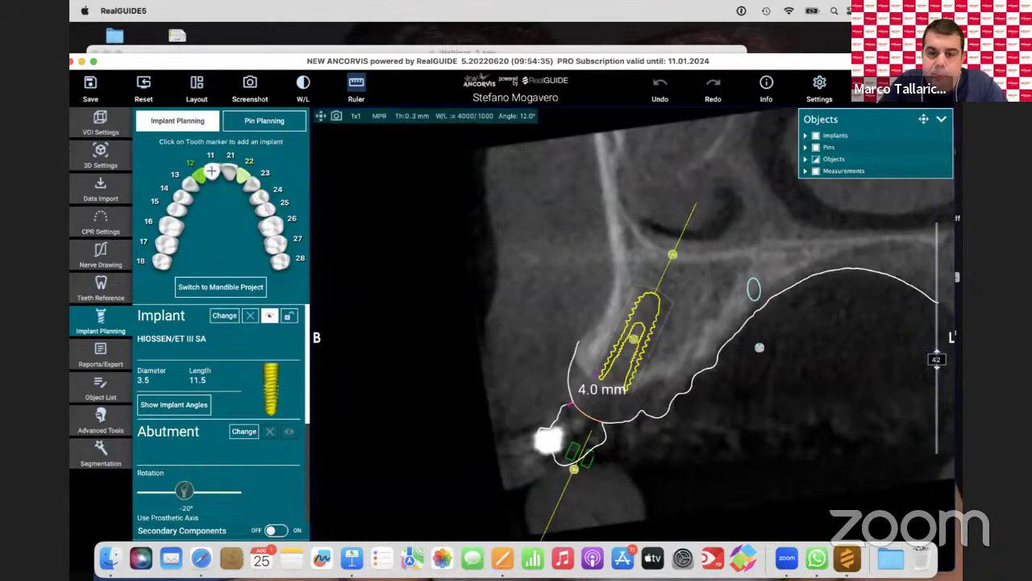
# Step: Rotate the cross-section around implant 12 to -68, enlarge it and measure the gap between the implant platform and the adjacent root on the L side
pyautogui.doubleClick(676, 208)
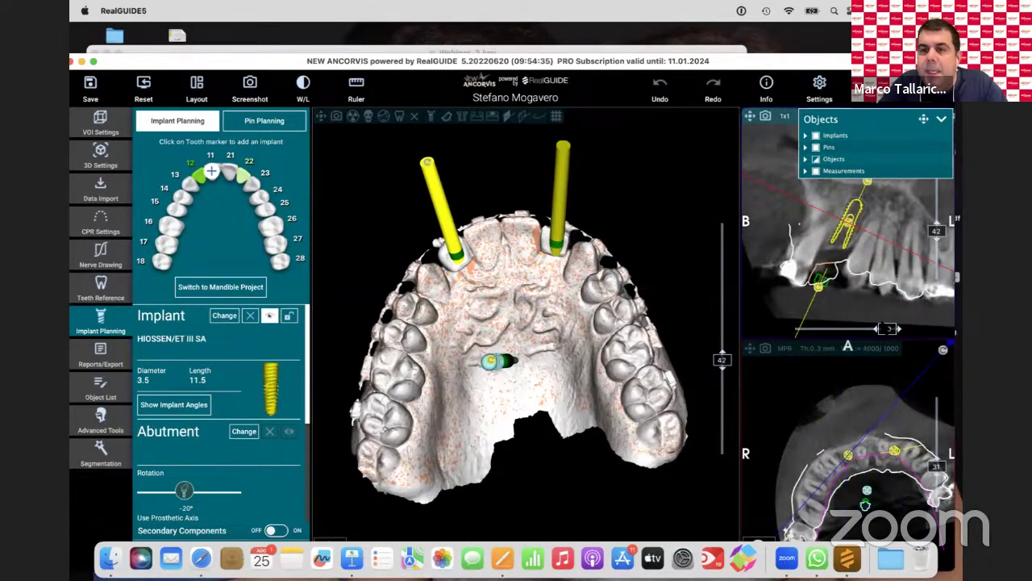
pyautogui.moveTo(879, 325); pyautogui.dragTo(819, 329)
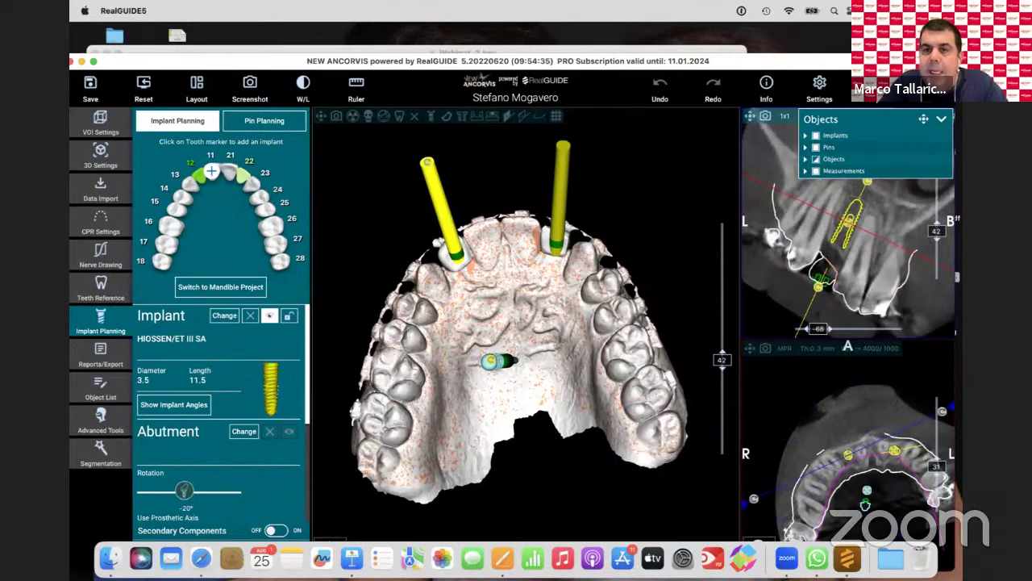
pyautogui.click(750, 115)
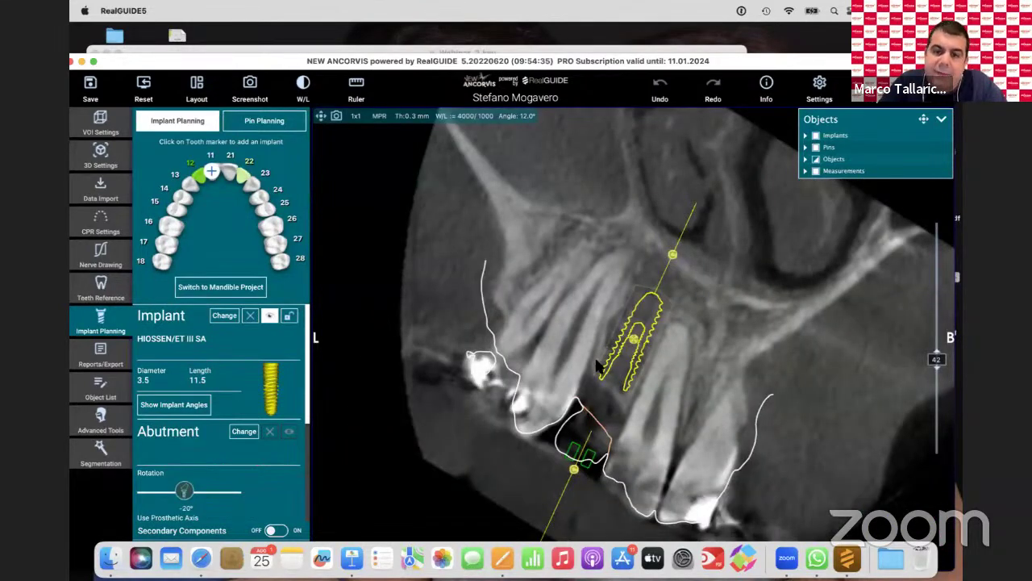
pyautogui.click(355, 85)
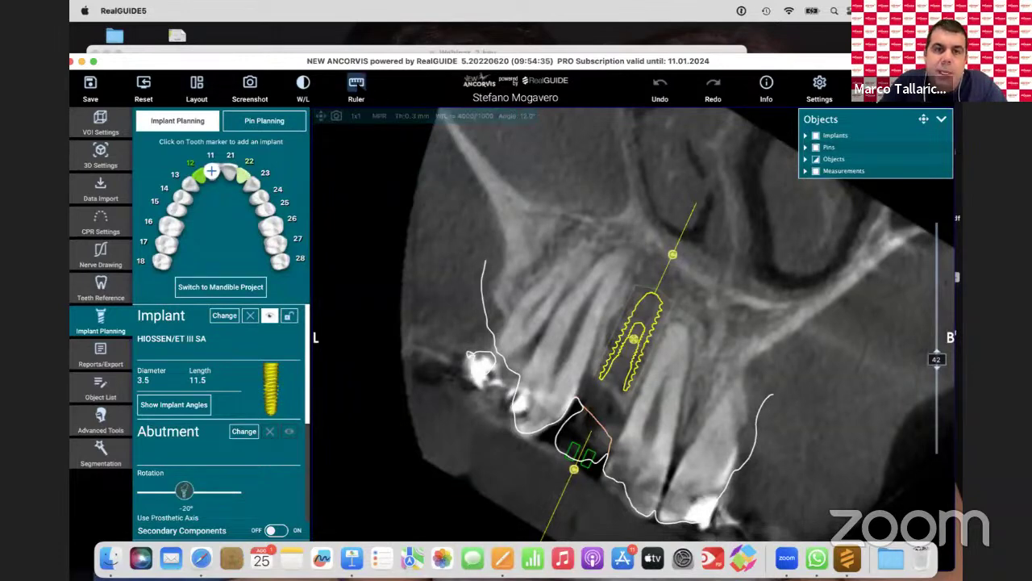
pyautogui.click(540, 272)
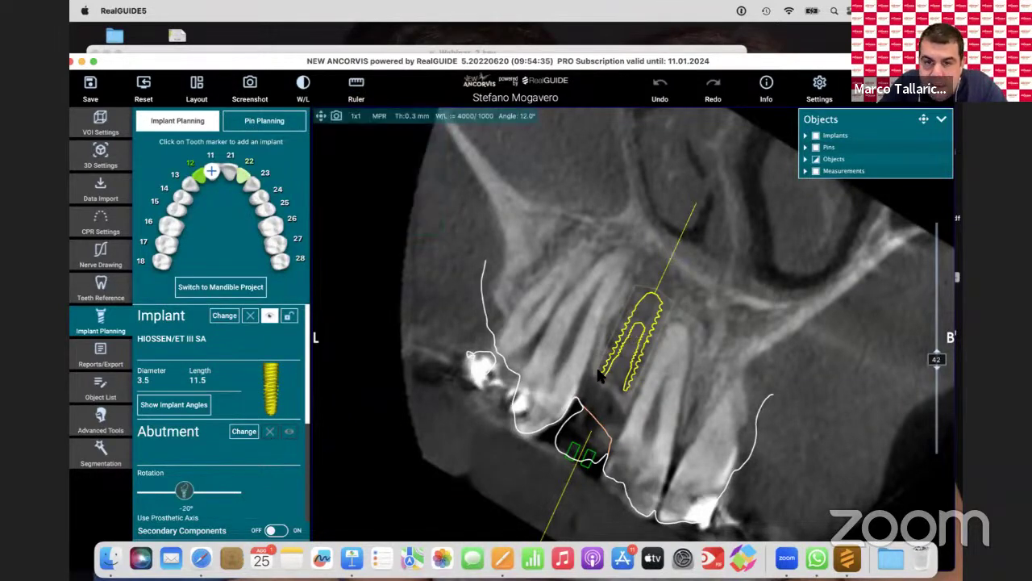
pyautogui.moveTo(600, 379); pyautogui.dragTo(589, 371)
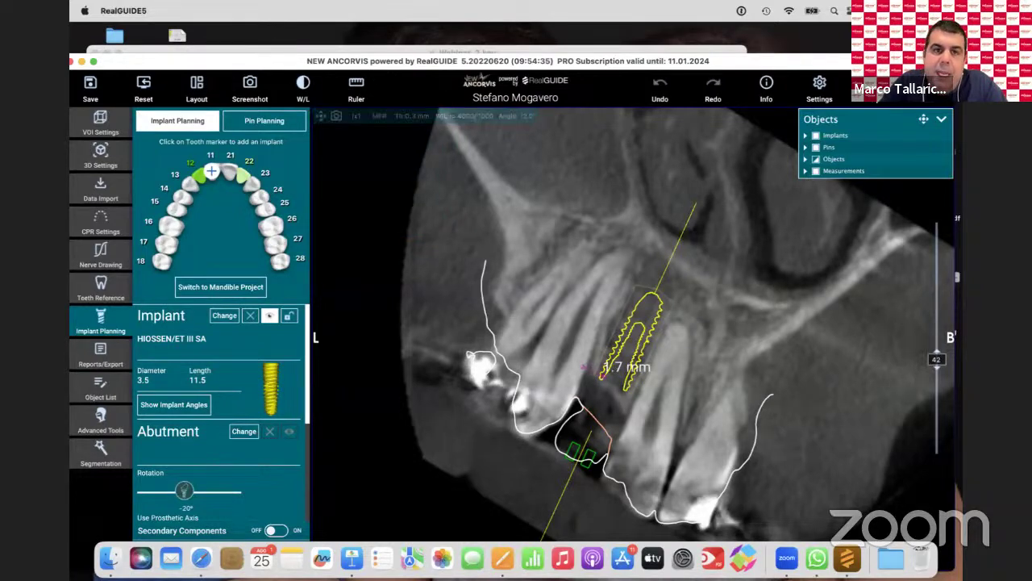
# Step: Measure the distance from the other edge of the implant 12 platform to the neighbouring root, adjust its end point and restore the multi-view layout
pyautogui.click(355, 88)
pyautogui.click(371, 117)
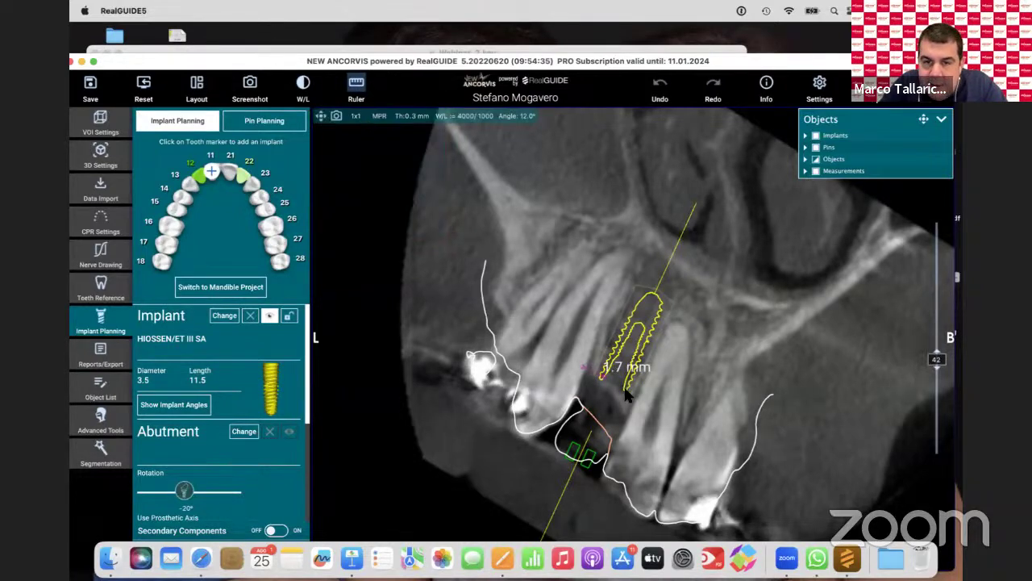
pyautogui.moveTo(624, 390); pyautogui.dragTo(634, 395)
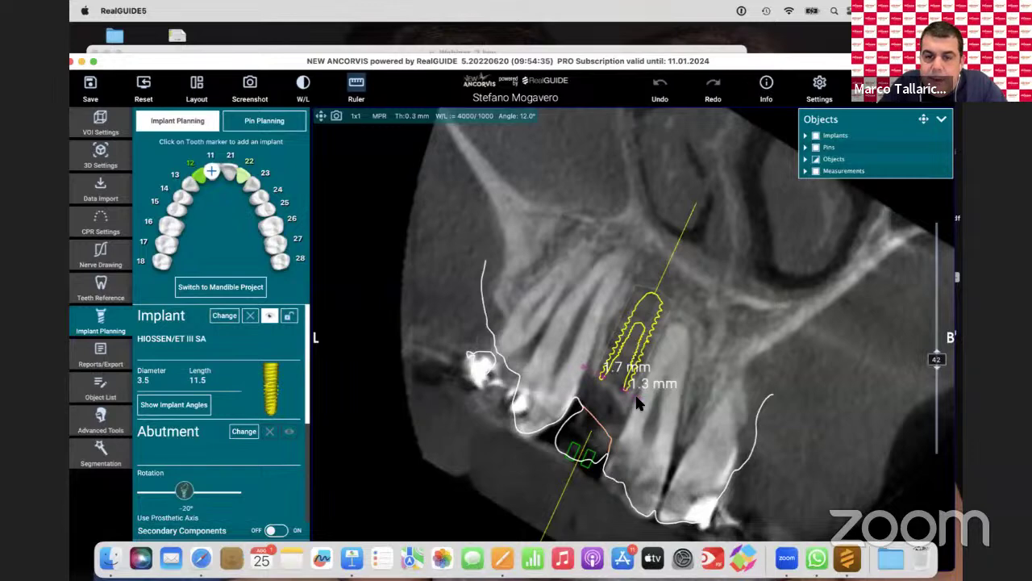
pyautogui.moveTo(637, 403)
pyautogui.mouseDown()
pyautogui.moveTo(625, 413)
pyautogui.moveTo(637, 398)
pyautogui.moveTo(633, 407)
pyautogui.mouseUp()
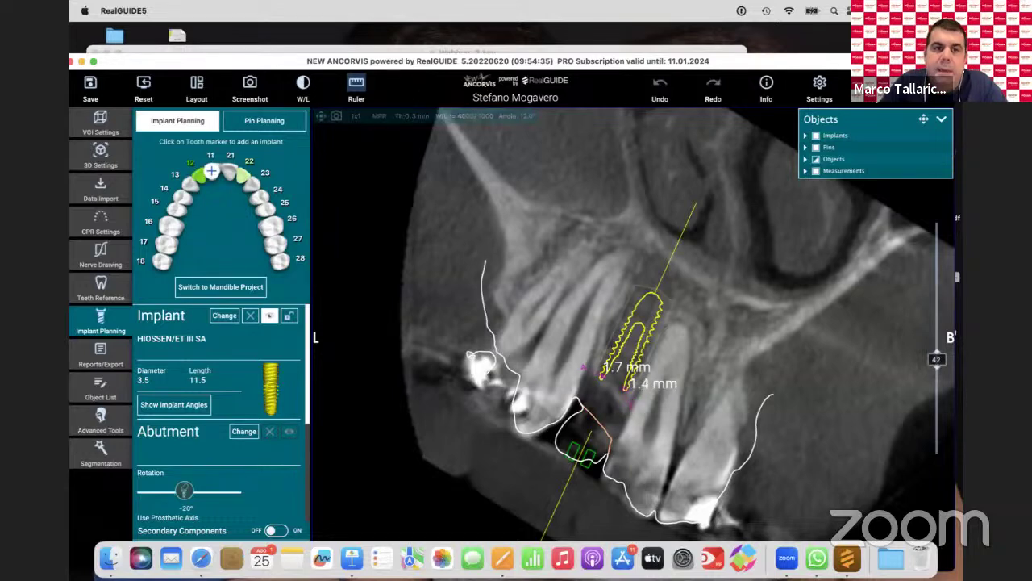
pyautogui.press('Escape')
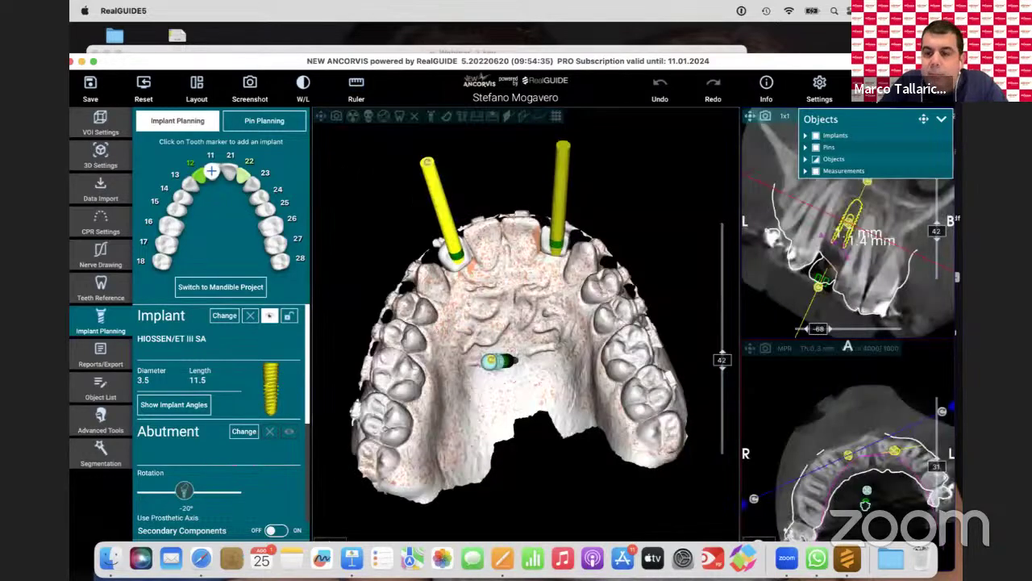
# Step: Enlarge the axial view and examine the positions of implants 12 and 22 between the roots across the slices
pyautogui.doubleClick(751, 344)
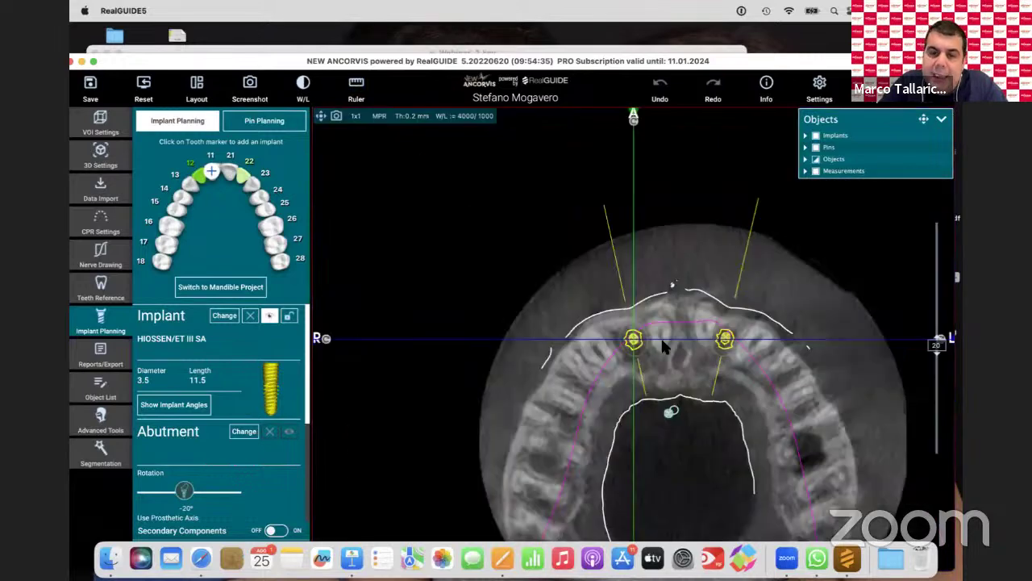
pyautogui.scroll(-4, 660, 336)
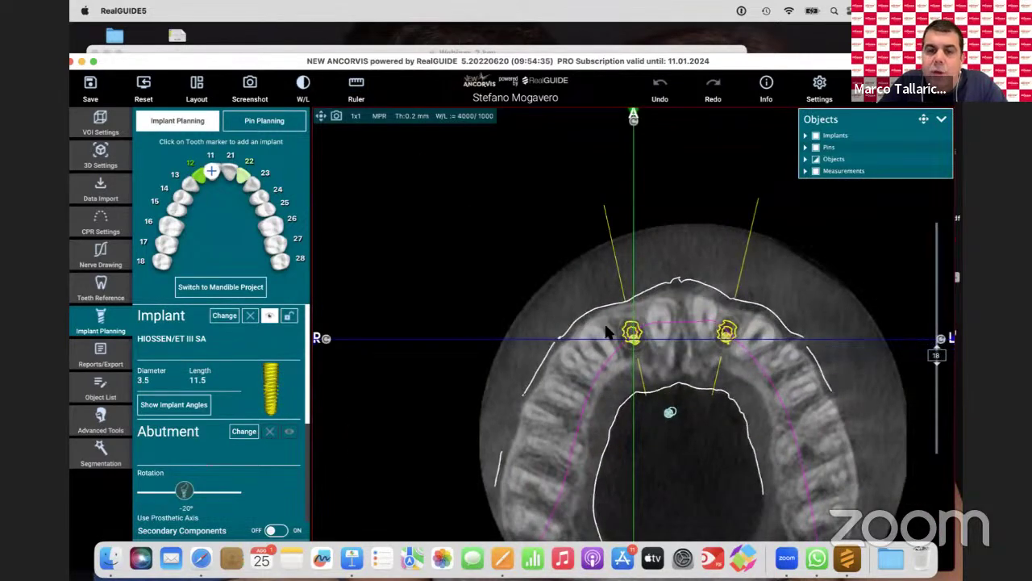
pyautogui.scroll(1, 616, 359)
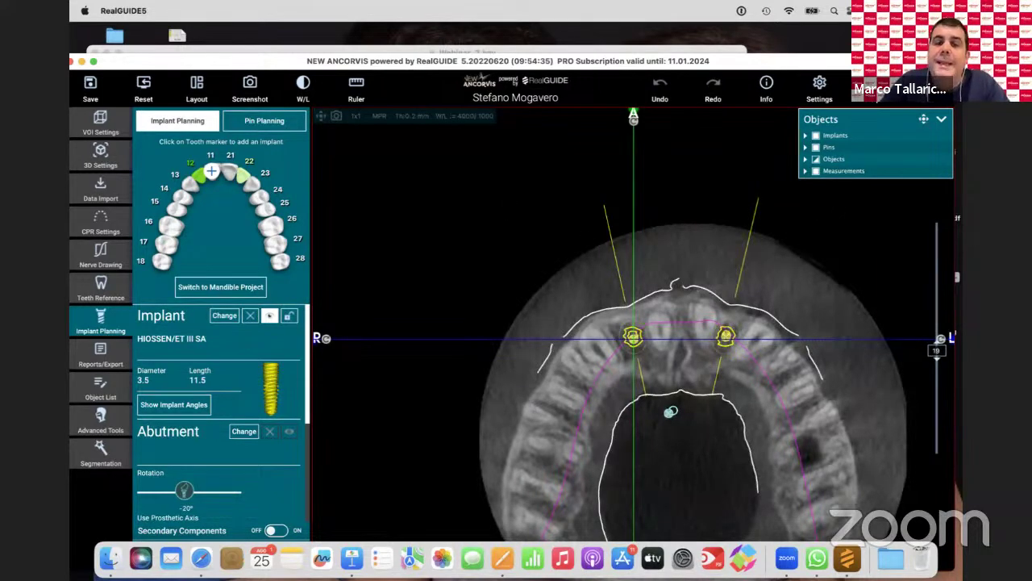
# Step: Switch to Keynote and present Webinar_2.key full screen from the Virtual Planning slide, ending the slideshow when finished
pyautogui.press('super+Tab')
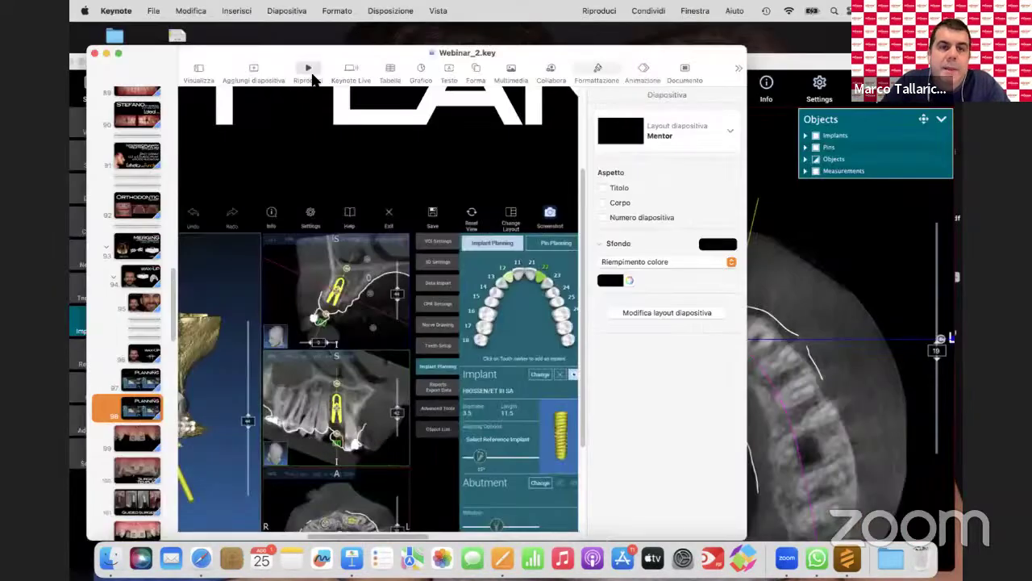
pyautogui.click(311, 77)
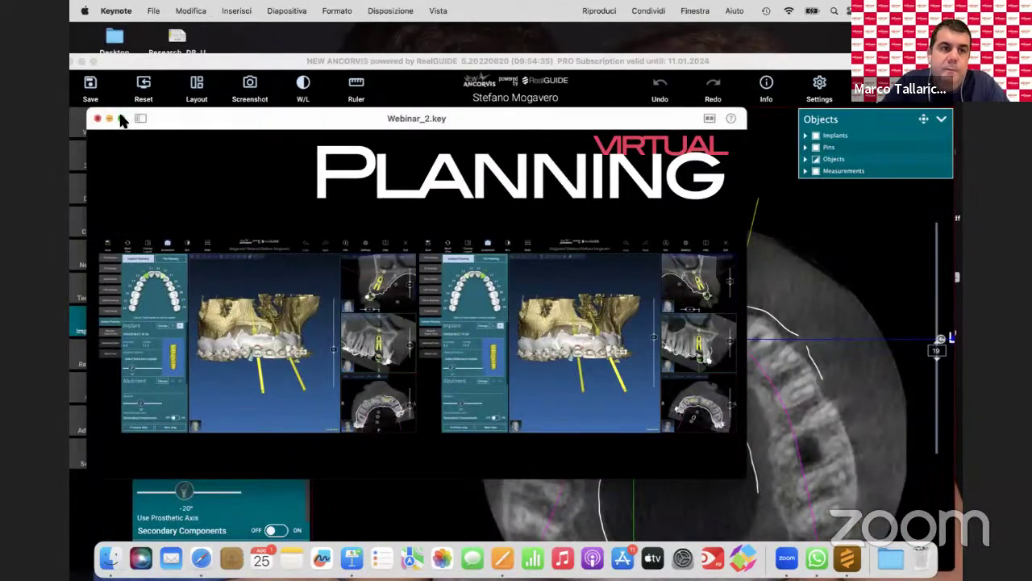
pyautogui.click(121, 121)
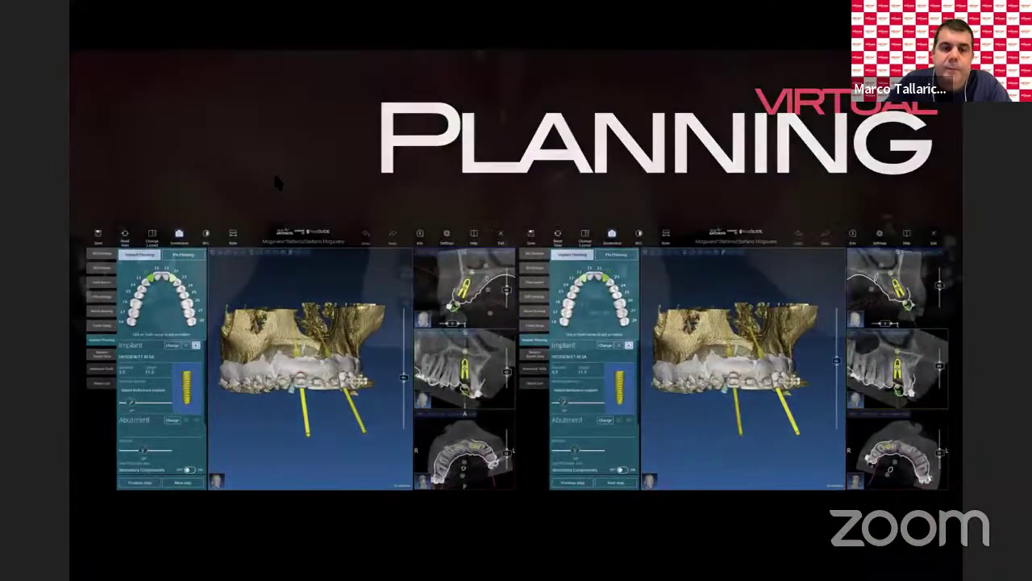
pyautogui.click(273, 172)
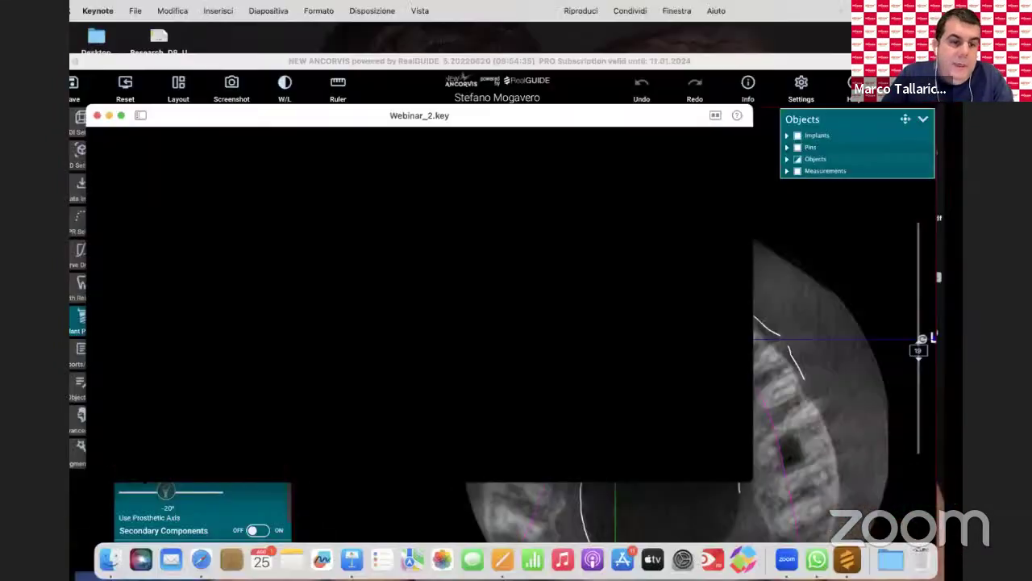
# Step: Expand the slide group at slide 145, present slide 147 with the front-teeth photo, and end the slideshow
pyautogui.scroll(-2, 139, 392)
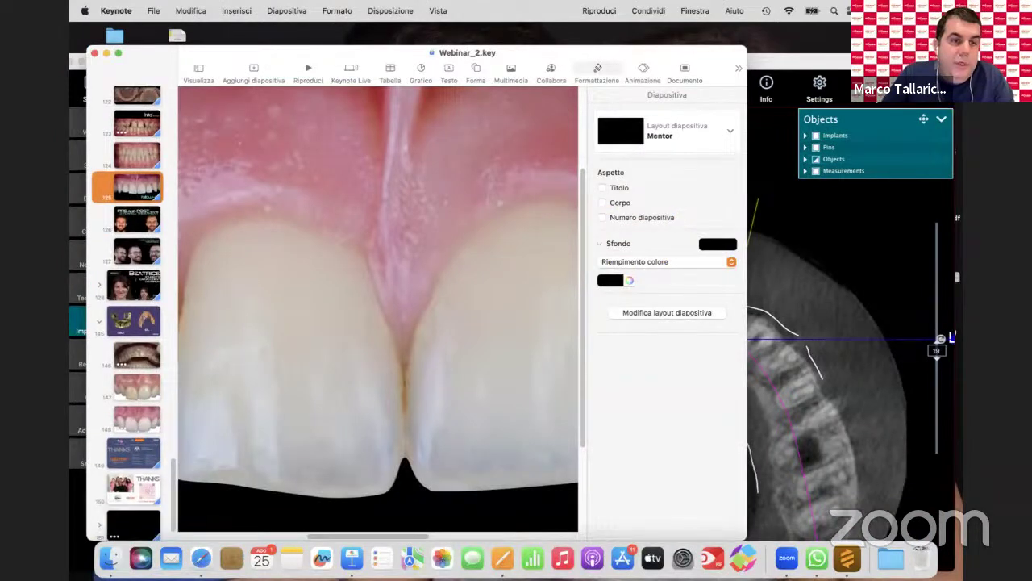
pyautogui.click(132, 319)
pyautogui.press('Left')
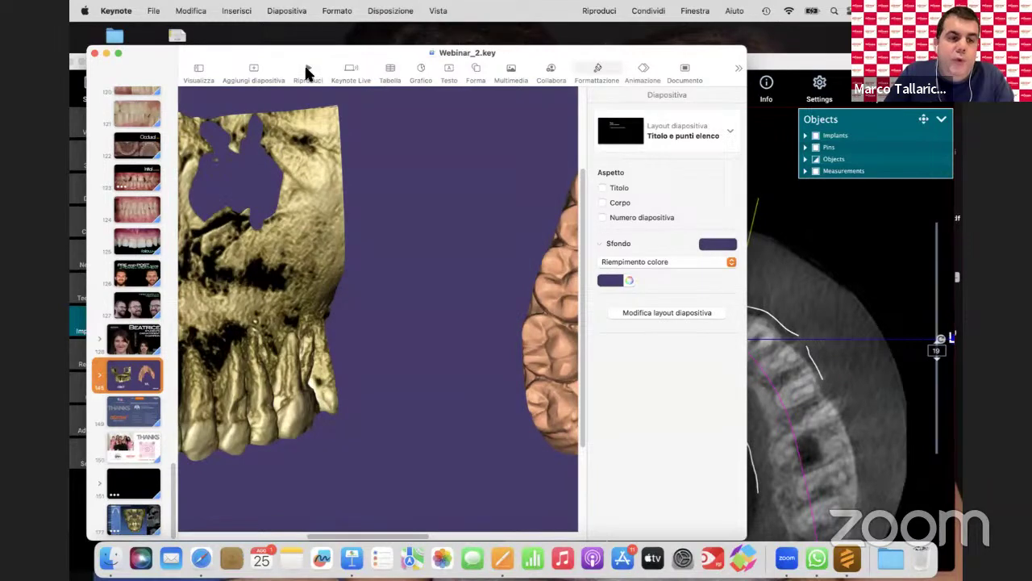
pyautogui.press('Right')
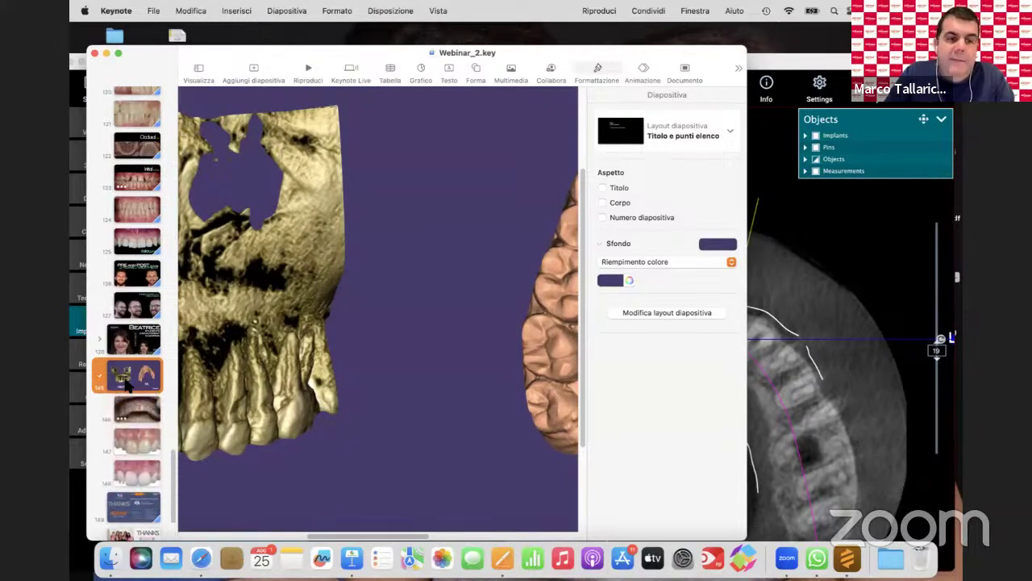
pyautogui.click(142, 443)
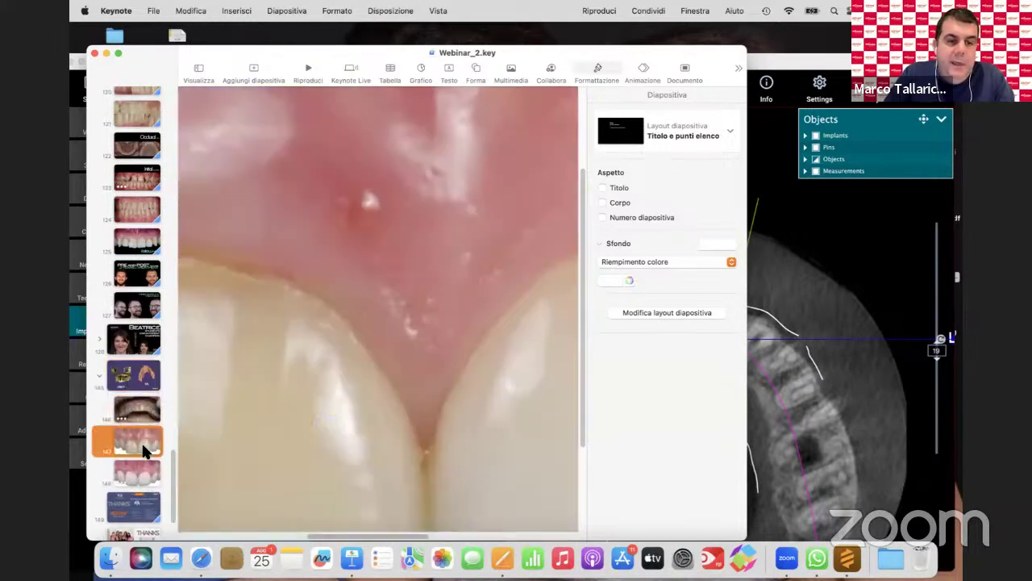
pyautogui.click(308, 71)
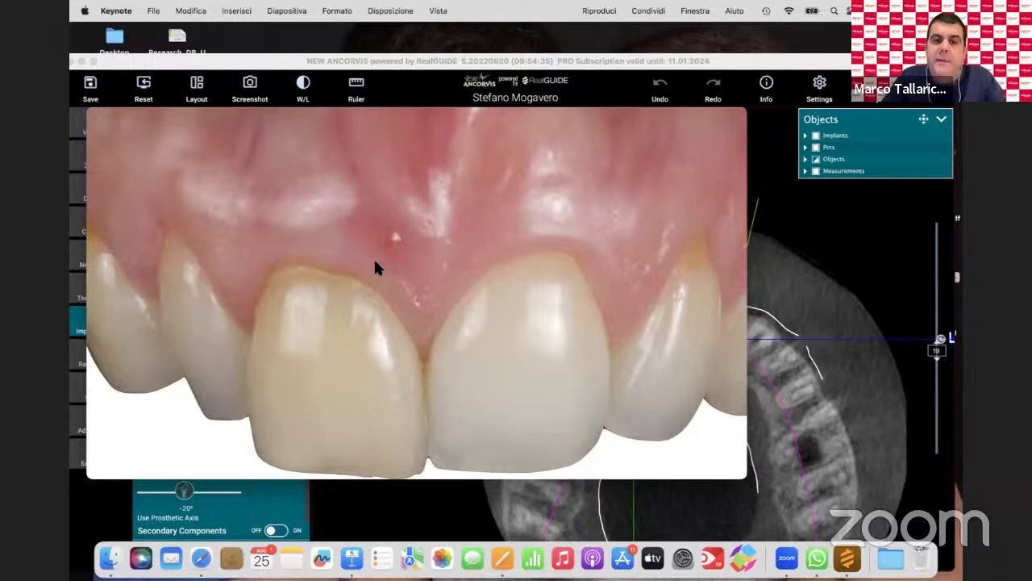
pyautogui.press('Escape')
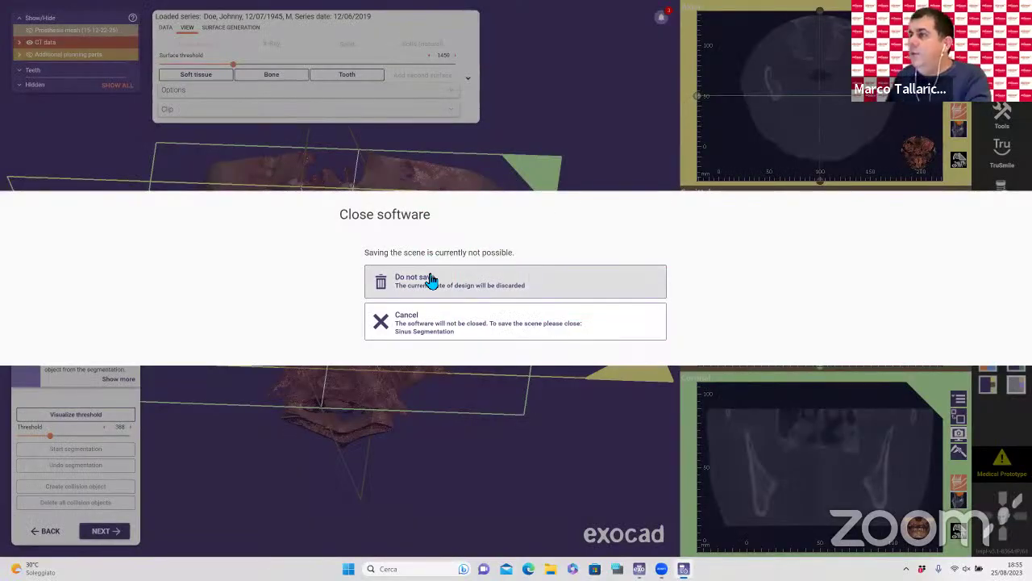
# Step: Close the exocad planning scene without saving and start a new project with "Webina Osstem," as the patient entry
pyautogui.click(431, 278)
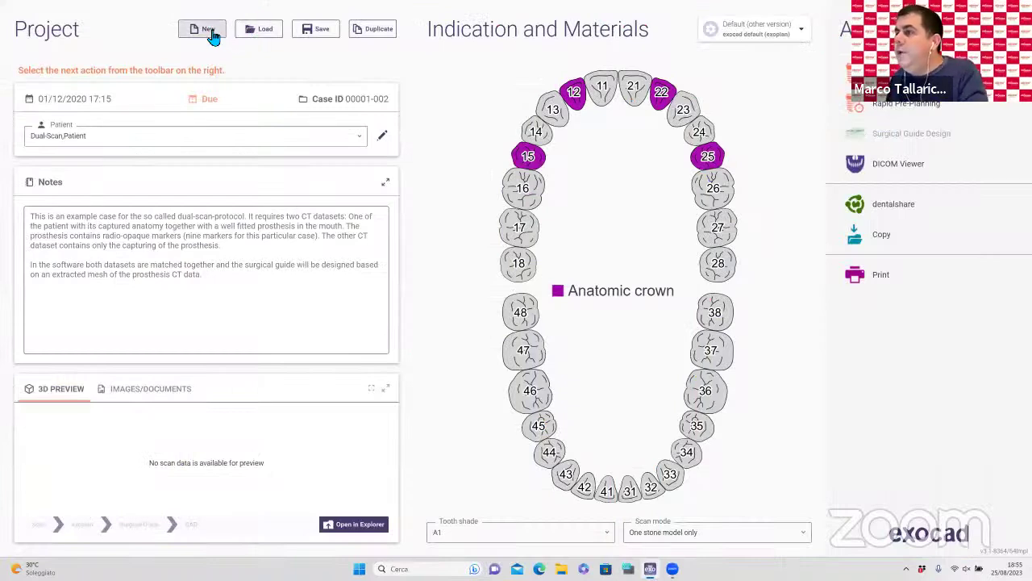
pyautogui.click(211, 36)
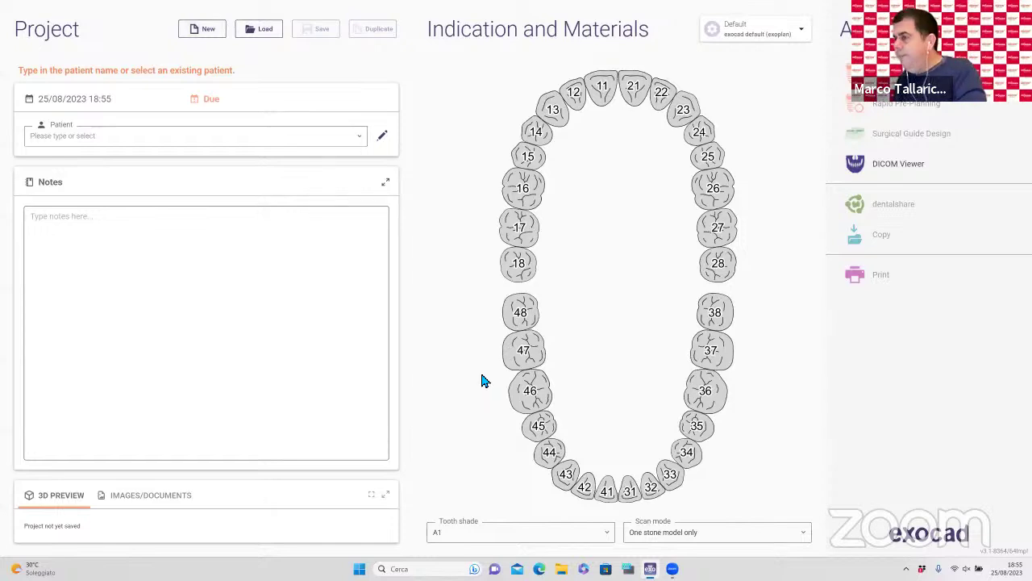
pyautogui.click(95, 137)
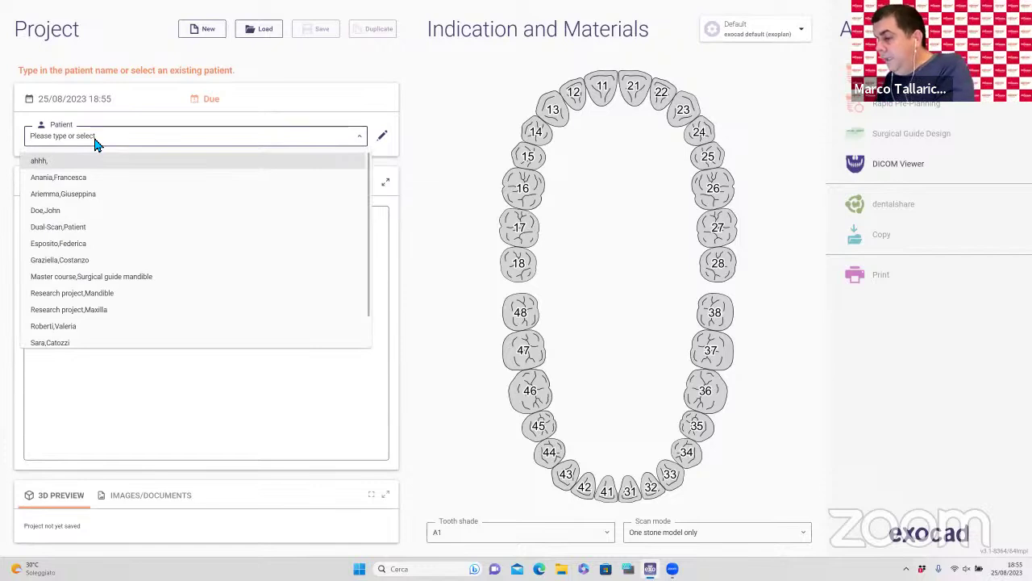
pyautogui.write('We')
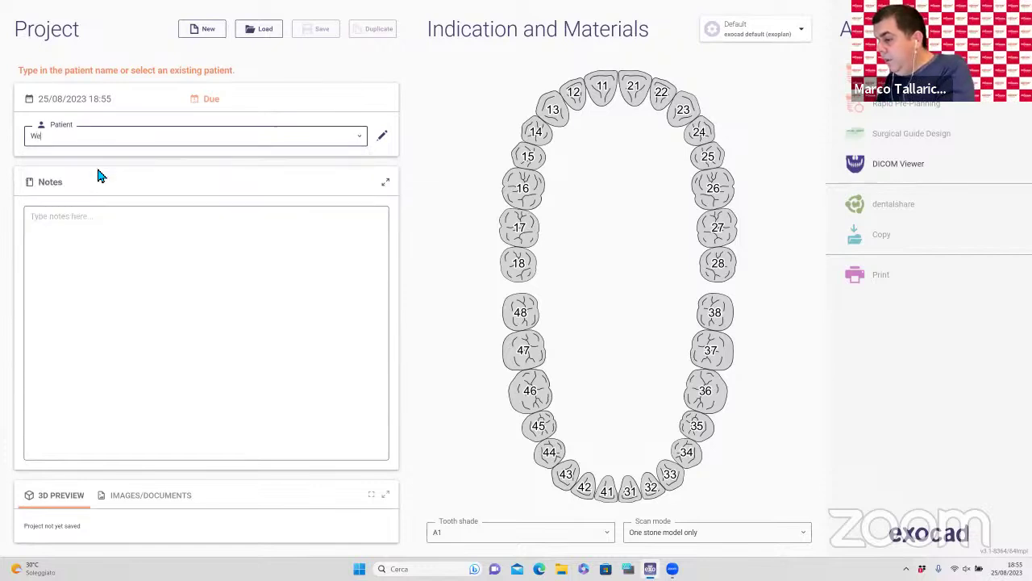
pyautogui.write('bina Osst')
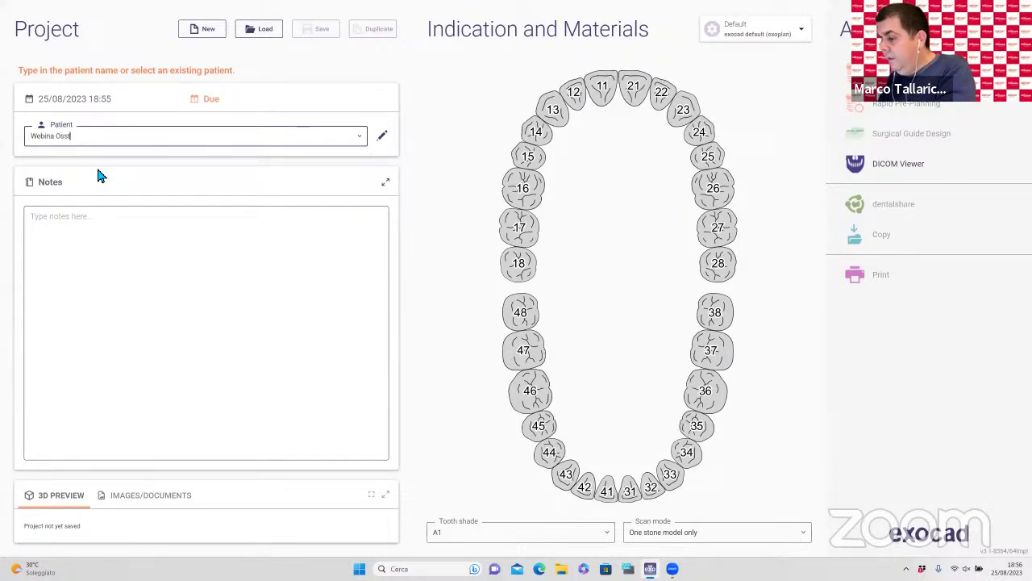
pyautogui.write('em,')
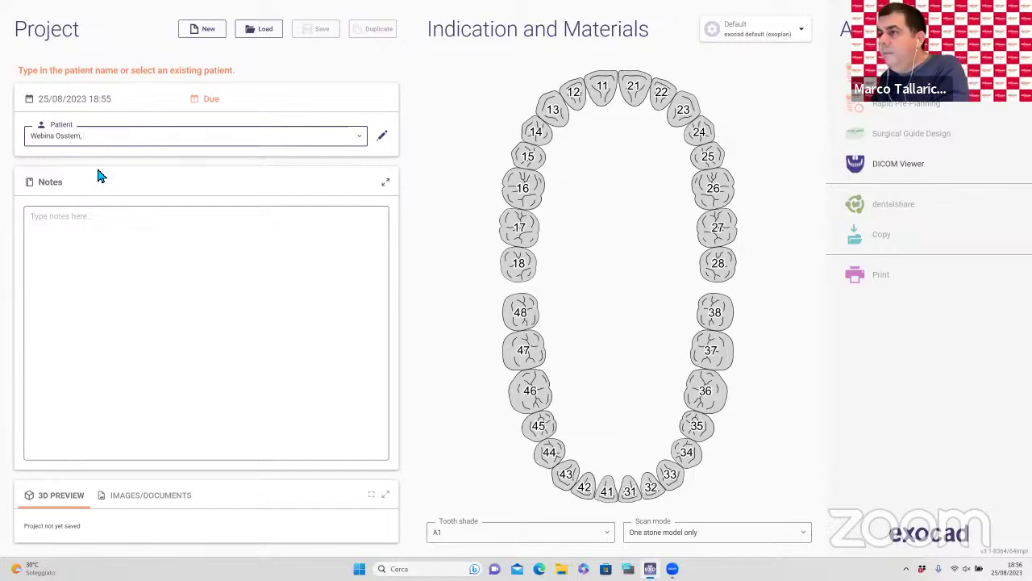
# Step: Correct the new project's patient entry to "Webinar, Osstem"
pyautogui.press('BackSpace')
pyautogui.press('BackSpace')
pyautogui.press('BackSpace')
pyautogui.press('BackSpace')
pyautogui.press('BackSpace')
pyautogui.press('BackSpace')
pyautogui.write('r')
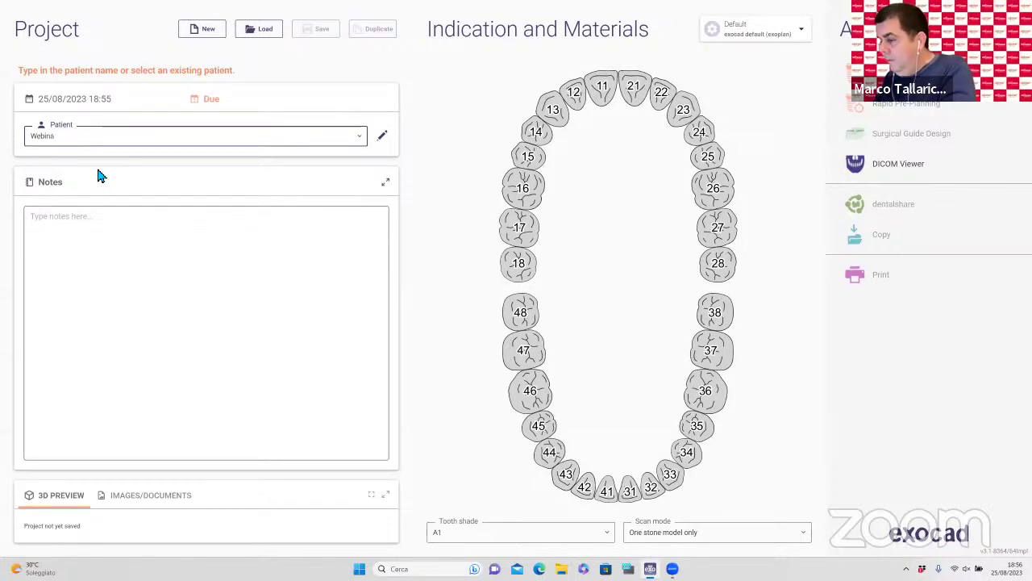
pyautogui.write(', Osstem')
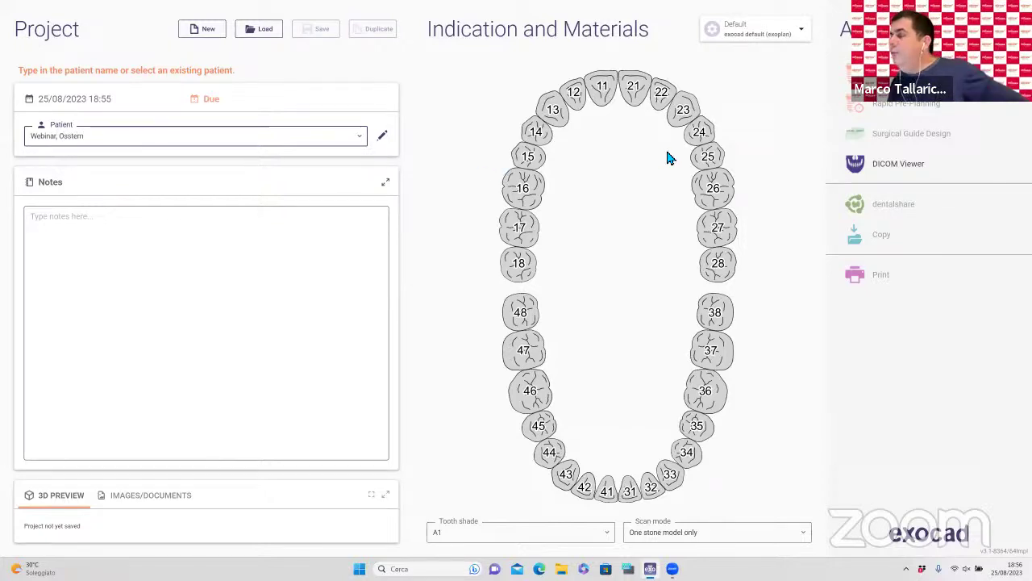
# Step: Define tooth 11 as implant planning in Acrylic/PMMA with the Screw-retained option
pyautogui.click(608, 96)
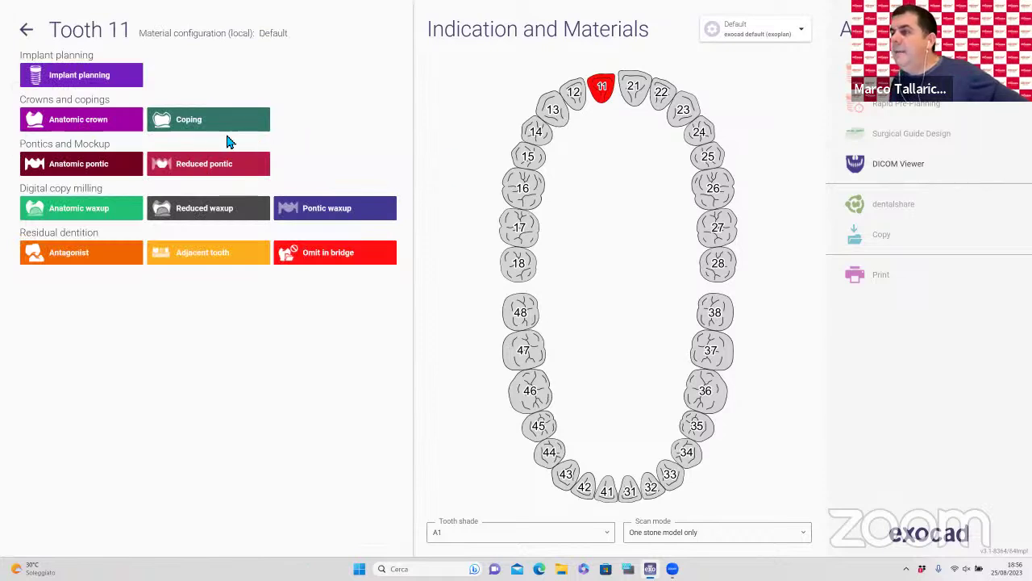
pyautogui.click(121, 85)
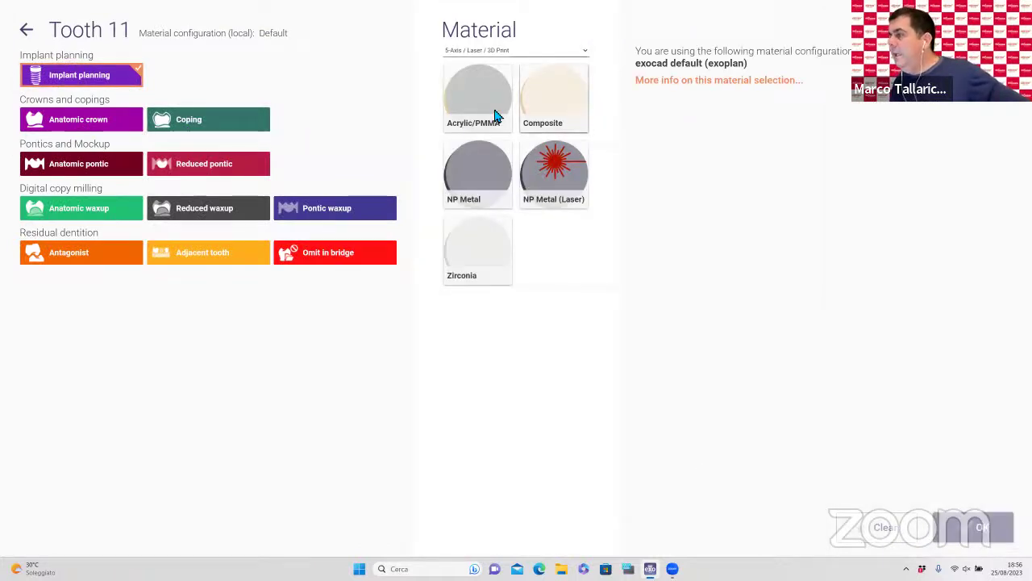
pyautogui.click(494, 111)
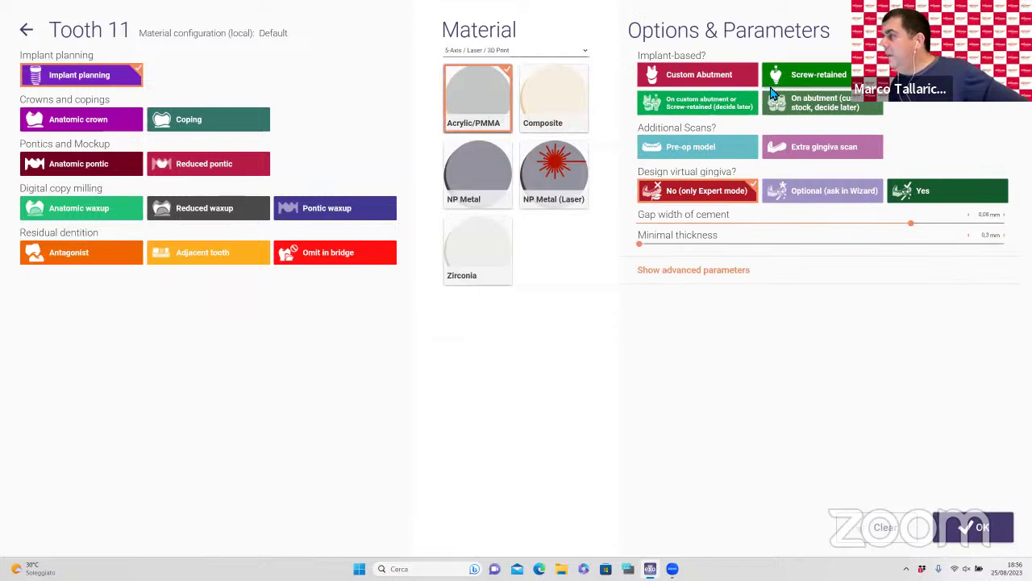
pyautogui.click(806, 74)
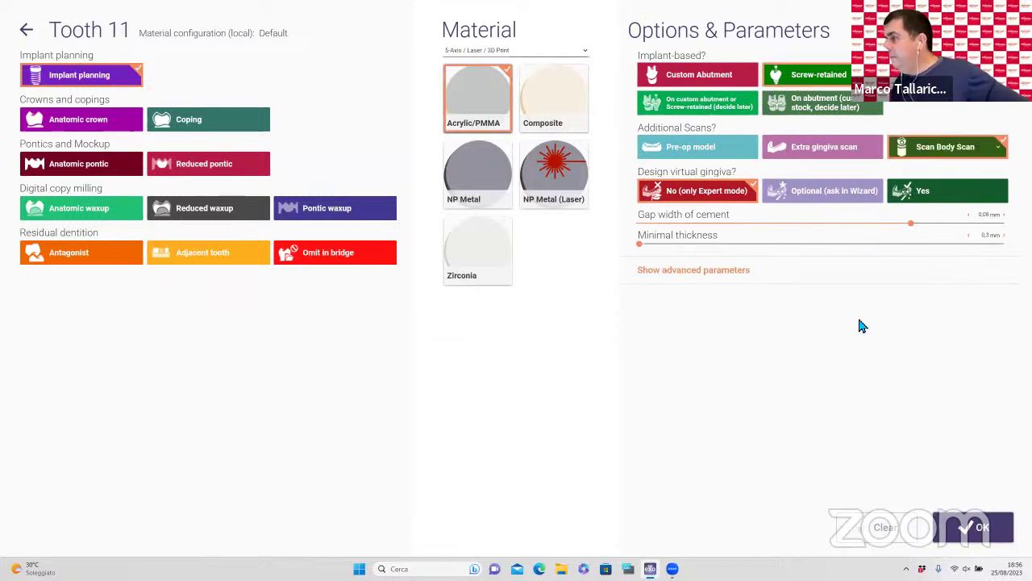
pyautogui.click(973, 528)
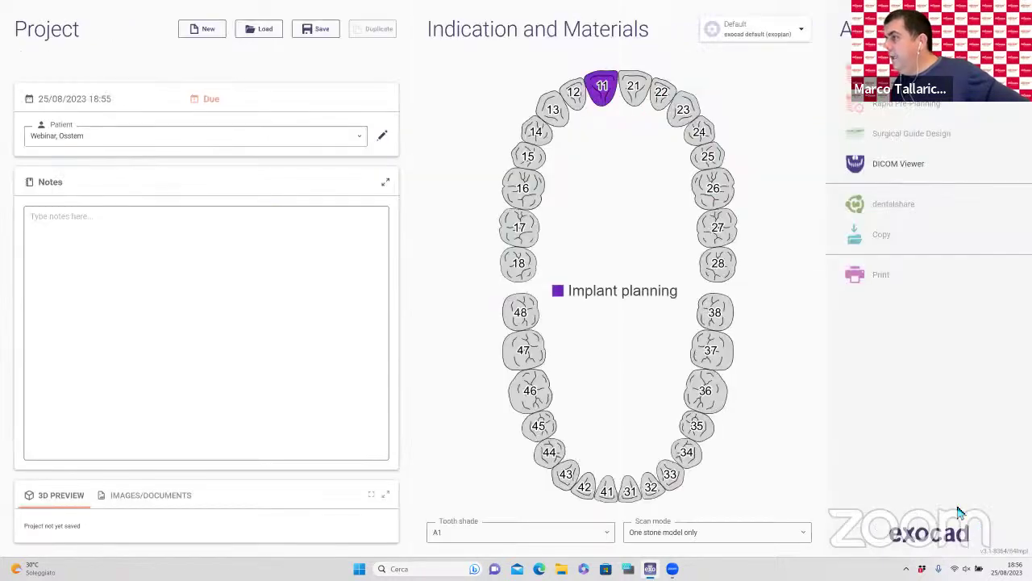
# Step: Define tooth 41 as a healthy antagonist
pyautogui.click(607, 492)
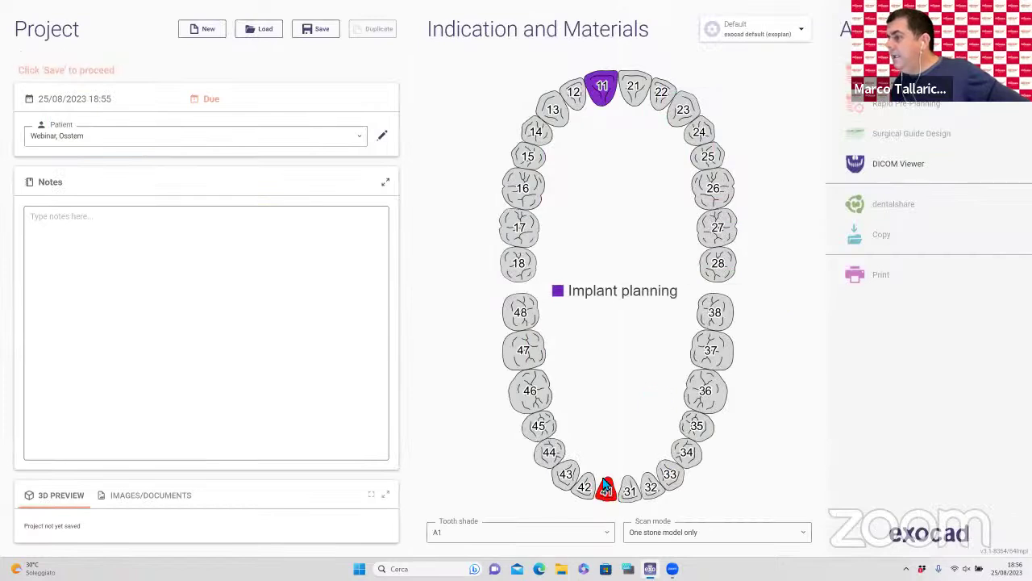
pyautogui.click(92, 263)
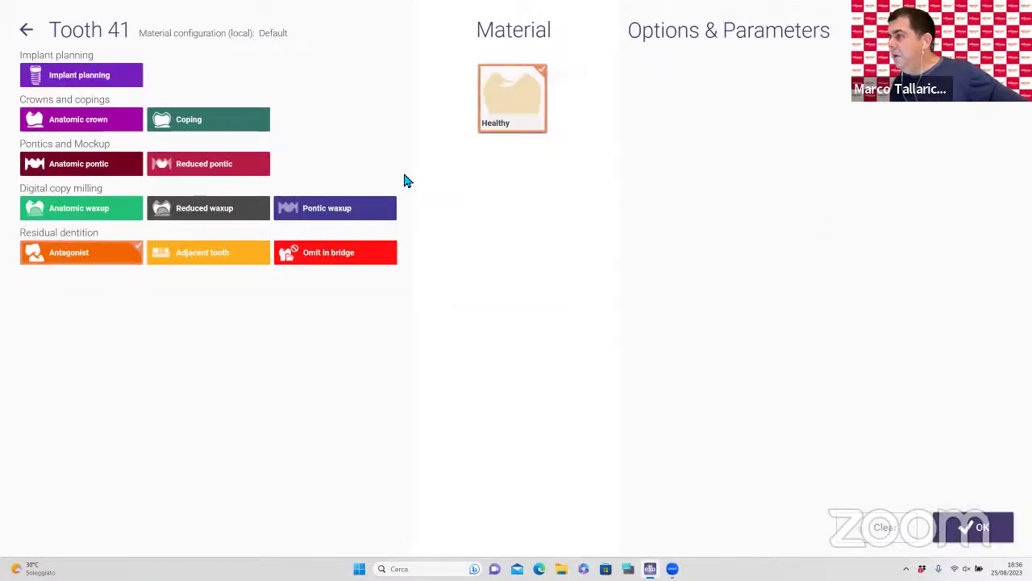
pyautogui.click(973, 527)
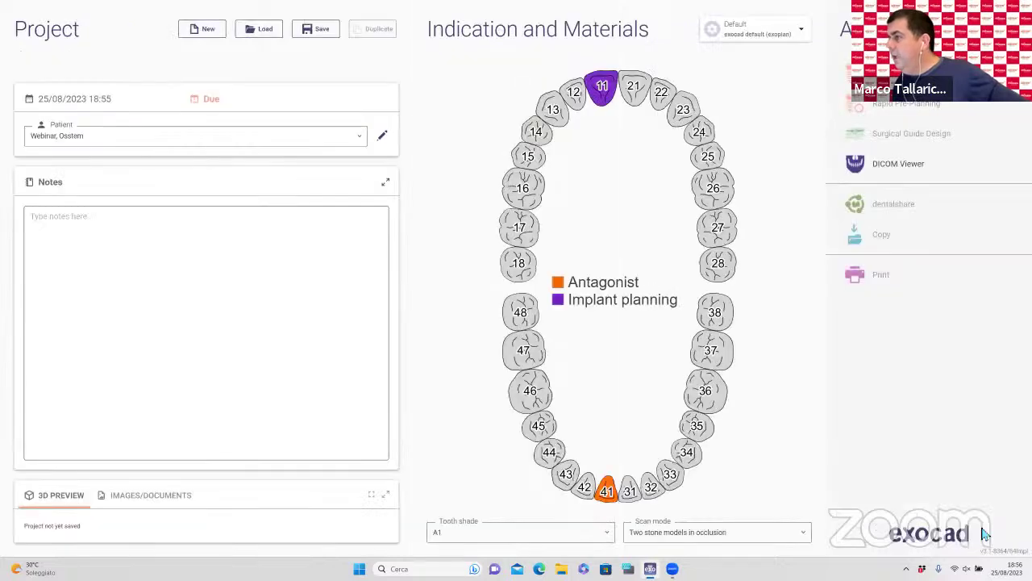
# Step: Define teeth 12 and 21, on either side of the planned implant, as healthy adjacent teeth
pyautogui.click(574, 92)
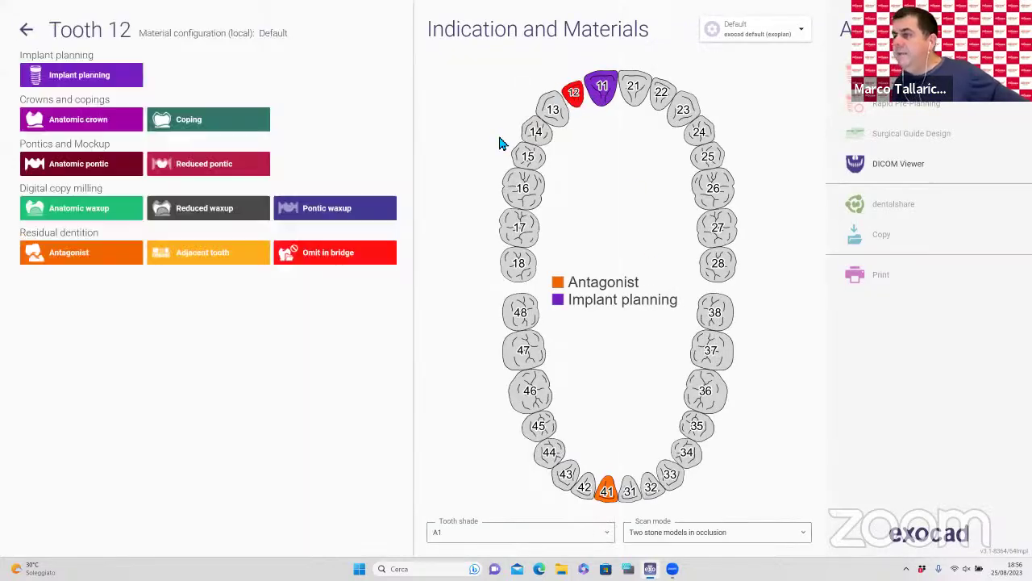
pyautogui.click(194, 257)
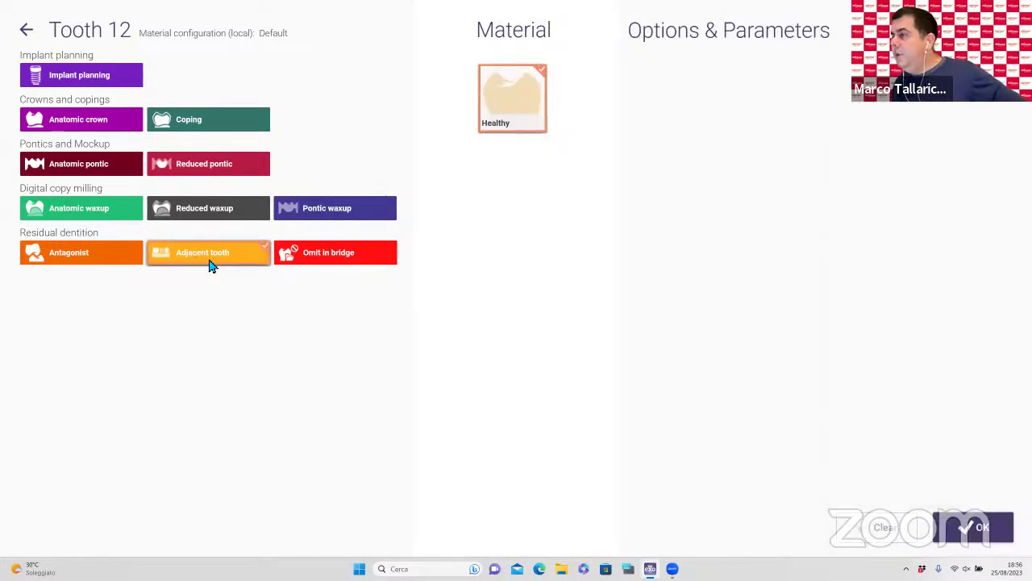
pyautogui.click(973, 527)
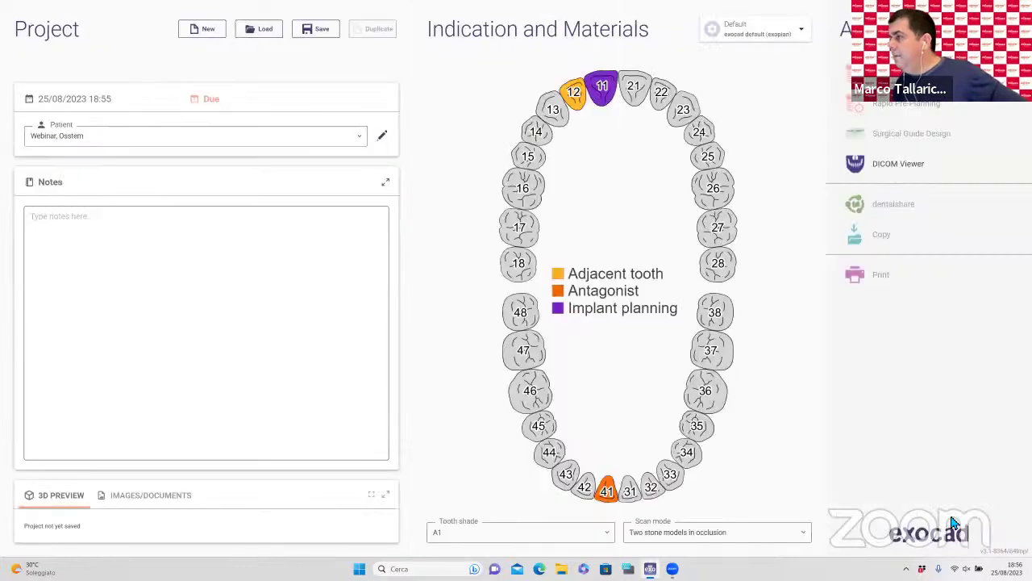
pyautogui.click(643, 104)
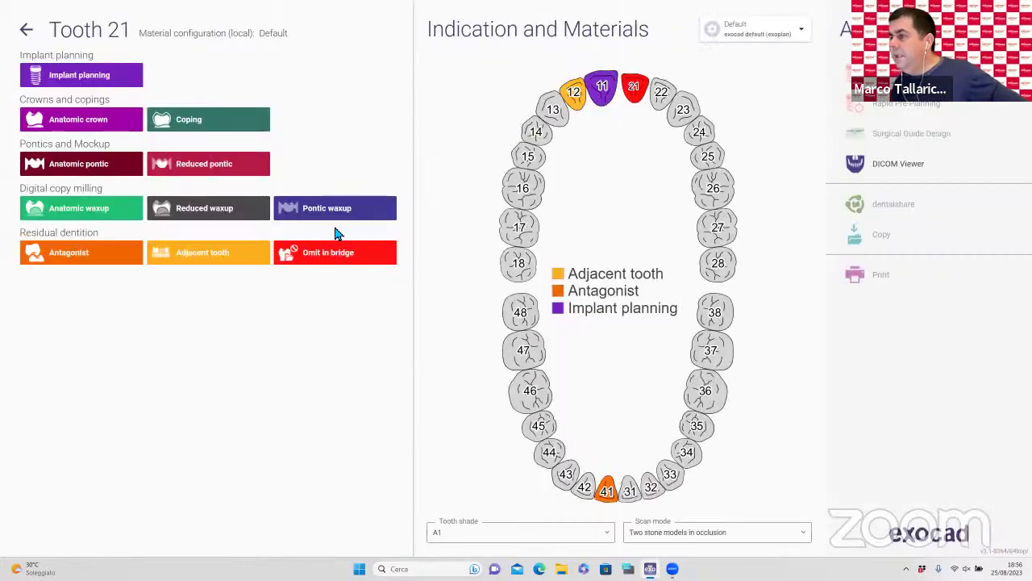
pyautogui.click(258, 255)
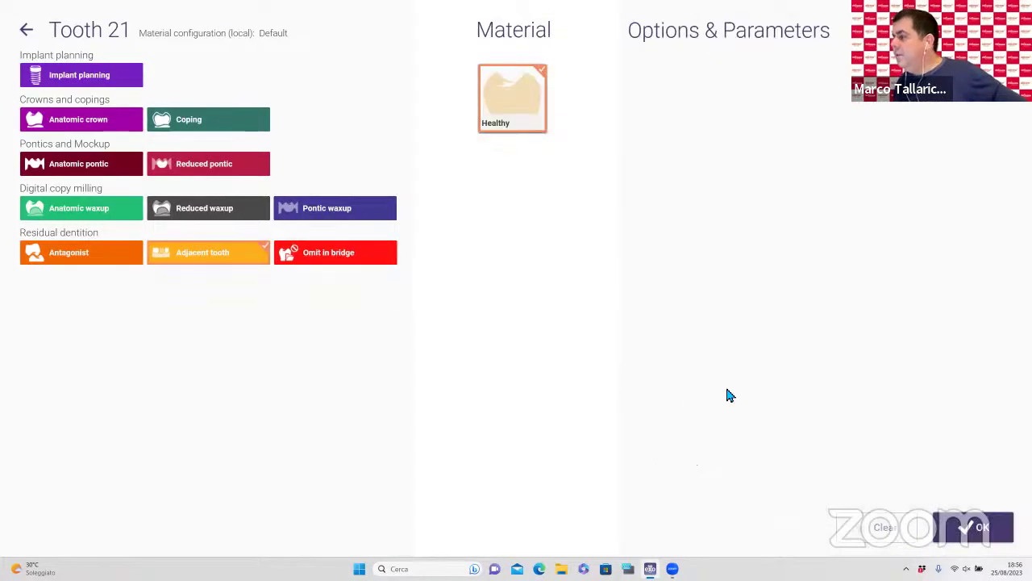
pyautogui.click(973, 528)
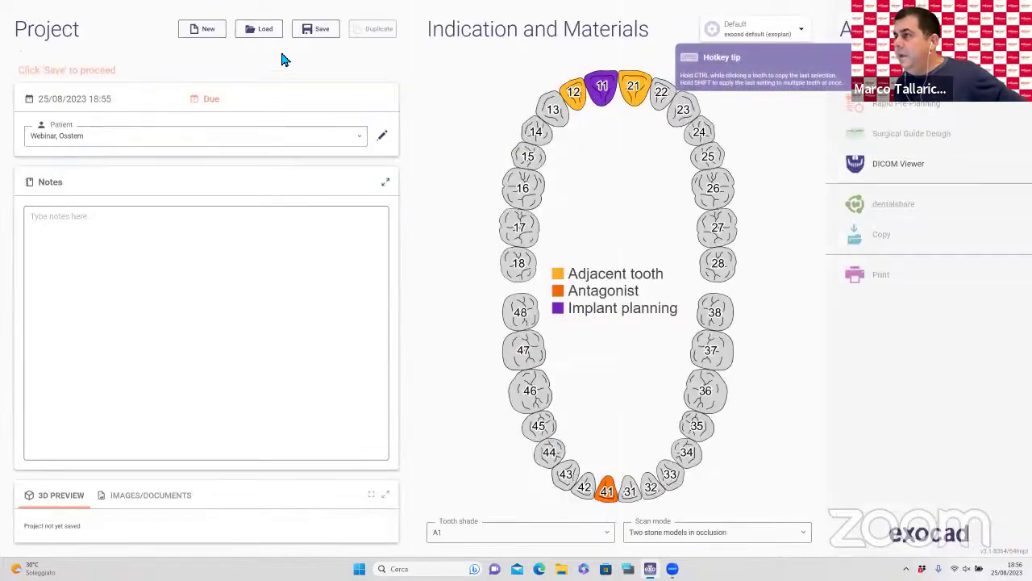
# Step: Save the project and open its case folder in File Explorer
pyautogui.click(314, 32)
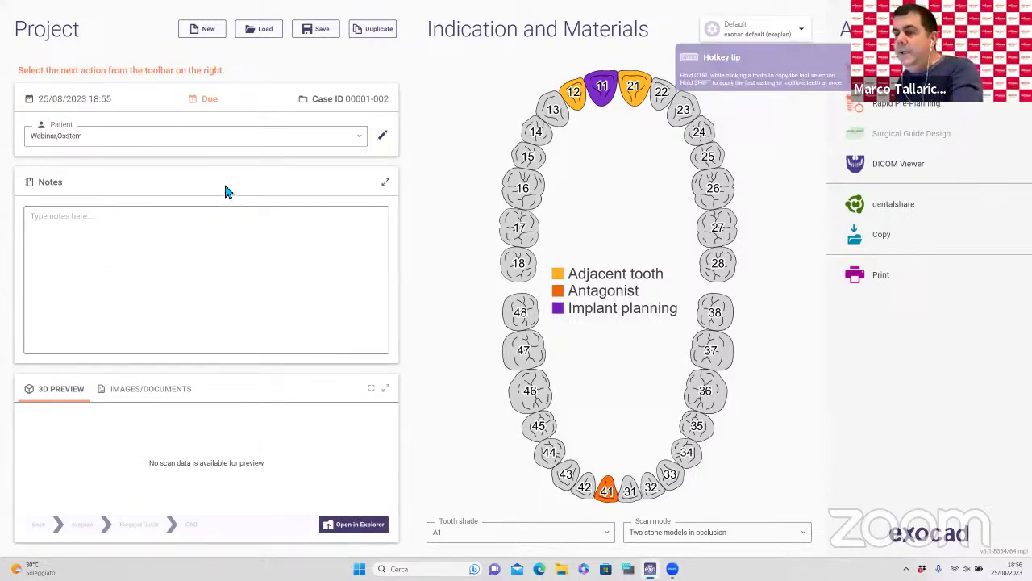
pyautogui.click(364, 522)
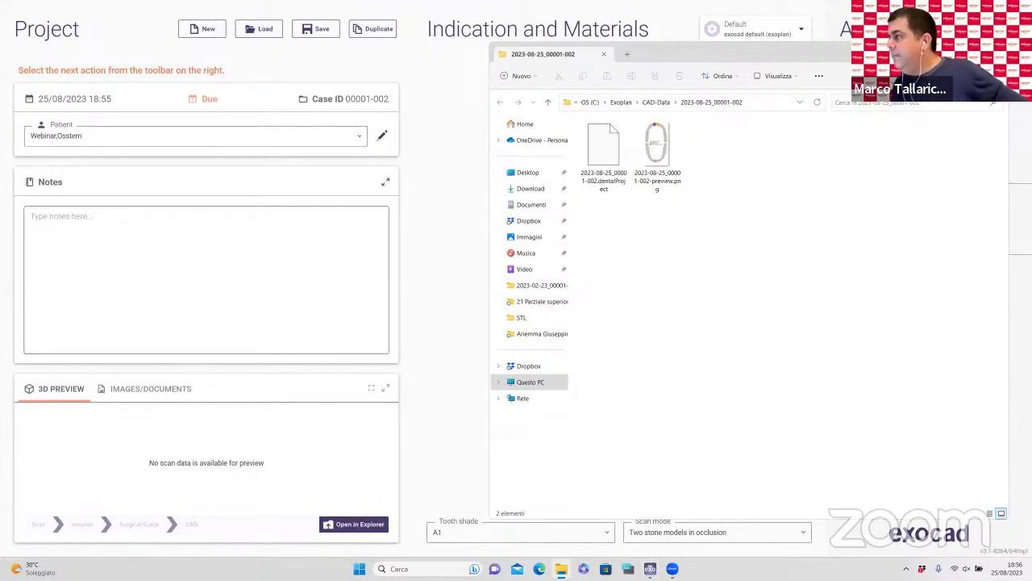
# Step: Move the patient's data folder to a free spot on the desktop and open it
pyautogui.hotkey('alt', 'Tab')
pyautogui.press('super+Down')
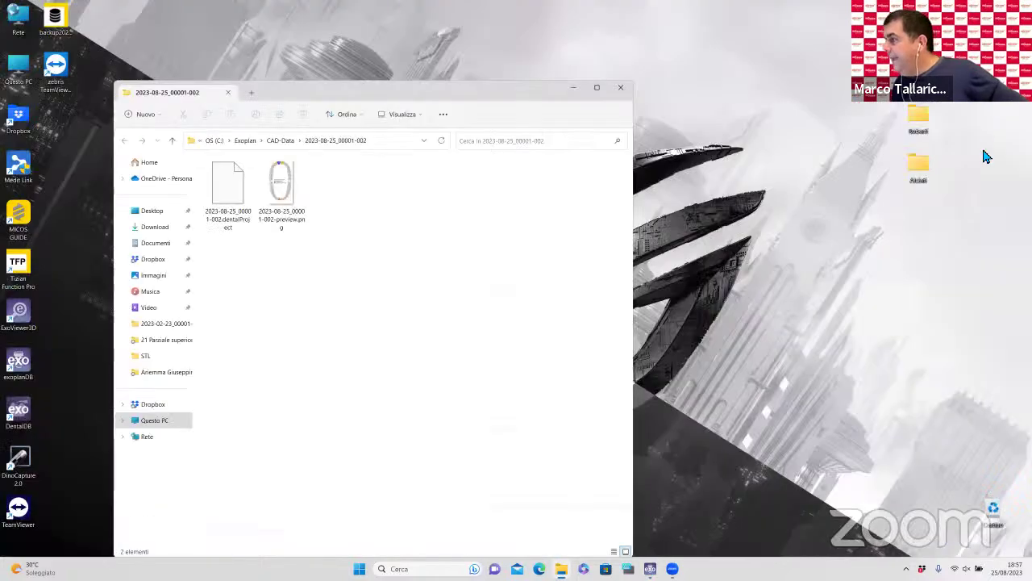
pyautogui.doubleClick(918, 121)
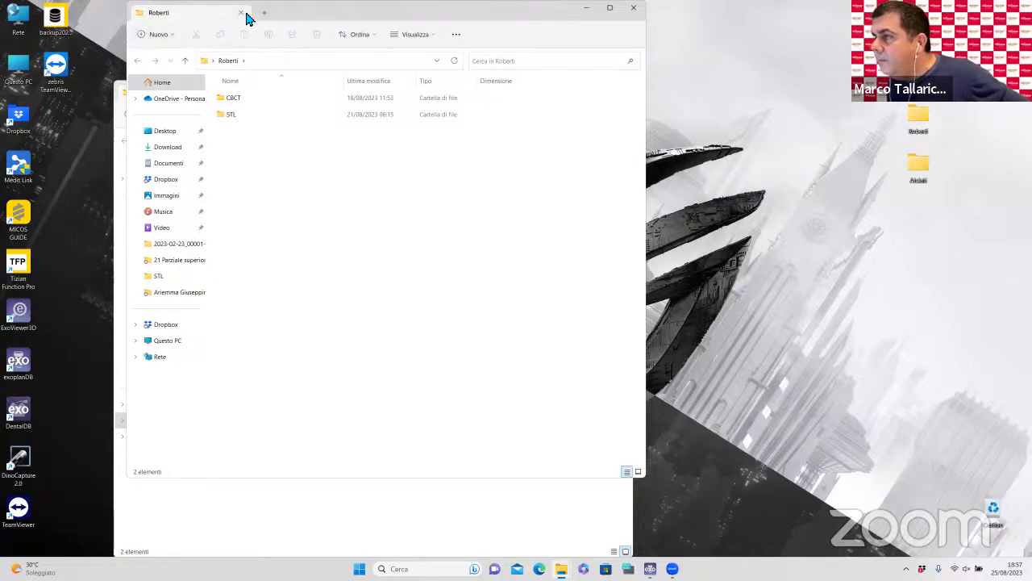
pyautogui.moveTo(918, 117); pyautogui.dragTo(994, 216)
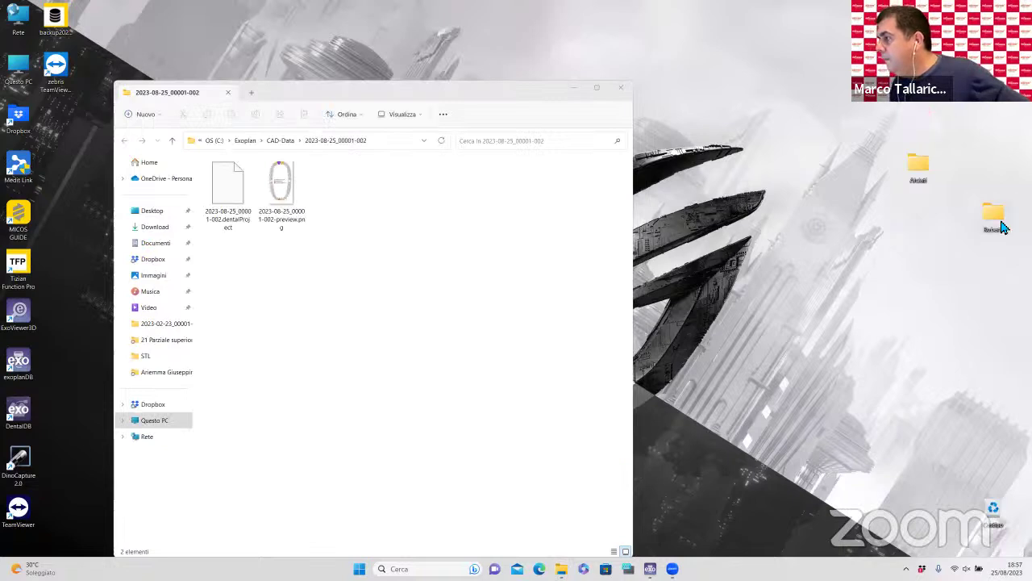
pyautogui.doubleClick(992, 214)
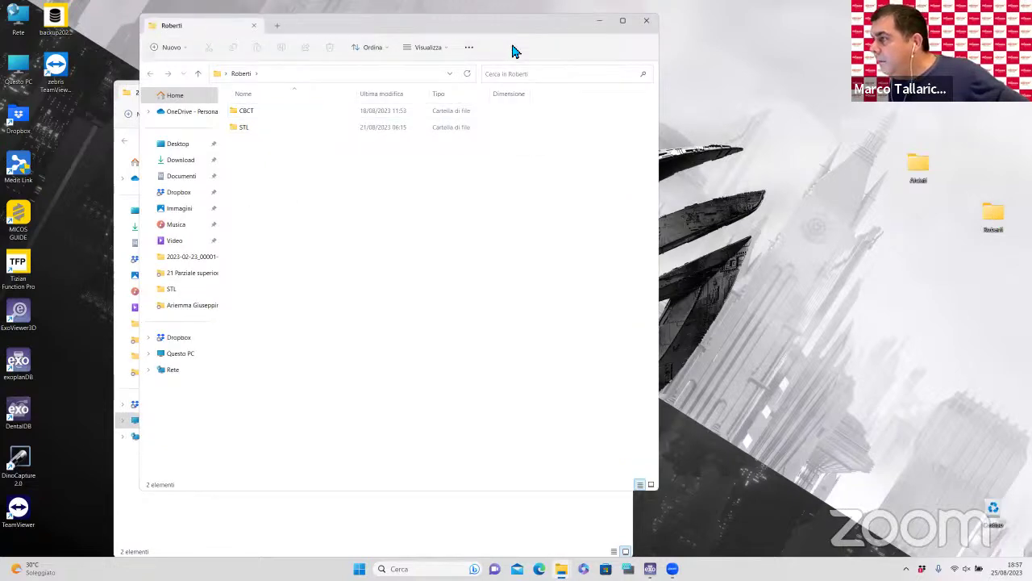
# Step: Copy the CBCT and STL folders from the patient's desktop folder into the current project's folder in CAD-Data
pyautogui.moveTo(270, 161); pyautogui.dragTo(246, 113)
pyautogui.rightClick(255, 116)
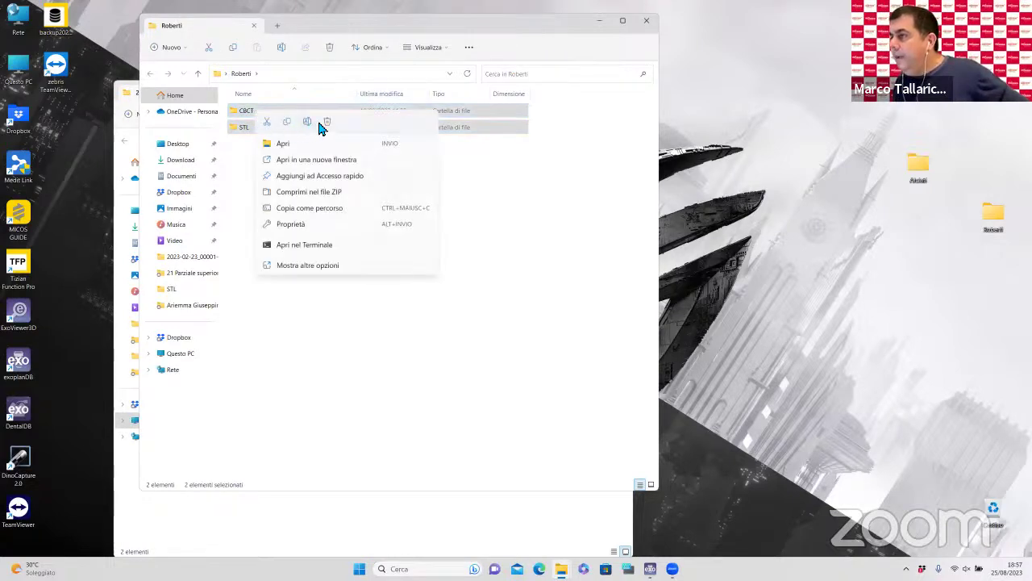
pyautogui.click(288, 123)
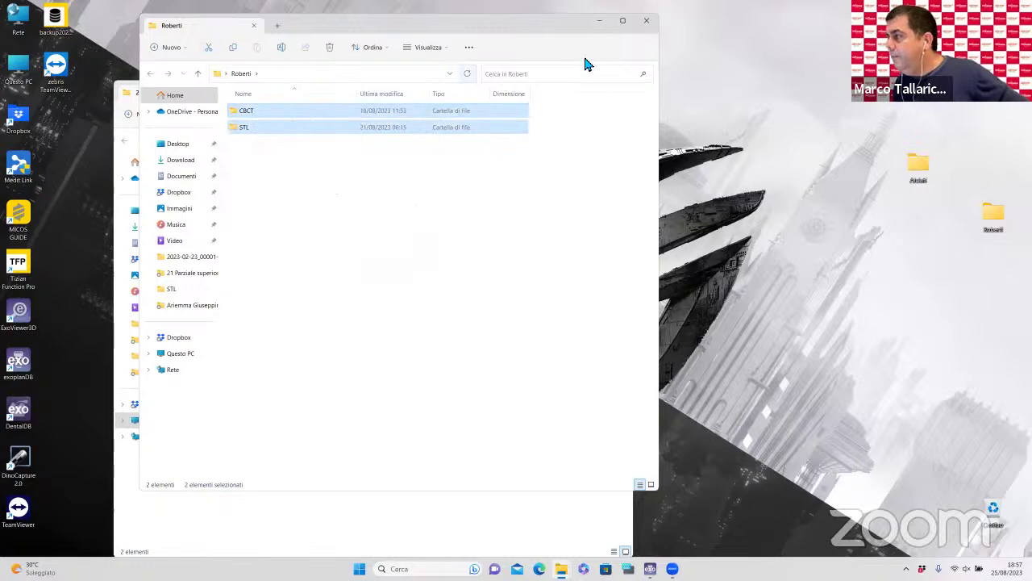
pyautogui.click(249, 23)
pyautogui.hotkey('ctrl', 'w')
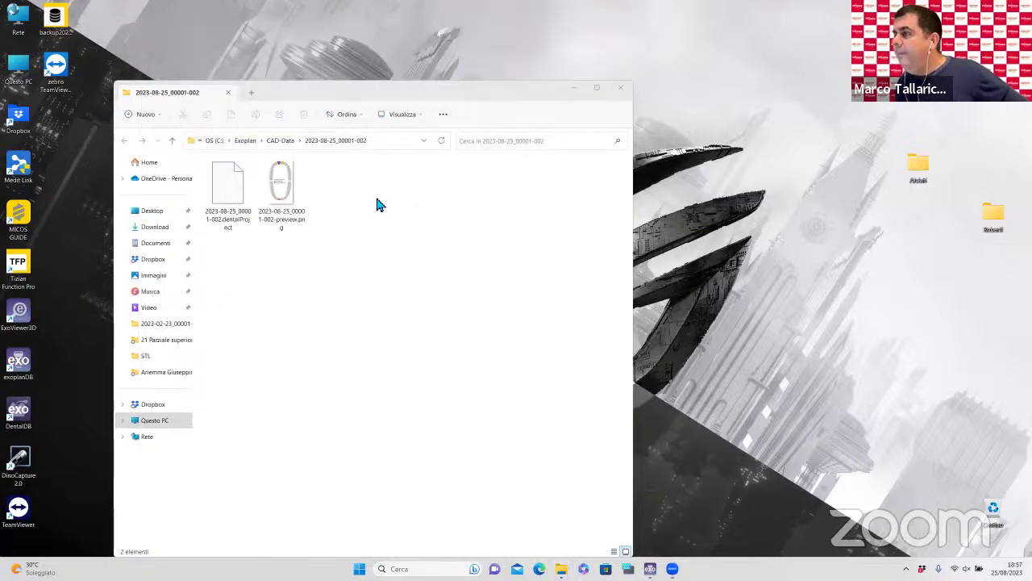
pyautogui.rightClick(377, 199)
pyautogui.press('Escape')
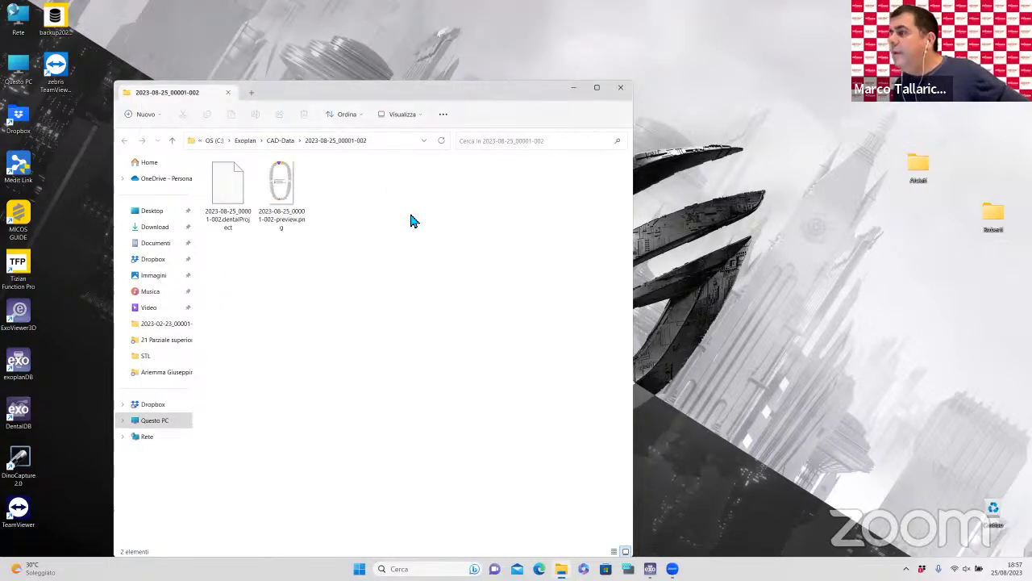
pyautogui.hotkey('ctrl', 'v')
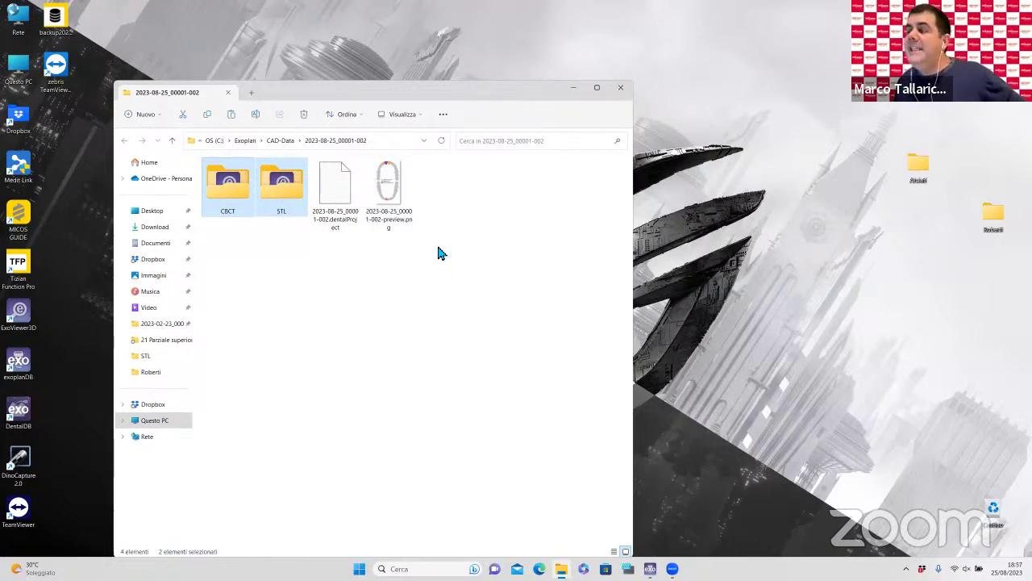
pyautogui.click(622, 90)
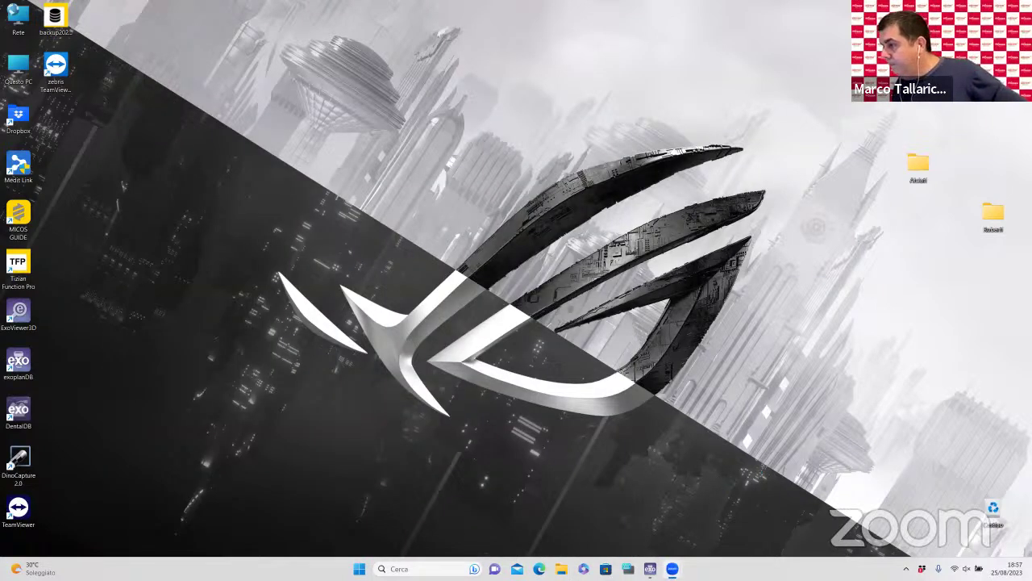
# Step: Return to exoplan DB and start rapid pre-planning with the second user profile, accepting the medical prototype notice
pyautogui.moveTo(650, 568)
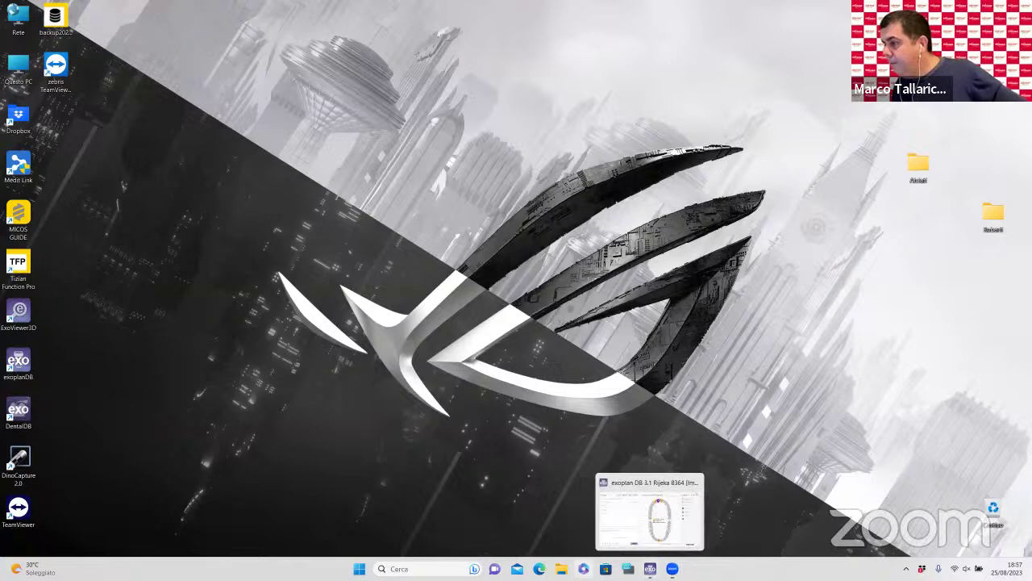
pyautogui.click(627, 546)
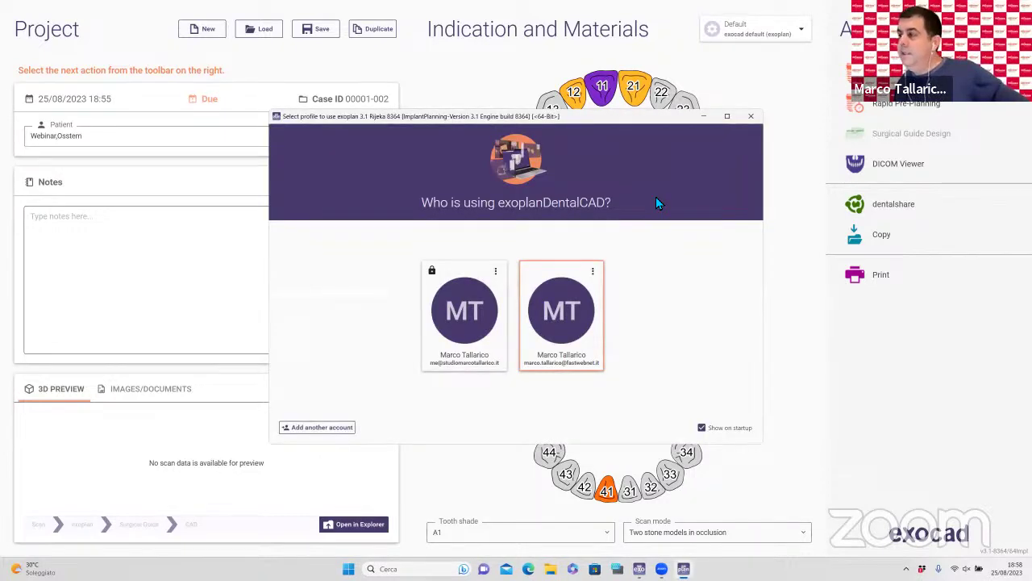
pyautogui.click(582, 314)
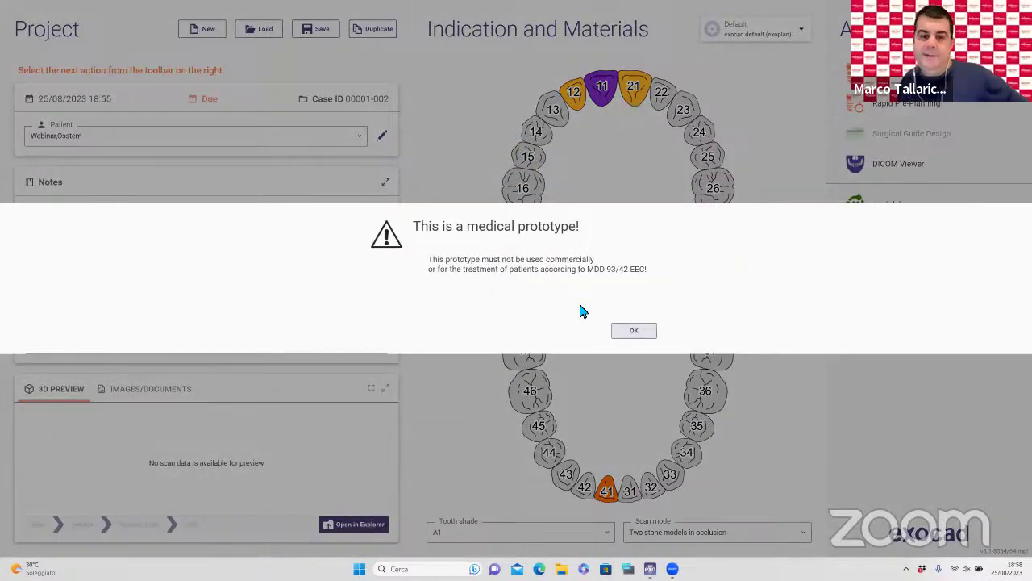
pyautogui.click(634, 331)
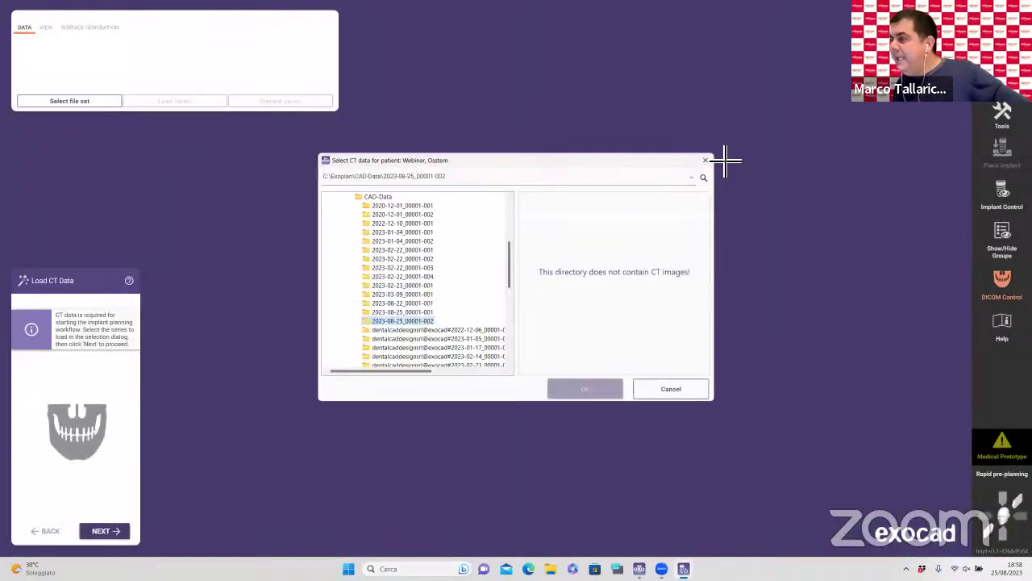
# Step: Load the CT series from the CBCT subfolder of the current project's folder
pyautogui.click(358, 321)
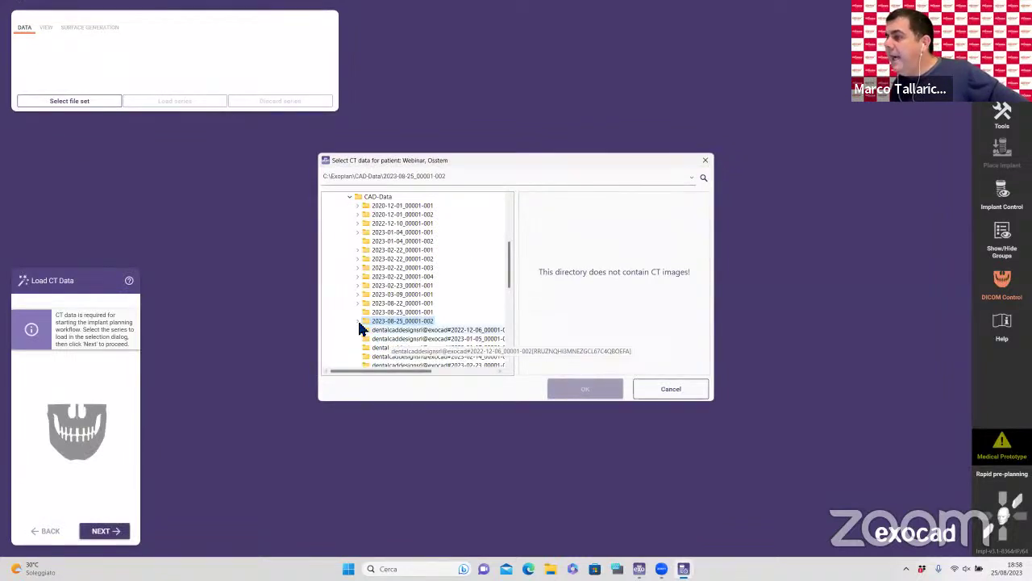
pyautogui.click(384, 330)
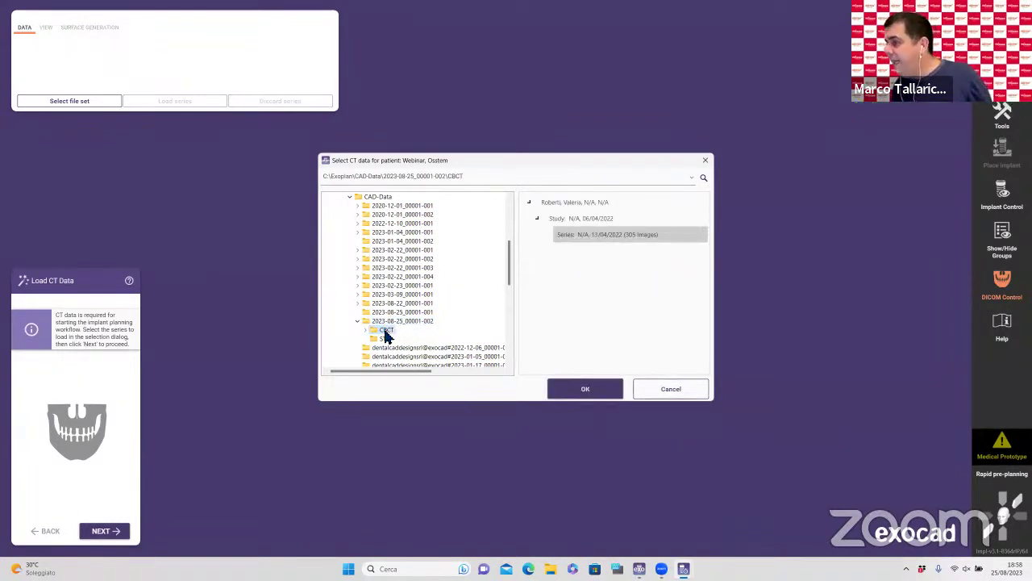
pyautogui.click(588, 391)
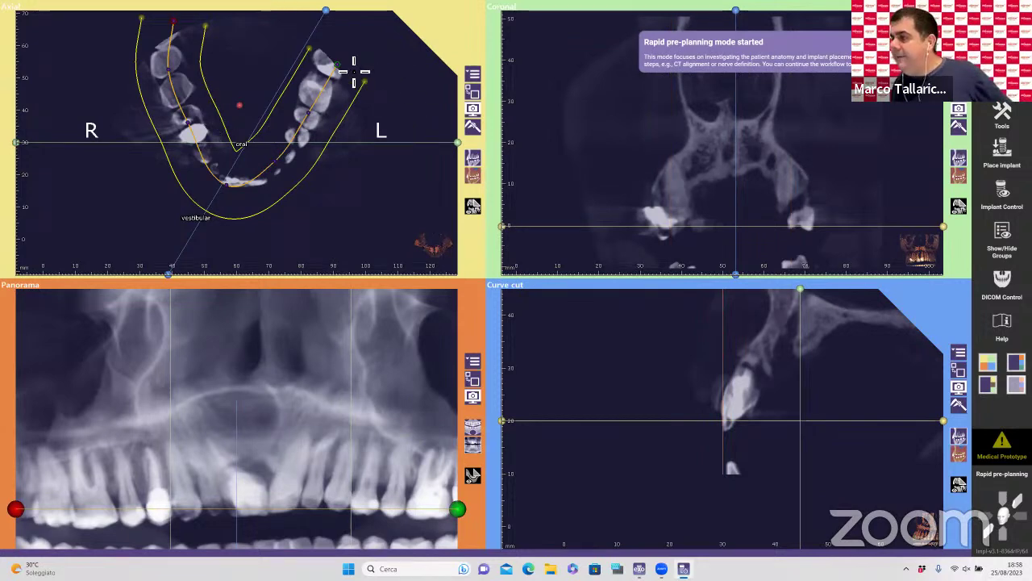
# Step: Adjust the panoramic curve in the axial view to follow the upper dental arch from molars to incisors
pyautogui.moveTo(336, 65); pyautogui.dragTo(330, 61)
pyautogui.moveTo(276, 167); pyautogui.dragTo(239, 200)
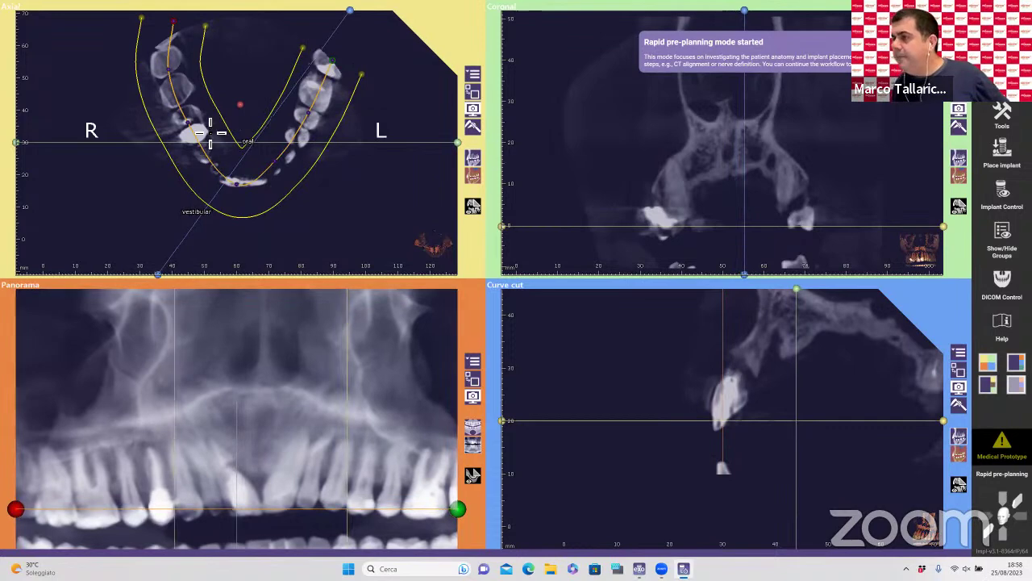
pyautogui.moveTo(174, 21); pyautogui.dragTo(176, 78)
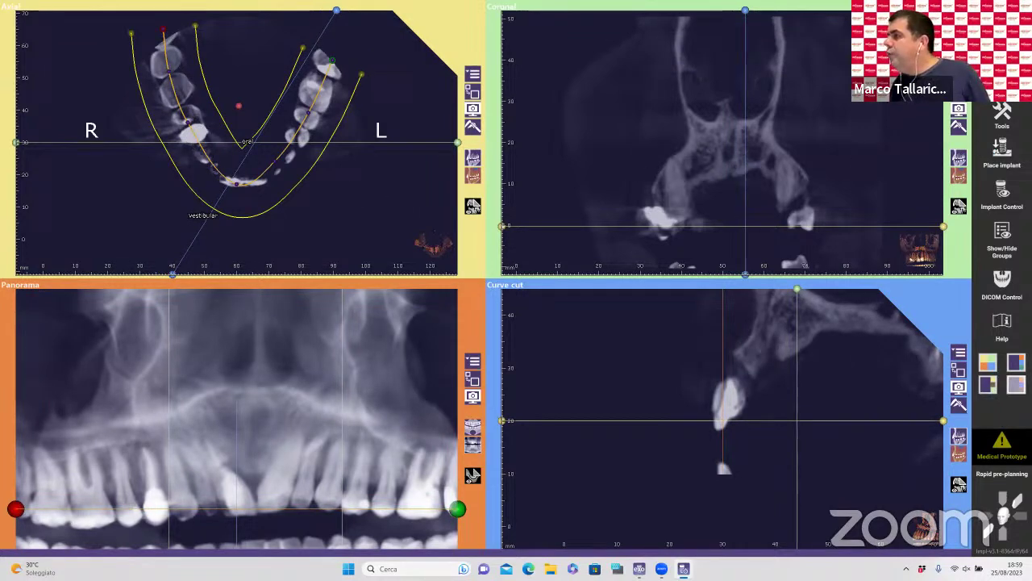
# Step: Finish the rapid pre-planning wizard and continue with Finalize planning
pyautogui.click(1007, 507)
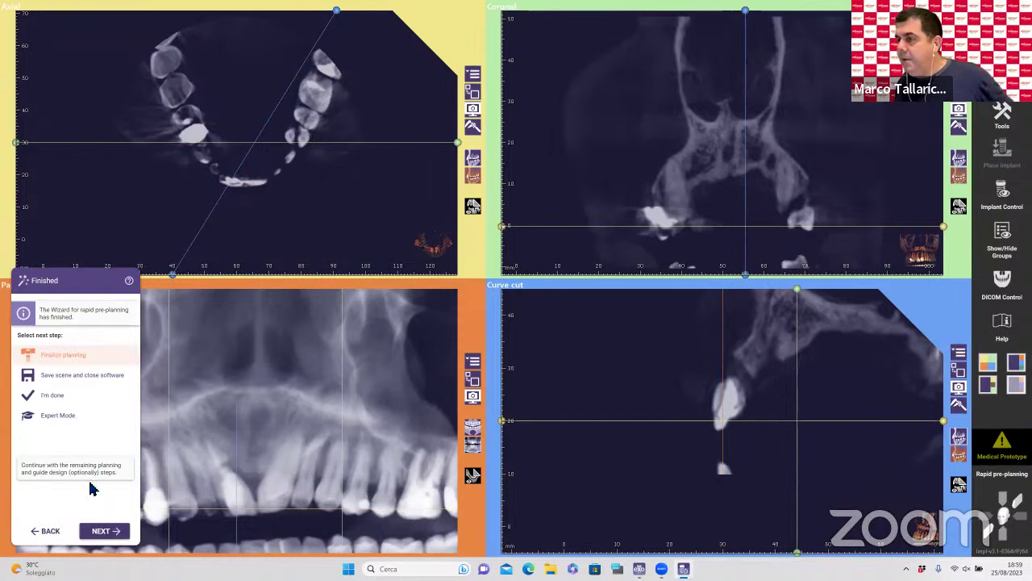
pyautogui.click(105, 531)
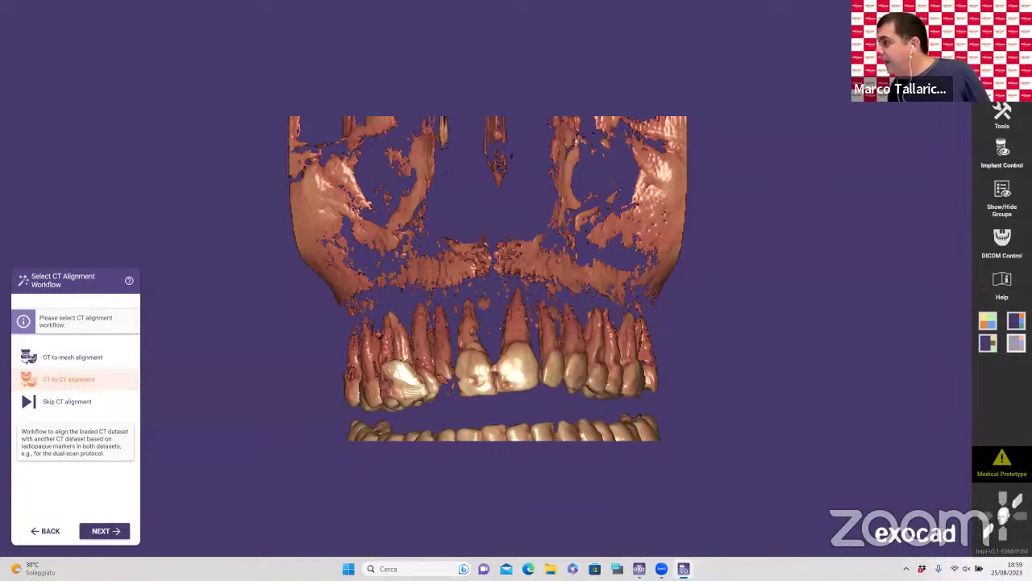
# Step: Examine the 3D CT rendering at different surface thresholds using the Soft tissue, Bone and Tooth presets
pyautogui.click(1002, 238)
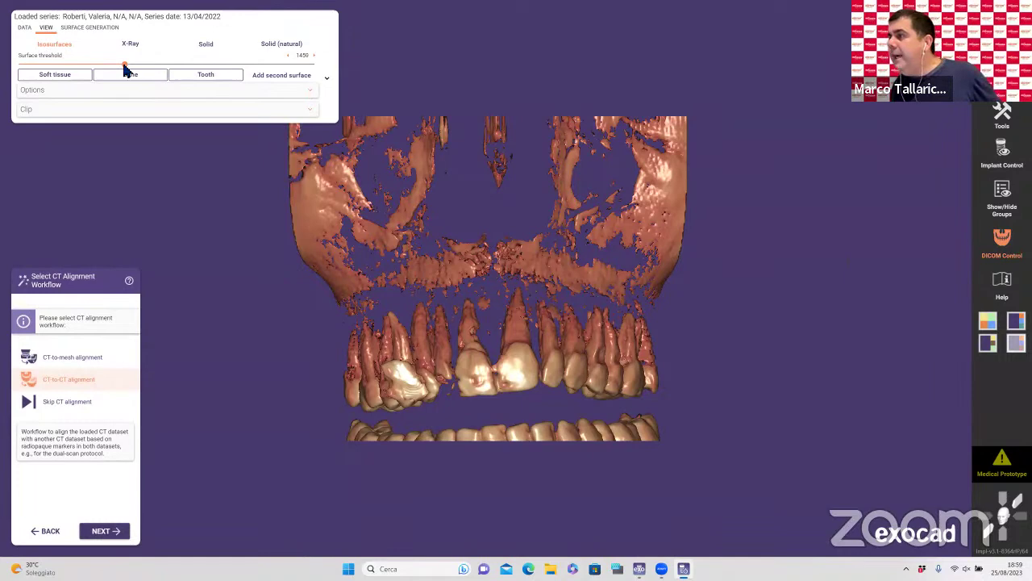
pyautogui.moveTo(125, 66)
pyautogui.mouseDown()
pyautogui.moveTo(76, 64)
pyautogui.moveTo(166, 65)
pyautogui.moveTo(124, 65)
pyautogui.mouseUp()
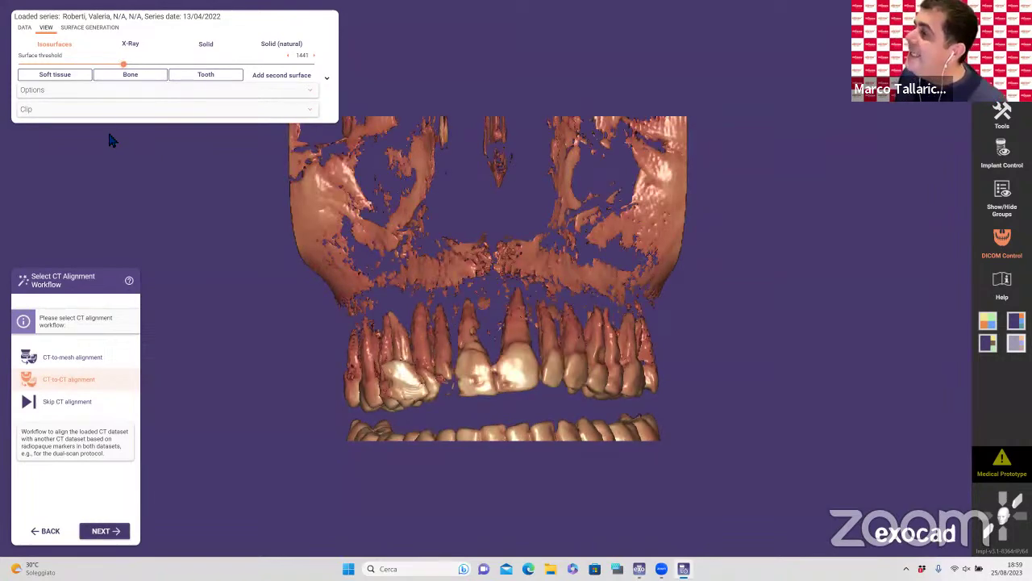
pyautogui.click(69, 79)
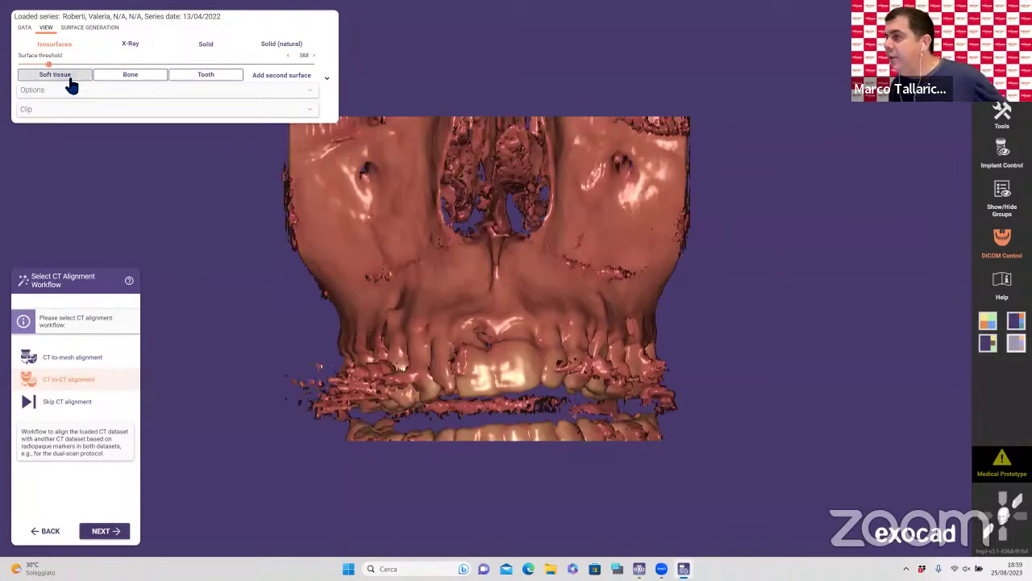
pyautogui.click(122, 77)
pyautogui.click(208, 75)
pyautogui.click(208, 75)
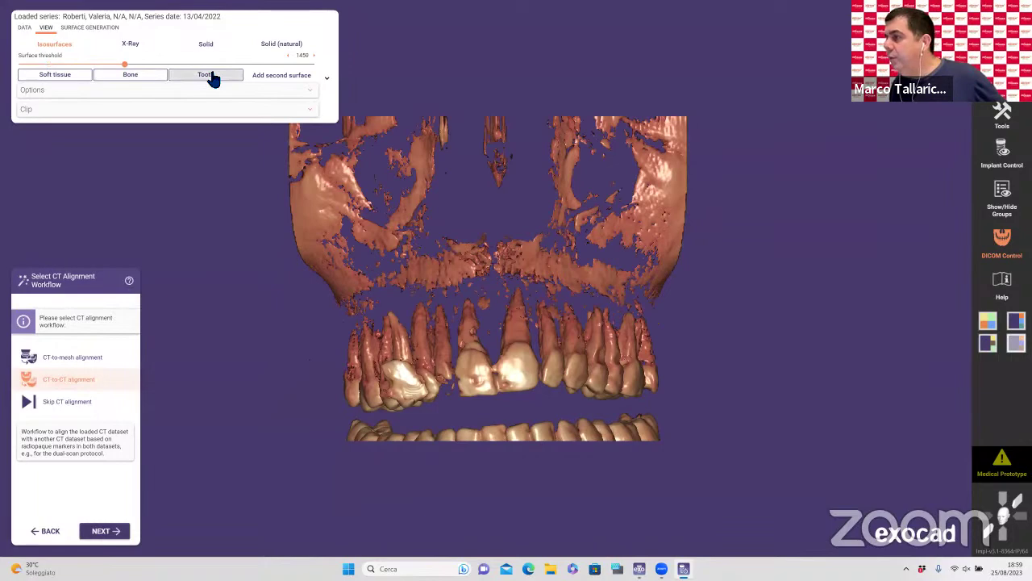
pyautogui.click(138, 76)
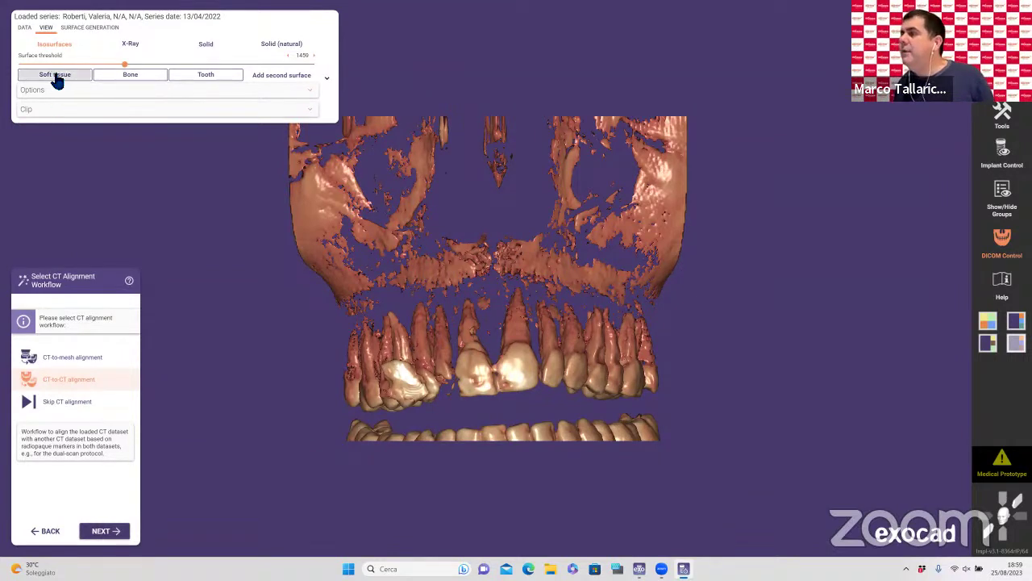
pyautogui.click(120, 78)
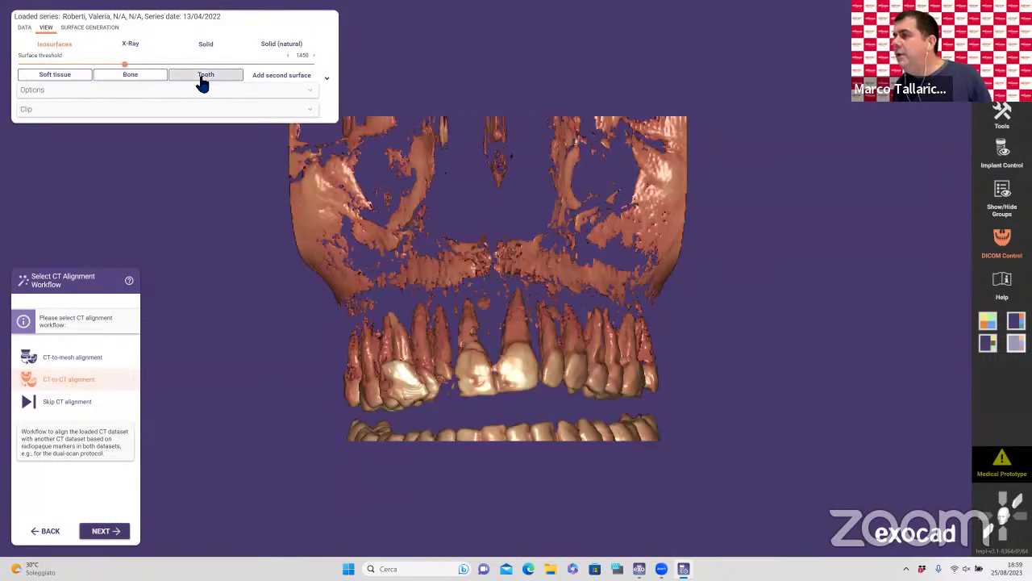
pyautogui.click(138, 78)
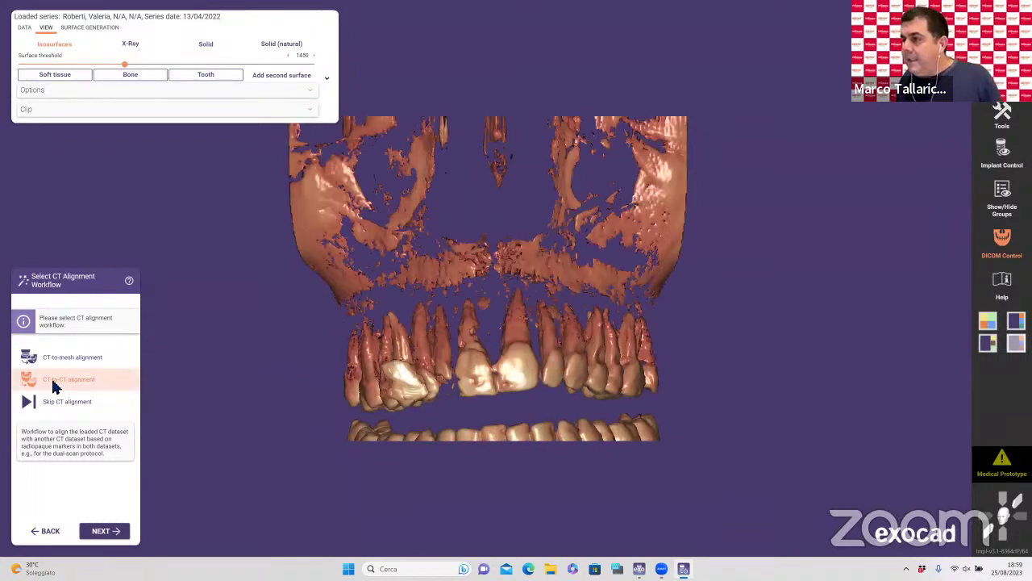
pyautogui.click(105, 531)
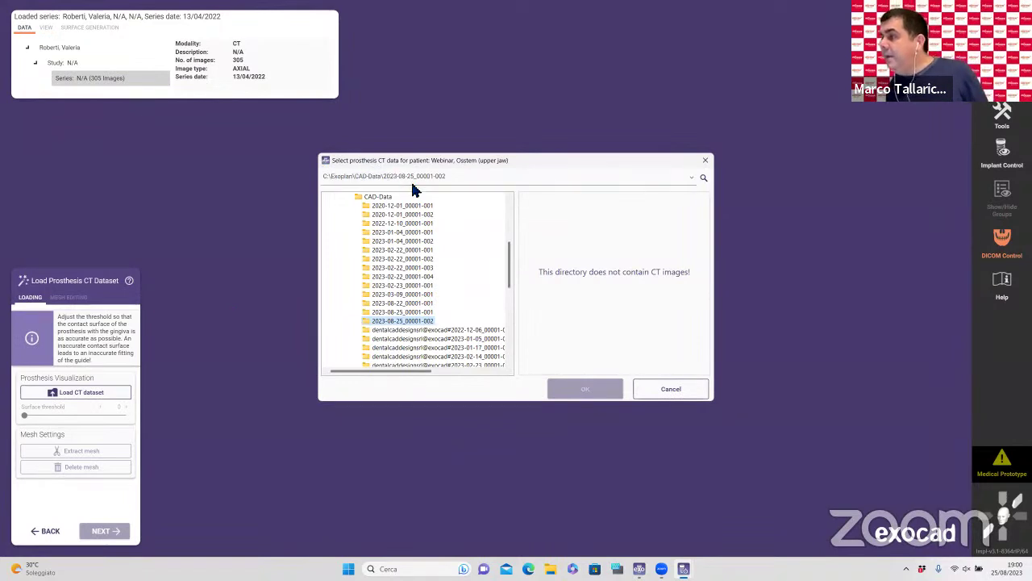
pyautogui.click(669, 390)
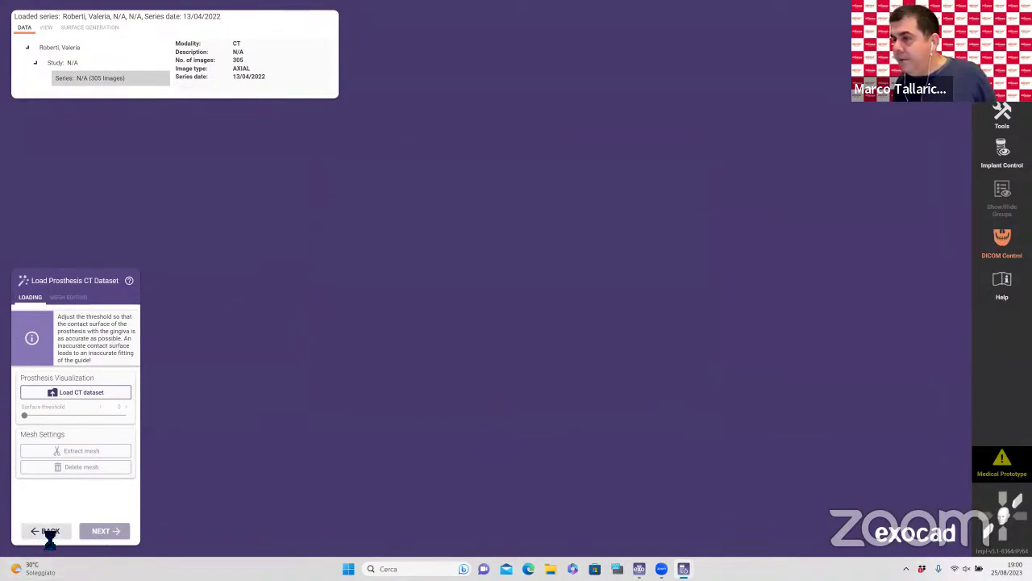
pyautogui.click(47, 531)
# Step: Choose the CT-to-mesh alignment workflow and load Master.ply from the project's STL folder as the upper jaw scan
pyautogui.click(80, 358)
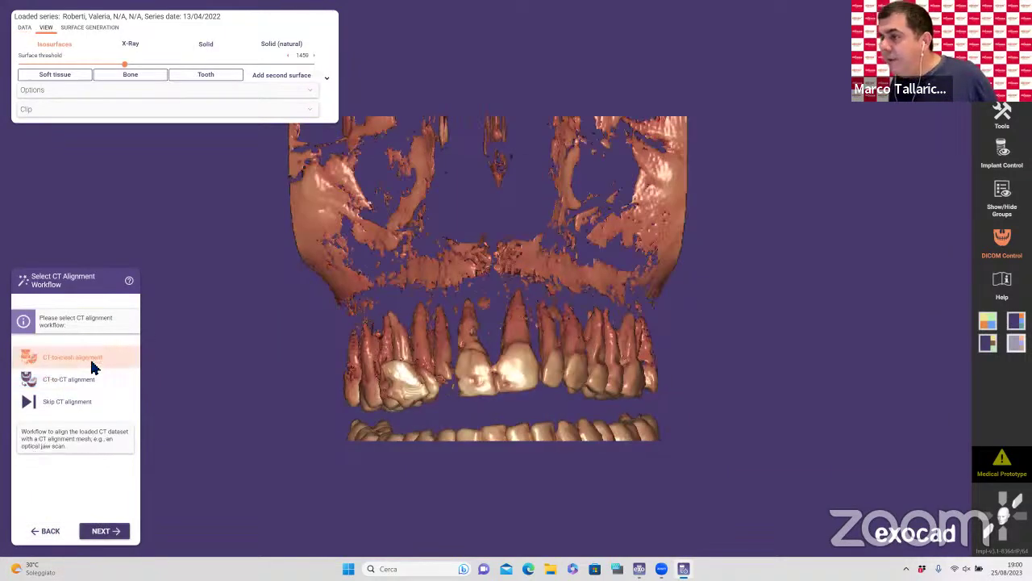
pyautogui.click(112, 530)
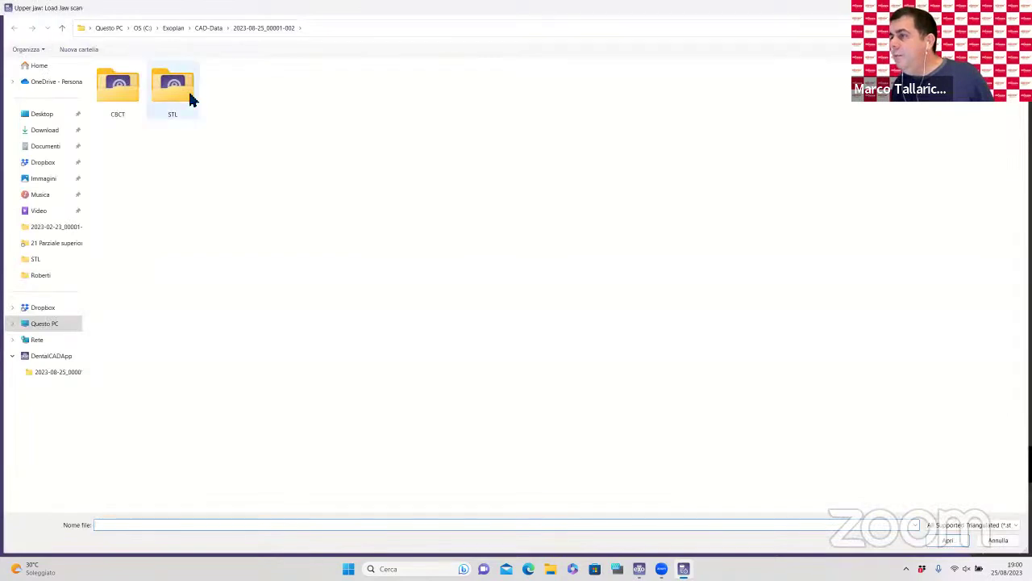
pyautogui.doubleClick(176, 88)
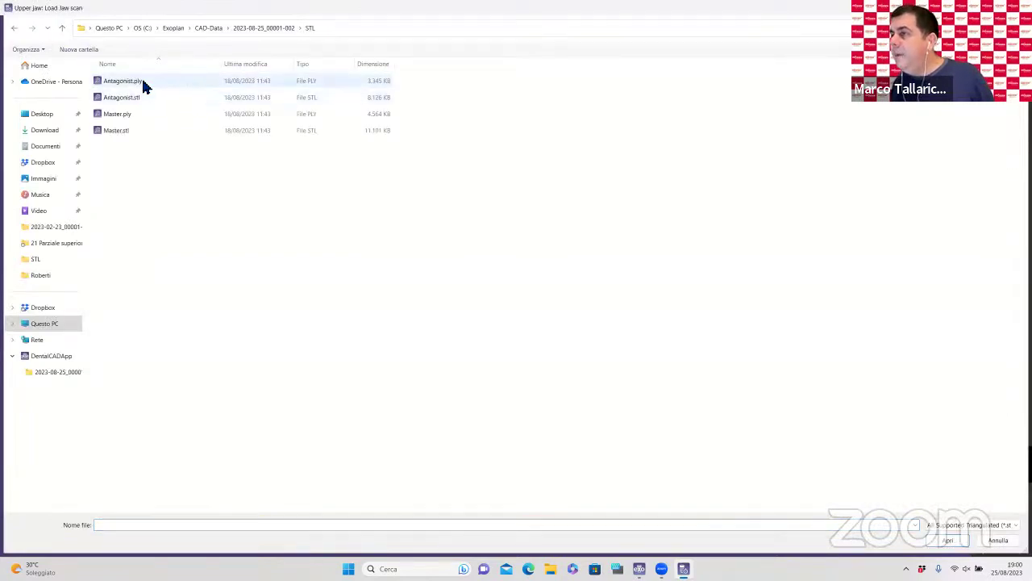
pyautogui.click(125, 120)
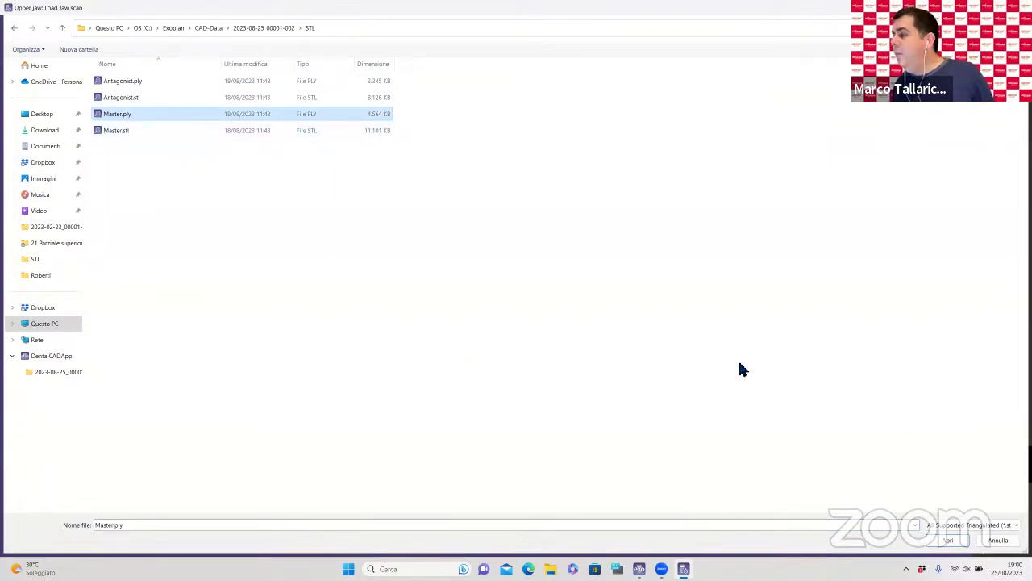
pyautogui.click(961, 545)
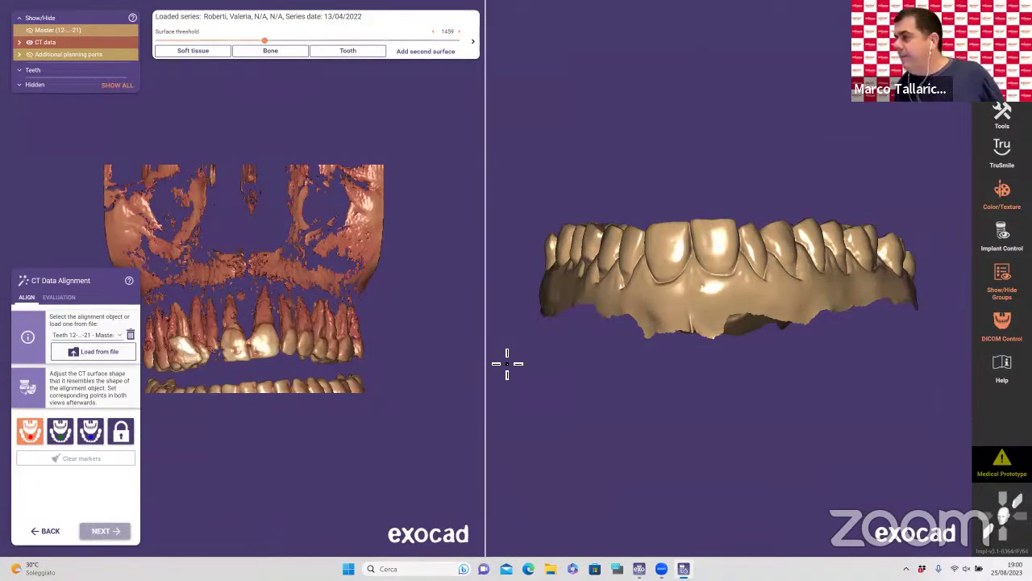
pyautogui.click(844, 262)
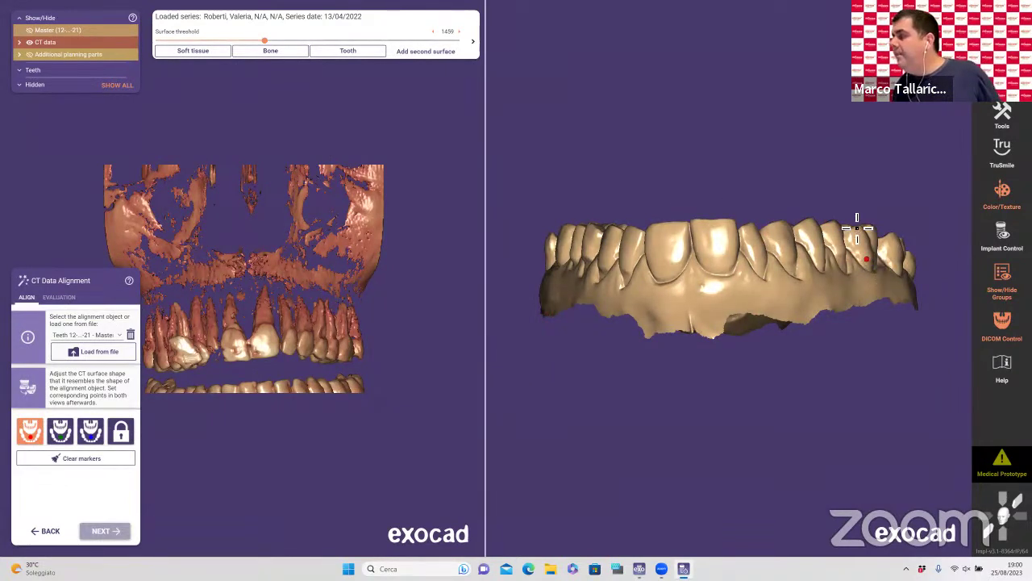
pyautogui.moveTo(860, 287); pyautogui.dragTo(755, 151, button='right')
pyautogui.moveTo(764, 284); pyautogui.dragTo(742, 142, button='right')
pyautogui.click(346, 317)
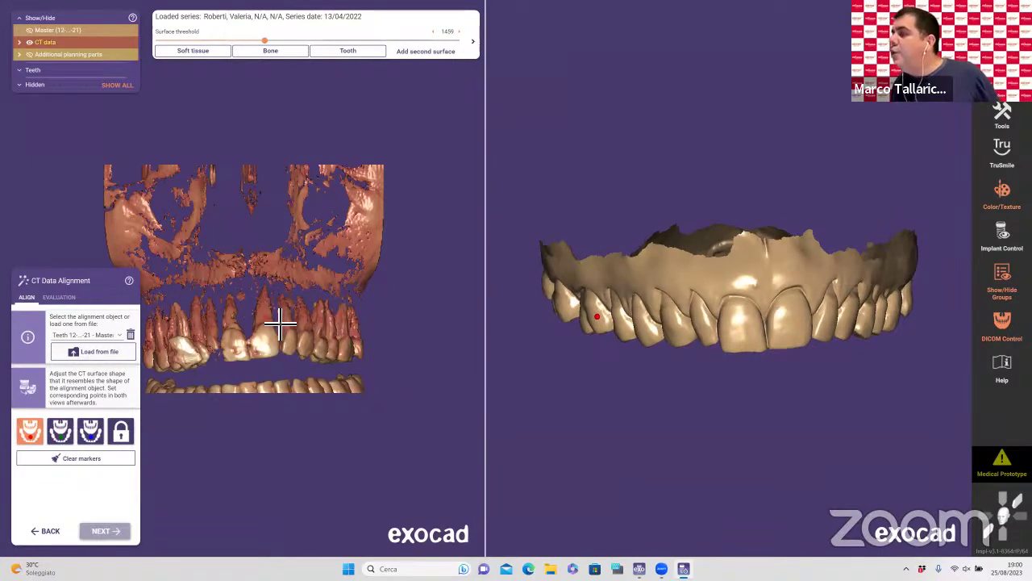
pyautogui.moveTo(280, 332); pyautogui.dragTo(376, 342, button='right')
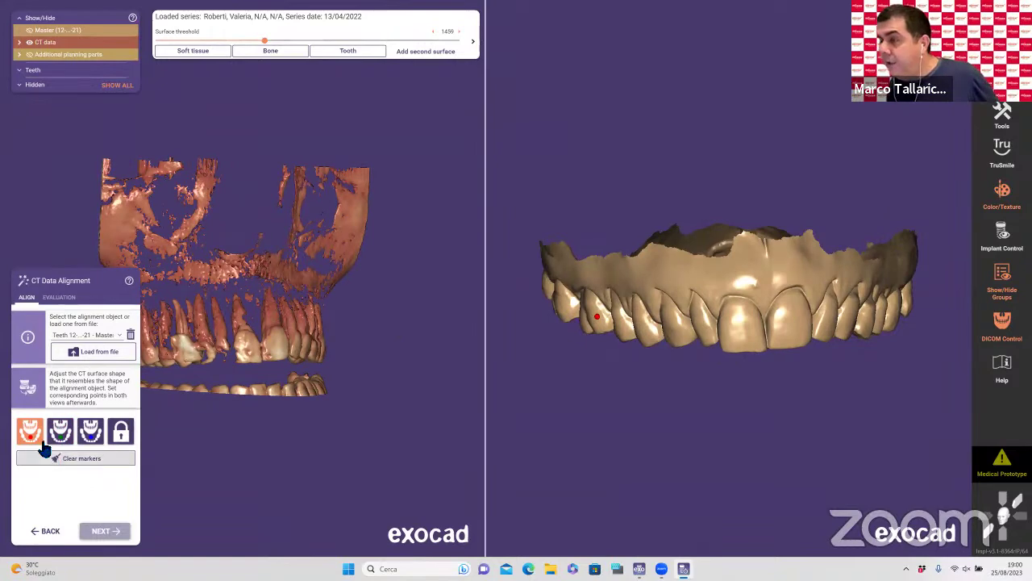
pyautogui.click(76, 458)
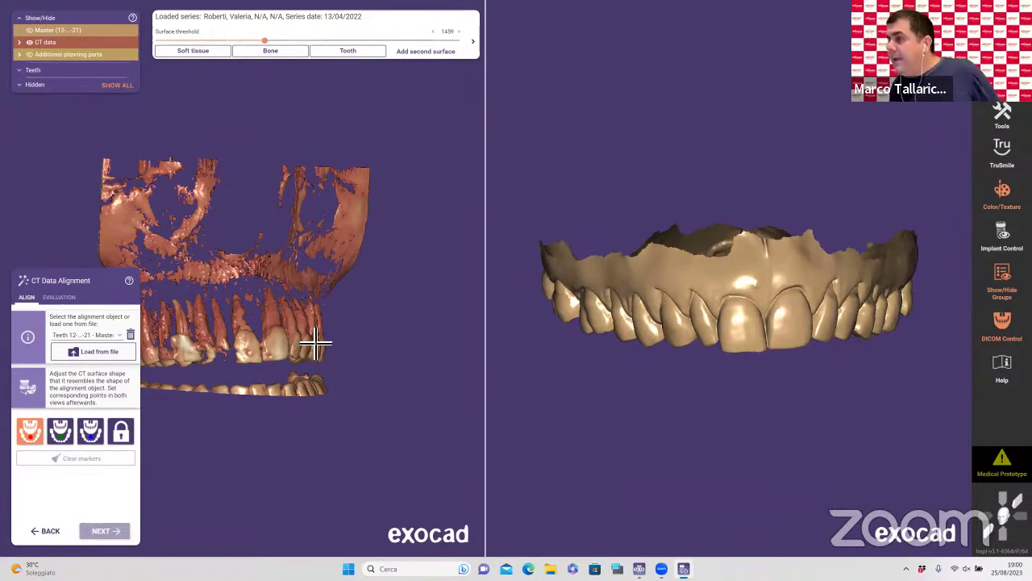
pyautogui.moveTo(316, 345); pyautogui.dragTo(315, 343, button='right')
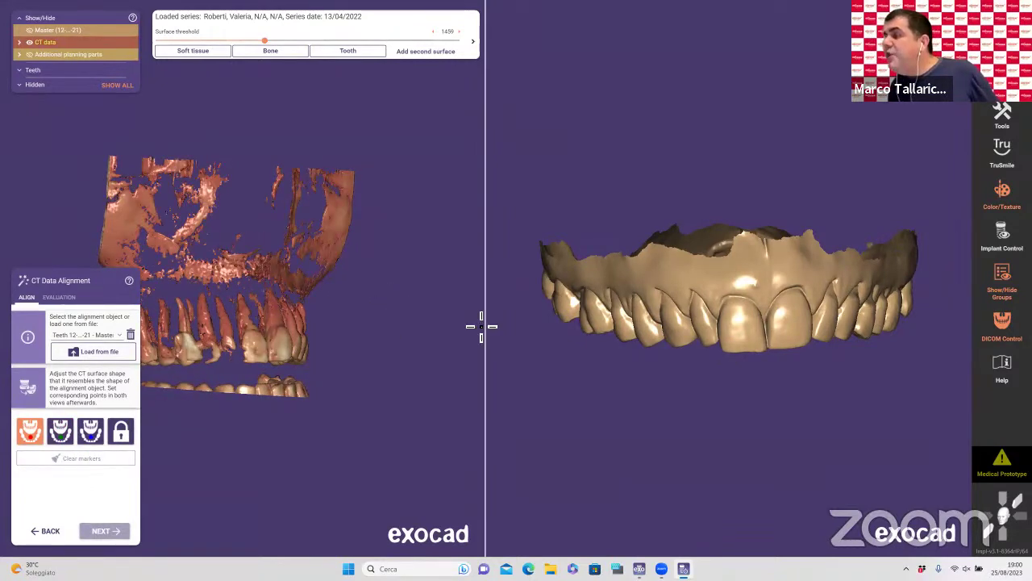
pyautogui.moveTo(678, 315); pyautogui.dragTo(589, 316, button='right')
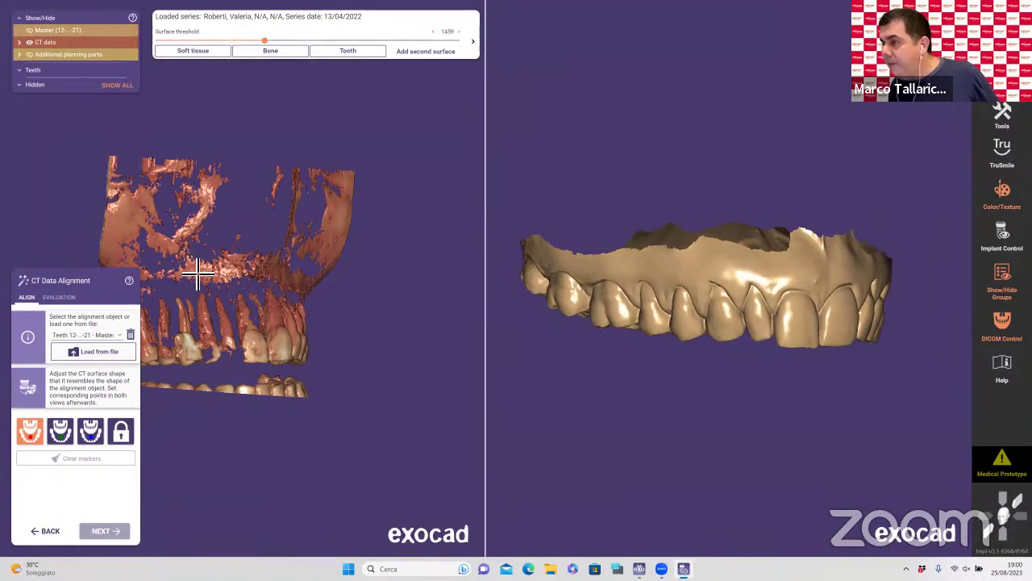
pyautogui.click(229, 331)
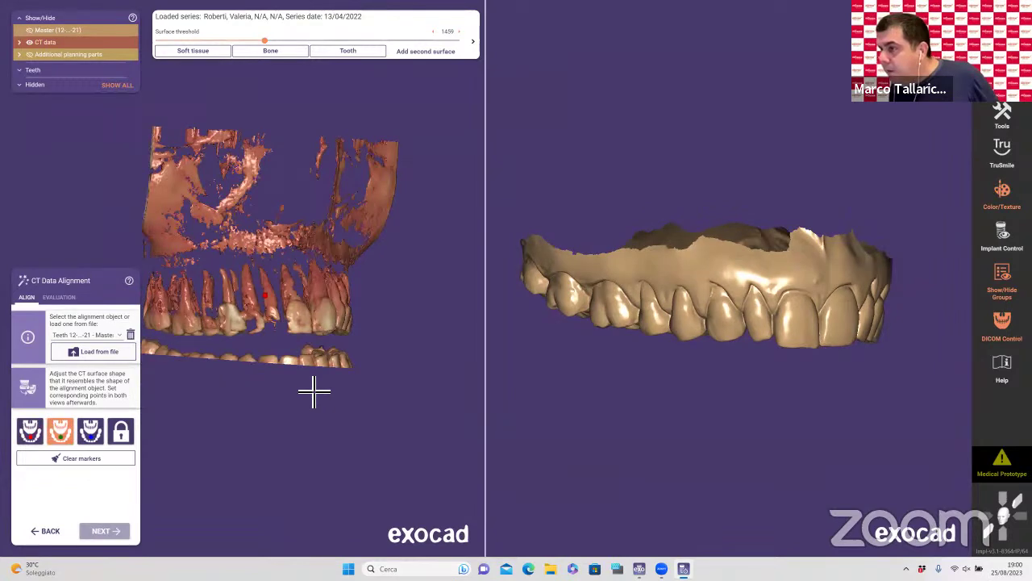
pyautogui.moveTo(311, 390); pyautogui.dragTo(184, 338, button='right')
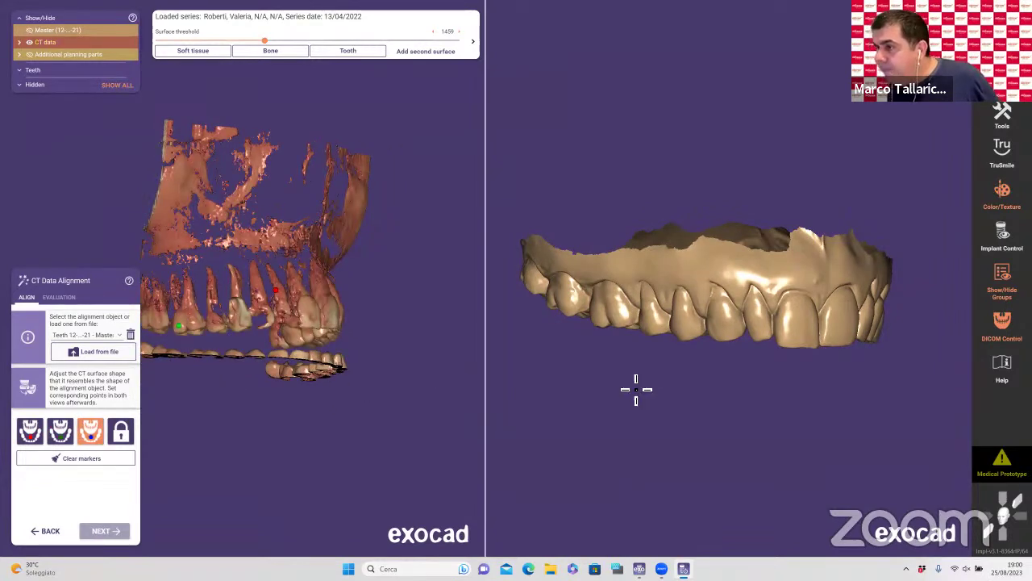
pyautogui.moveTo(645, 389)
pyautogui.mouseDown(button='right')
pyautogui.moveTo(657, 334)
pyautogui.moveTo(647, 334)
pyautogui.mouseUp(button='right')
pyautogui.click(650, 311)
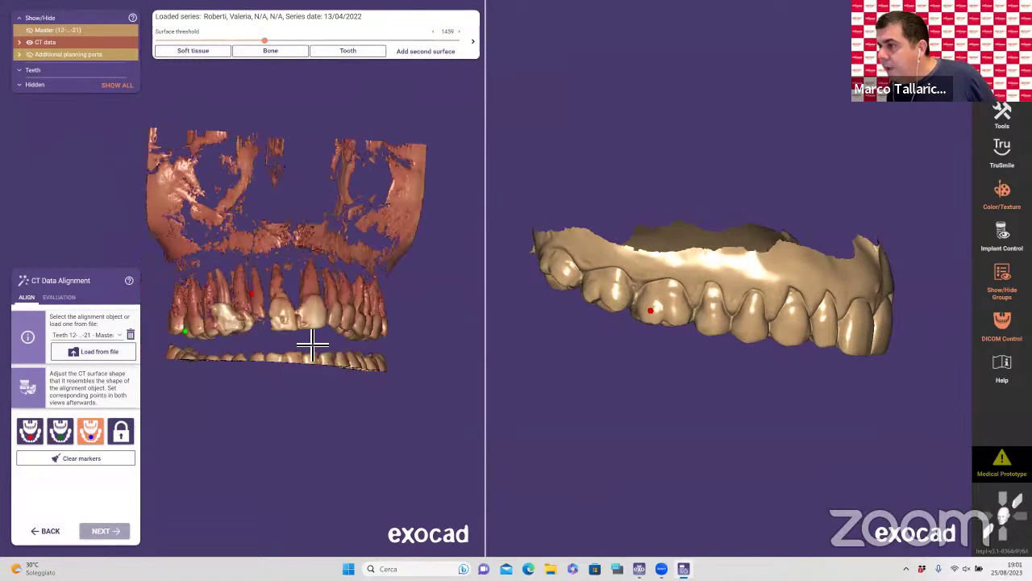
pyautogui.click(292, 323)
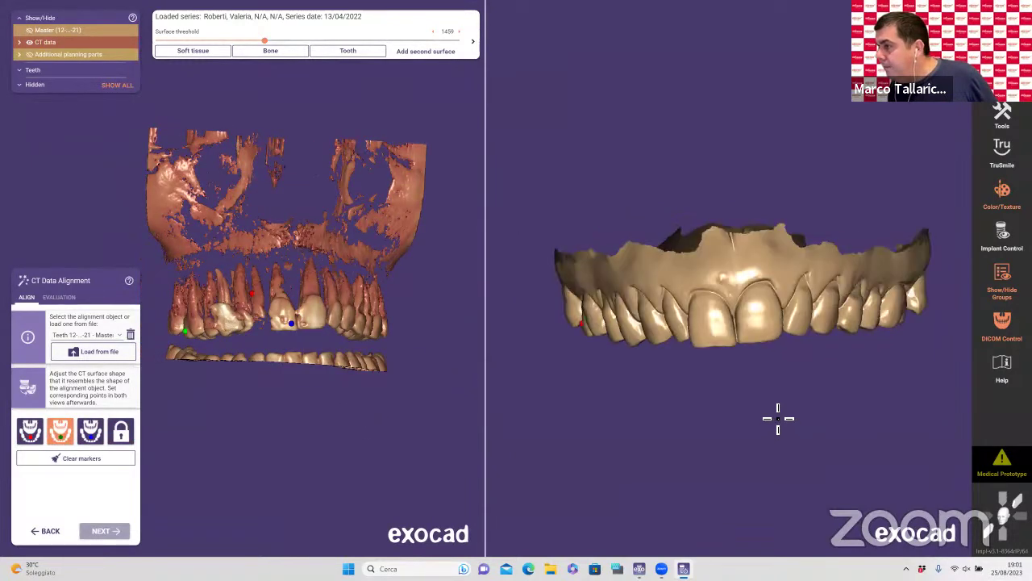
pyautogui.click(715, 340)
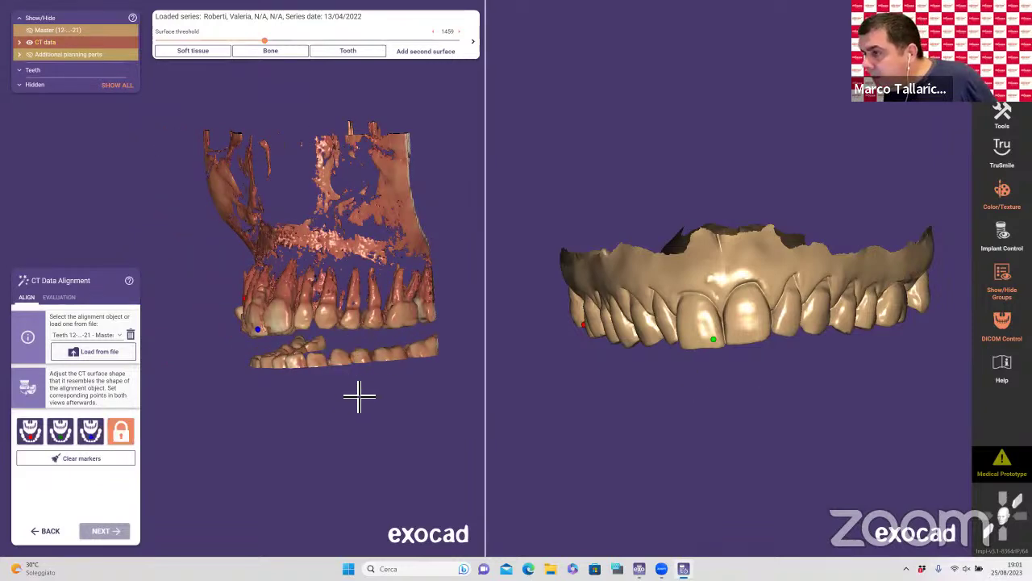
pyautogui.click(89, 460)
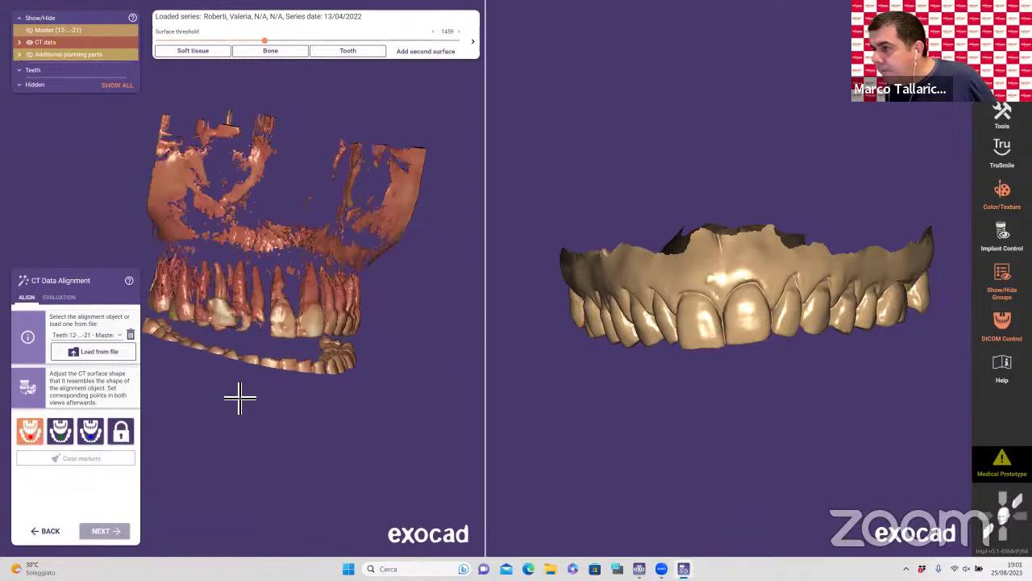
# Step: Set three alignment markers on the CT surface: the upper right first molar, right central incisor and left first premolar
pyautogui.click(173, 311)
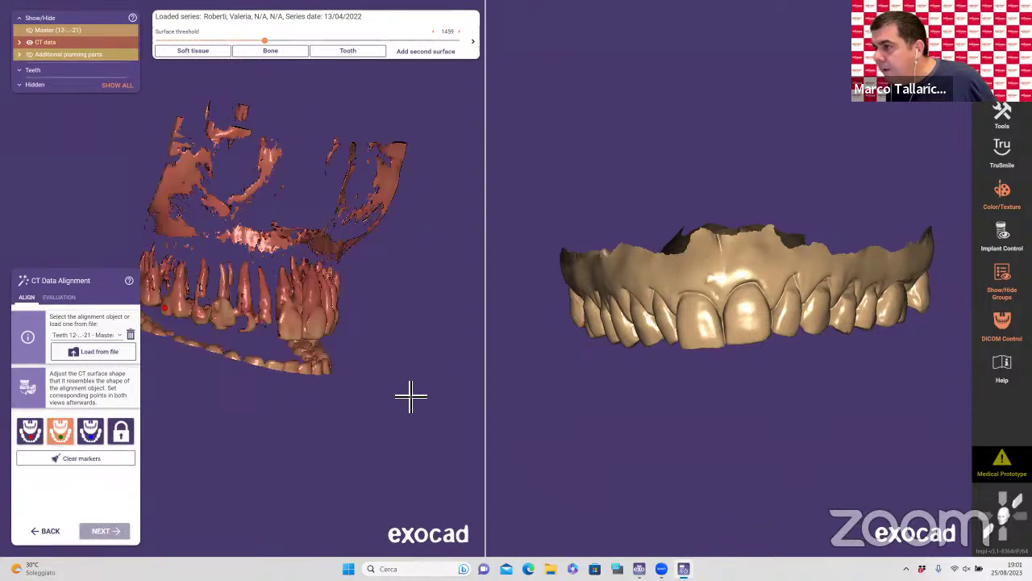
pyautogui.click(293, 343)
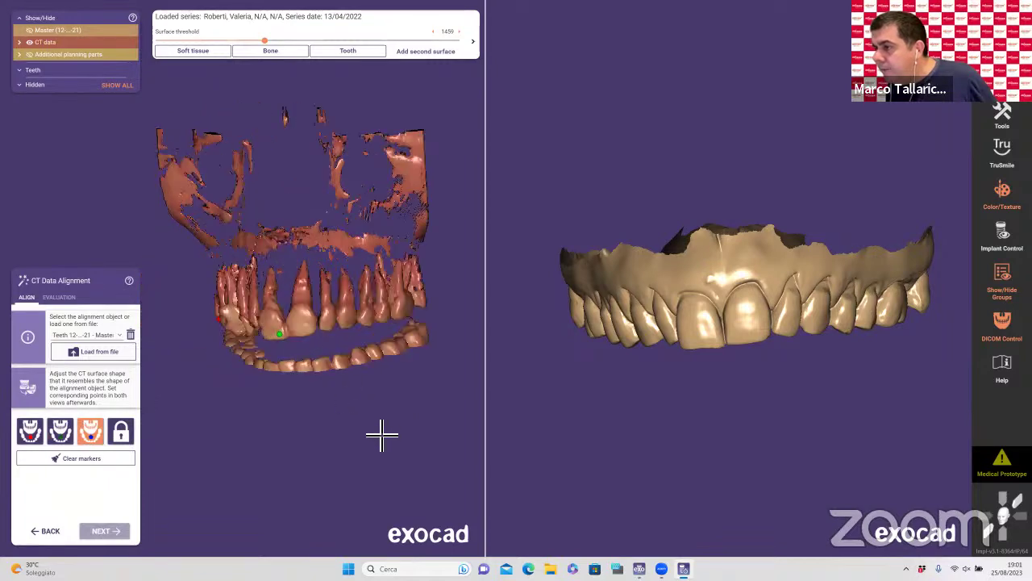
pyautogui.click(360, 317)
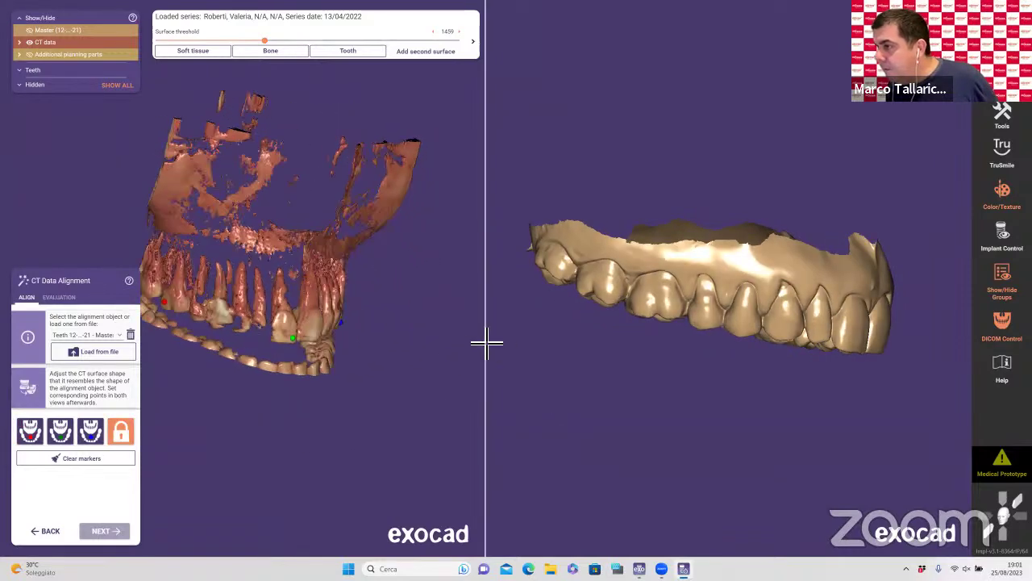
# Step: Set the matching molar, incisor and premolar markers on the jaw scan and continue through the CT alignment to model teeth placement
pyautogui.click(650, 312)
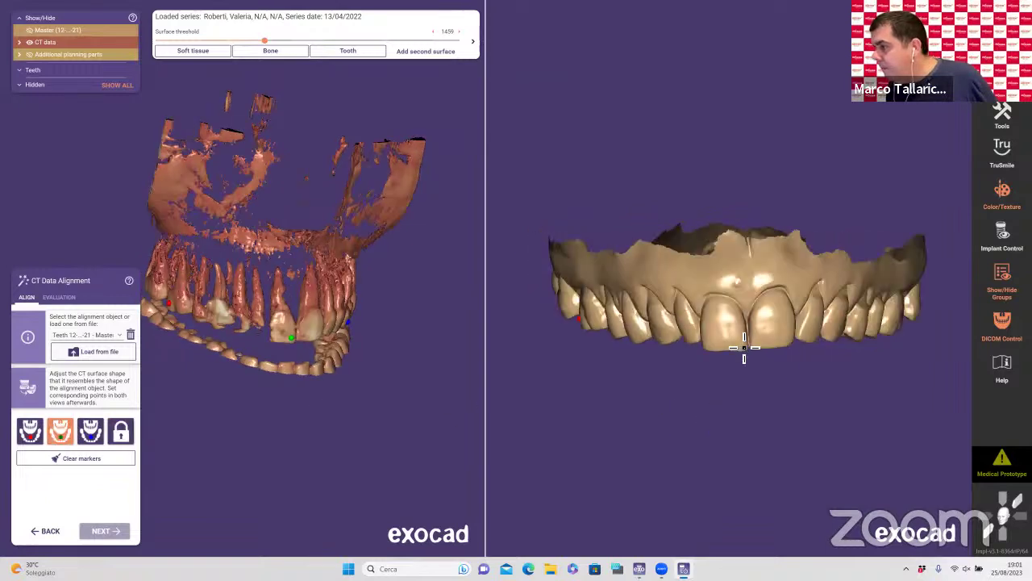
pyautogui.click(744, 346)
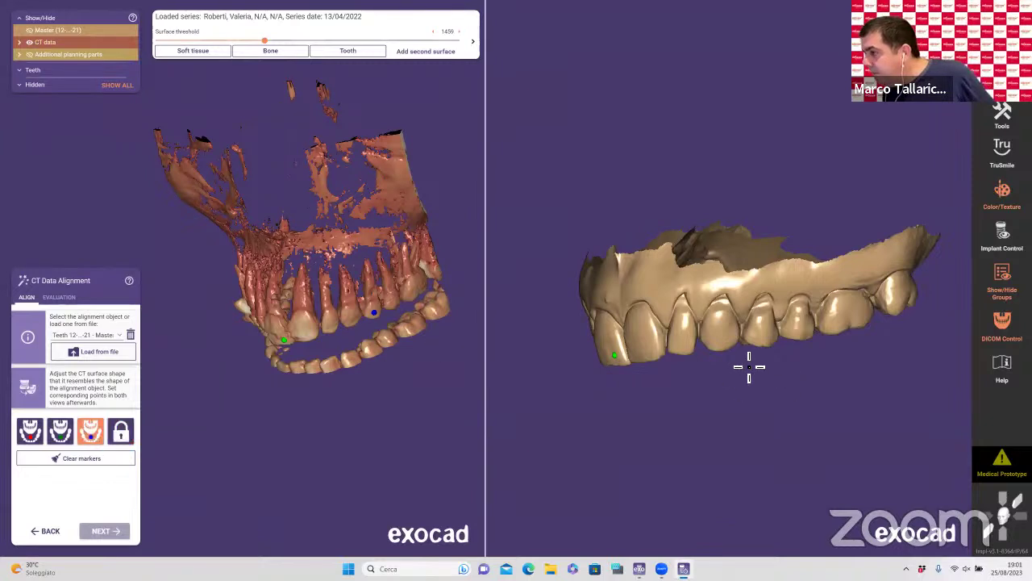
pyautogui.click(761, 333)
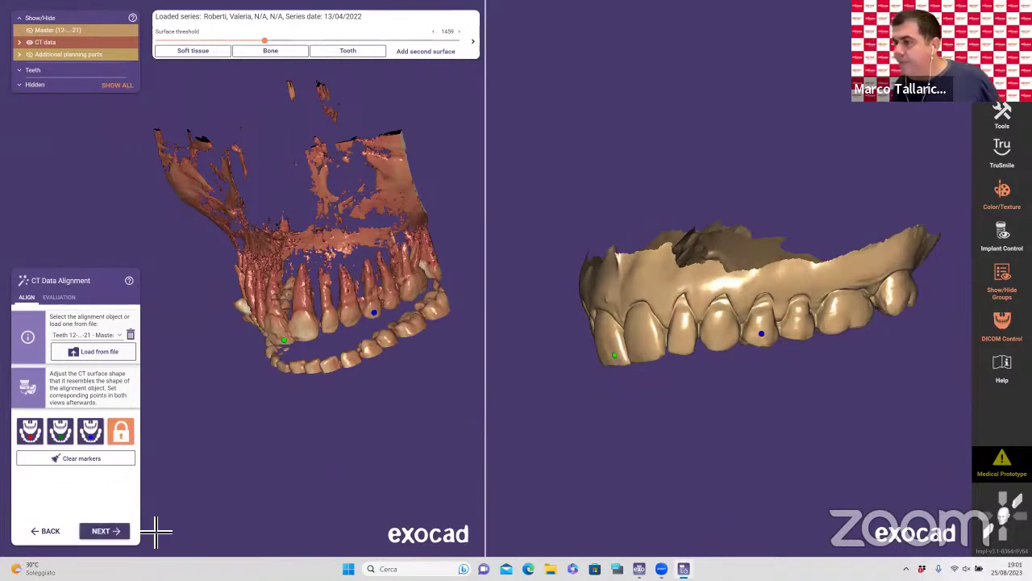
pyautogui.click(111, 531)
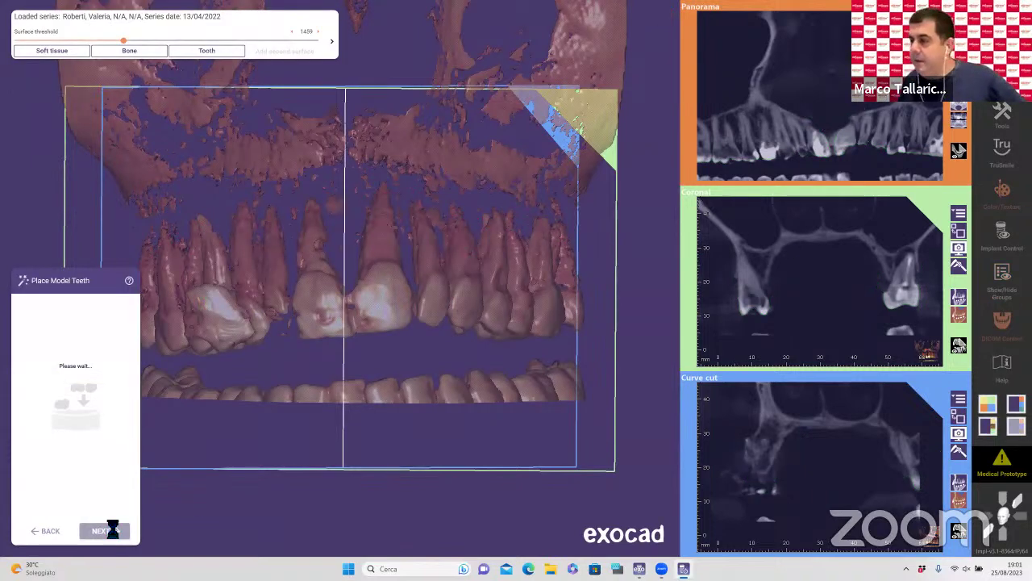
# Step: Leave the model teeth placement for Expert mode and show only the Master scan, with the CT data hidden
pyautogui.click(109, 531)
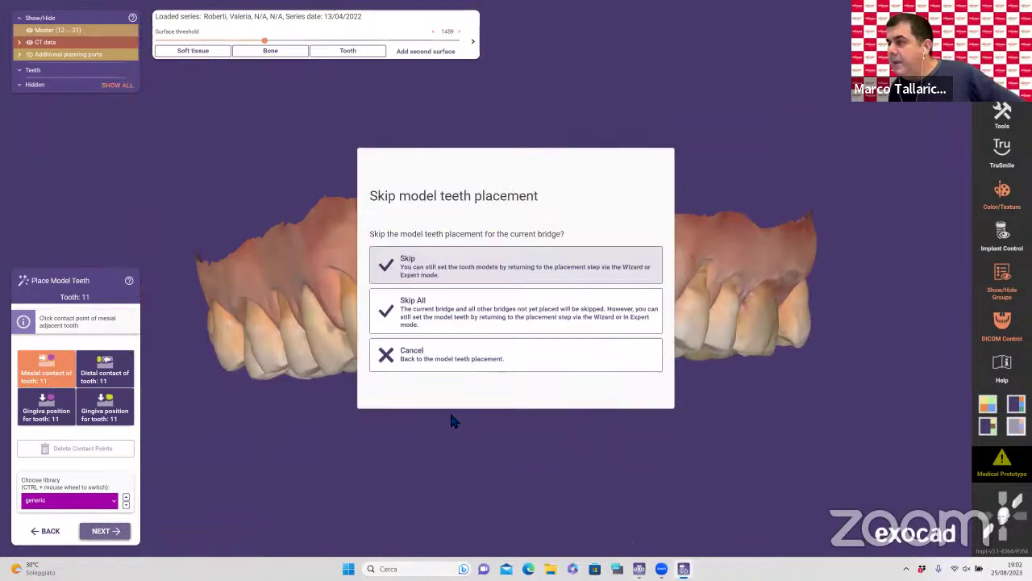
pyautogui.click(490, 358)
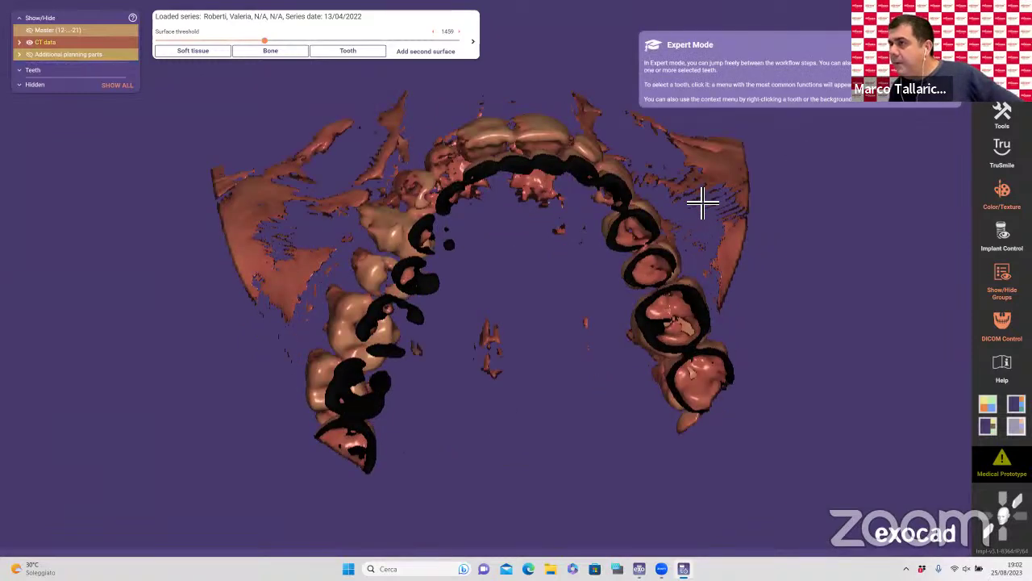
pyautogui.click(31, 42)
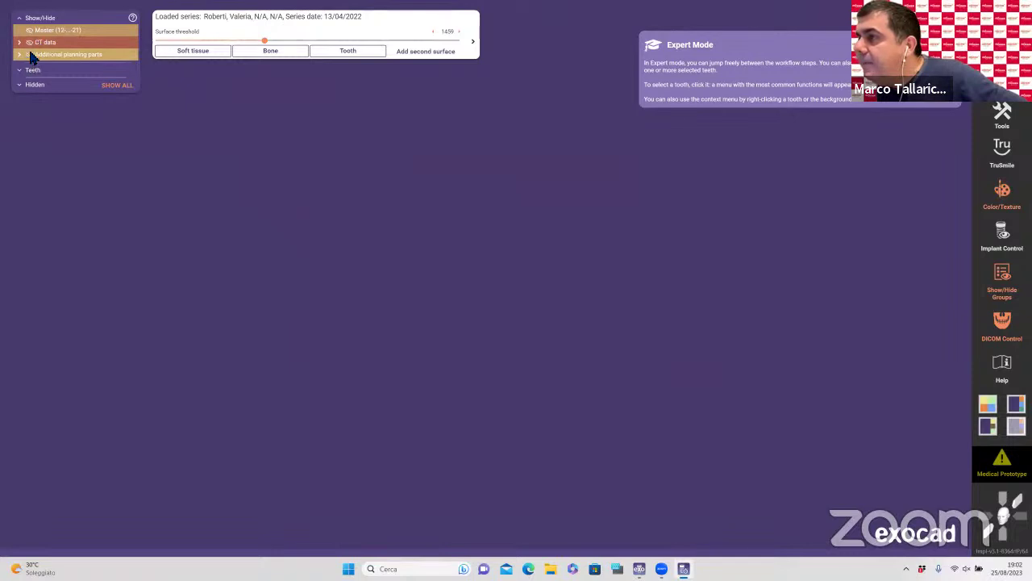
pyautogui.click(37, 33)
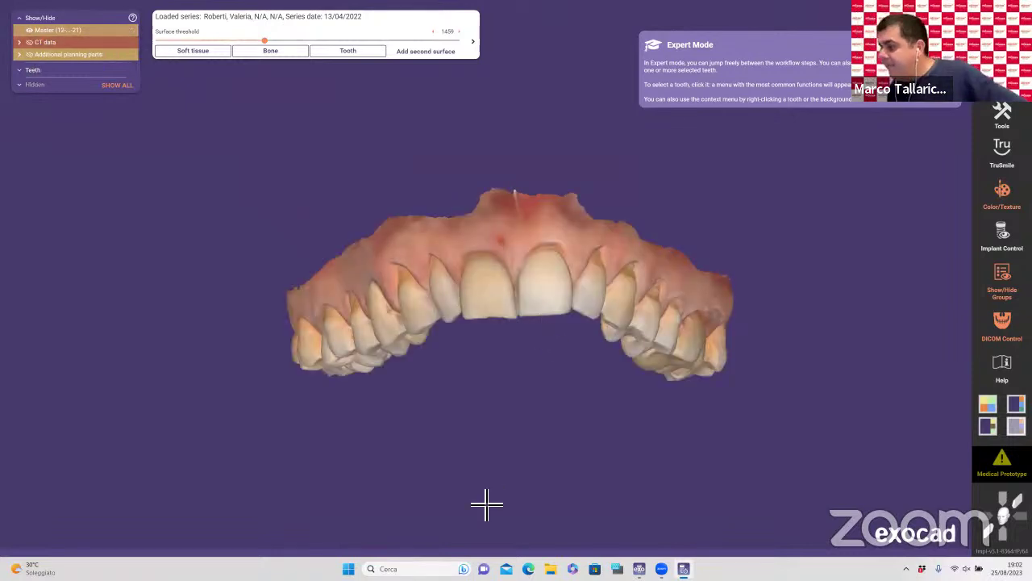
# Step: Extract tooth 11 from the Master scan as a virtual pre-op copy and continue with the changed tooth situation
pyautogui.moveTo(516, 556)
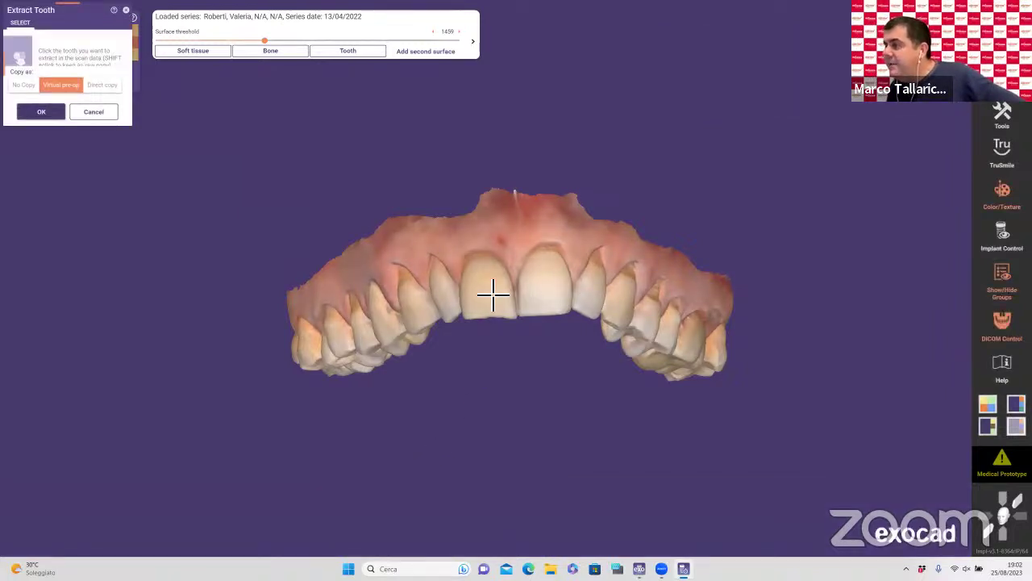
pyautogui.click(520, 324)
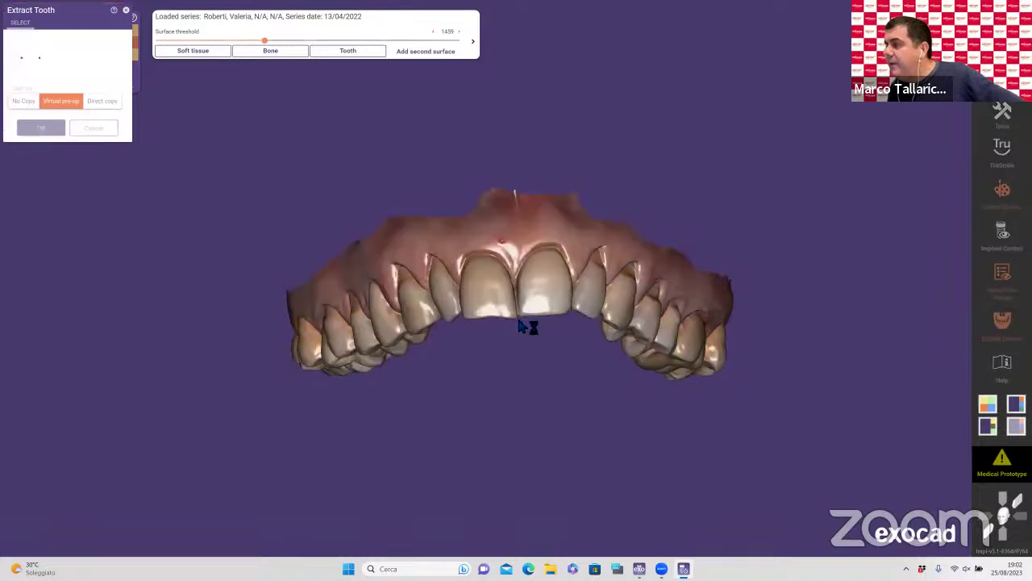
pyautogui.moveTo(530, 373); pyautogui.dragTo(488, 225, button='right')
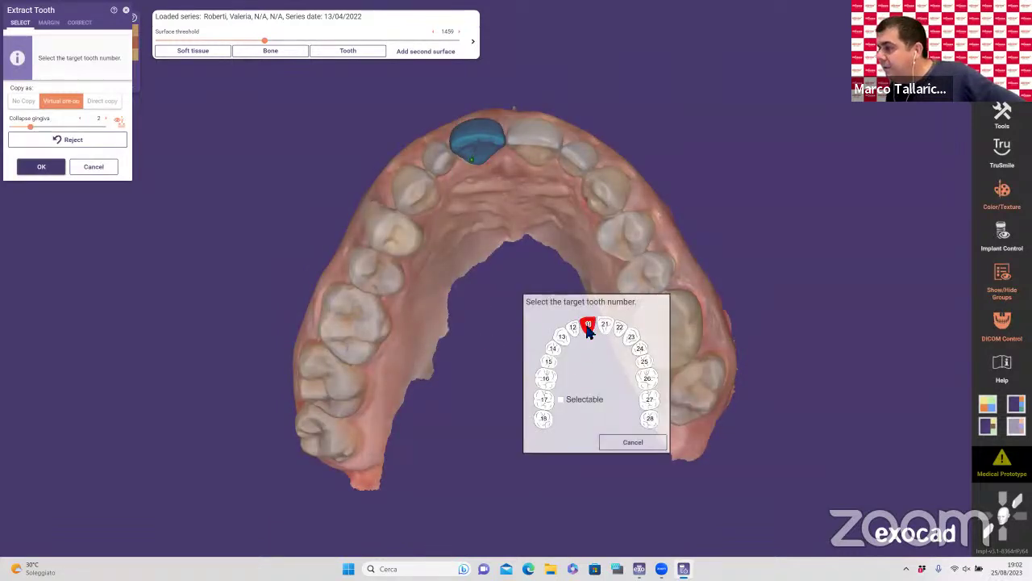
pyautogui.click(588, 324)
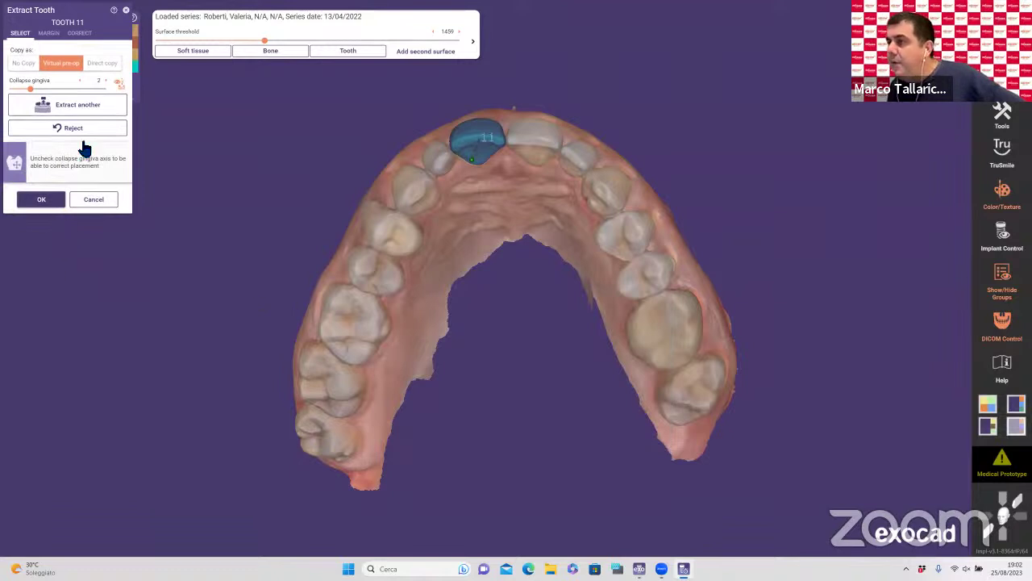
pyautogui.click(44, 199)
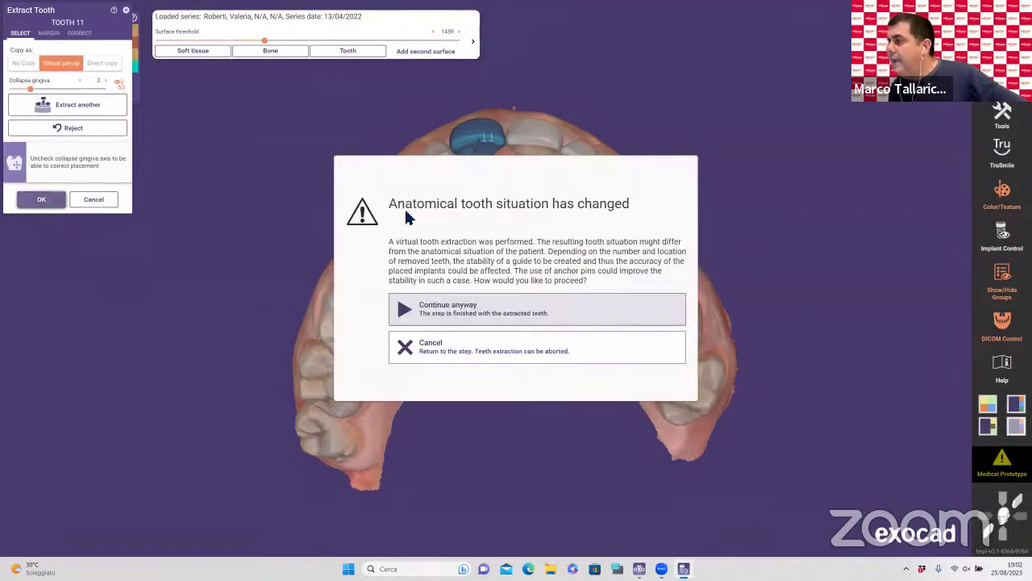
pyautogui.click(476, 313)
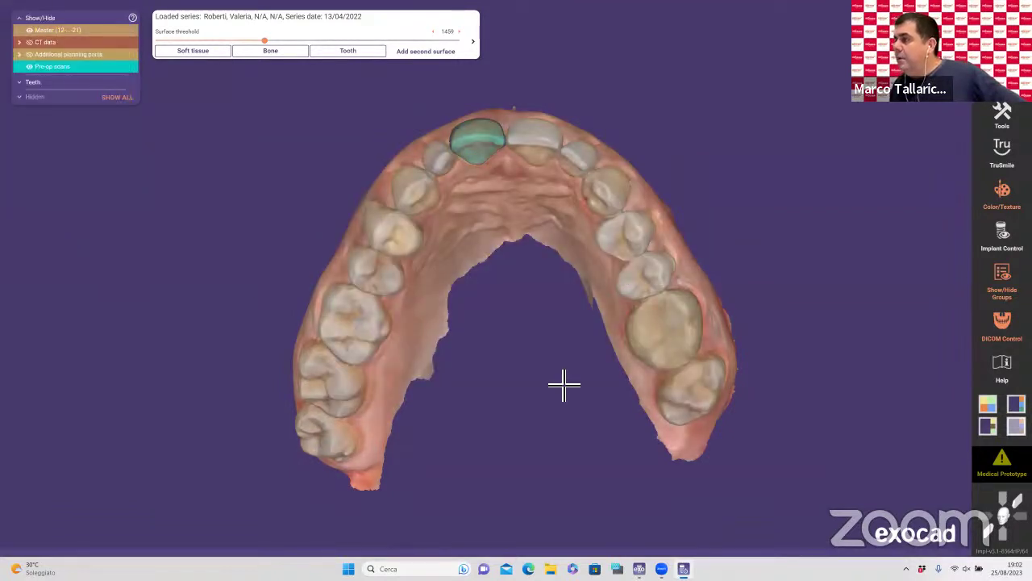
# Step: Hide the pre-op scans and open the model teeth placement for tooth 11
pyautogui.moveTo(565, 375); pyautogui.dragTo(400, 291, button='right')
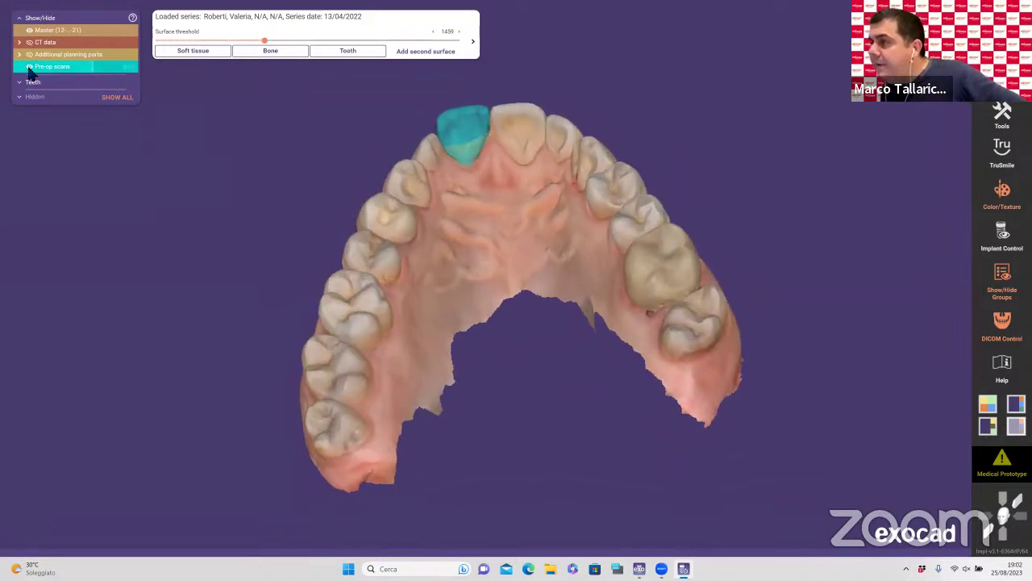
pyautogui.click(93, 67)
pyautogui.moveTo(372, 146); pyautogui.dragTo(502, 372, button='right')
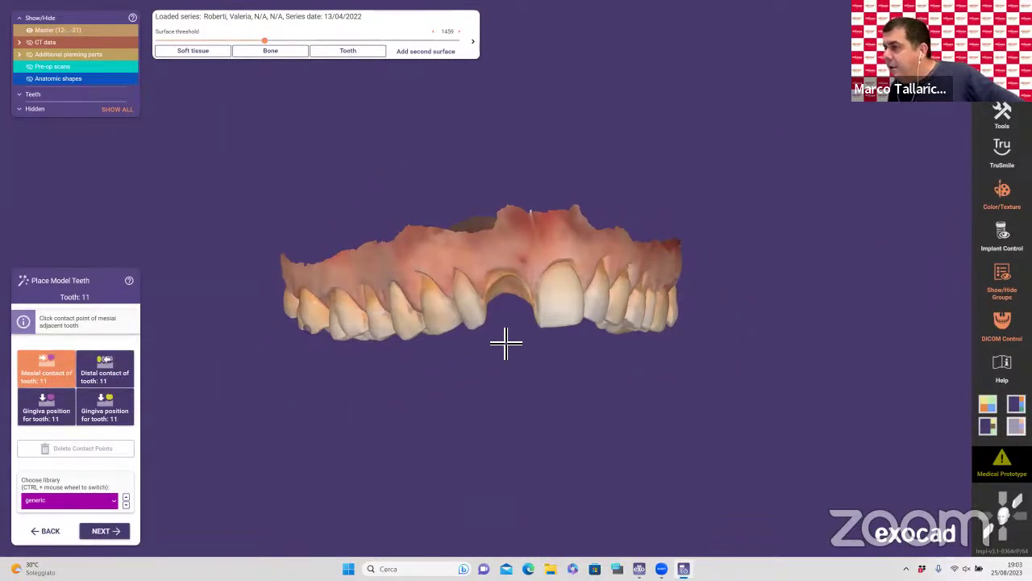
# Step: Set the contact points for model tooth 11: mesial on the adjacent central incisor and distal on the adjacent lateral incisor
pyautogui.click(483, 313)
pyautogui.click(539, 313)
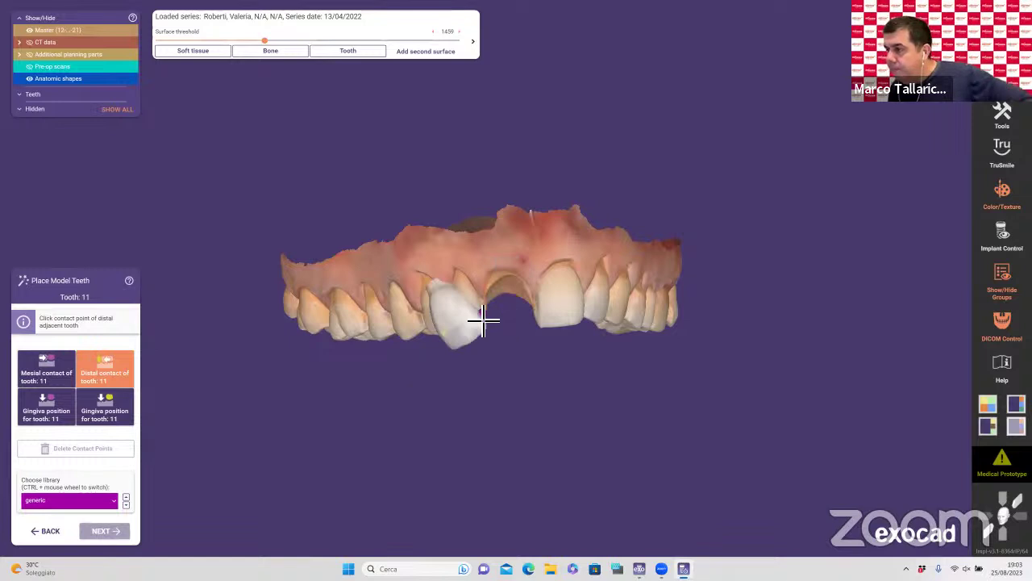
pyautogui.click(484, 318)
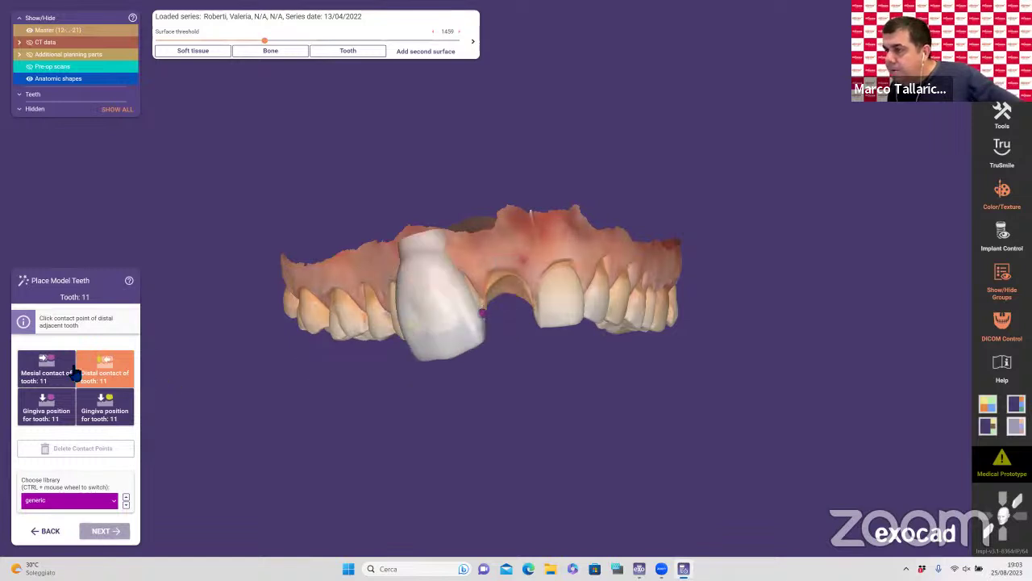
pyautogui.click(542, 315)
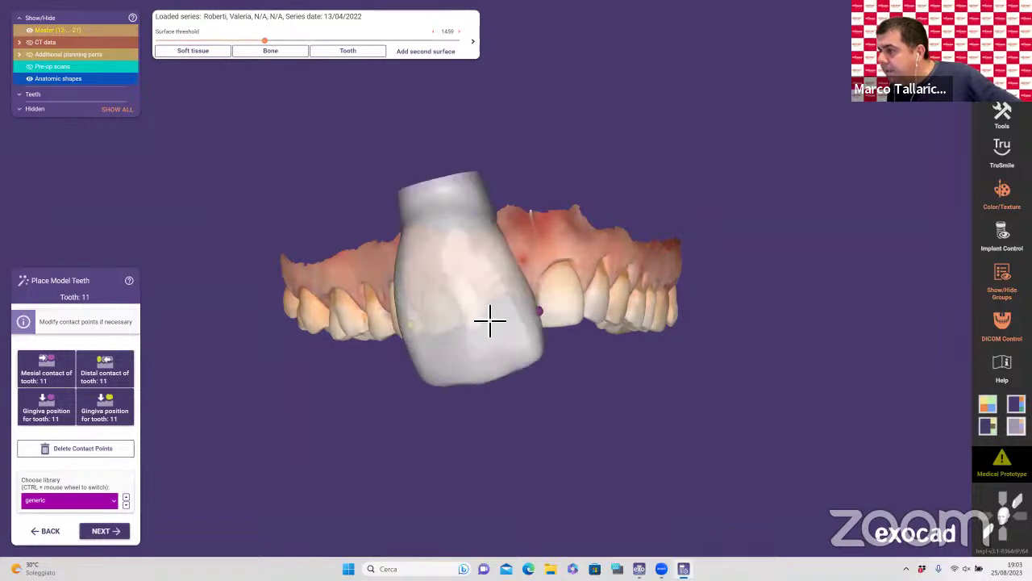
pyautogui.click(97, 373)
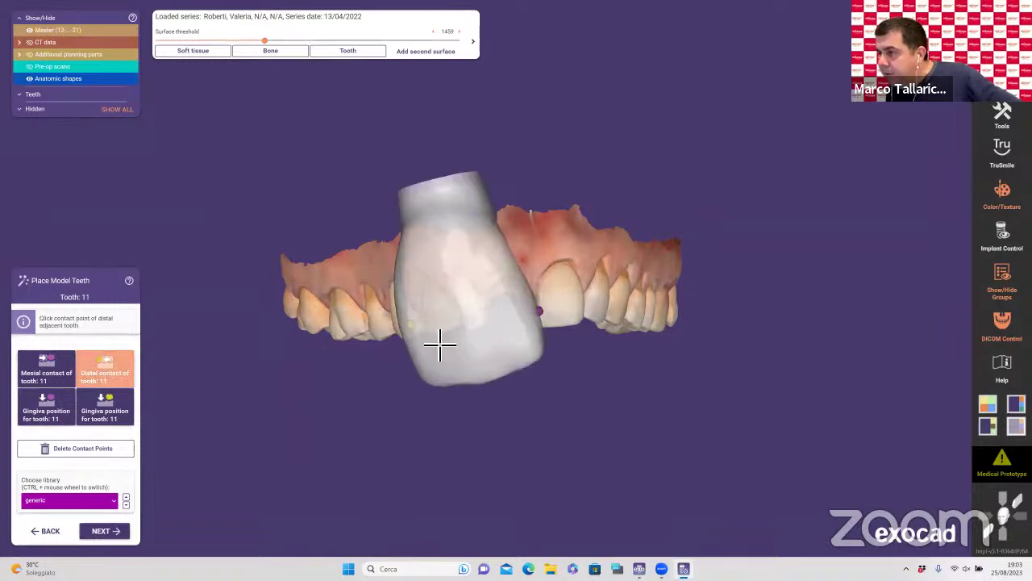
pyautogui.click(486, 323)
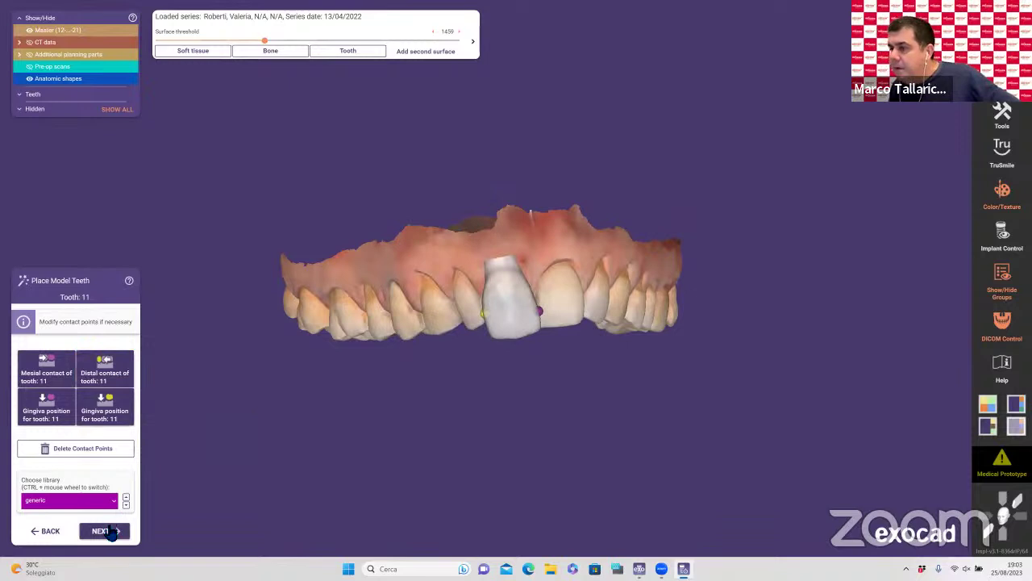
# Step: Switch the model tooth library to robtoly-oval and continue to the model tooth placement correction
pyautogui.click(115, 501)
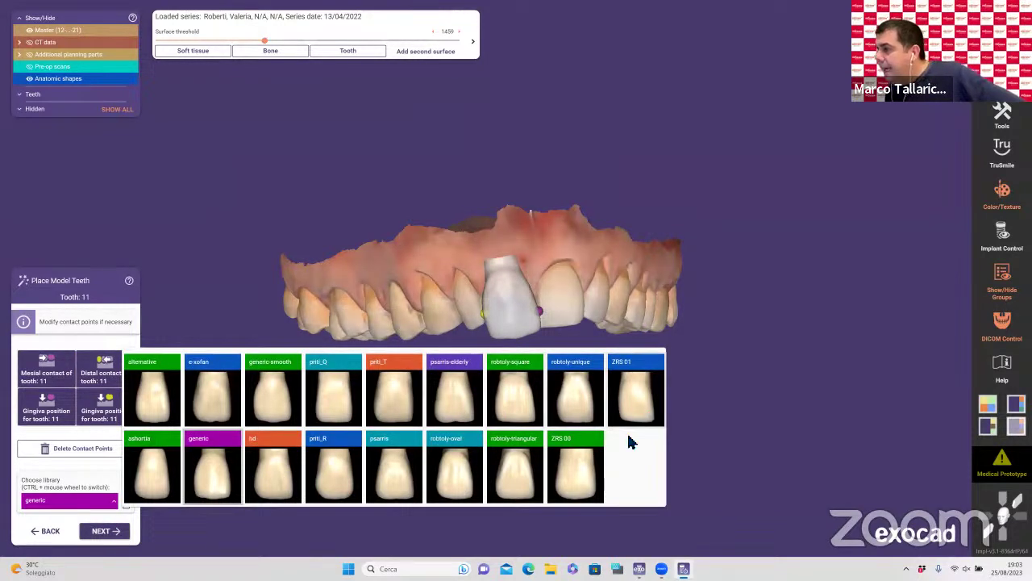
pyautogui.click(456, 474)
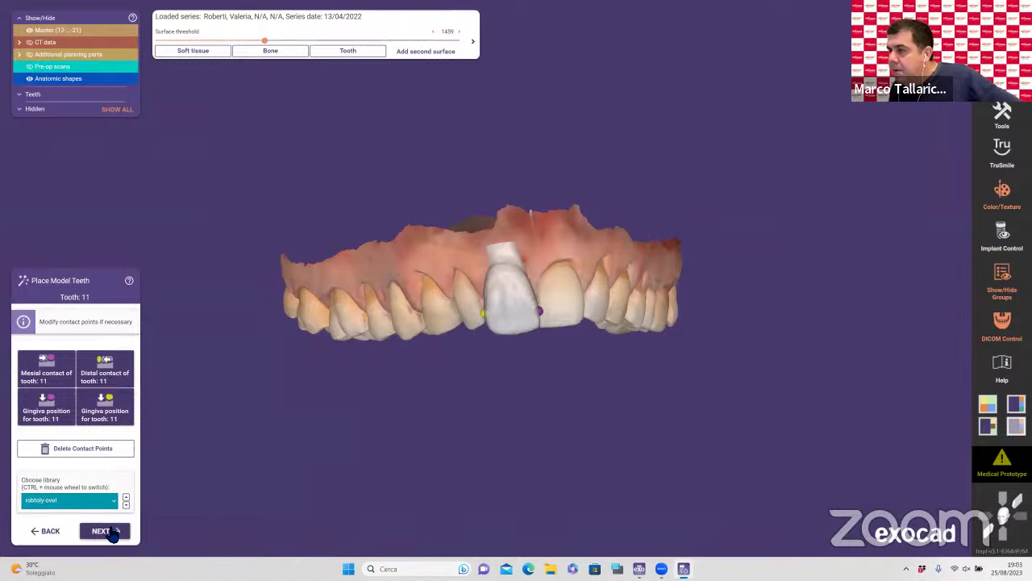
pyautogui.press('Return')
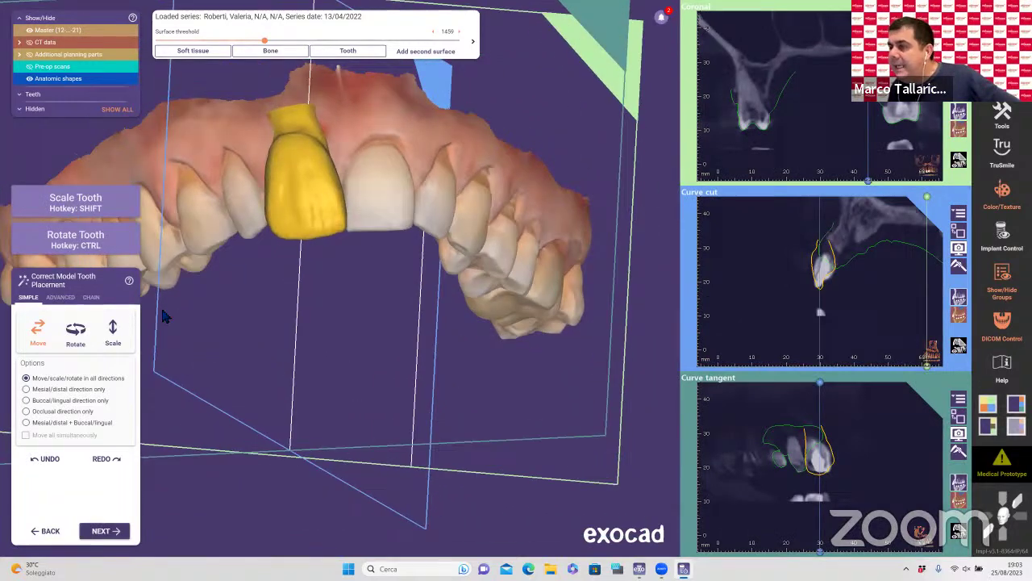
# Step: Scale model tooth 11 to match the neighbouring central incisor and adjust its position in the gap from the front
pyautogui.click(113, 331)
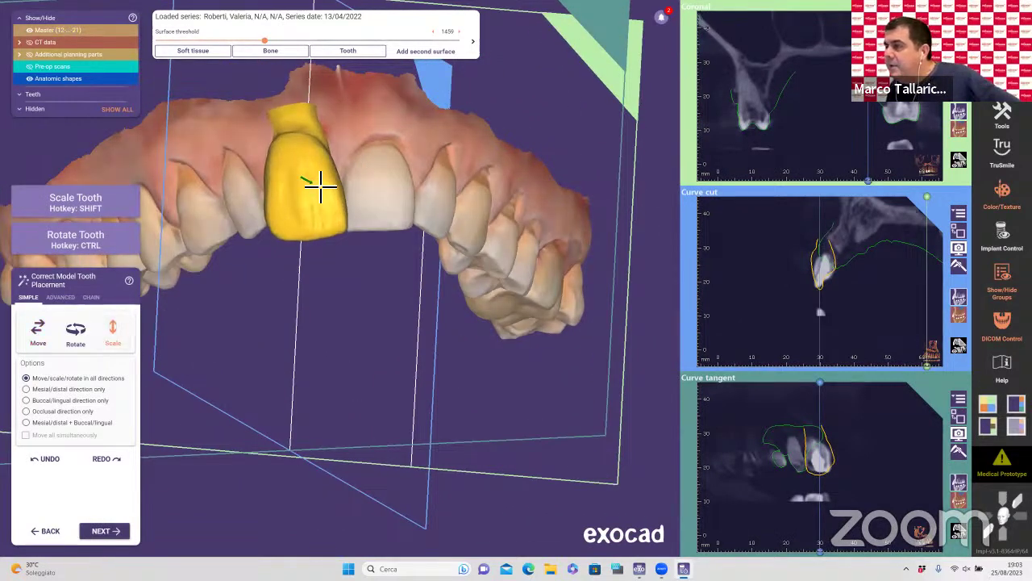
pyautogui.moveTo(320, 194); pyautogui.dragTo(336, 233, button='right')
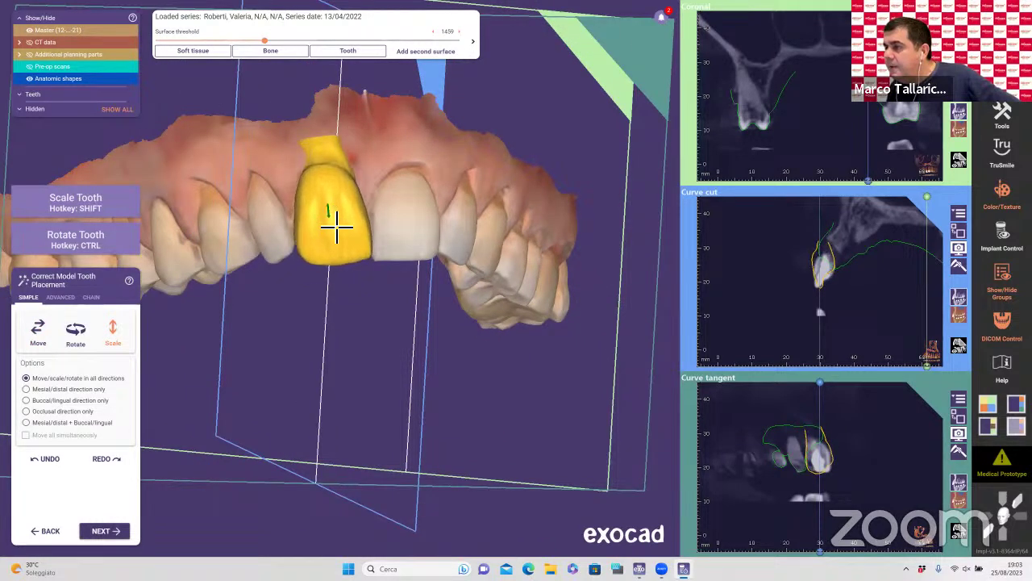
pyautogui.moveTo(308, 305); pyautogui.dragTo(347, 322, button='right')
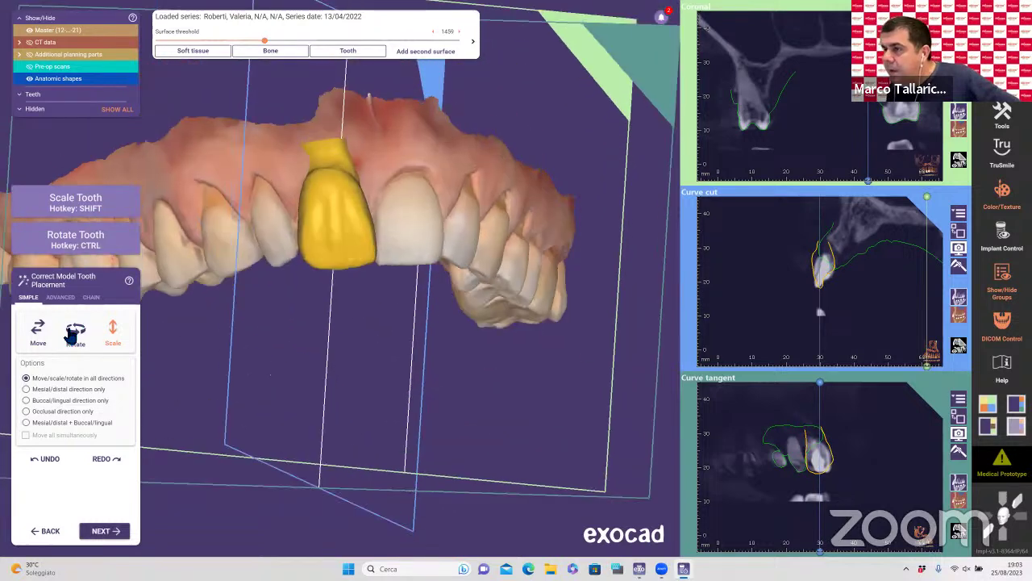
pyautogui.click(114, 327)
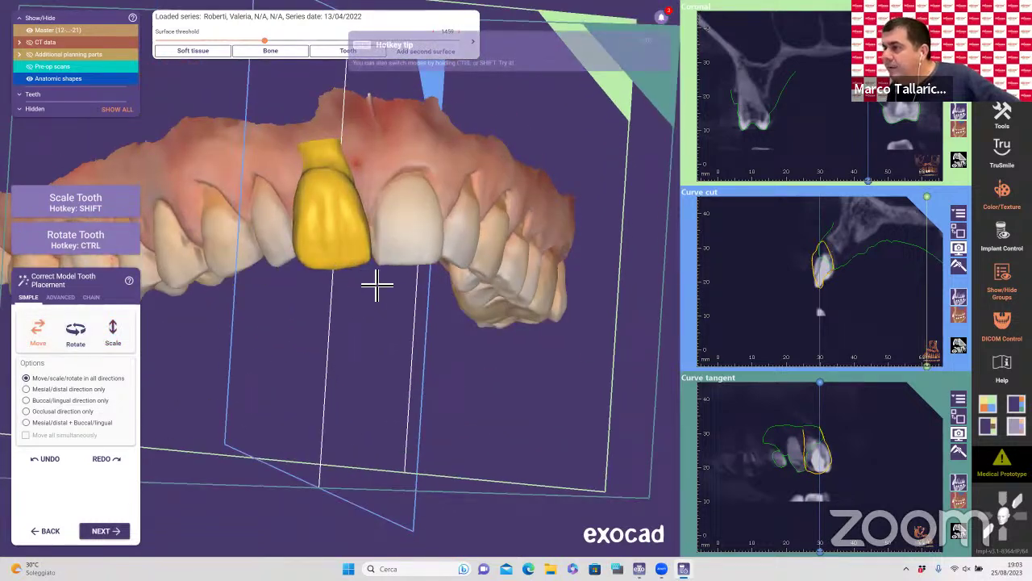
# Step: Move model tooth 11 freely towards the palate in the occlusal view to bring it in line with the arch
pyautogui.moveTo(401, 234); pyautogui.dragTo(397, 212, button='right')
pyautogui.scroll(-4, 413, 275)
pyautogui.scroll(6, 395, 209)
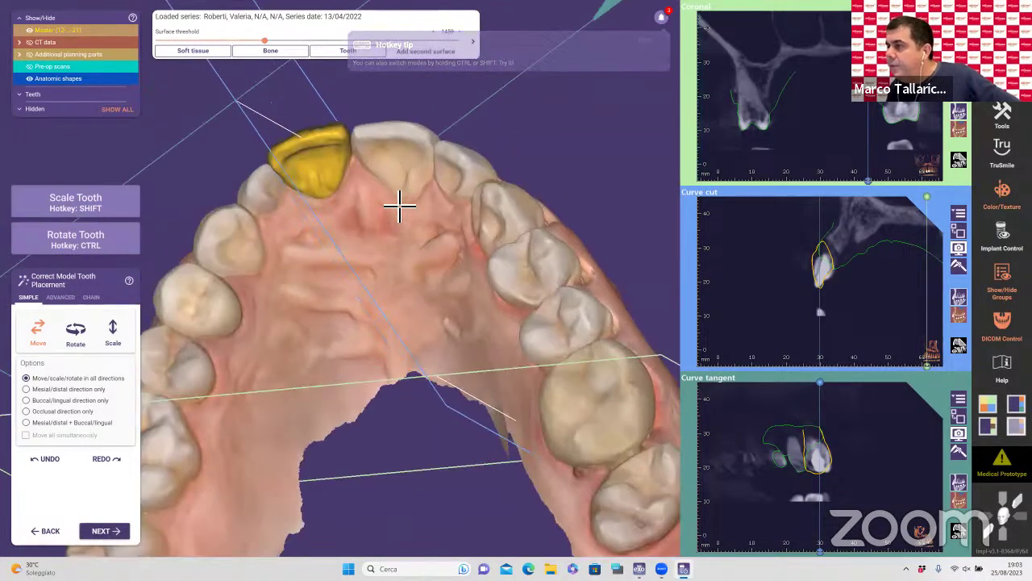
pyautogui.moveTo(326, 169); pyautogui.dragTo(331, 176)
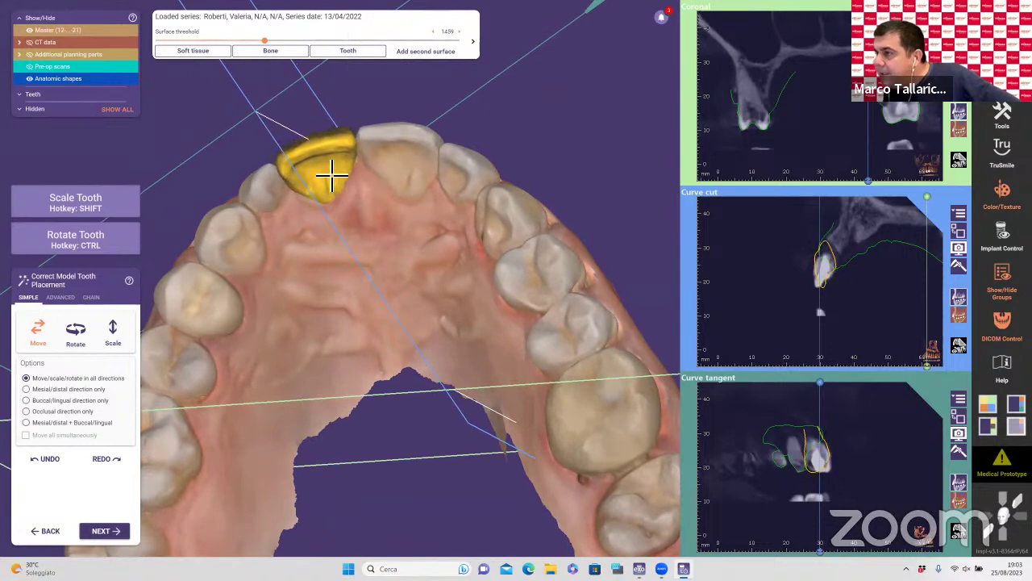
pyautogui.moveTo(431, 115); pyautogui.dragTo(430, 115, button='right')
# Step: Rotate model tooth 11 with the rotation limited to Buccal/lingual tilt
pyautogui.click(76, 330)
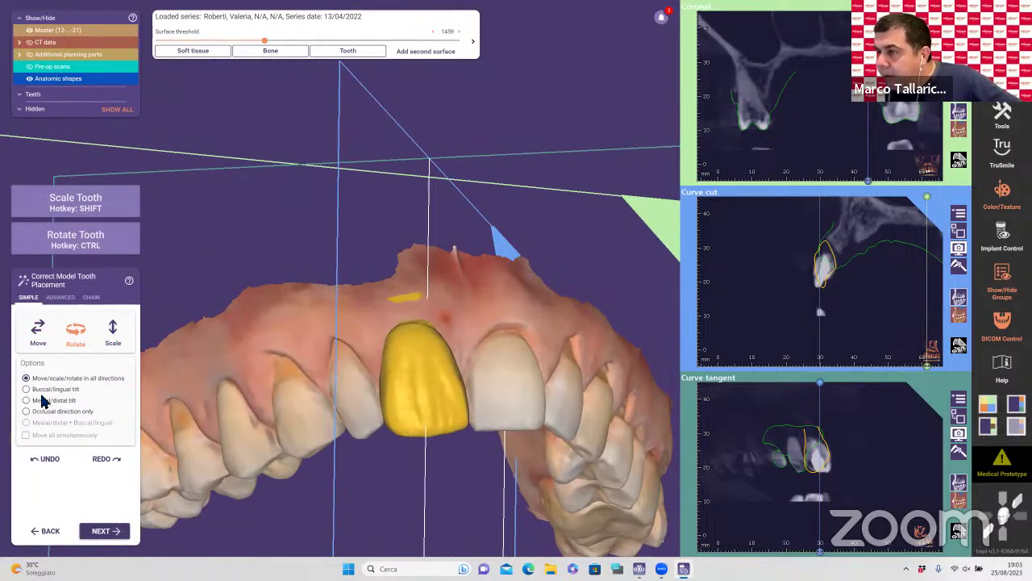
pyautogui.moveTo(223, 281); pyautogui.dragTo(607, 392, button='right')
pyautogui.moveTo(607, 393); pyautogui.dragTo(609, 283)
pyautogui.moveTo(609, 282); pyautogui.dragTo(594, 282, button='right')
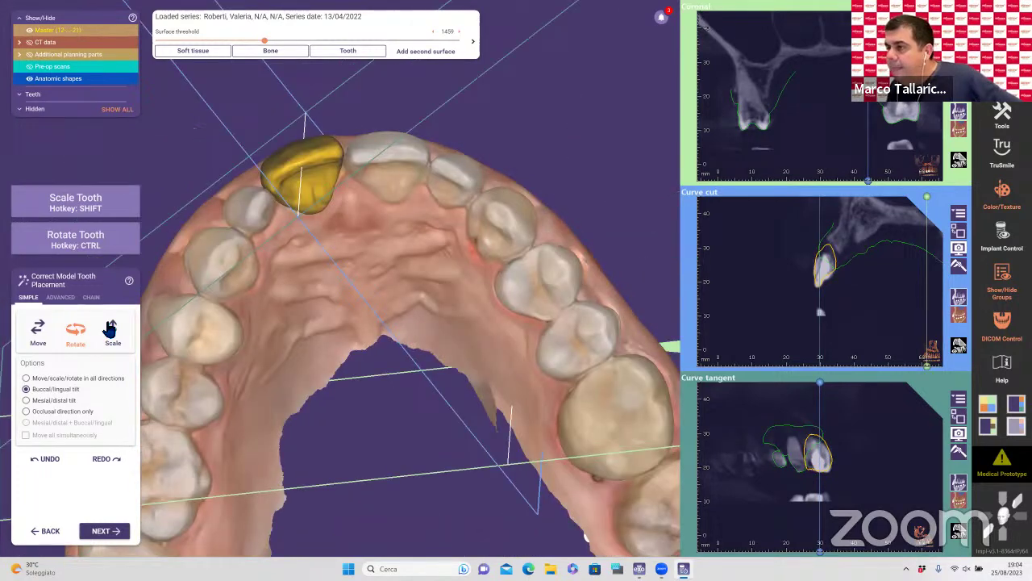
# Step: Shift model tooth 11 in the buccal/lingual direction only, and refine its position from the front with movement in all directions
pyautogui.click(37, 331)
pyautogui.moveTo(313, 208); pyautogui.dragTo(240, 223)
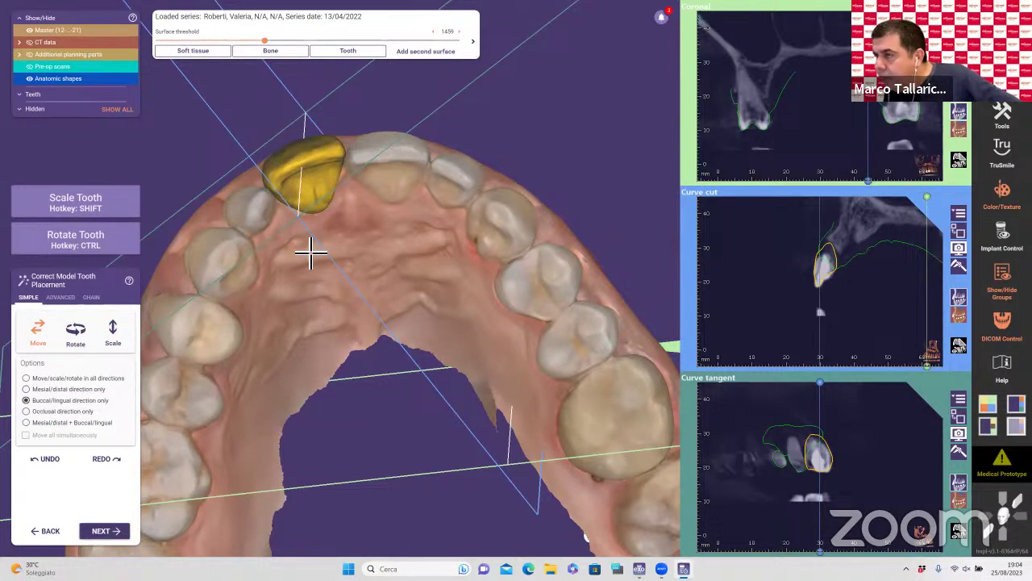
pyautogui.moveTo(312, 204); pyautogui.dragTo(320, 199)
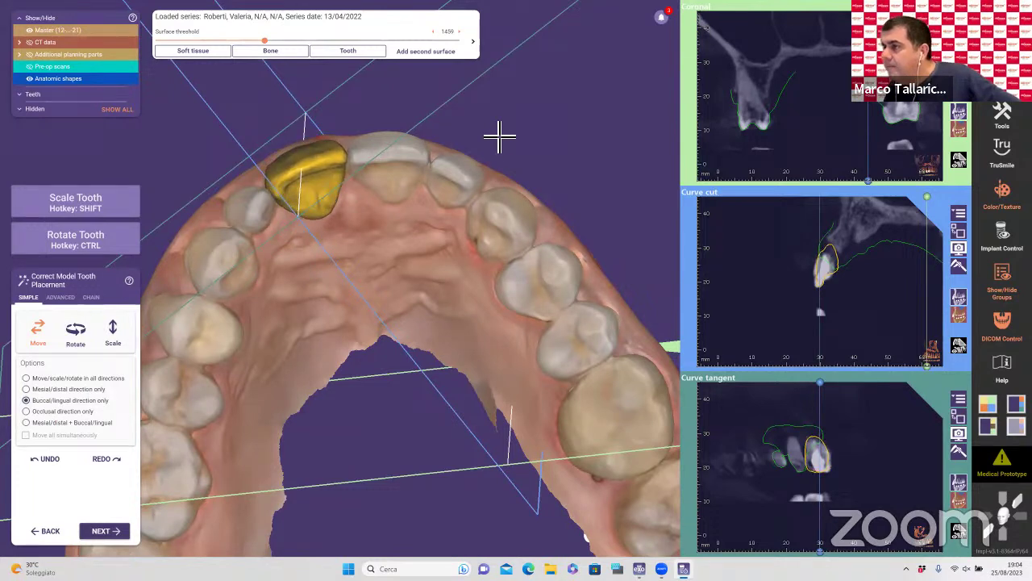
pyautogui.moveTo(433, 188); pyautogui.dragTo(431, 198, button='right')
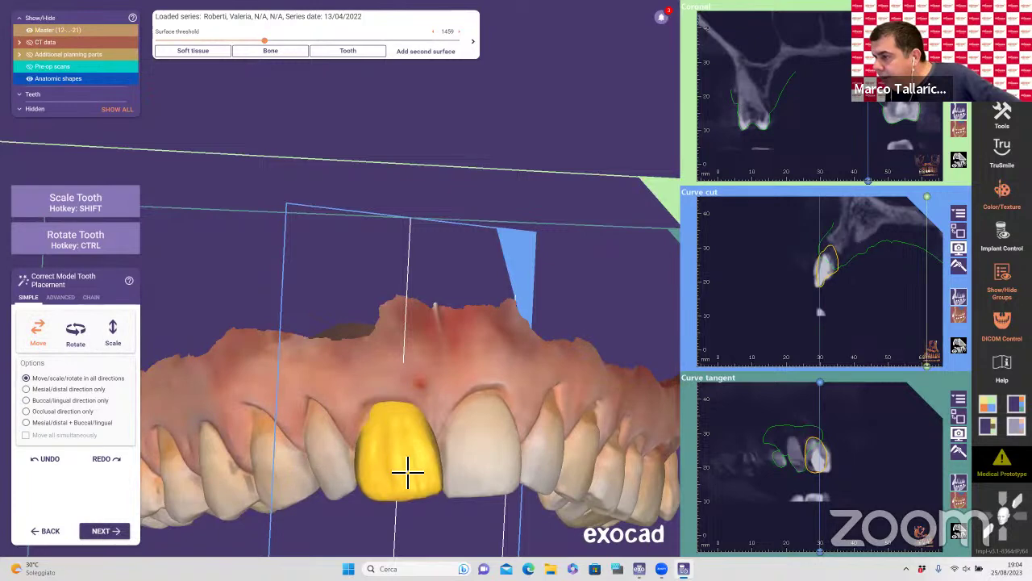
pyautogui.moveTo(505, 395); pyautogui.dragTo(387, 449, button='right')
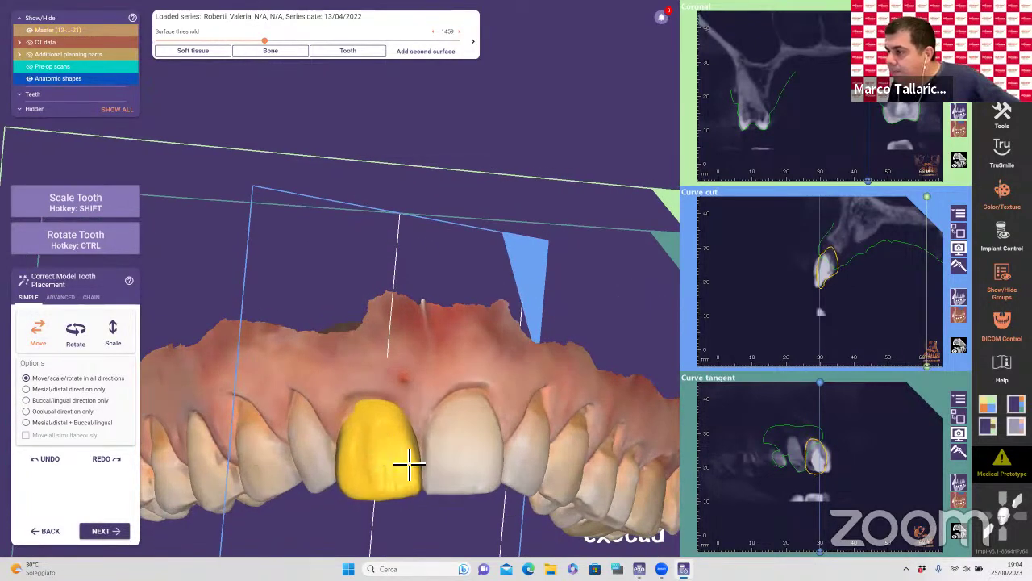
pyautogui.moveTo(507, 480); pyautogui.dragTo(235, 250, button='right')
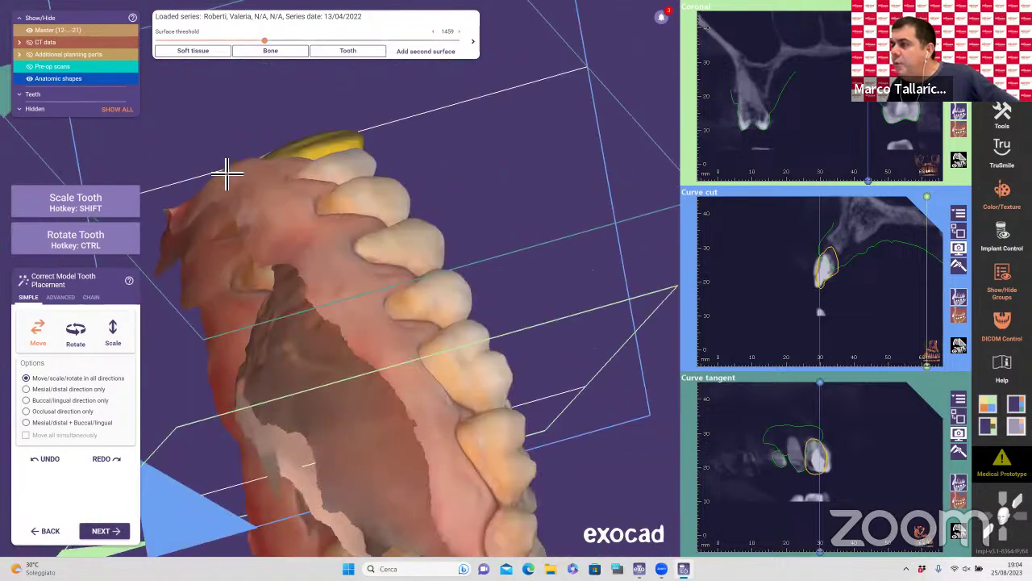
# Step: Compare model tooth 11 with the extracted original by toggling the anatomic shapes and pre-op scans, leaving the pre-op scans hidden
pyautogui.click(30, 79)
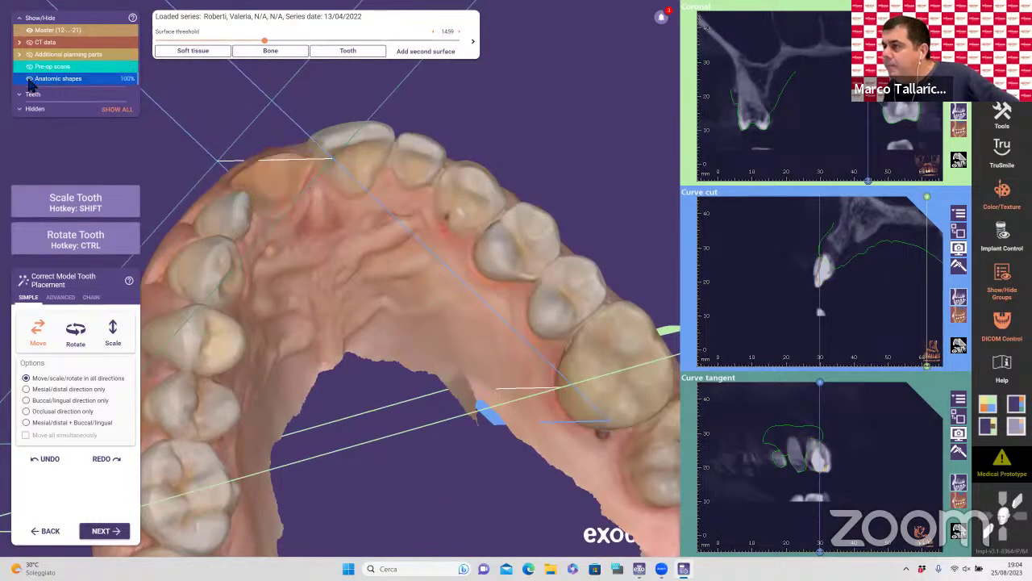
pyautogui.click(30, 79)
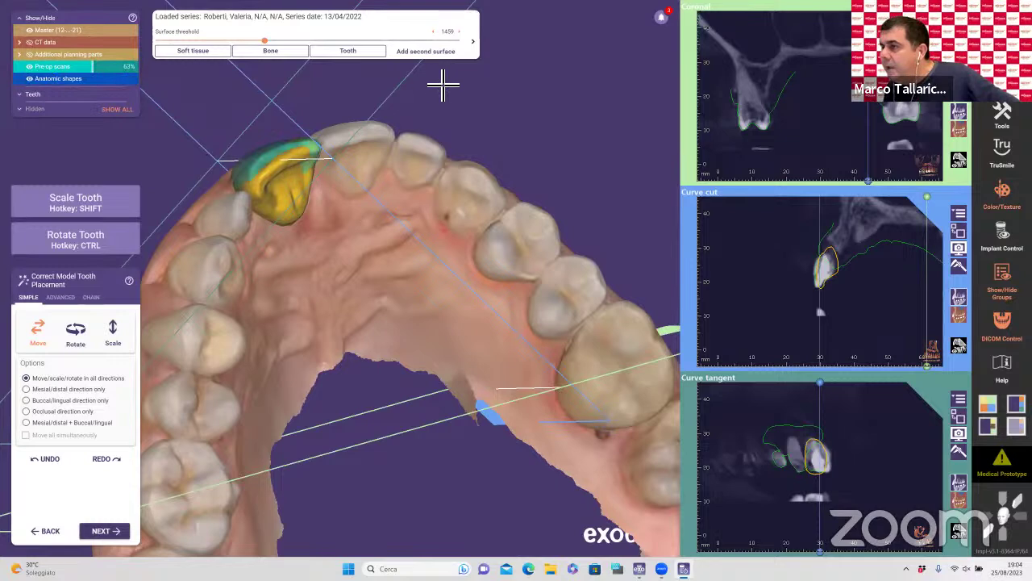
pyautogui.moveTo(438, 87); pyautogui.dragTo(500, 152, button='right')
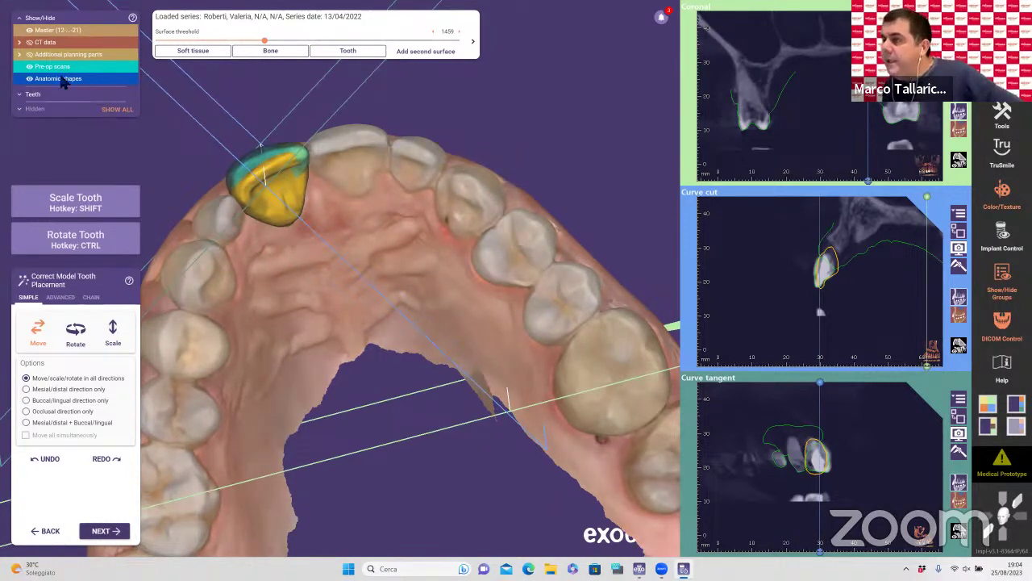
pyautogui.moveTo(40, 66); pyautogui.dragTo(91, 66)
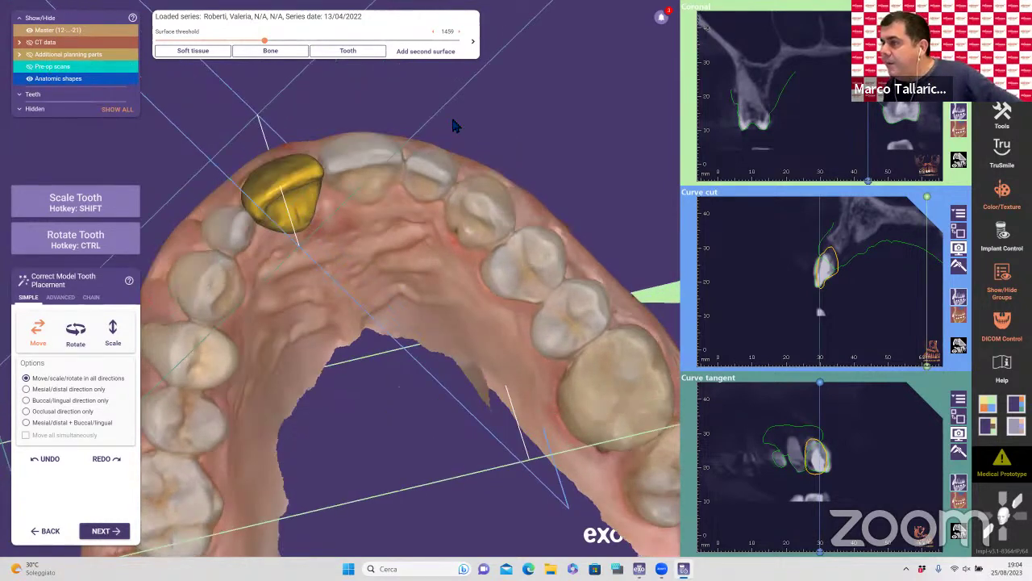
# Step: Continue to implant positioning for tooth 11, hide the CT data and make the Master scan opaque
pyautogui.click(113, 537)
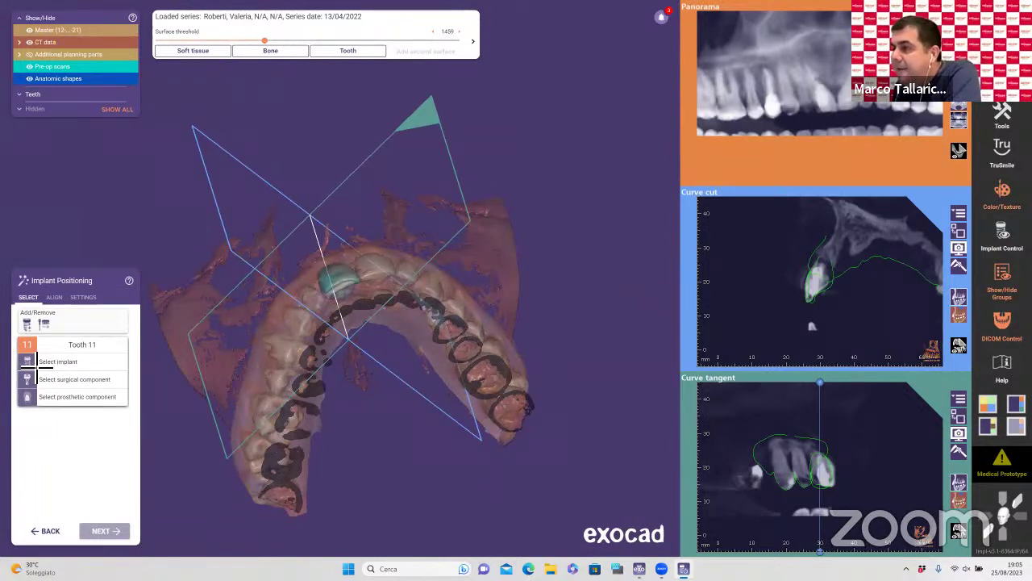
pyautogui.moveTo(428, 178); pyautogui.dragTo(380, 392, button='right')
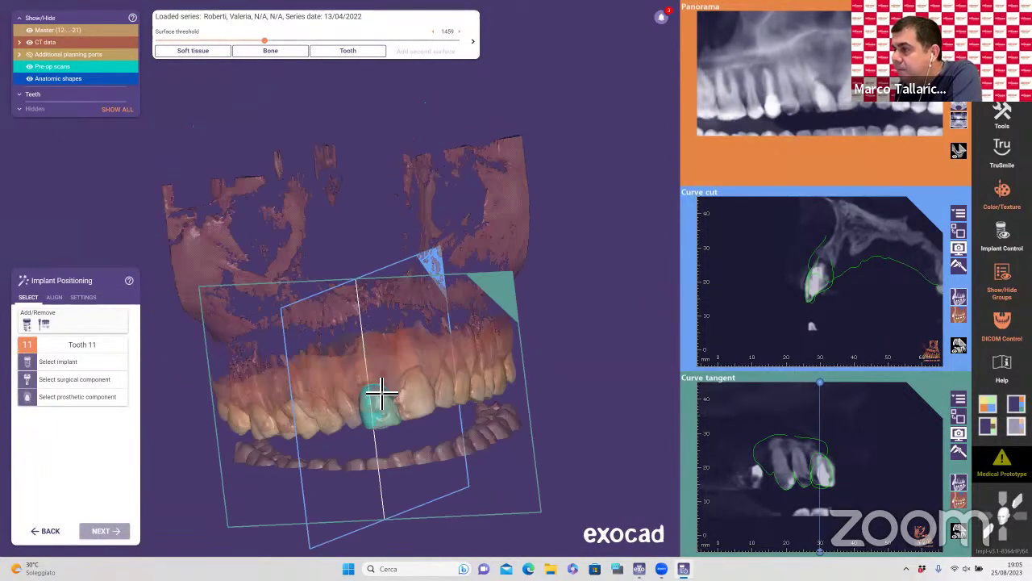
pyautogui.scroll(2, 394, 389)
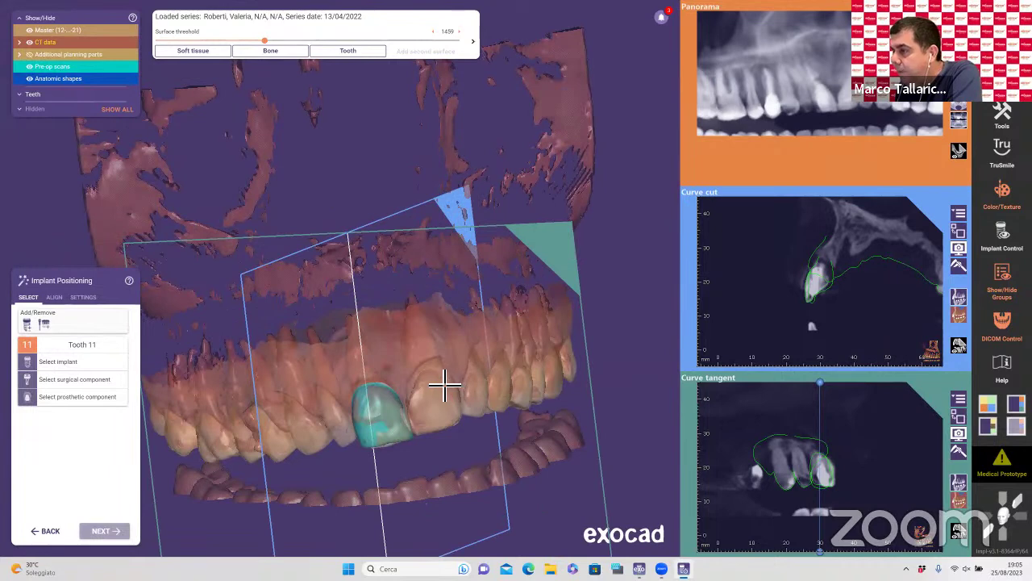
pyautogui.moveTo(446, 388); pyautogui.dragTo(394, 333, button='right')
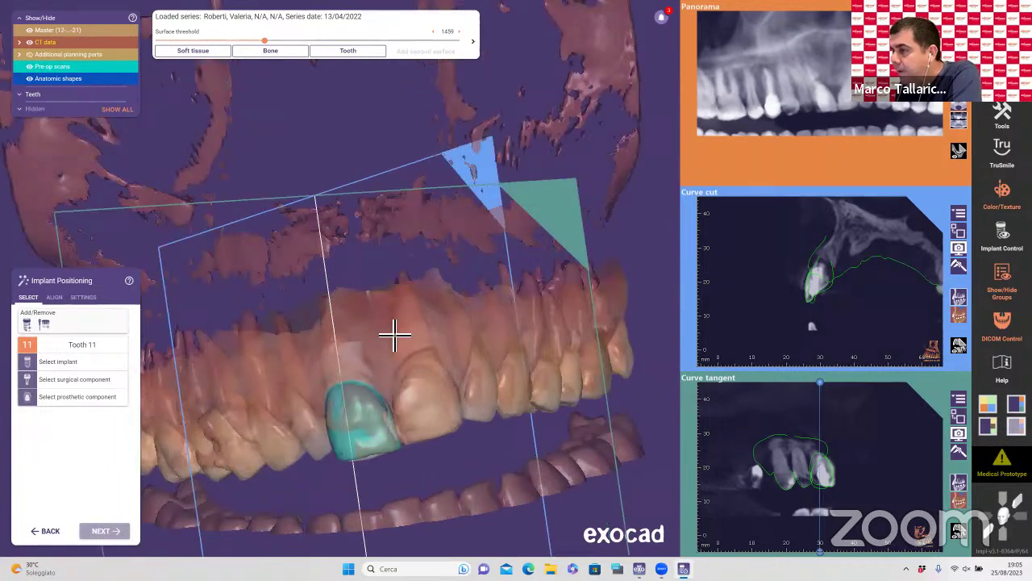
pyautogui.click(29, 42)
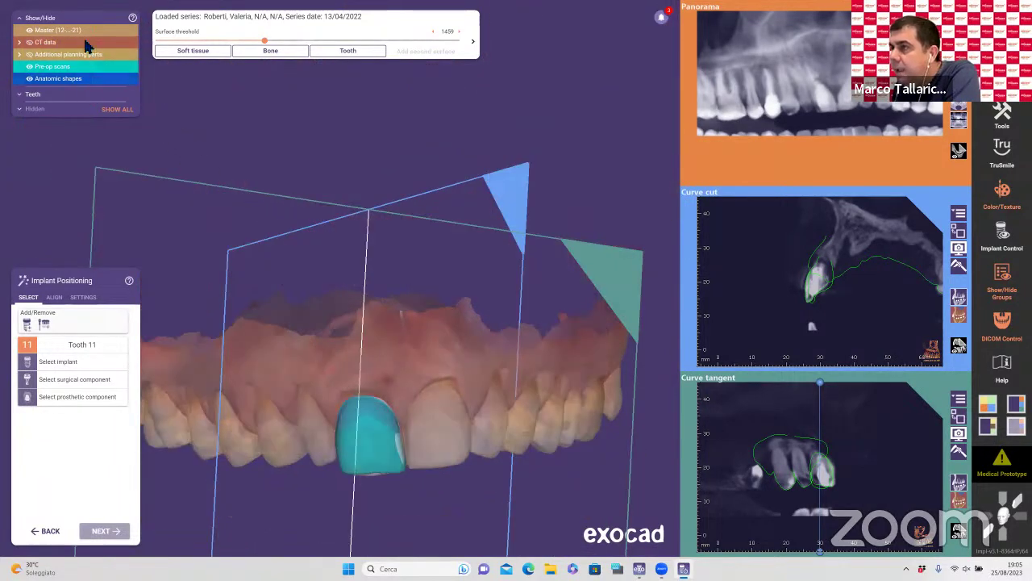
pyautogui.moveTo(94, 30); pyautogui.dragTo(136, 31)
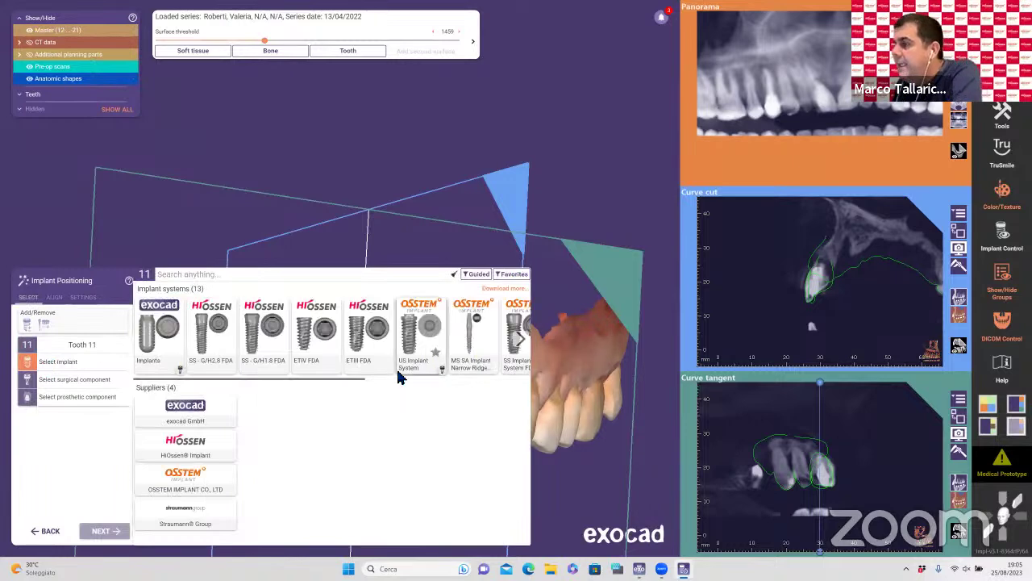
# Step: Select the OSSTEM TS Implant System for tooth 11 with Ø 4.0 mm TSIII and 13 mm length, and confirm it
pyautogui.moveTo(348, 383); pyautogui.dragTo(475, 382)
pyautogui.click(347, 337)
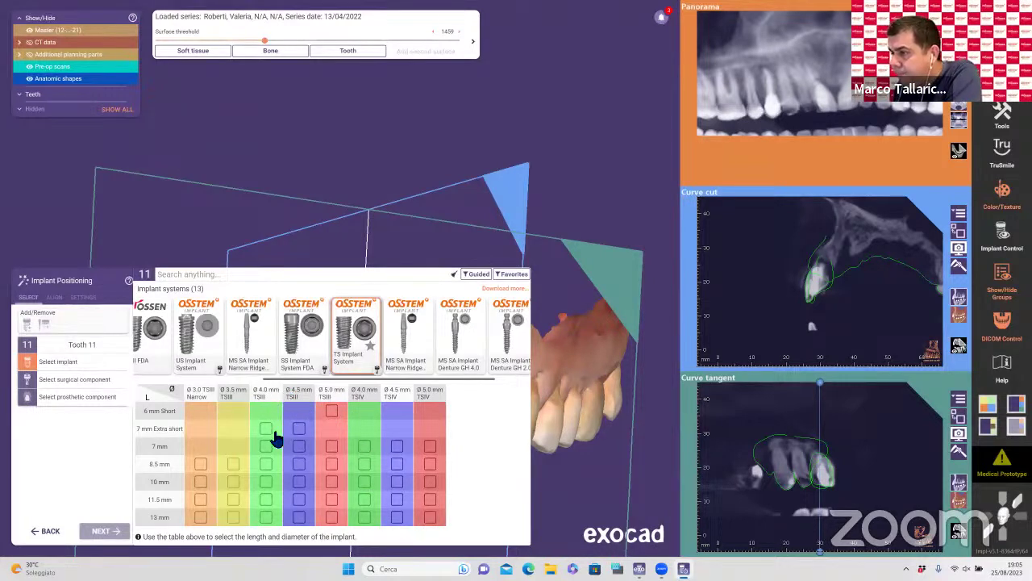
pyautogui.click(267, 517)
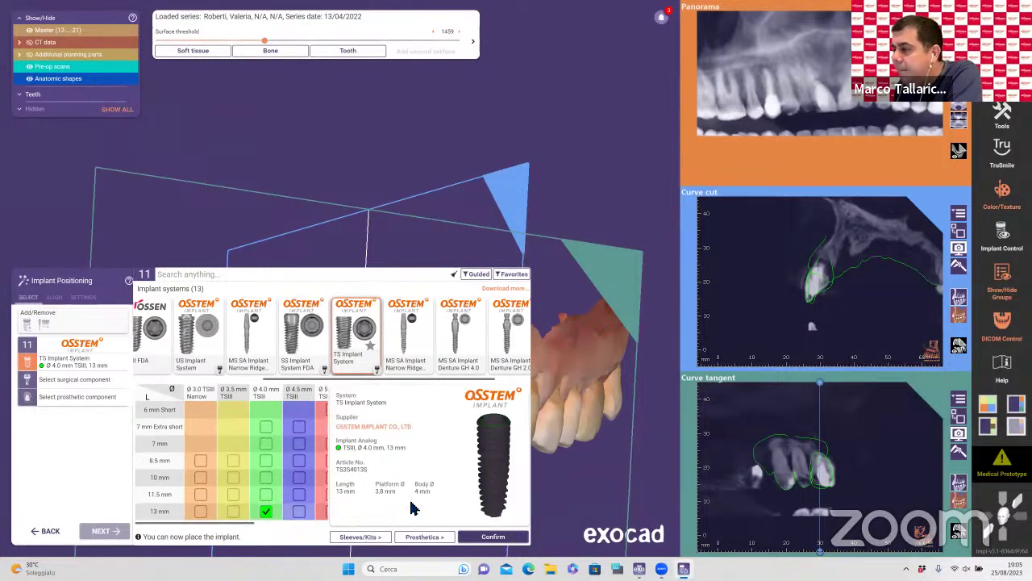
pyautogui.click(493, 537)
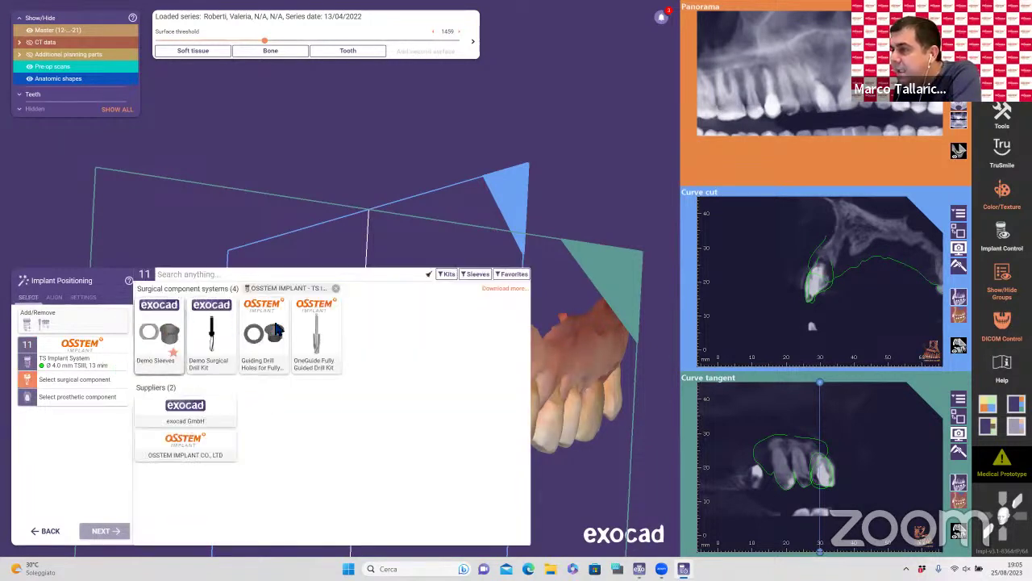
# Step: Select and confirm OSSTEM Guiding Drill Holes for Fully Guided Surgery for tooth 11, with the Ø 5.1 mm closed hole for normal bone quality
pyautogui.click(269, 331)
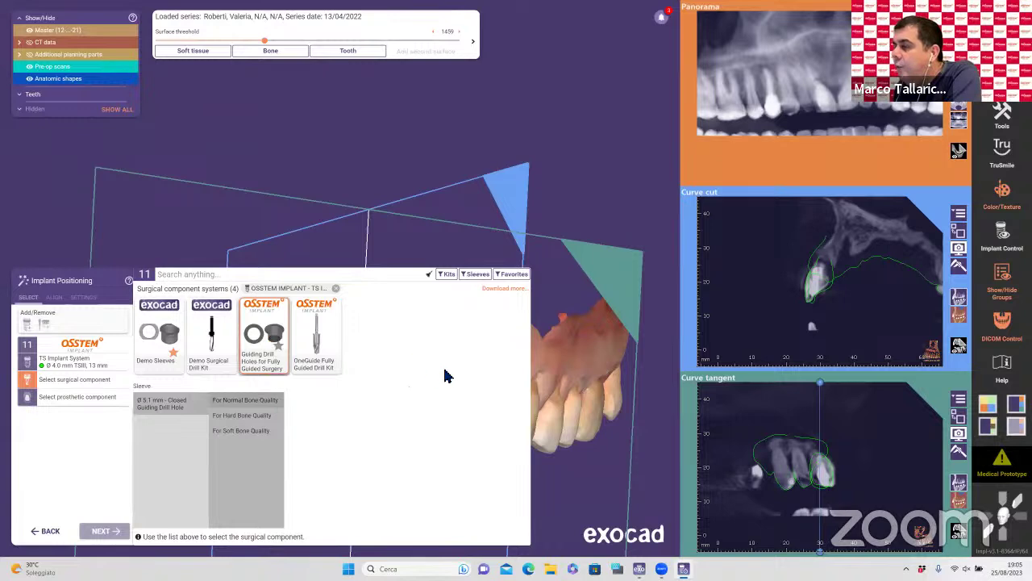
pyautogui.click(259, 403)
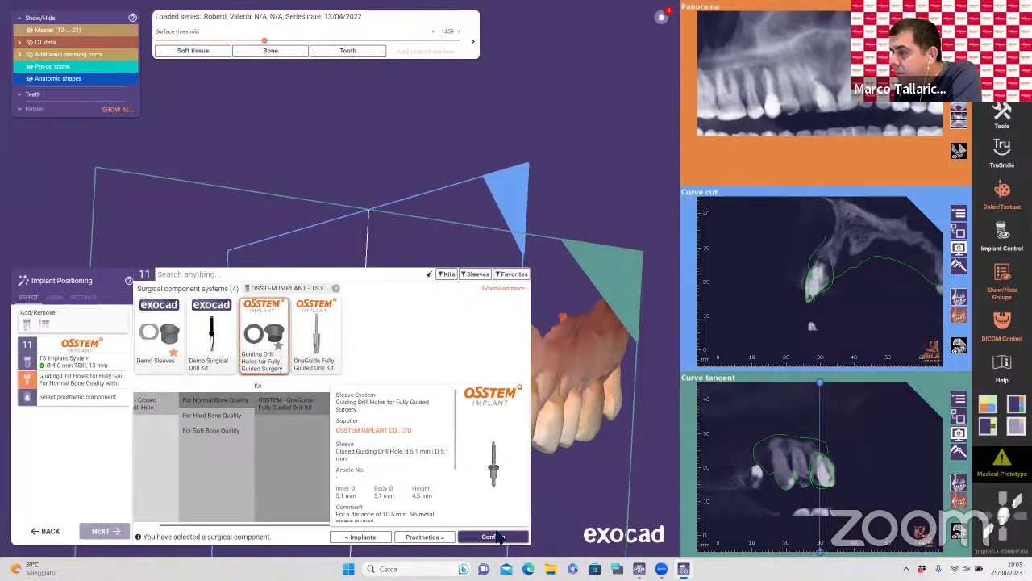
pyautogui.click(493, 536)
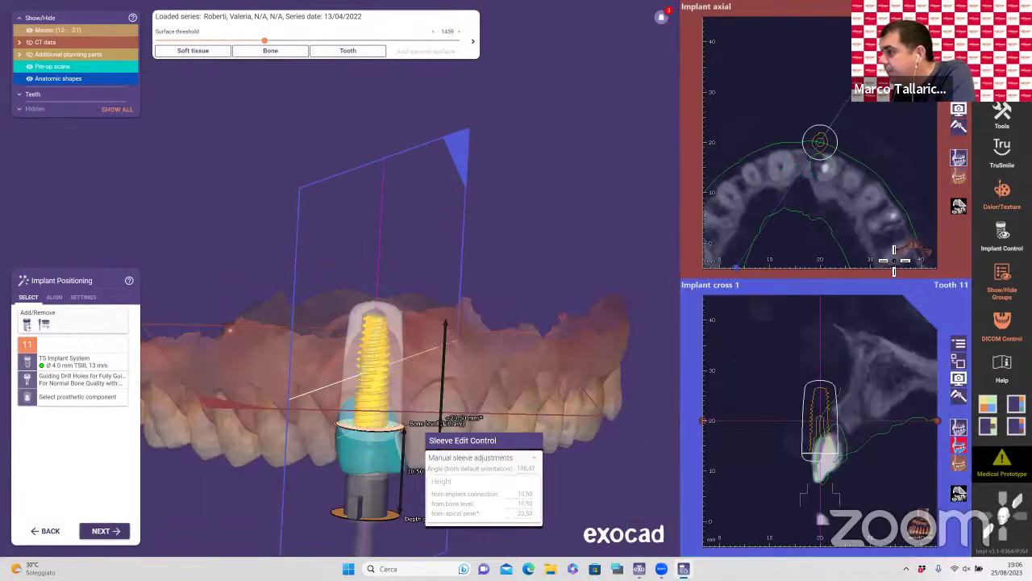
# Step: Enlarge the implant cross-section of tooth 11, and move and tilt the implant buccolingually within the bone
pyautogui.click(960, 361)
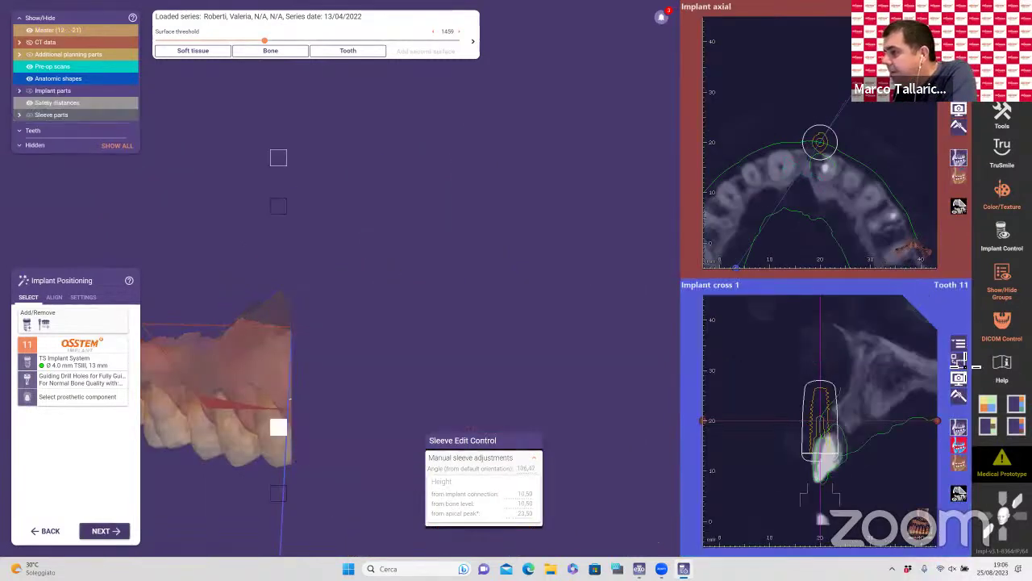
pyautogui.moveTo(389, 268); pyautogui.dragTo(392, 240)
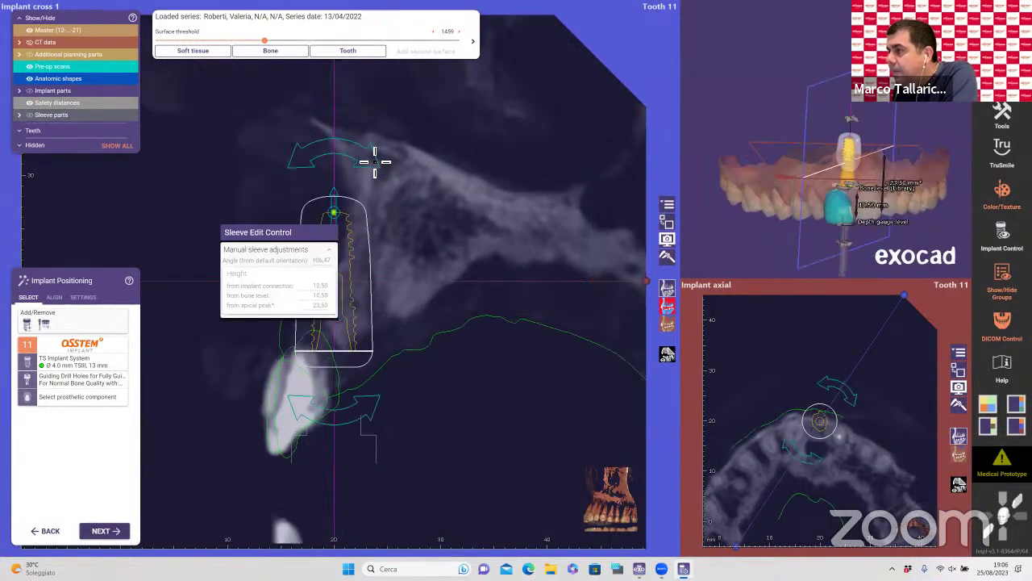
pyautogui.moveTo(376, 162); pyautogui.dragTo(438, 223)
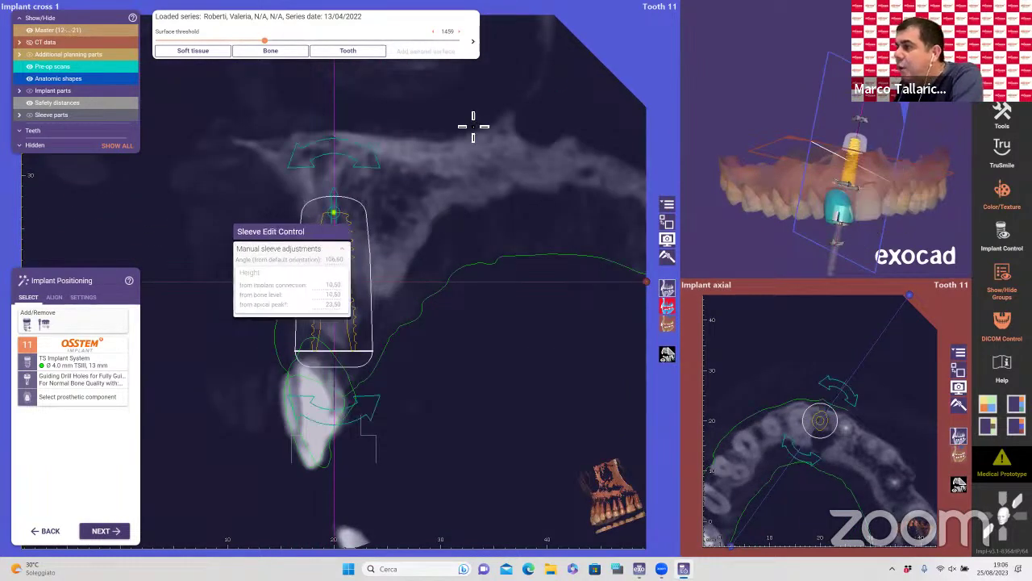
pyautogui.moveTo(349, 284); pyautogui.dragTo(355, 269)
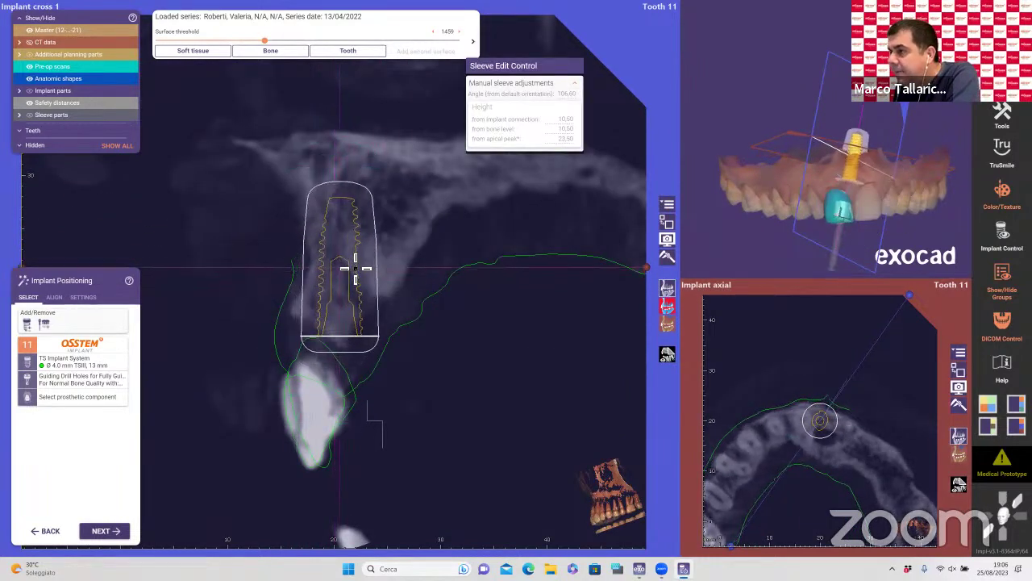
pyautogui.moveTo(319, 335); pyautogui.dragTo(288, 394)
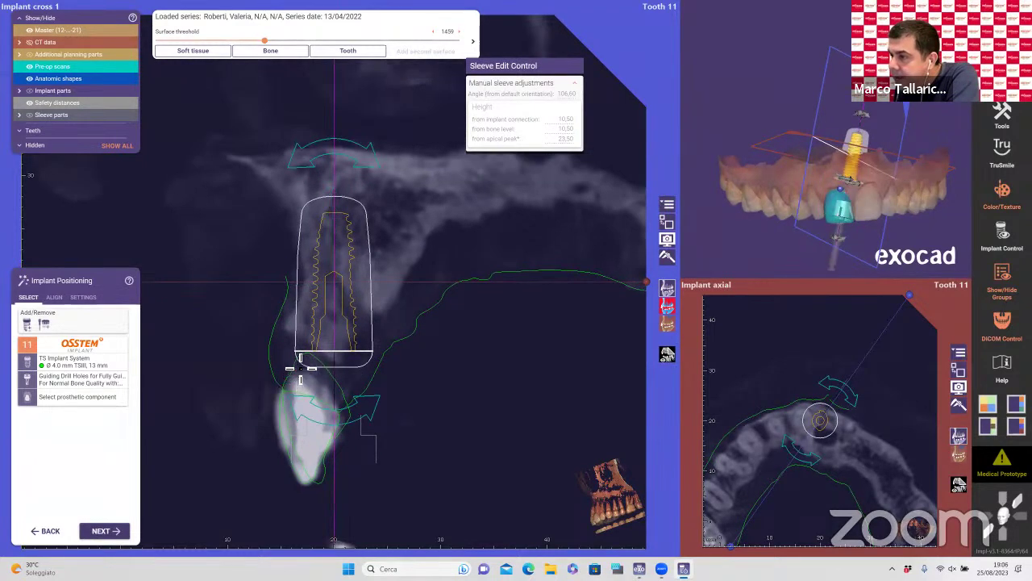
# Step: Rotate the cross-section around the implant axis to the mesiodistal plane and align the implant between the neighbouring roots
pyautogui.moveTo(313, 356)
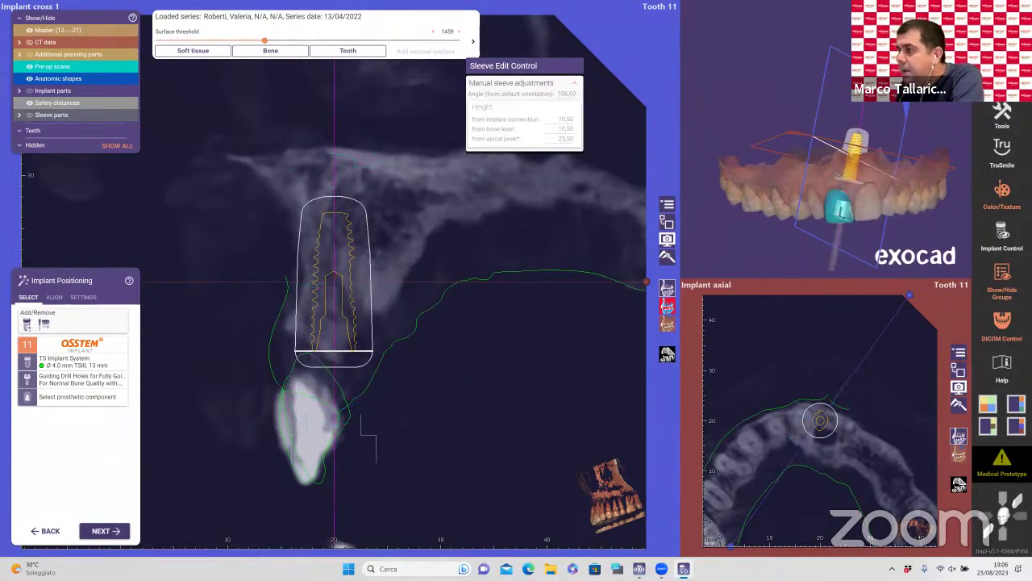
pyautogui.scroll(-3, 352, 295)
pyautogui.scroll(-2, 356, 296)
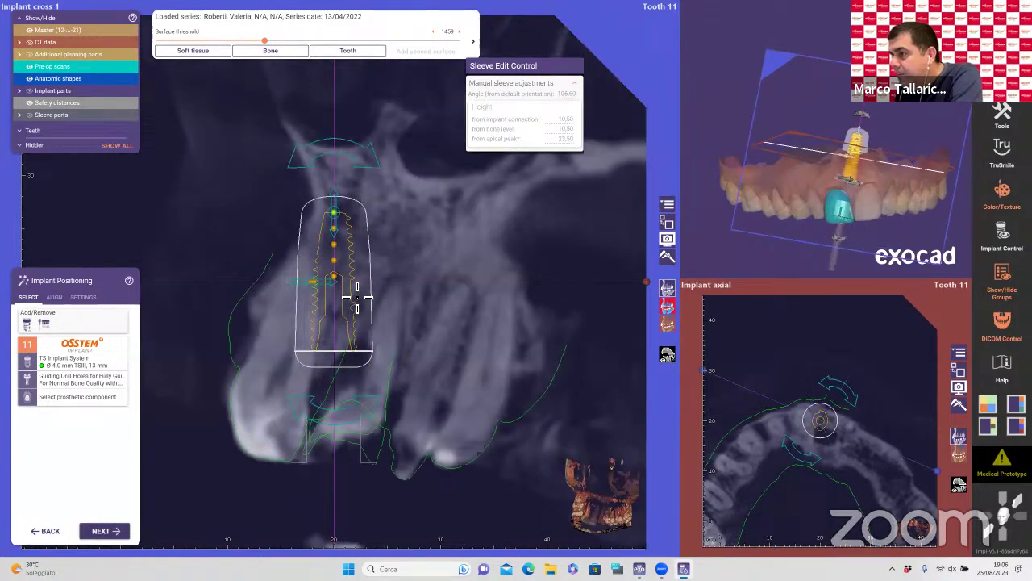
pyautogui.scroll(-1, 392, 274)
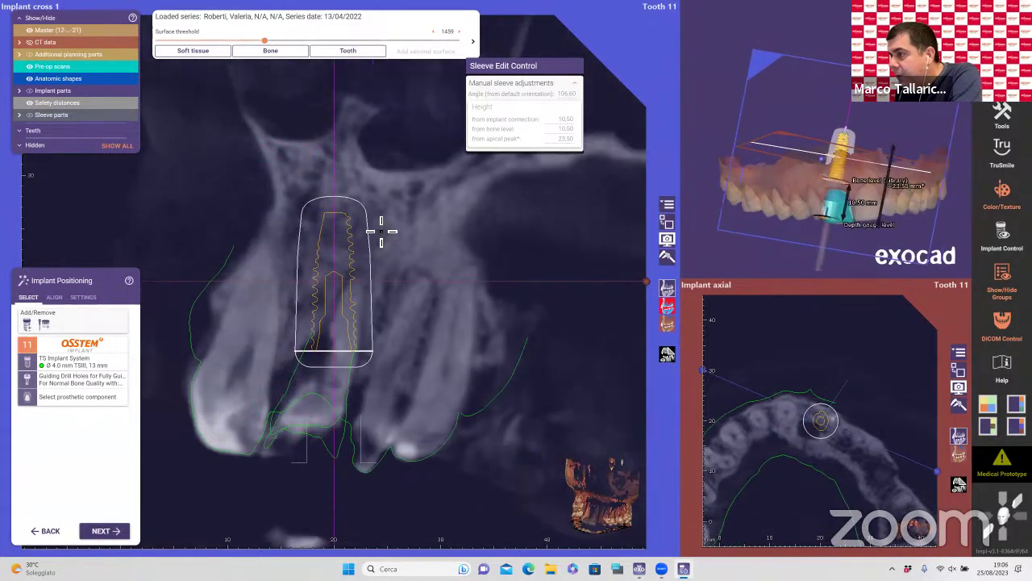
pyautogui.moveTo(346, 167); pyautogui.dragTo(380, 299)
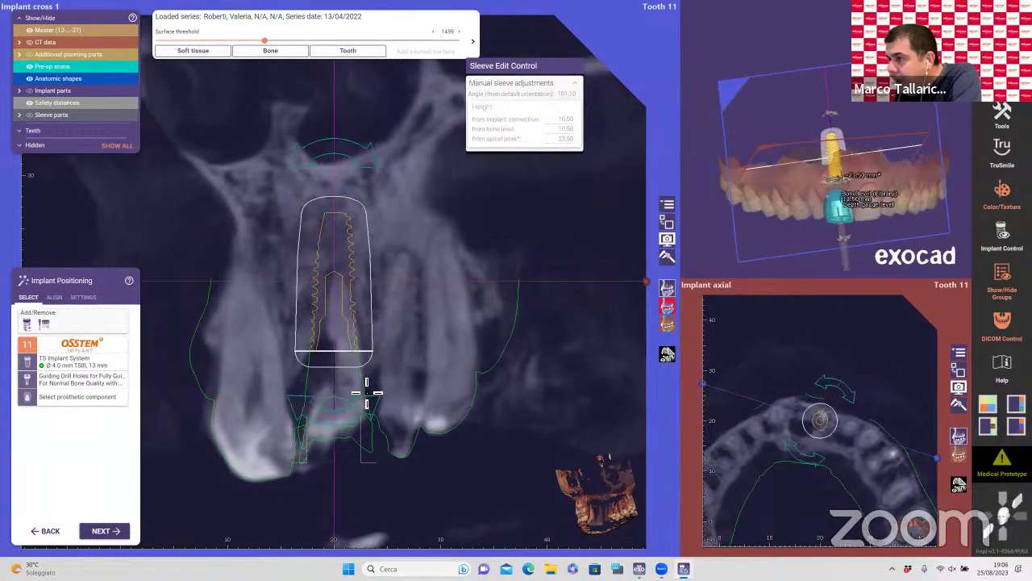
# Step: Turn the cross-section back to the buccolingual plane and fine-tune the implant's inclination at its apical end
pyautogui.moveTo(323, 373)
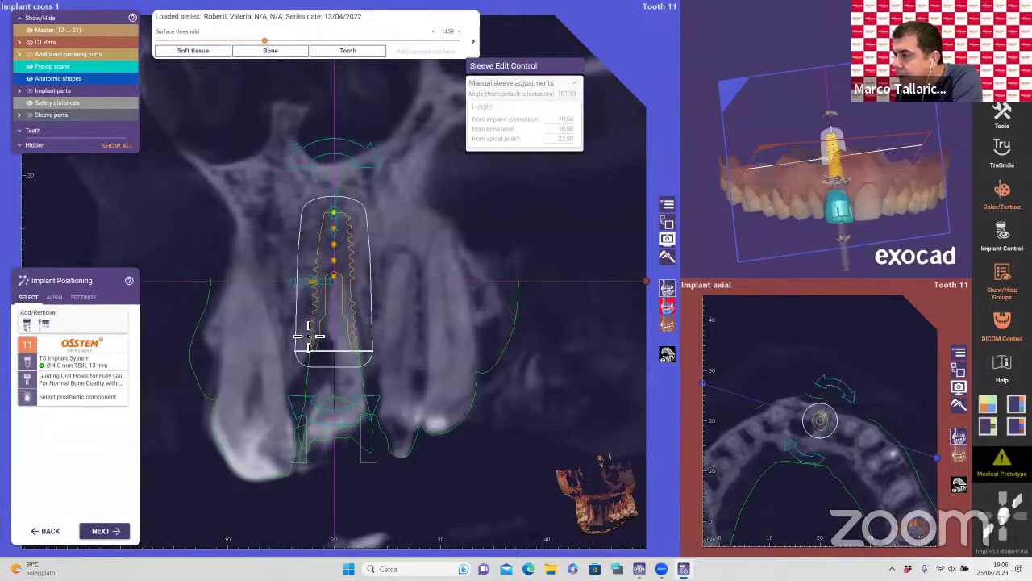
pyautogui.click(598, 281)
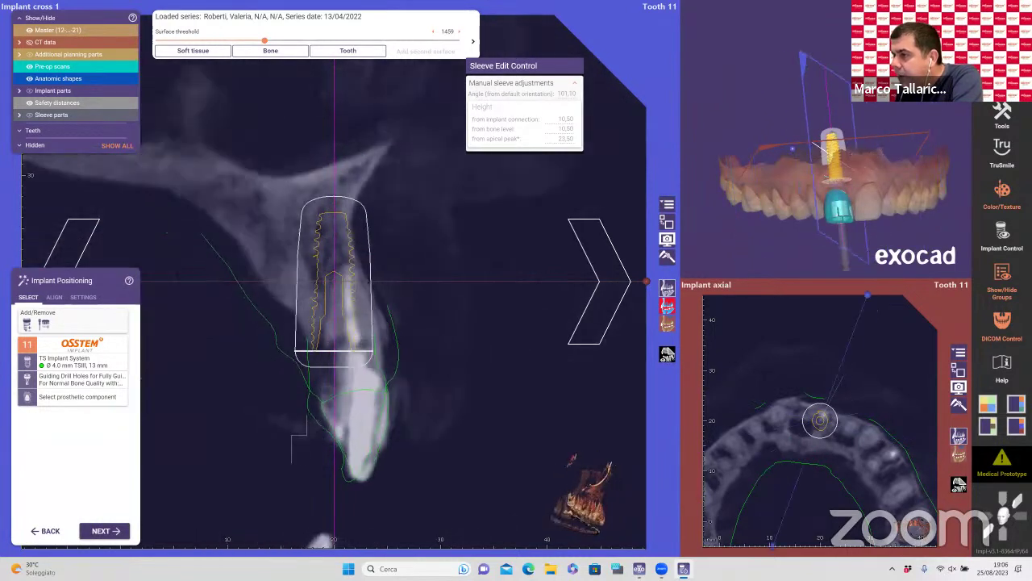
pyautogui.scroll(3, 411, 255)
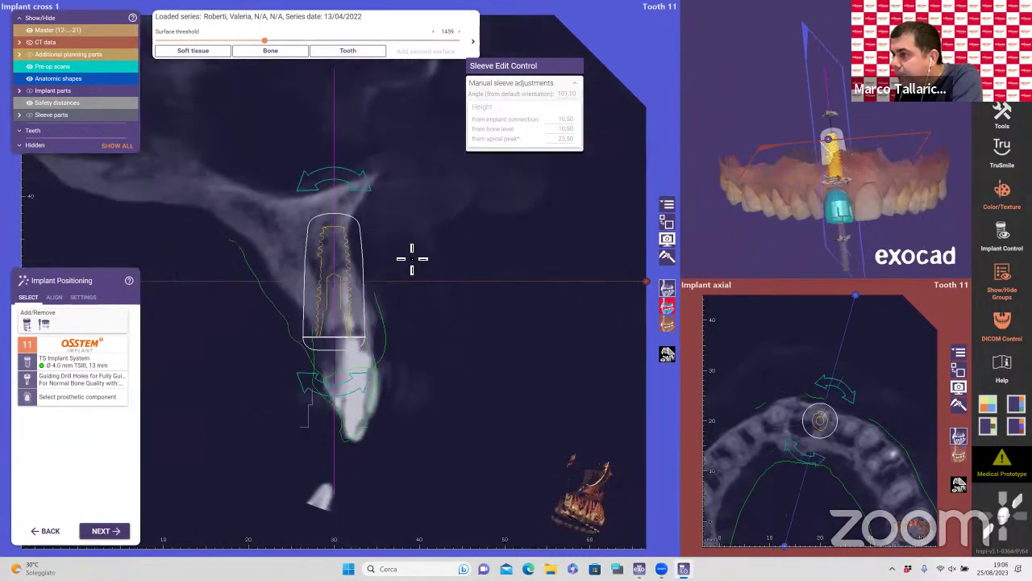
pyautogui.moveTo(386, 105); pyautogui.dragTo(379, 103)
pyautogui.scroll(-2, 481, 314)
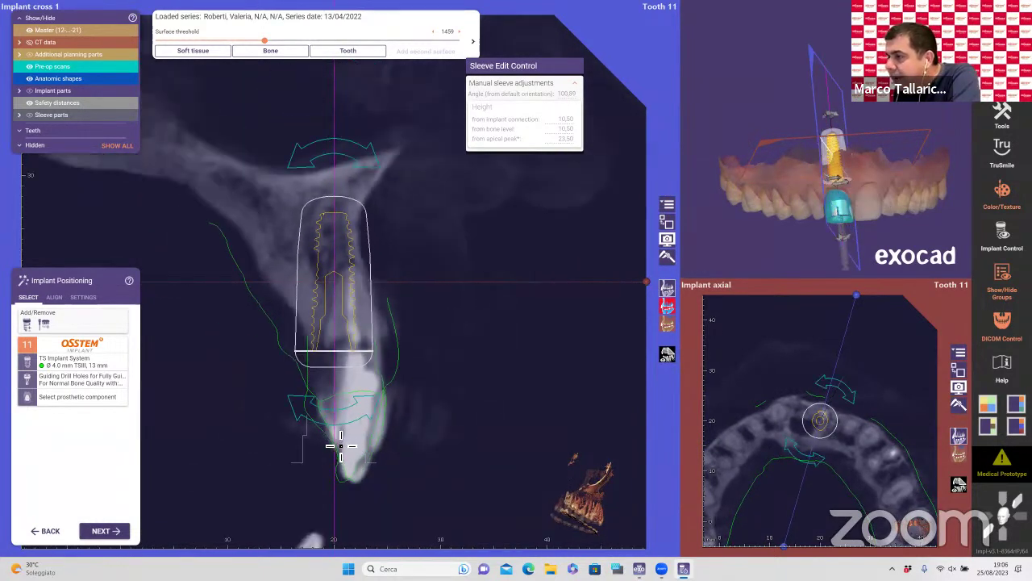
pyautogui.scroll(2, 455, 369)
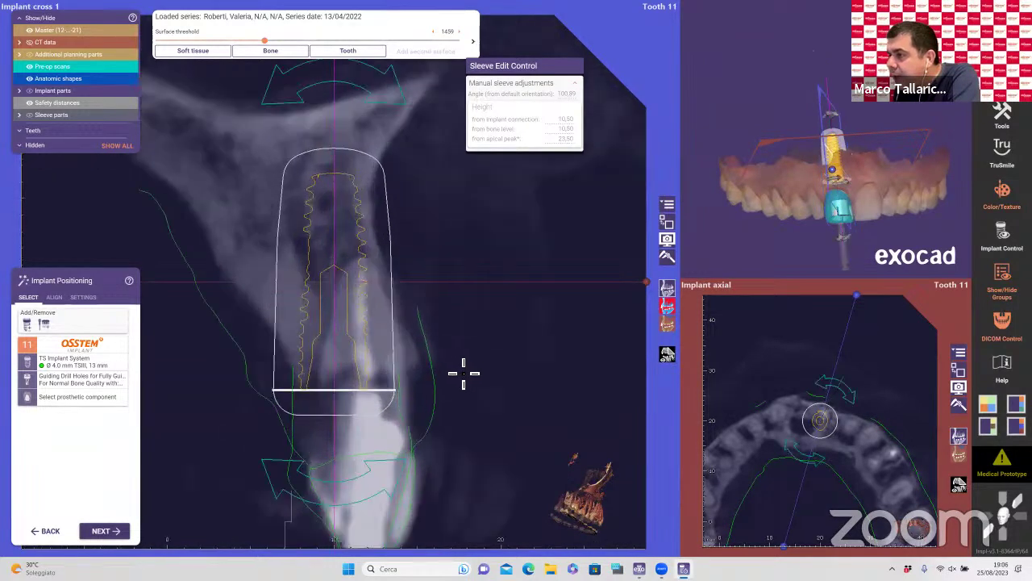
pyautogui.click(355, 329)
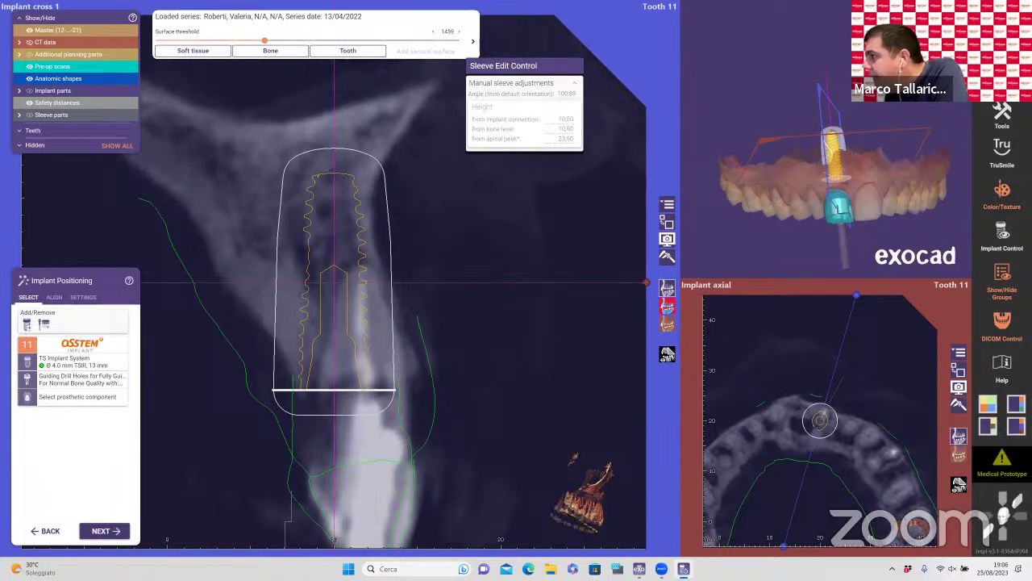
# Step: Measure the distance from the gingival margin to the implant shoulder in the cross-section, with the end point placed on the shoulder line
pyautogui.click(1002, 115)
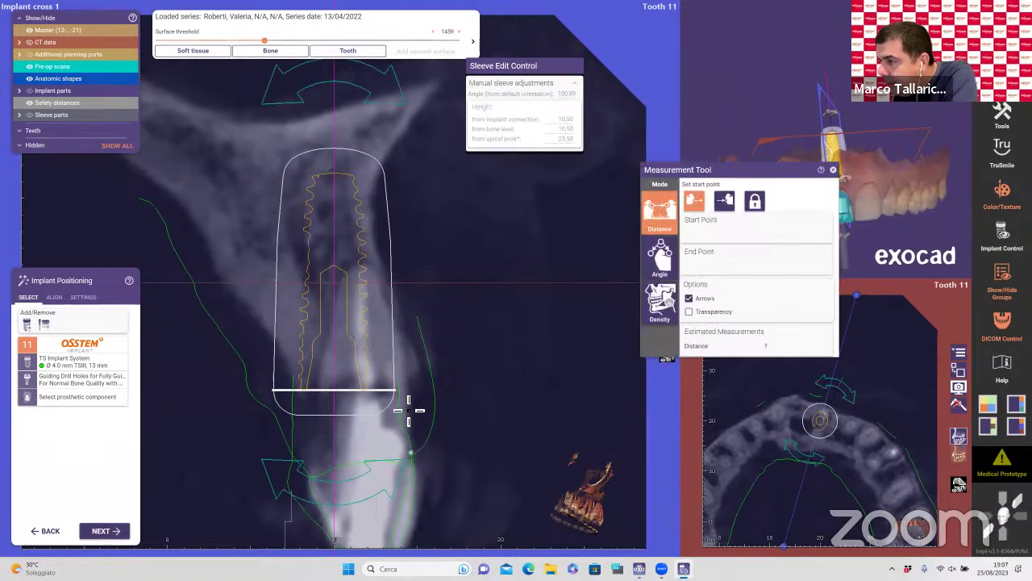
pyautogui.click(410, 450)
pyautogui.click(391, 384)
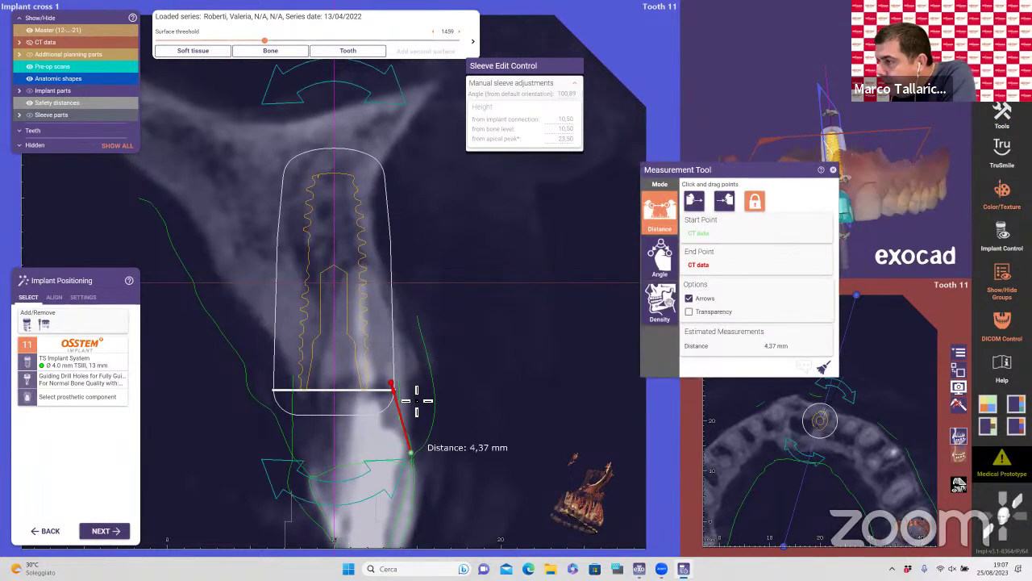
pyautogui.moveTo(398, 390); pyautogui.dragTo(397, 392)
pyautogui.click(396, 393)
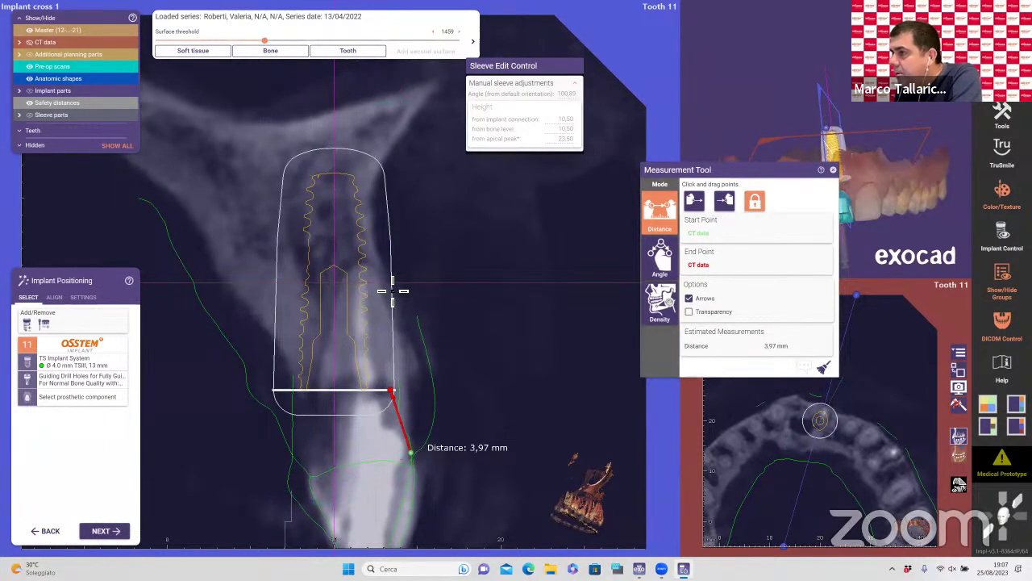
# Step: Slightly correct the implant's tilt in the cross-section and check its axis in the enlarged 3D view
pyautogui.moveTo(346, 282)
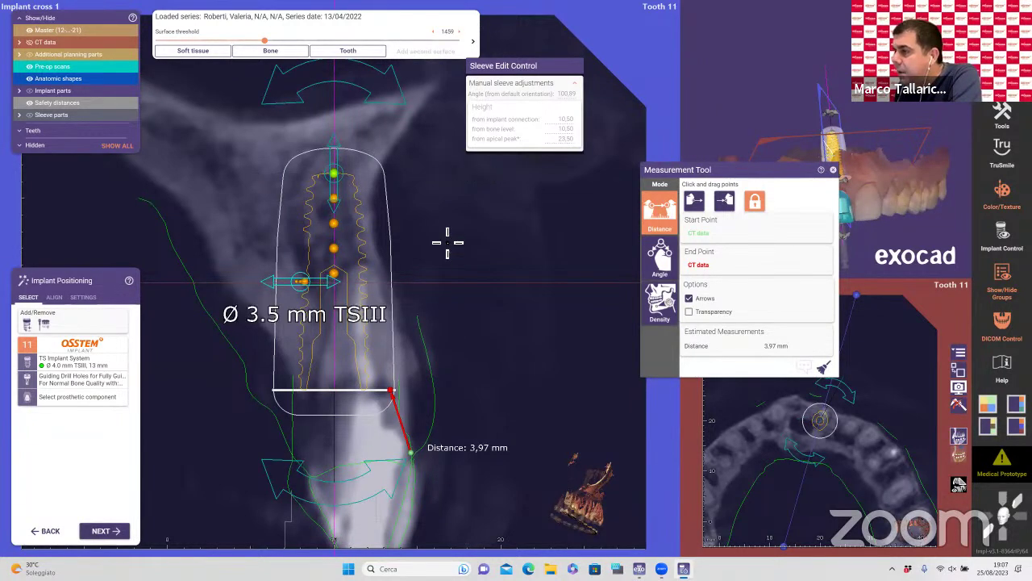
pyautogui.moveTo(391, 93); pyautogui.dragTo(388, 92)
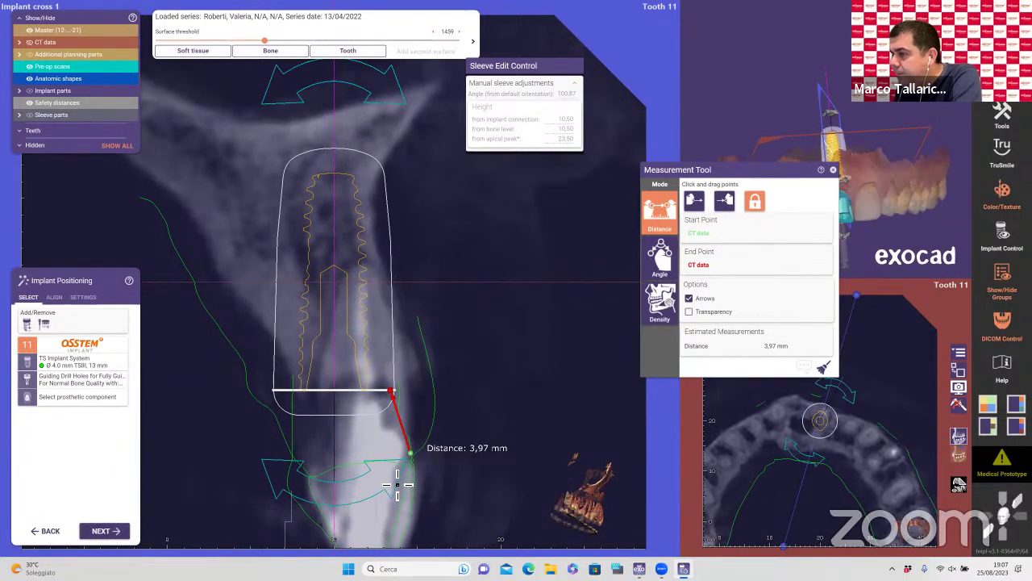
pyautogui.moveTo(397, 484); pyautogui.dragTo(395, 482)
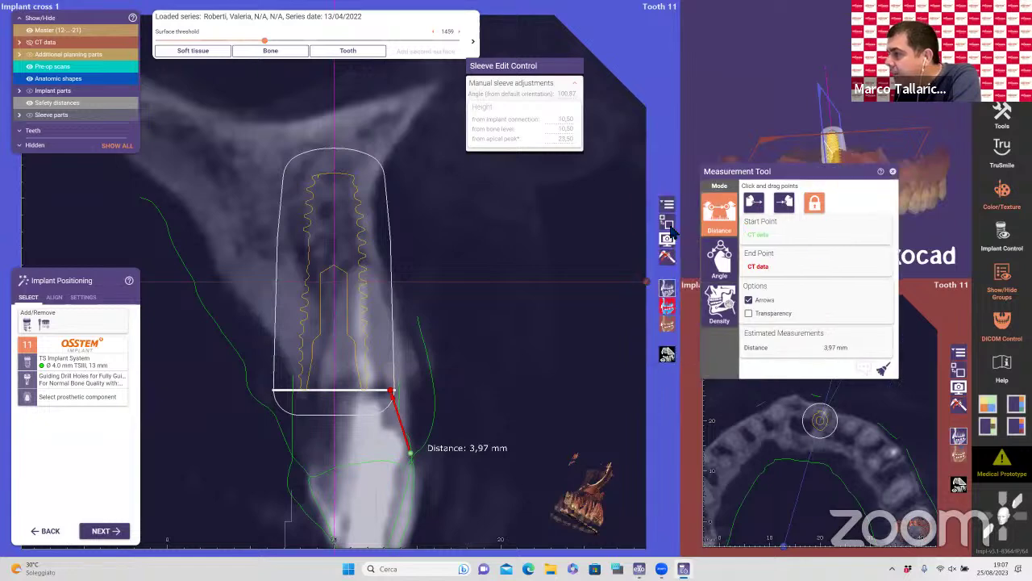
pyautogui.click(677, 238)
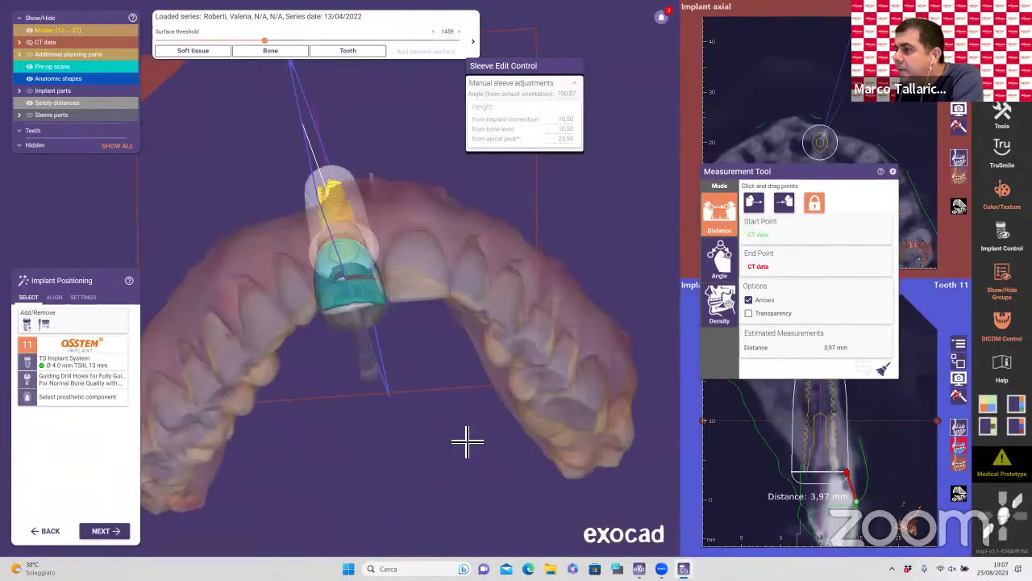
pyautogui.moveTo(318, 109)
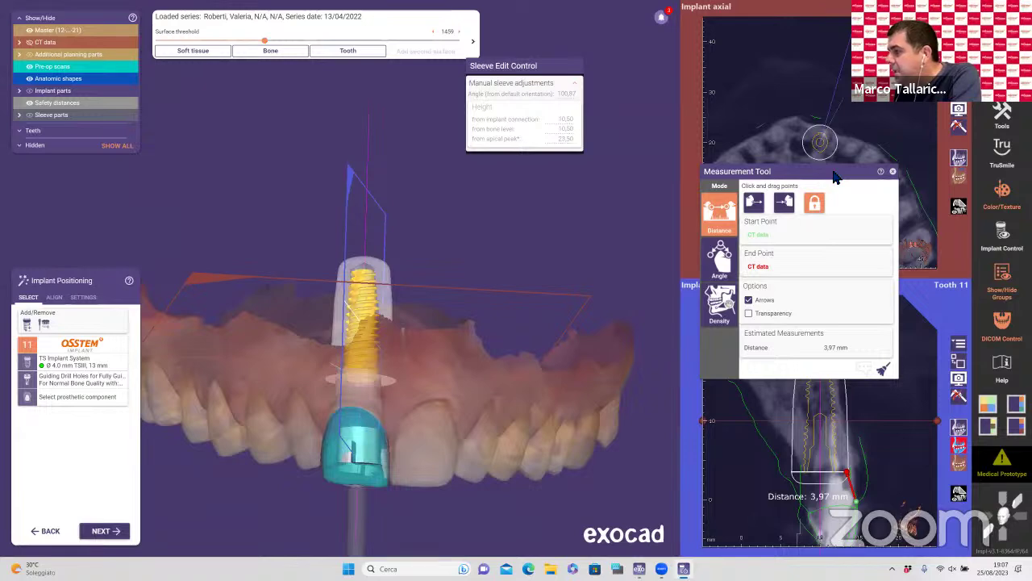
# Step: Enlarge the implant cross-section again, refine the implant's tilt and check the surrounding bone in rotated cuts
pyautogui.click(958, 361)
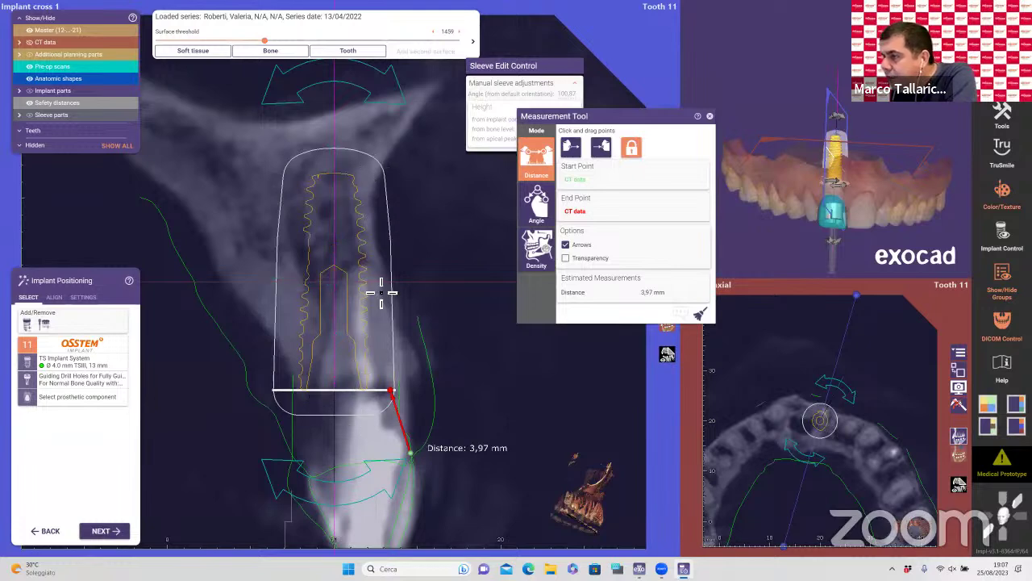
pyautogui.moveTo(393, 102); pyautogui.dragTo(444, 417)
pyautogui.scroll(-2, 450, 379)
pyautogui.moveTo(339, 379)
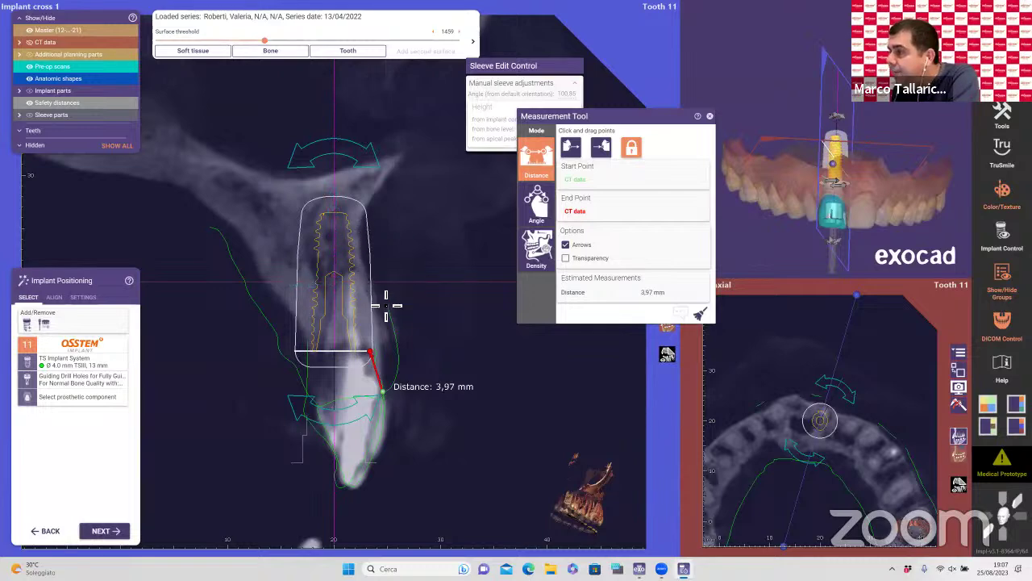
pyautogui.scroll(-3, 452, 357)
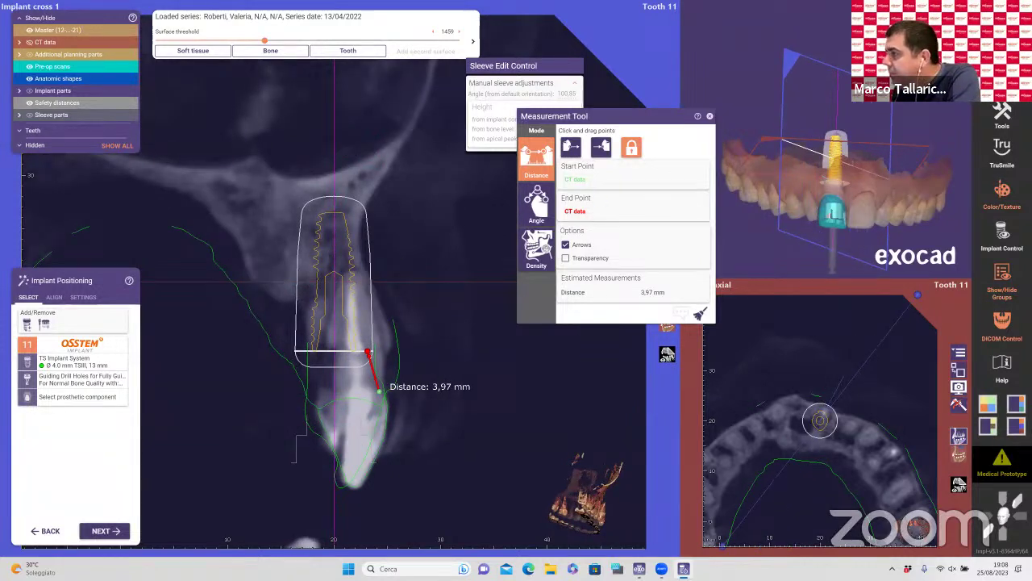
# Step: Restart the measurement tool and measure the apical distance along the implant's side up to its apex
pyautogui.click(1004, 115)
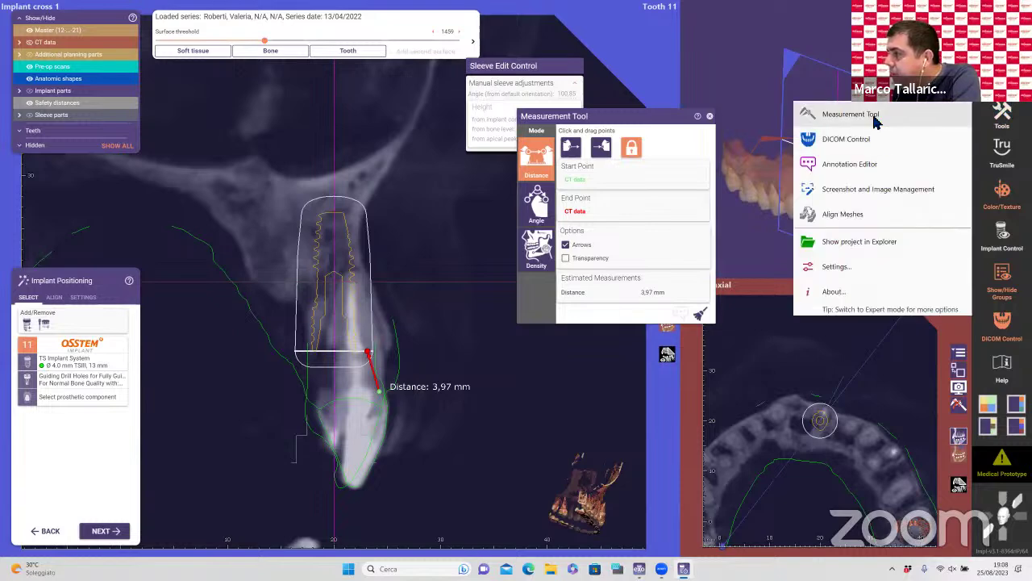
pyautogui.click(876, 117)
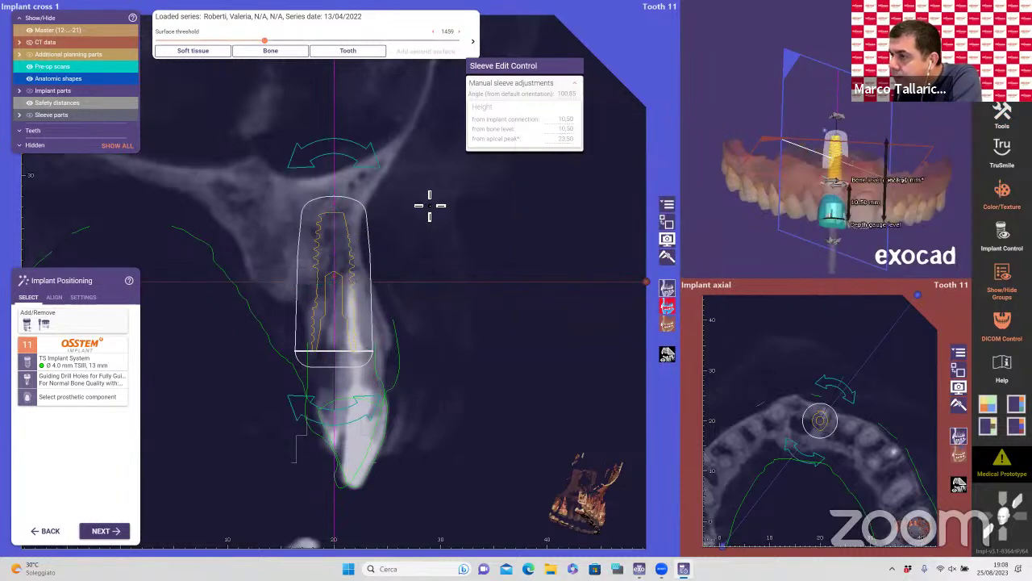
pyautogui.click(1001, 115)
pyautogui.click(868, 118)
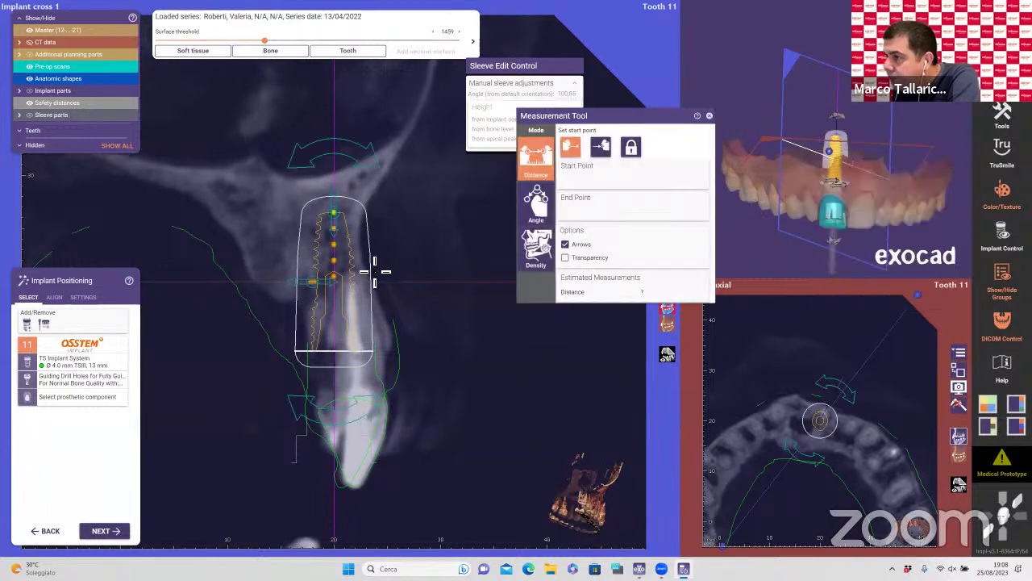
pyautogui.click(357, 215)
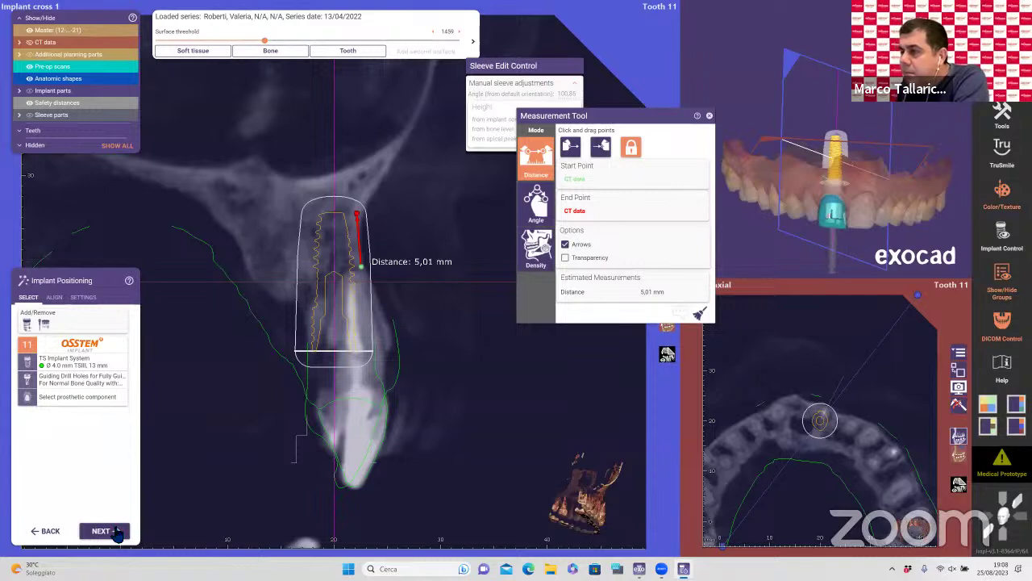
# Step: Finish the implant positioning, confirm the approval statements and approve the planning
pyautogui.click(115, 532)
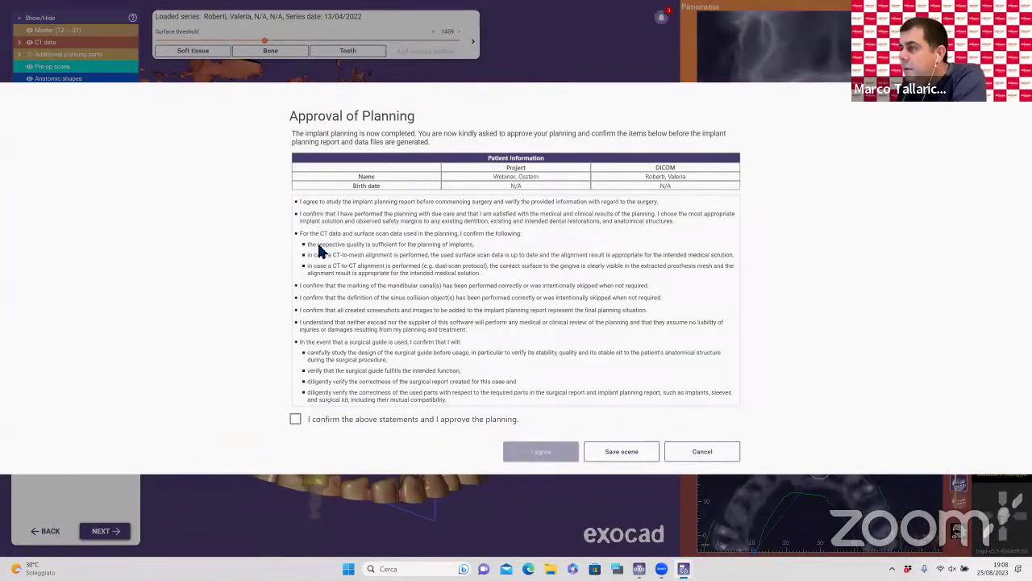
pyautogui.click(295, 419)
pyautogui.click(549, 454)
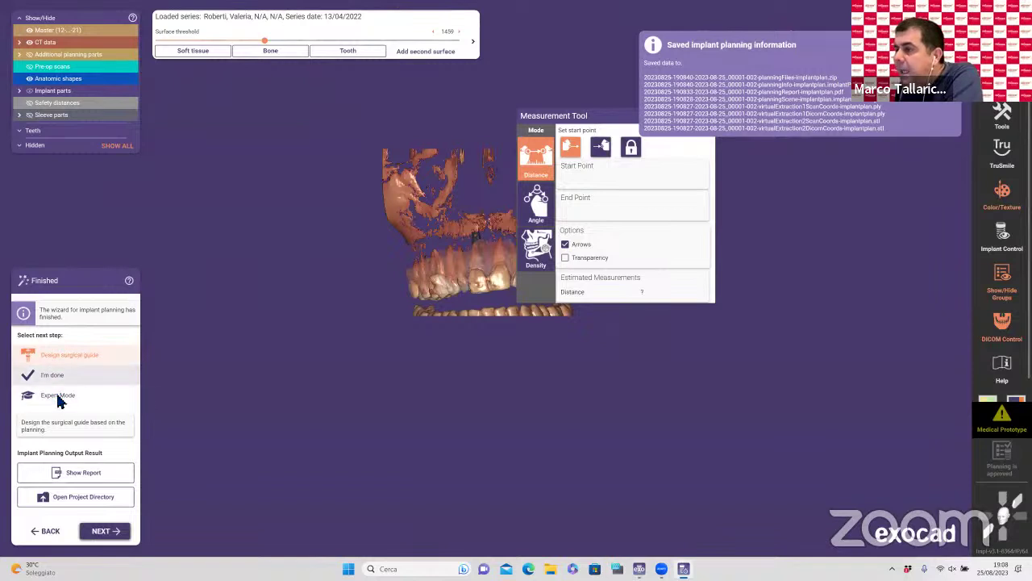
# Step: Start the surgical guide design, hide the CT data and accept the Master upper-jaw scan as the guide's base mesh
pyautogui.click(122, 529)
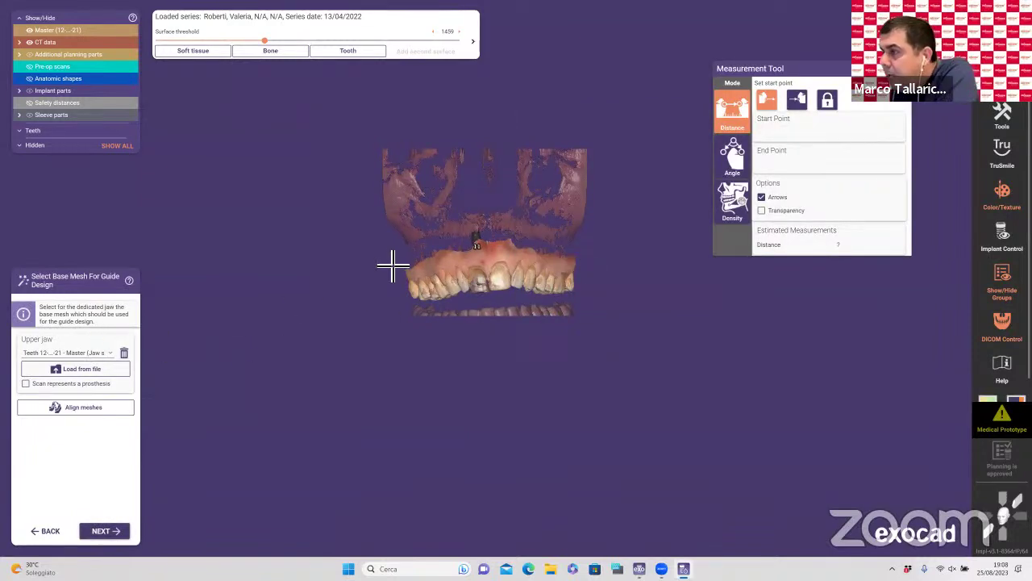
pyautogui.click(29, 42)
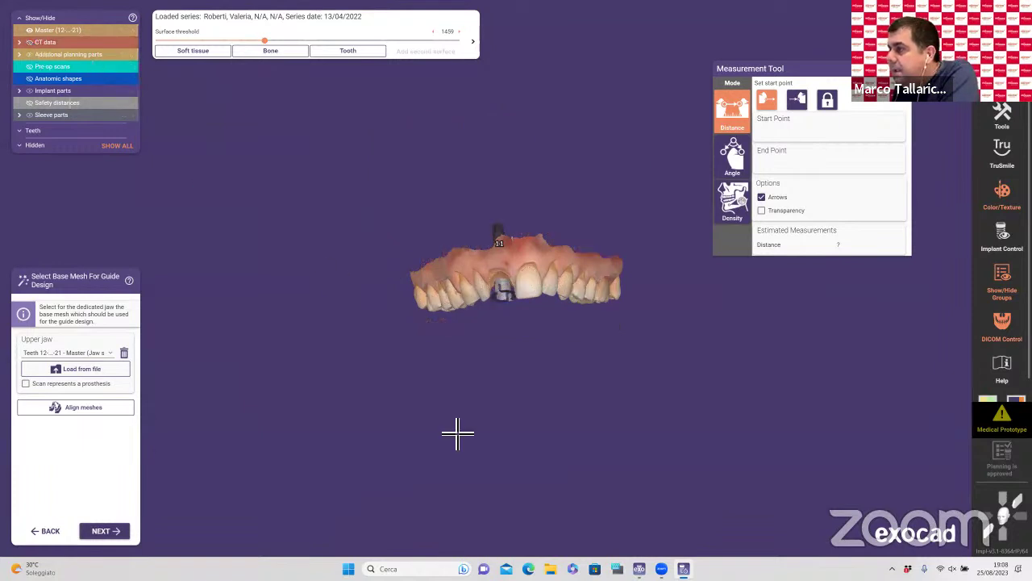
pyautogui.click(525, 358)
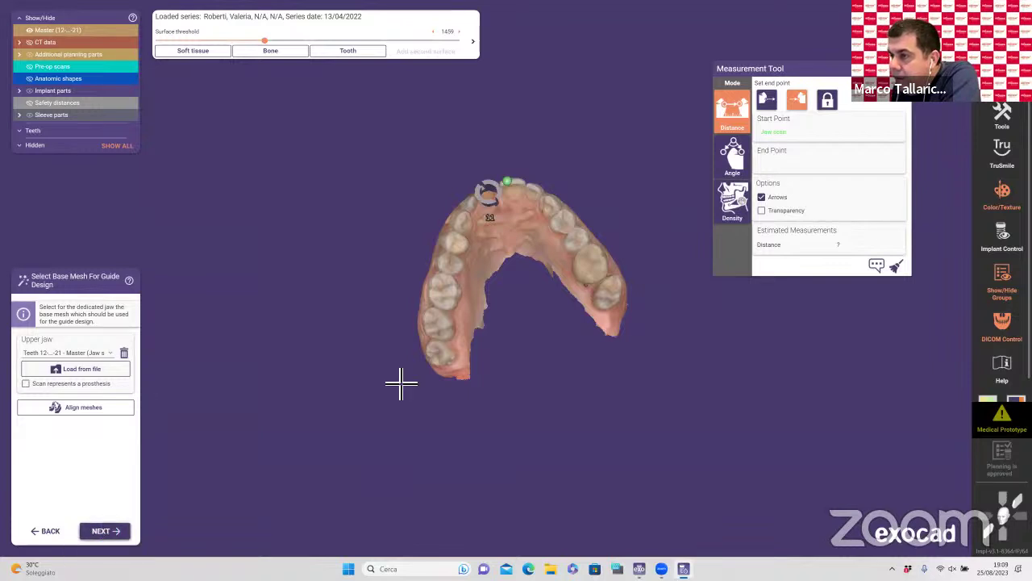
pyautogui.click(521, 229)
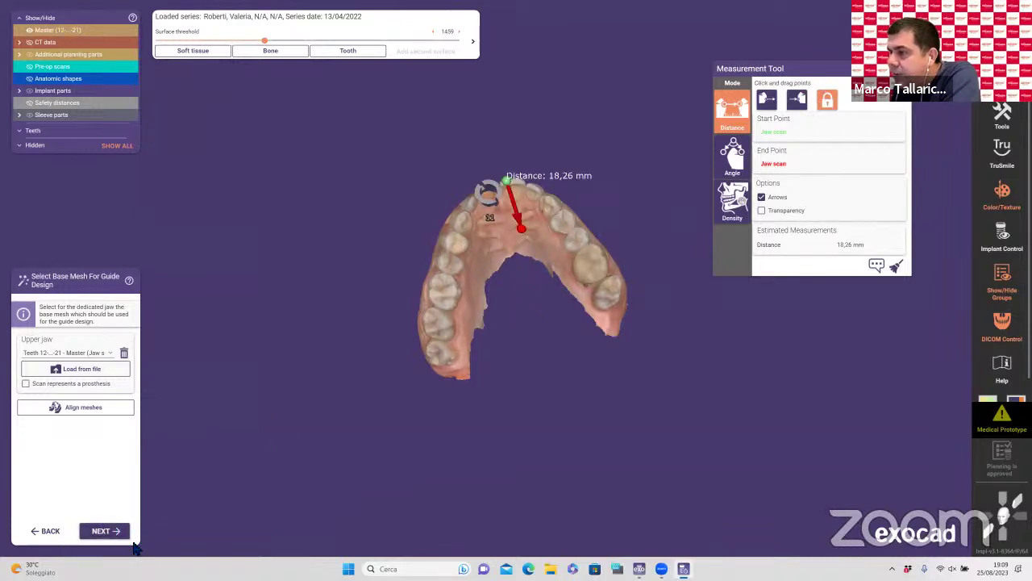
pyautogui.click(103, 531)
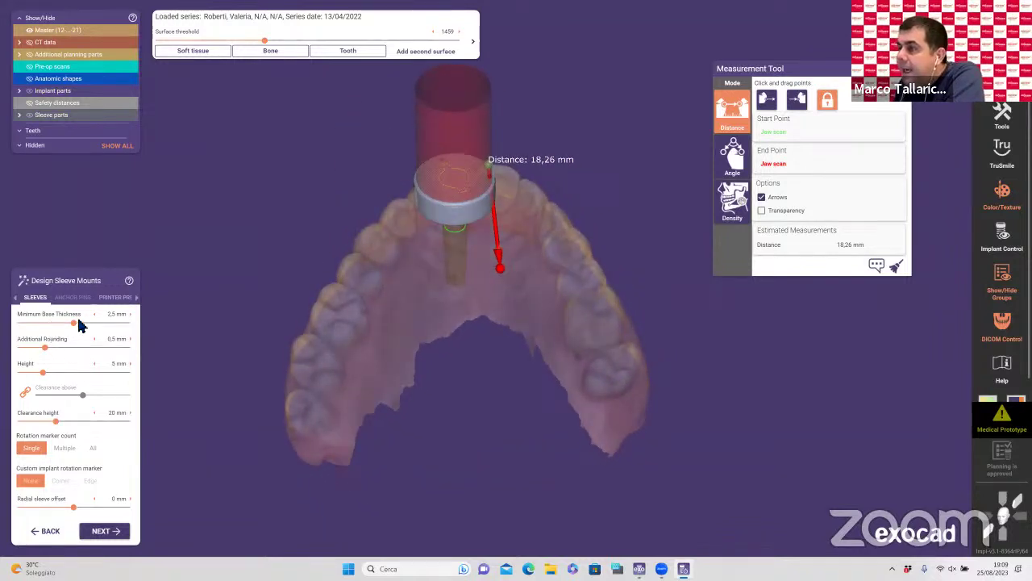
# Step: Set the sleeve mount's minimum base thickness to 2.43 mm and check the mount from other angles
pyautogui.moveTo(90, 326)
pyautogui.mouseDown()
pyautogui.moveTo(108, 329)
pyautogui.moveTo(78, 324)
pyautogui.mouseUp()
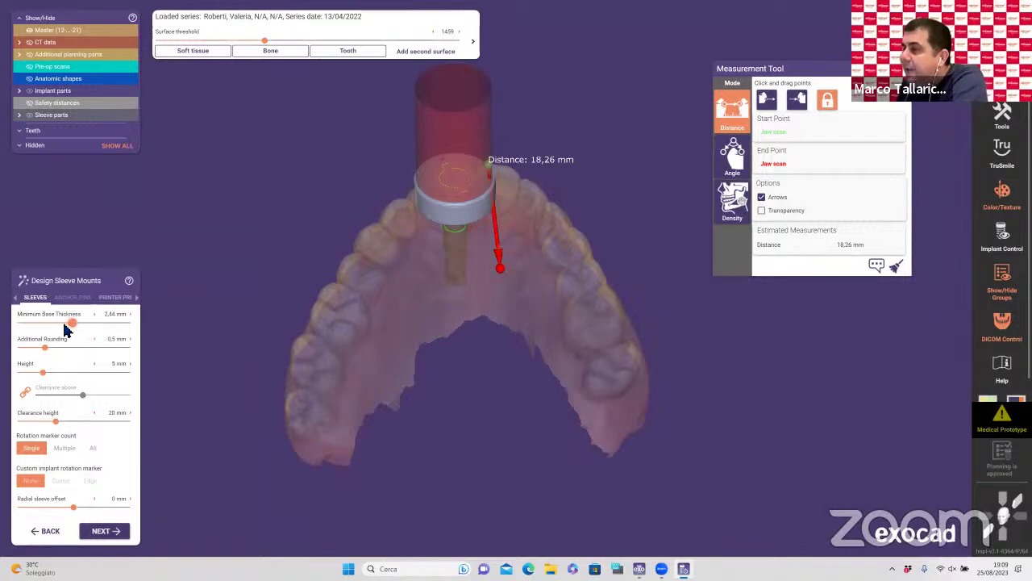
pyautogui.moveTo(62, 325); pyautogui.dragTo(70, 322)
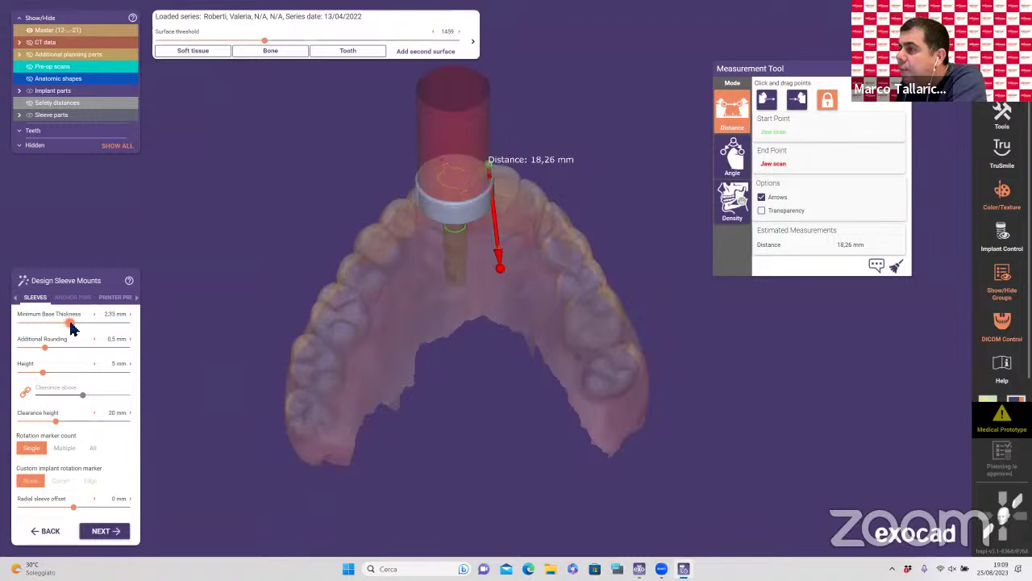
pyautogui.moveTo(69, 324); pyautogui.dragTo(73, 323)
pyautogui.moveTo(554, 120); pyautogui.dragTo(544, 198, button='right')
pyautogui.moveTo(556, 150); pyautogui.dragTo(702, 336, button='right')
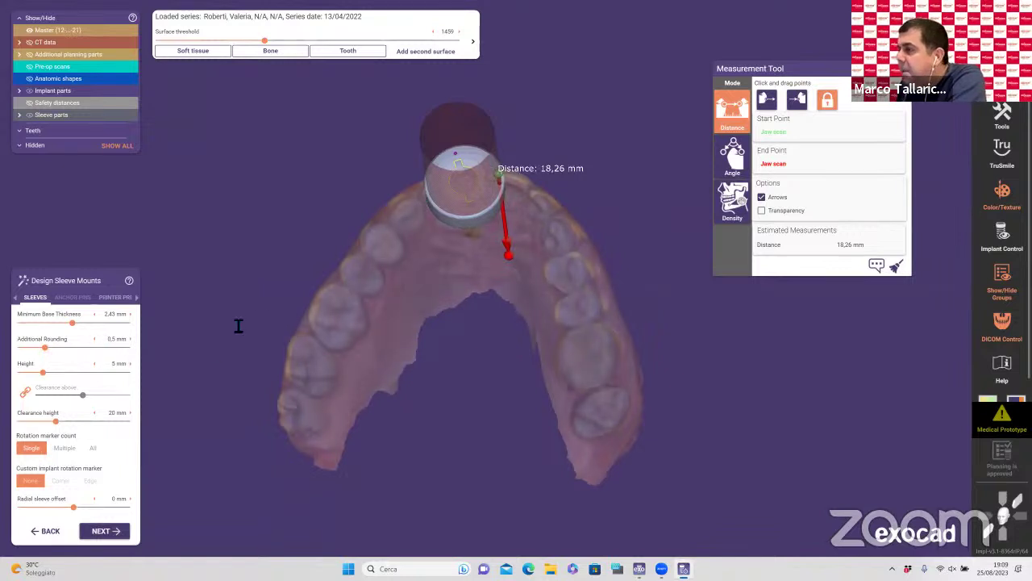
# Step: Check the sleeve mount above the implant, set its height to 6.06 mm and proceed to the guide bottom design
pyautogui.moveTo(238, 325); pyautogui.dragTo(433, 189, button='right')
pyautogui.scroll(5, 504, 295)
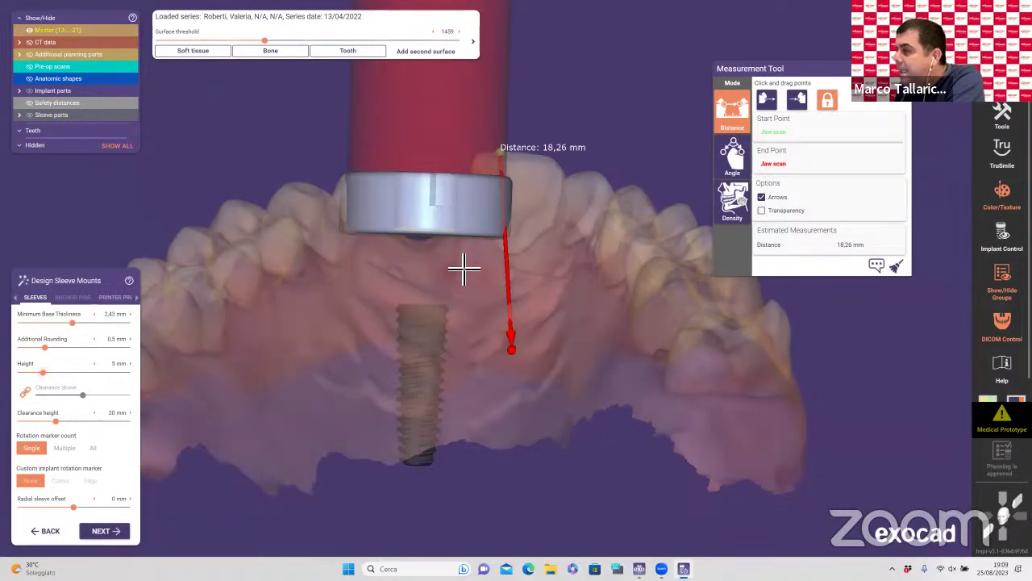
pyautogui.scroll(5, 484, 265)
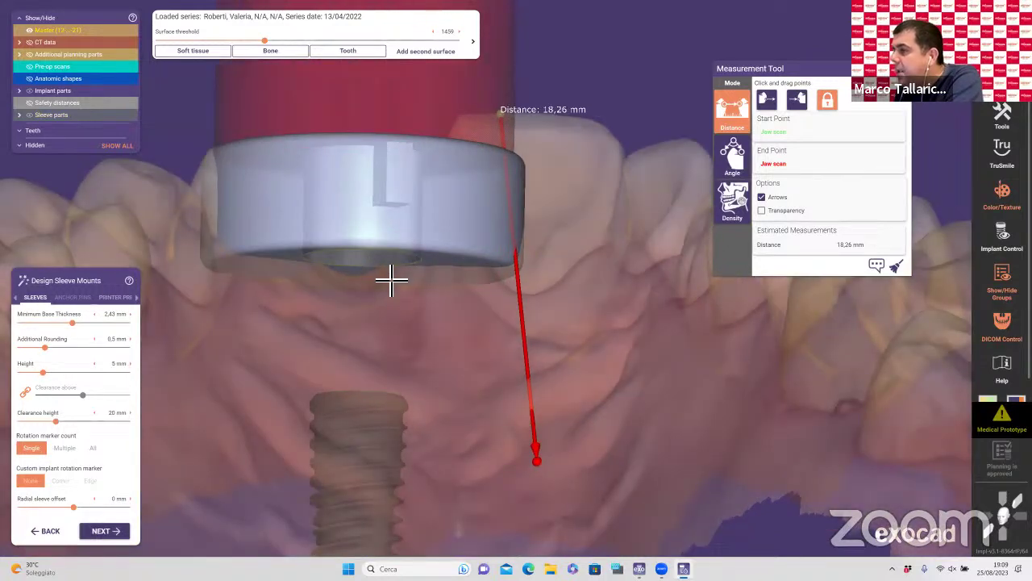
pyautogui.scroll(-2, 391, 278)
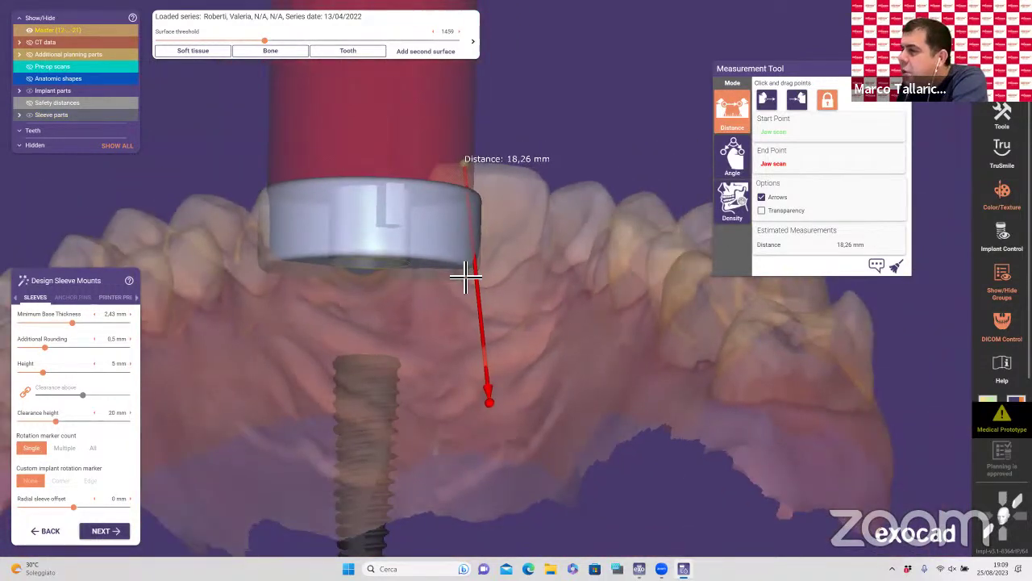
pyautogui.moveTo(465, 272); pyautogui.dragTo(467, 263, button='right')
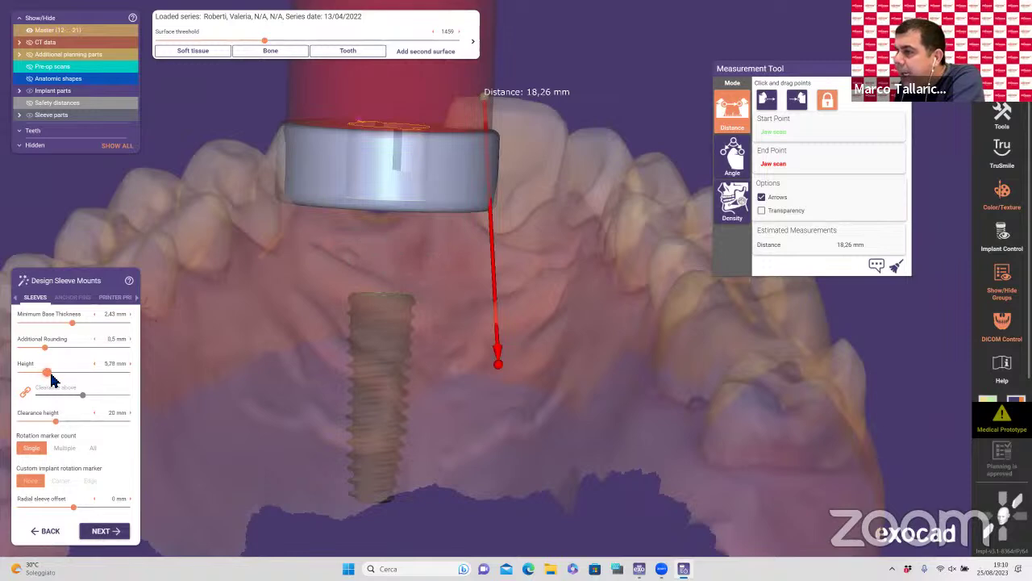
pyautogui.moveTo(51, 379); pyautogui.dragTo(55, 379)
pyautogui.scroll(2, 395, 288)
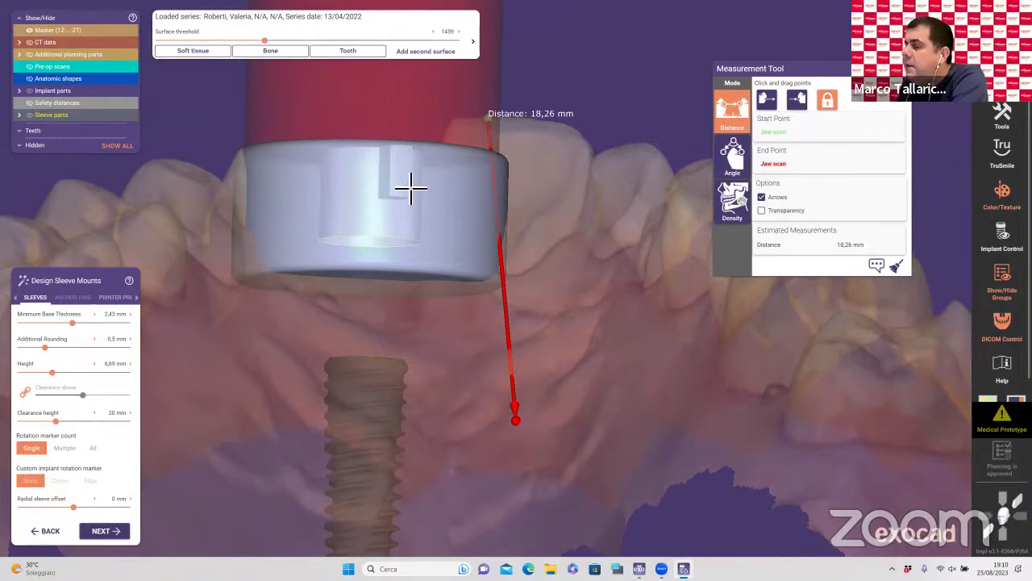
pyautogui.moveTo(428, 194); pyautogui.dragTo(410, 167, button='right')
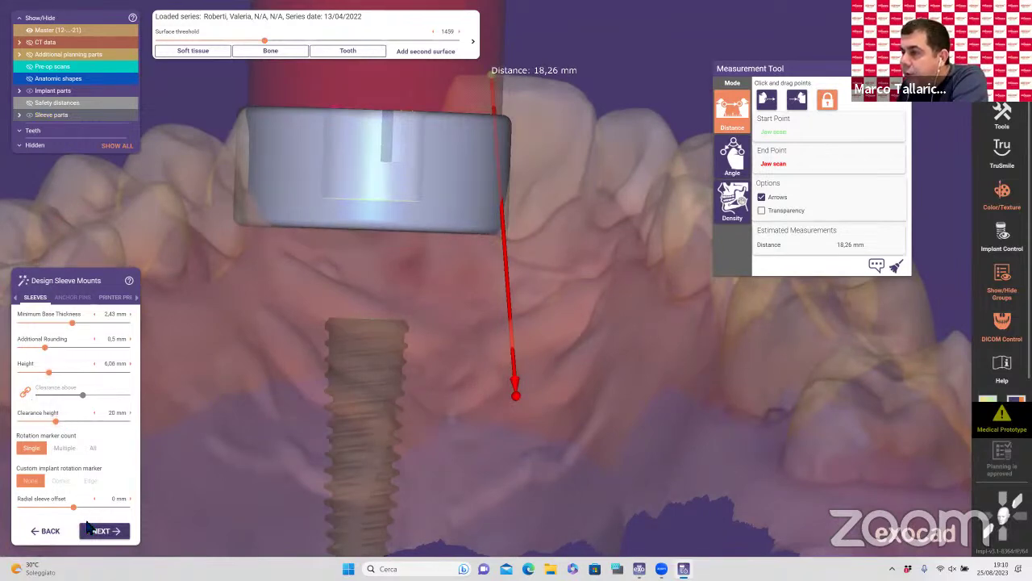
pyautogui.click(107, 532)
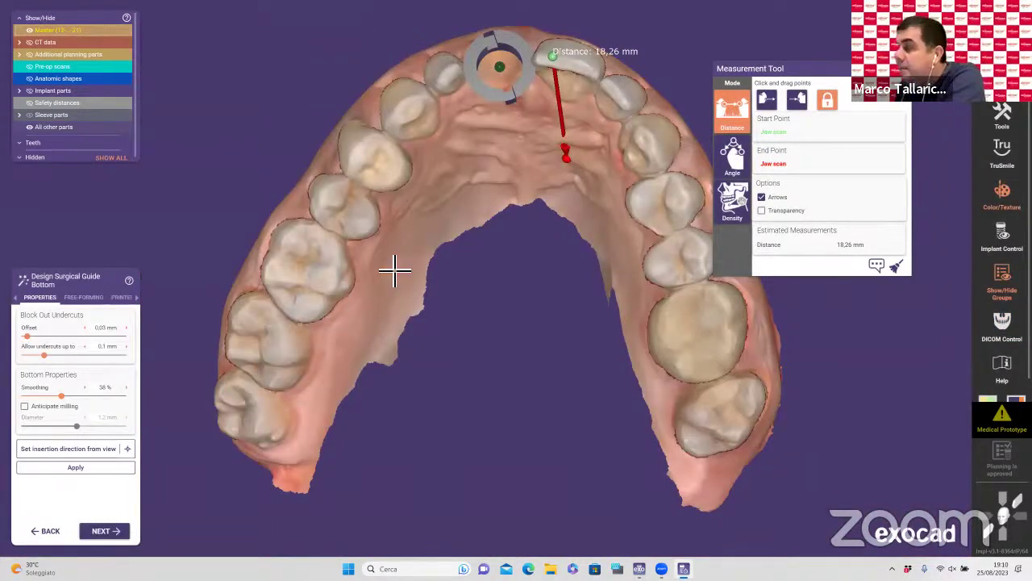
# Step: Set the undercut block-out offset to 0.04 mm, take the insertion direction from a suitable occlusal view and finish the guide bottom
pyautogui.moveTo(477, 244); pyautogui.dragTo(437, 346, button='middle')
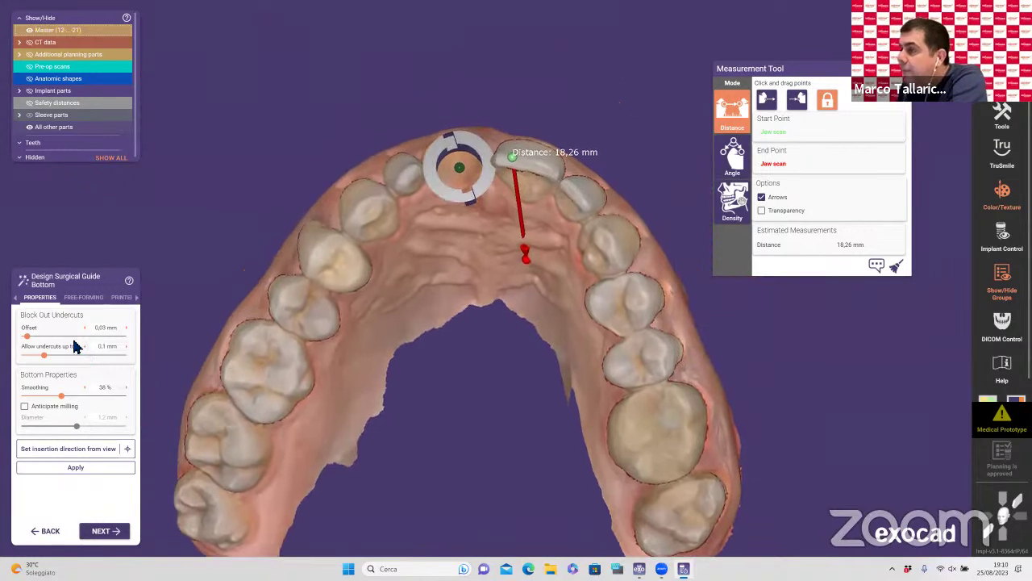
pyautogui.moveTo(443, 376); pyautogui.dragTo(638, 338, button='right')
pyautogui.moveTo(454, 355); pyautogui.dragTo(403, 352, button='right')
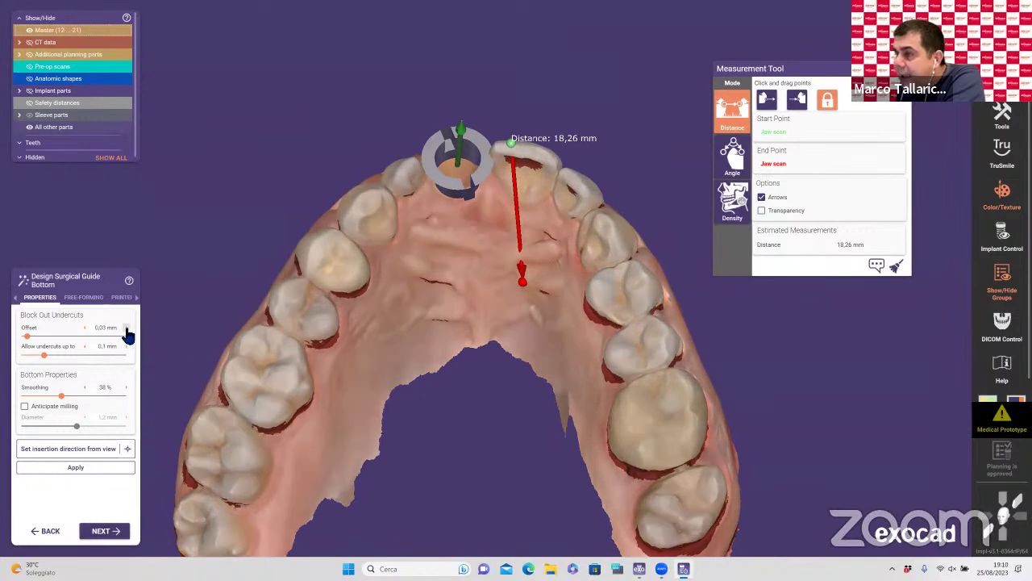
pyautogui.moveTo(444, 406); pyautogui.dragTo(503, 408, button='right')
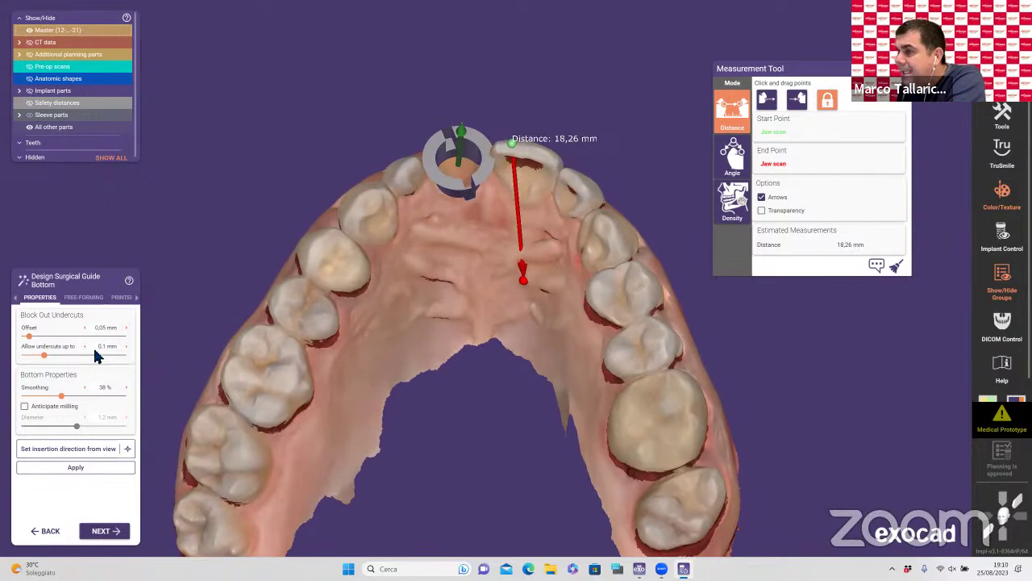
pyautogui.click(85, 450)
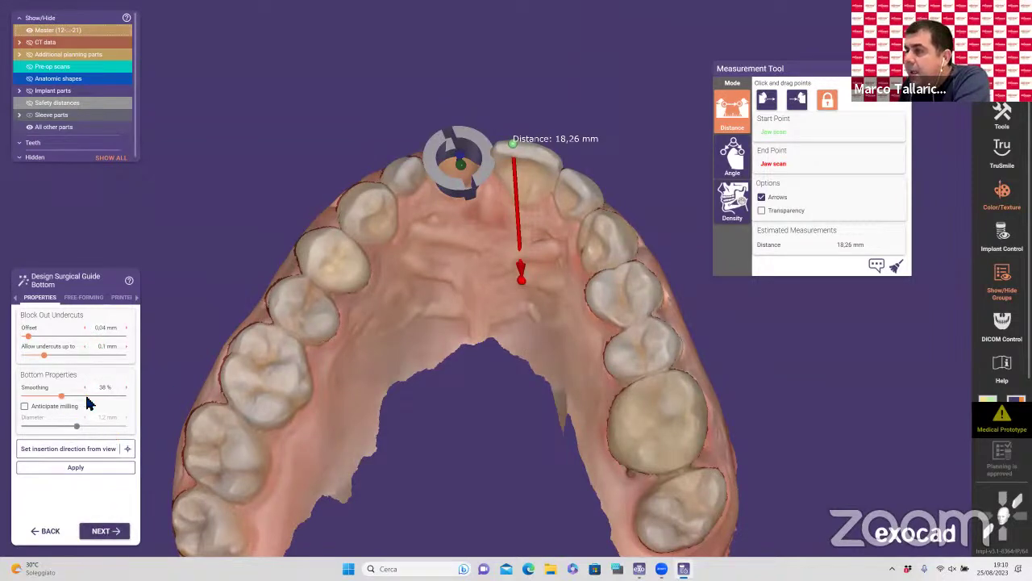
pyautogui.click(112, 530)
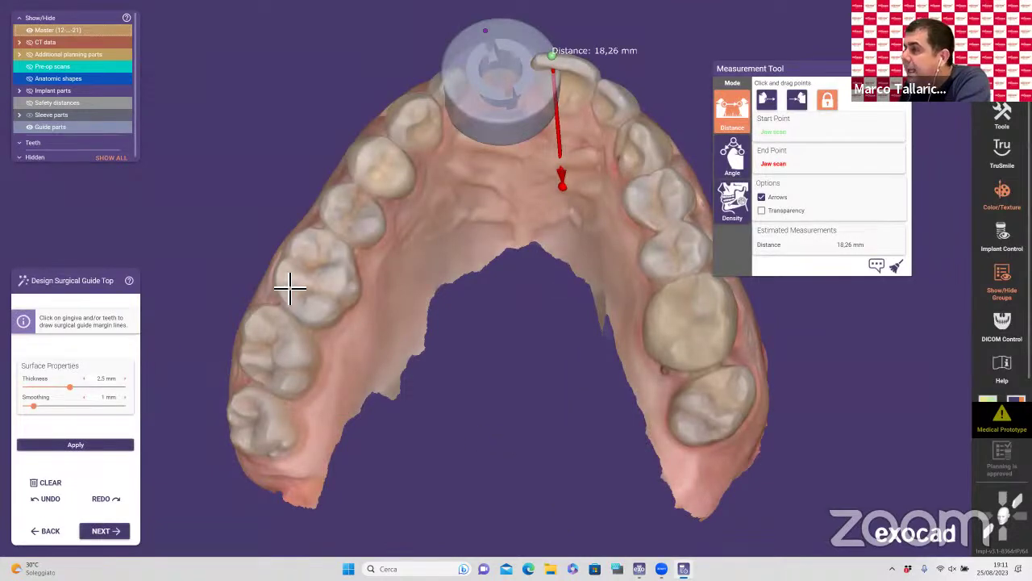
# Step: Draw the guide's margin line from the second-last molar on the patient's right across the palate to the second-last molar opposite
pyautogui.click(275, 322)
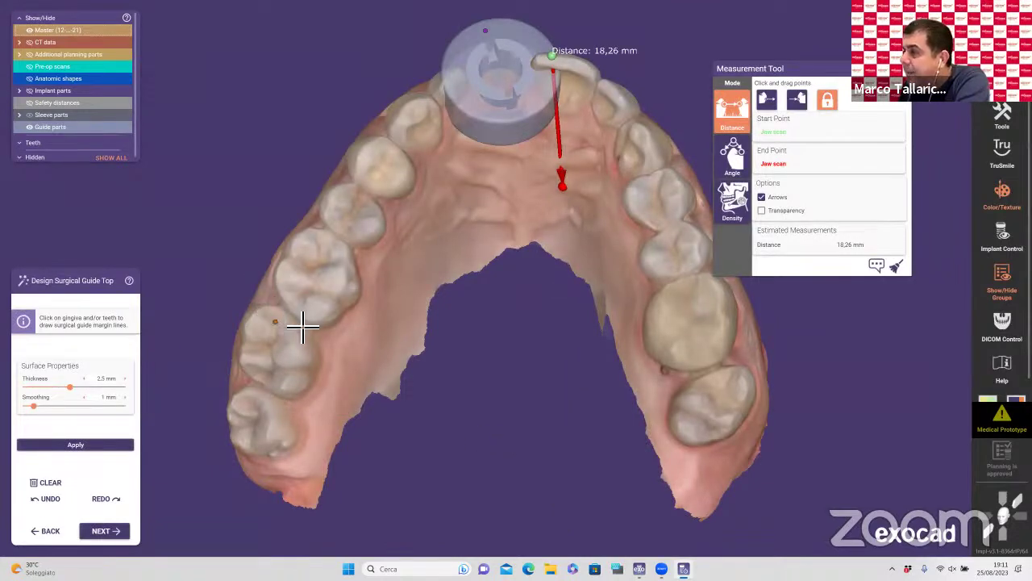
pyautogui.click(359, 339)
pyautogui.click(420, 273)
pyautogui.click(482, 226)
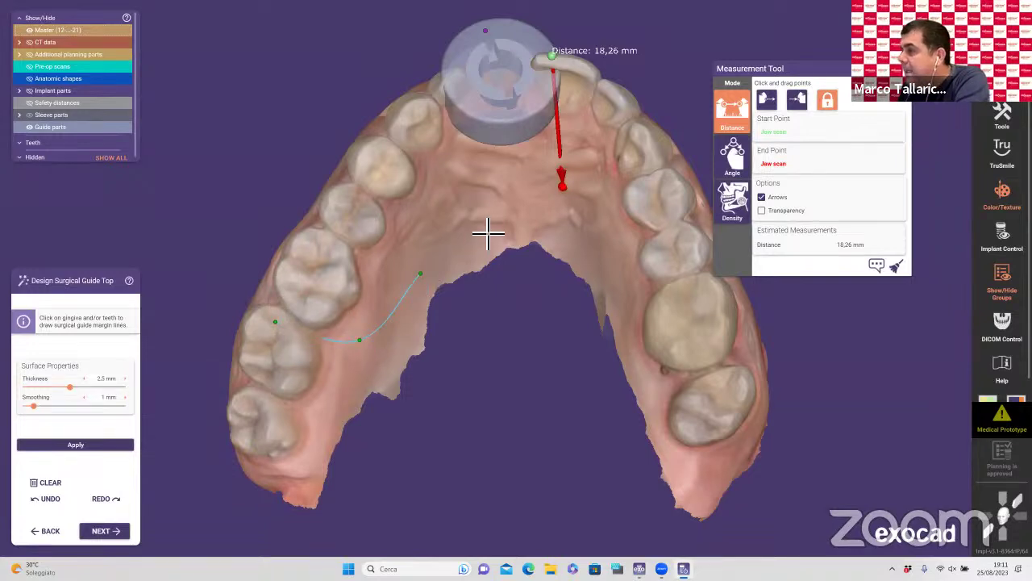
pyautogui.click(551, 224)
pyautogui.click(606, 266)
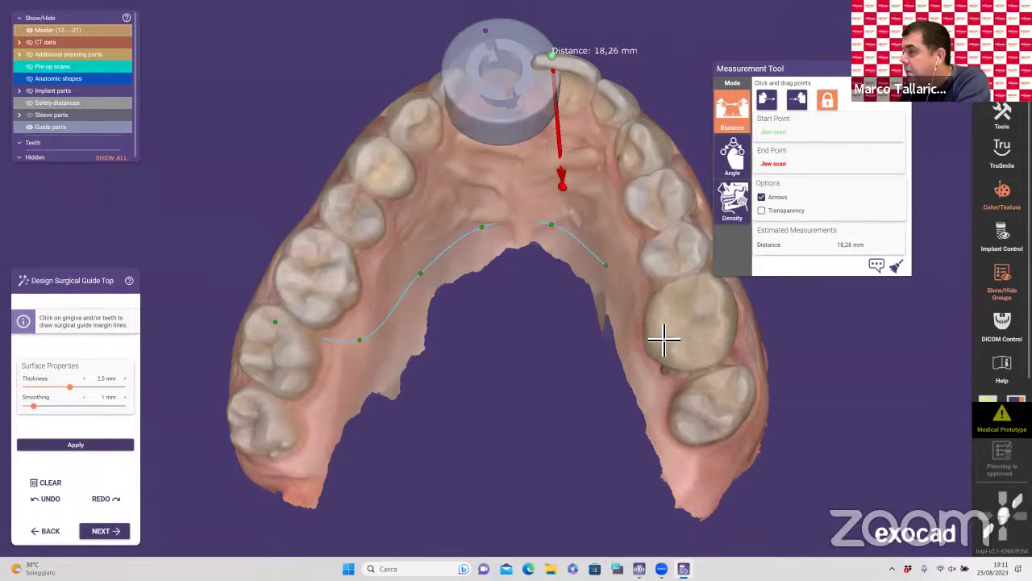
pyautogui.click(665, 339)
# Step: Continue the margin line along the outer surfaces of the patient's left teeth up to the central incisor beside the sleeve mount
pyautogui.moveTo(809, 318); pyautogui.dragTo(615, 346, button='right')
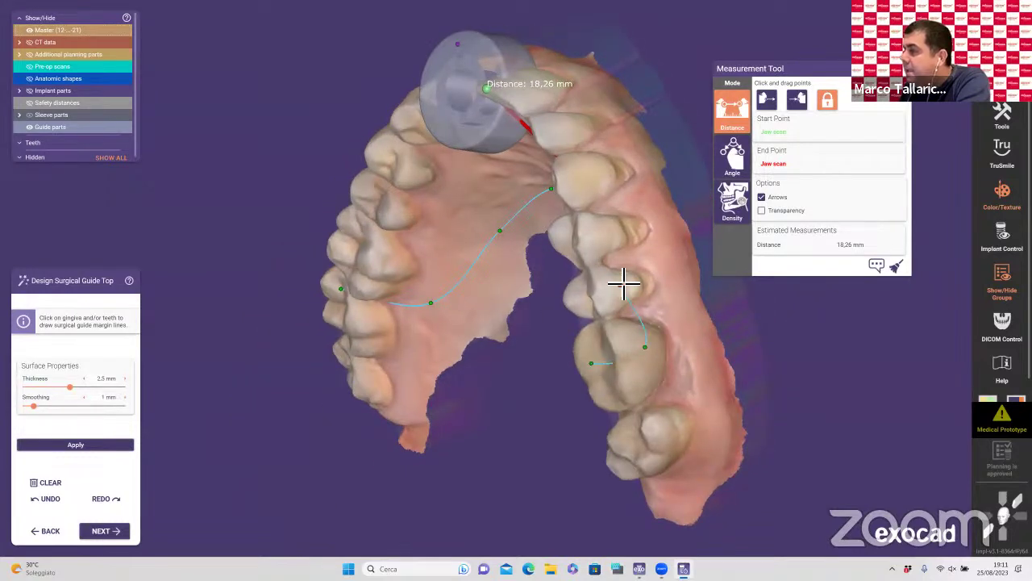
pyautogui.moveTo(647, 178); pyautogui.dragTo(559, 253, button='right')
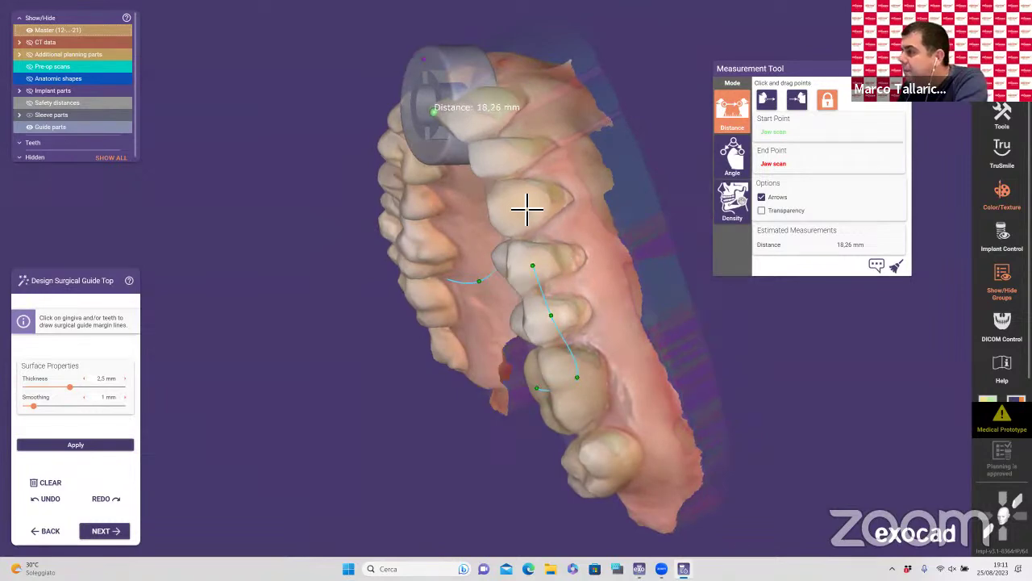
pyautogui.moveTo(641, 148); pyautogui.dragTo(588, 266, button='right')
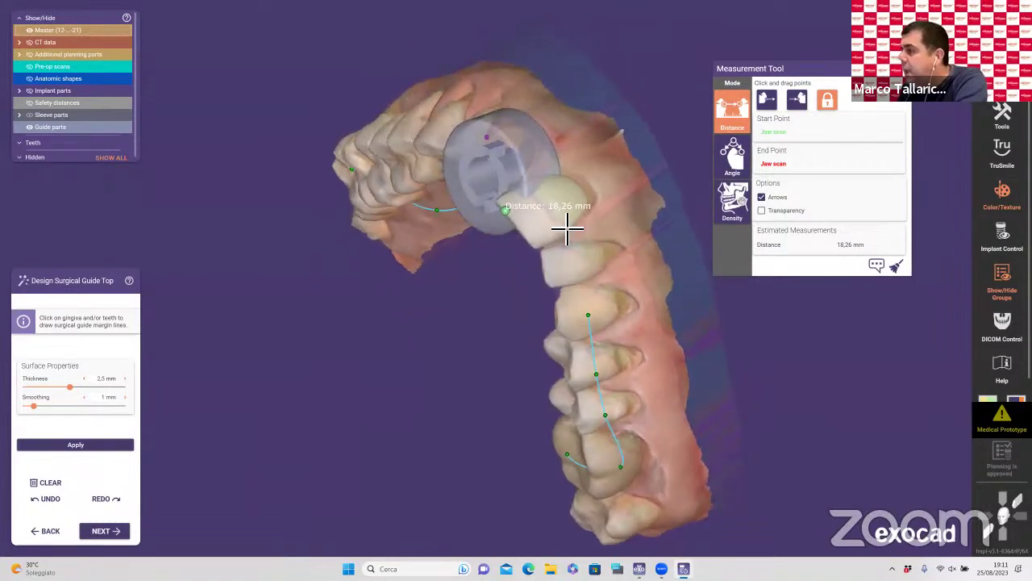
pyautogui.moveTo(594, 185); pyautogui.dragTo(567, 344, button='right')
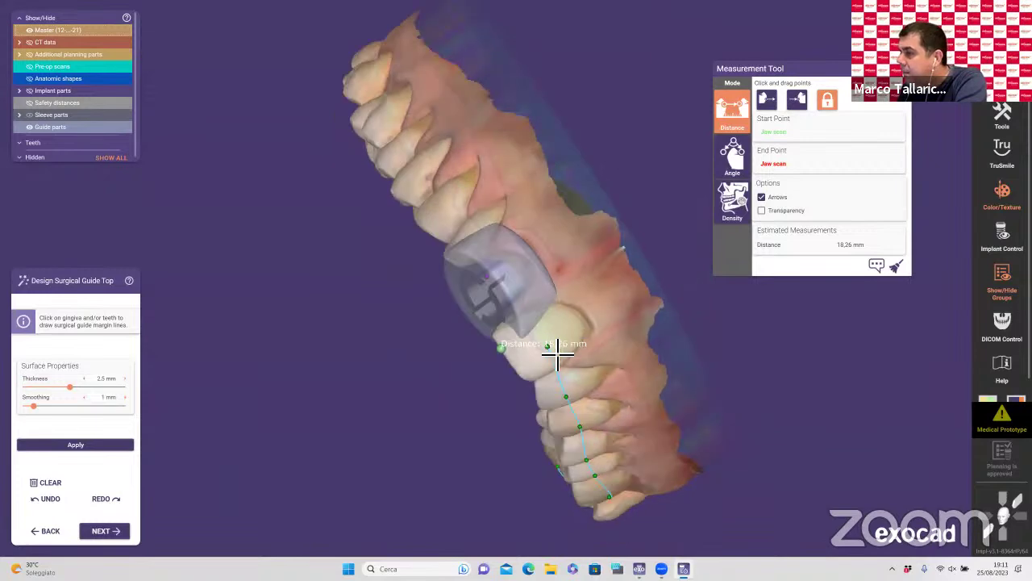
# Step: Extend the margin line over the gingiva around the sleeve mount and along the outer surfaces of the patient's right teeth
pyautogui.click(549, 264)
pyautogui.click(531, 229)
pyautogui.click(485, 215)
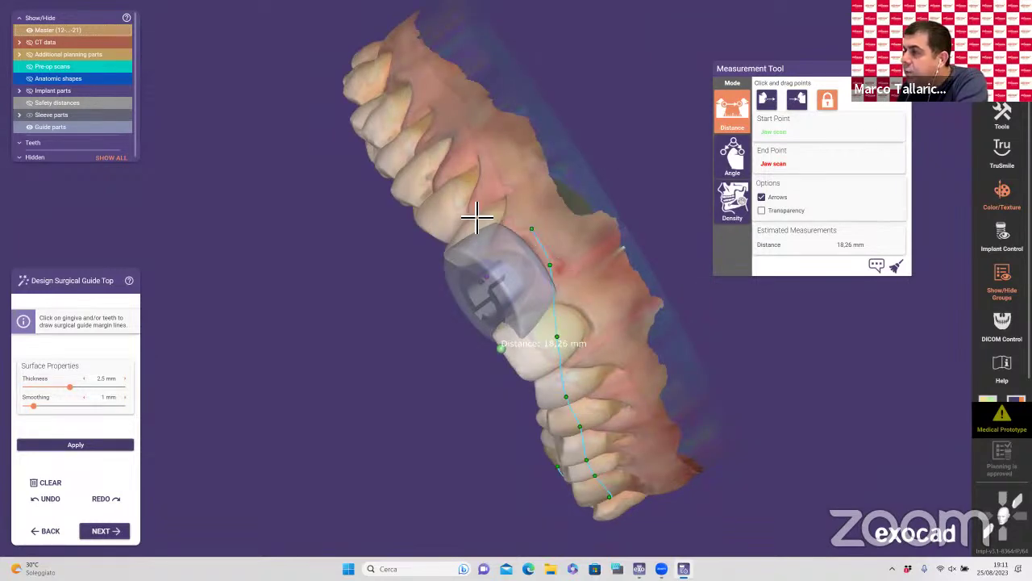
pyautogui.click(444, 193)
pyautogui.click(422, 164)
pyautogui.click(396, 141)
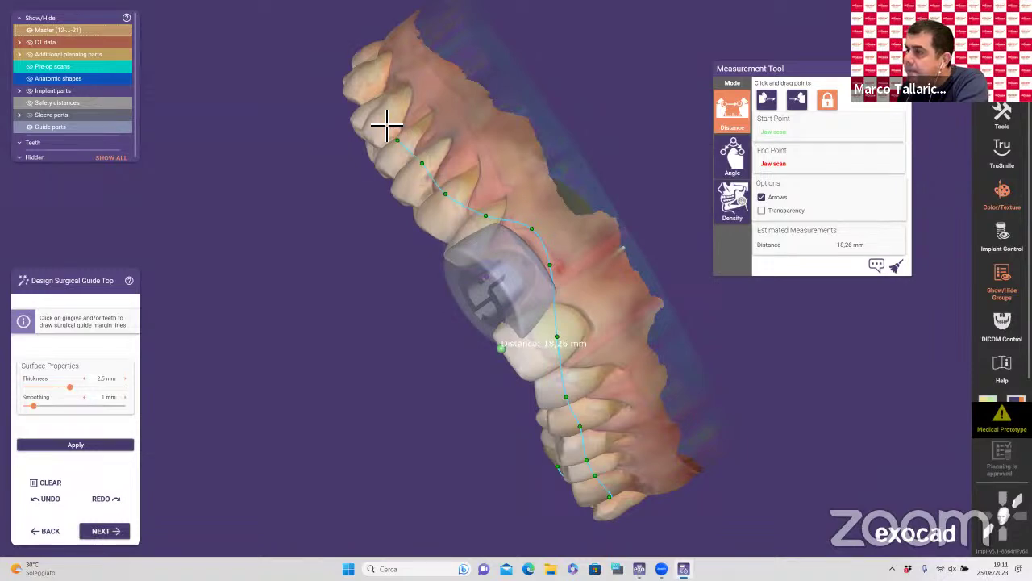
pyautogui.click(384, 118)
# Step: Close the margin line at its starting molar and generate the guide top
pyautogui.moveTo(349, 266); pyautogui.dragTo(392, 111, button='right')
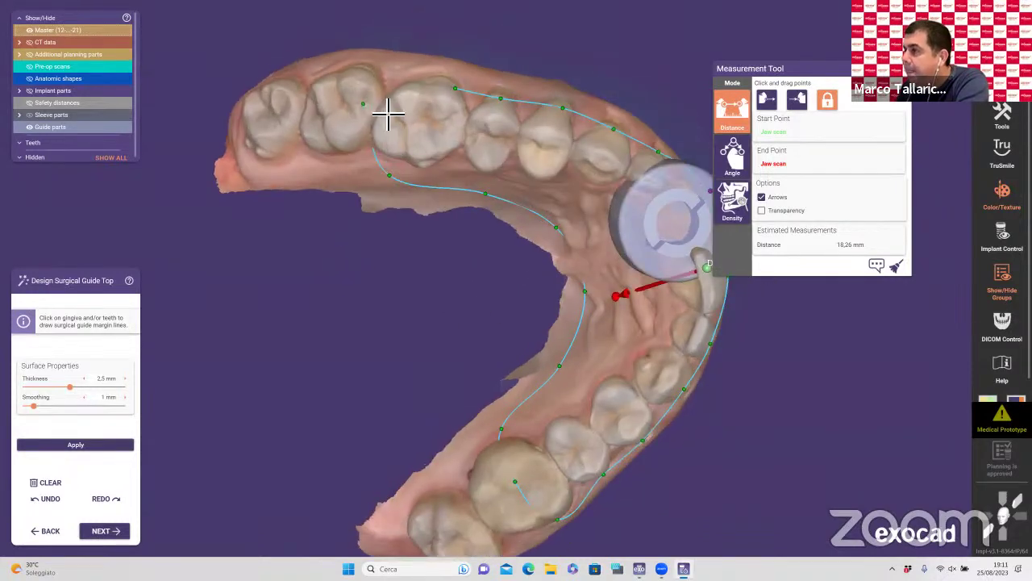
pyautogui.moveTo(404, 293); pyautogui.dragTo(379, 310, button='right')
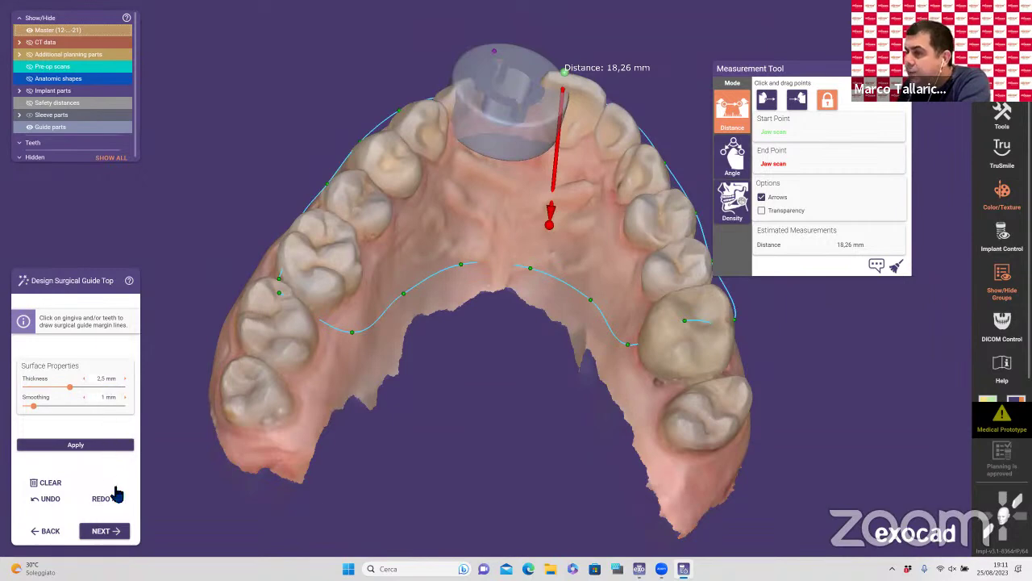
pyautogui.click(103, 531)
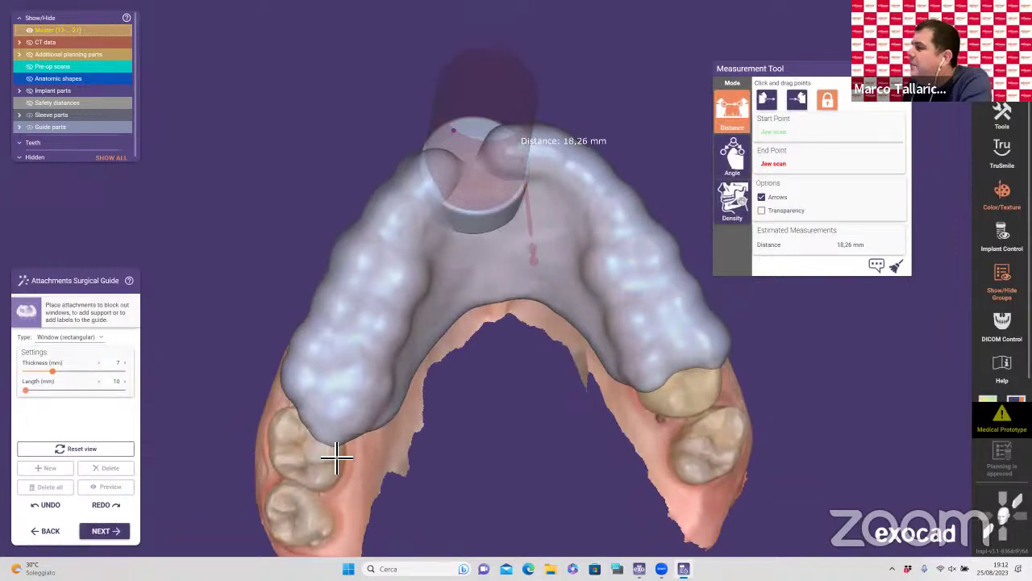
# Step: Add a rectangular window attachment 7 mm thick and 15 mm long across the guide, over the patient's left incisor region
pyautogui.click(395, 198)
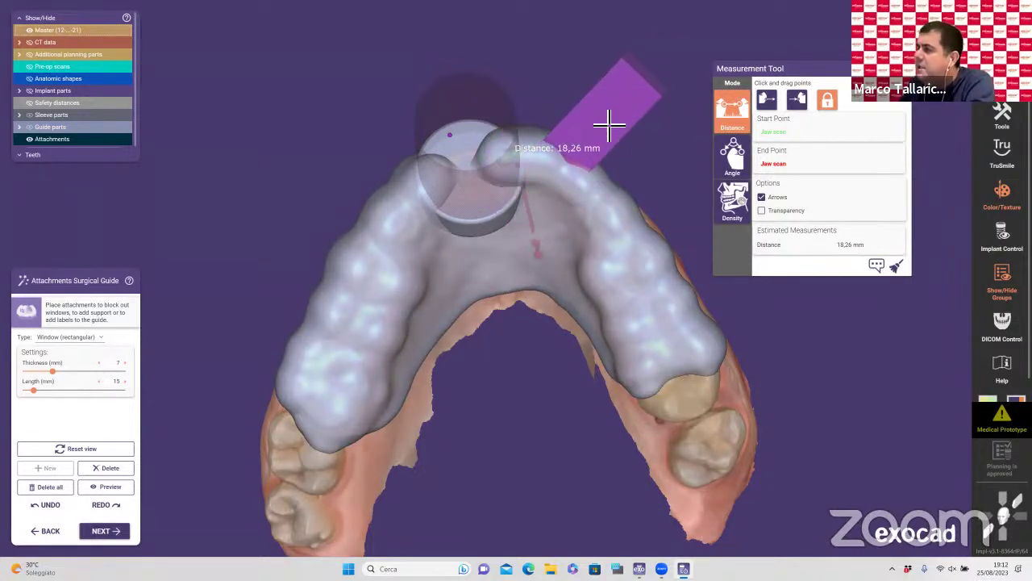
pyautogui.moveTo(609, 122); pyautogui.dragTo(546, 215, button='right')
pyautogui.click(560, 203)
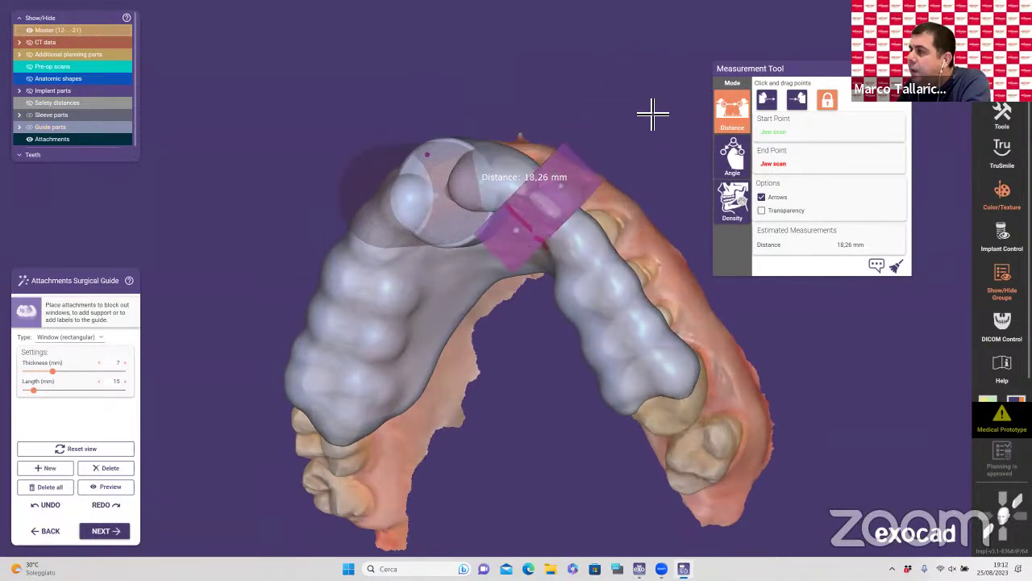
pyautogui.moveTo(652, 113); pyautogui.dragTo(406, 249, button='right')
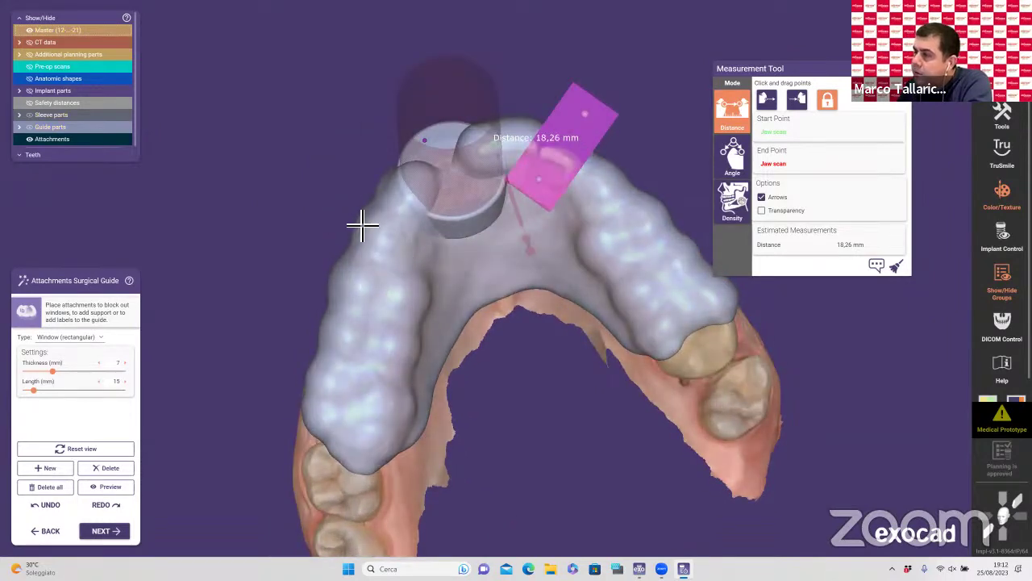
# Step: Add a rectangular window attachment, 7 mm thick and 15 mm long, across the guide over the patient's right canine region
pyautogui.click(60, 468)
pyautogui.moveTo(346, 307); pyautogui.dragTo(406, 252, button='right')
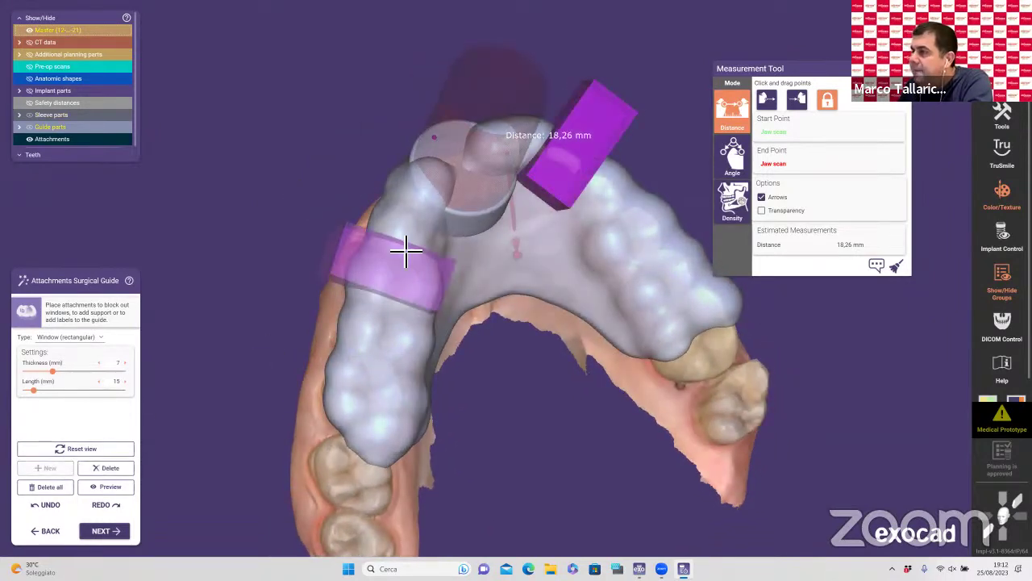
pyautogui.click(406, 252)
pyautogui.moveTo(271, 215); pyautogui.dragTo(239, 213, button='right')
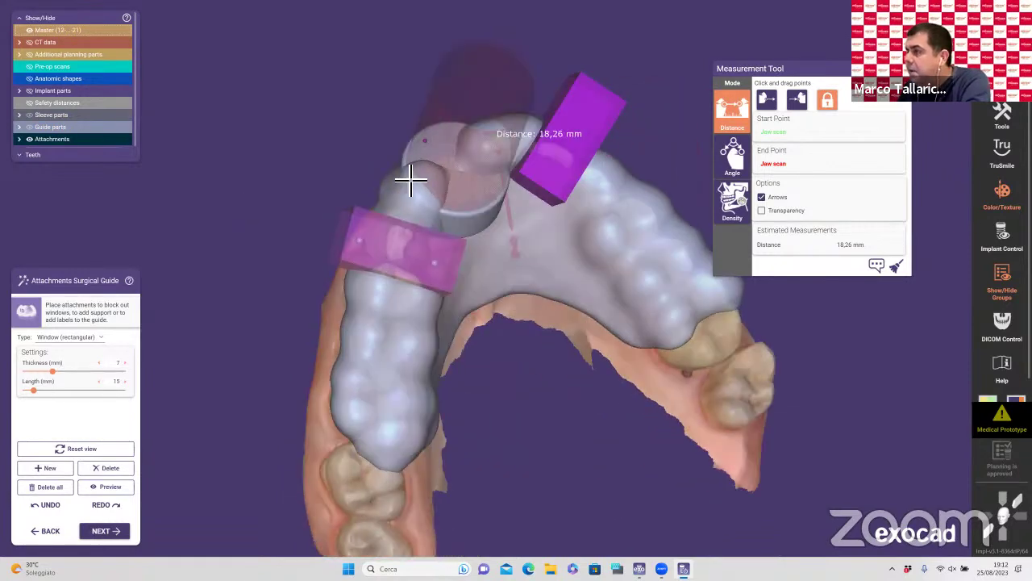
pyautogui.moveTo(306, 164); pyautogui.dragTo(506, 148, button='right')
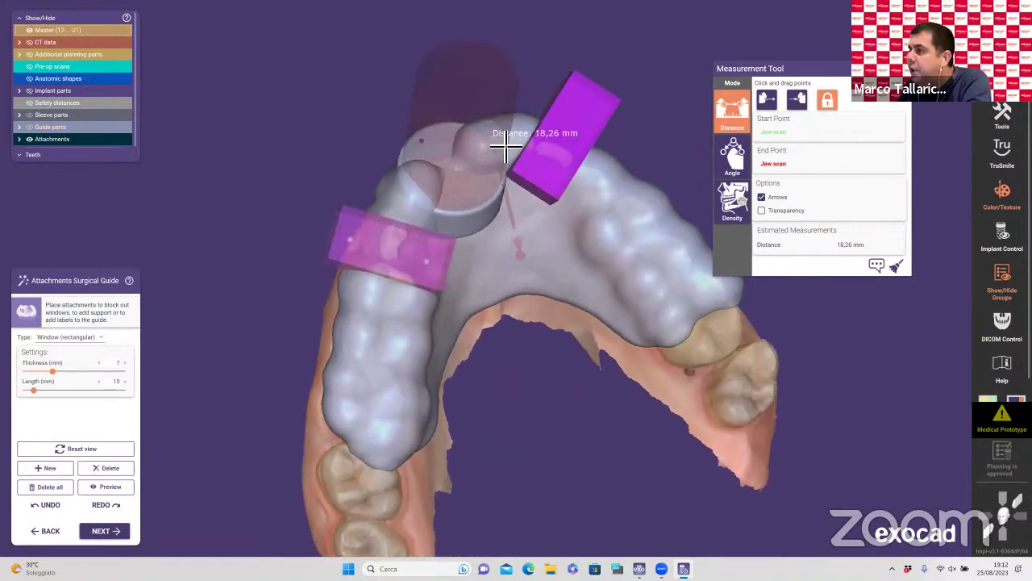
# Step: Add two more rectangular windows, 7 mm thick and 15 mm long, across the guide's left and right posterior ends
pyautogui.click(69, 471)
pyautogui.click(657, 286)
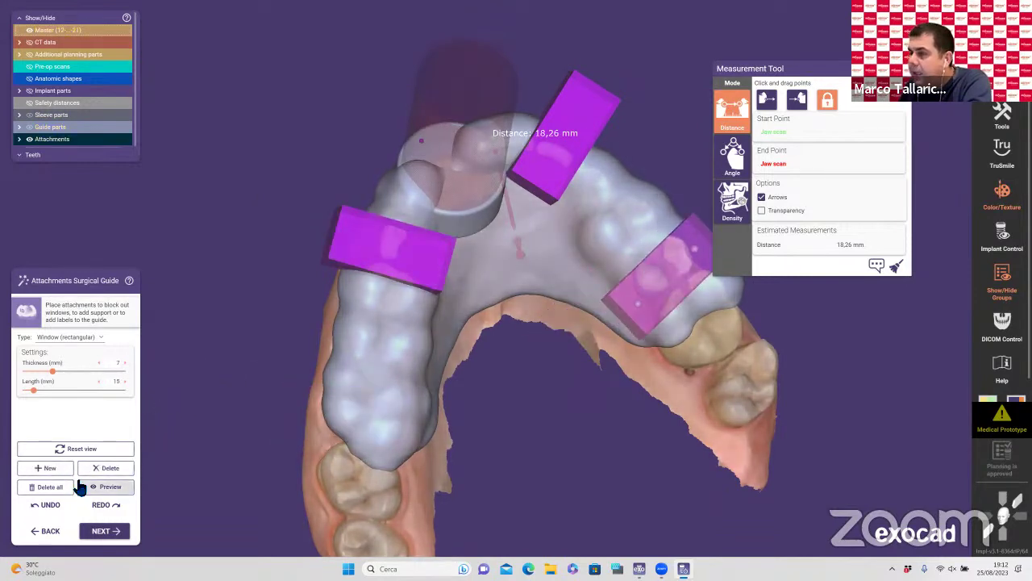
pyautogui.click(48, 468)
pyautogui.click(416, 413)
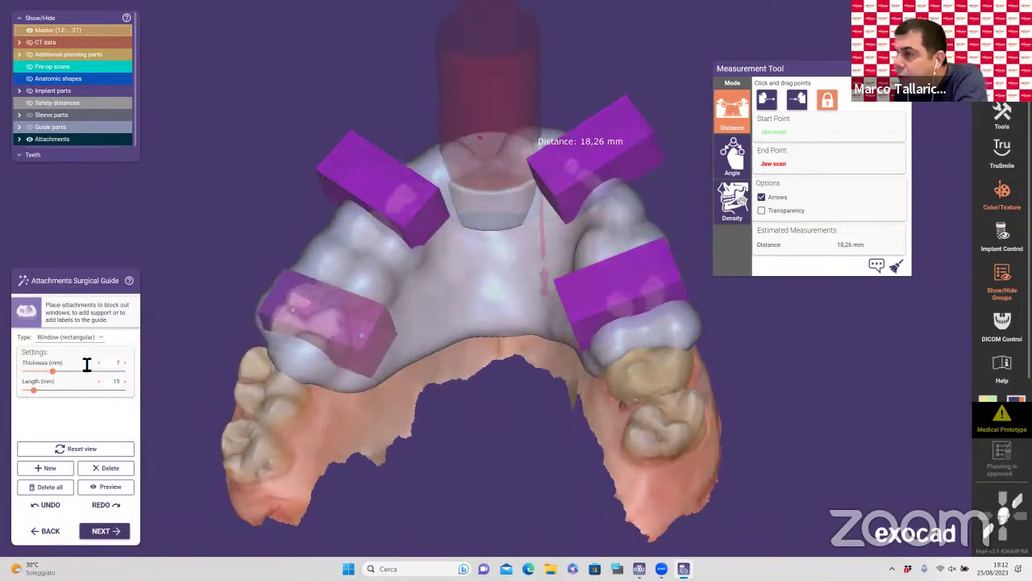
# Step: Add the debossed text "osstem", 1 mm thick and 4 mm in size, on the guide's palatal surface
pyautogui.click(100, 339)
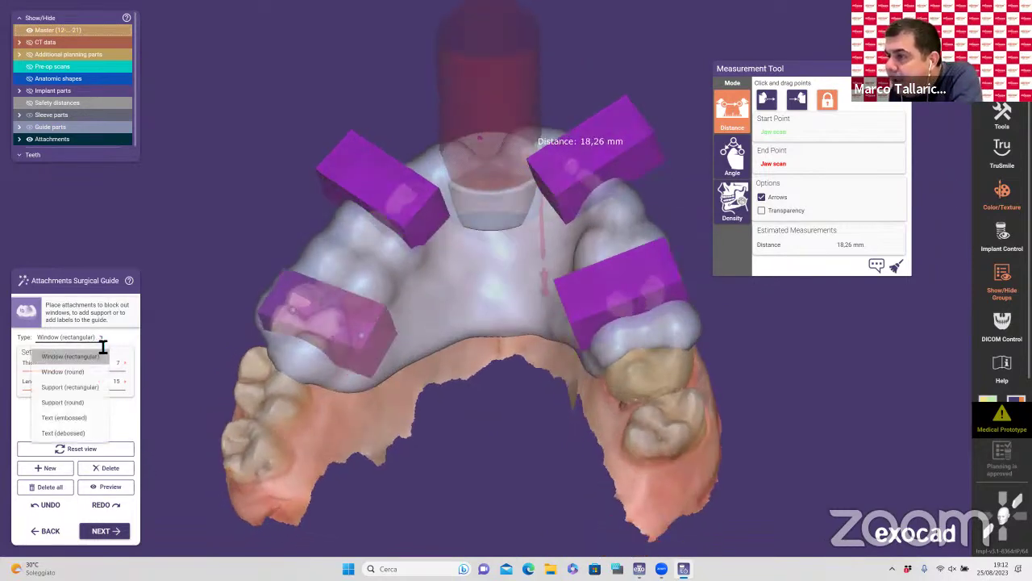
pyautogui.click(85, 434)
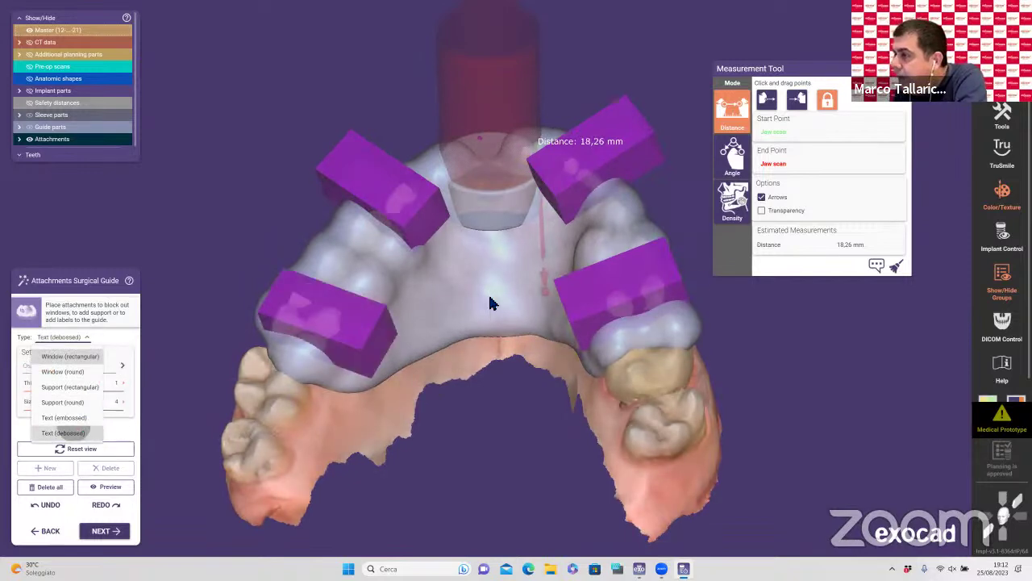
pyautogui.click(416, 312)
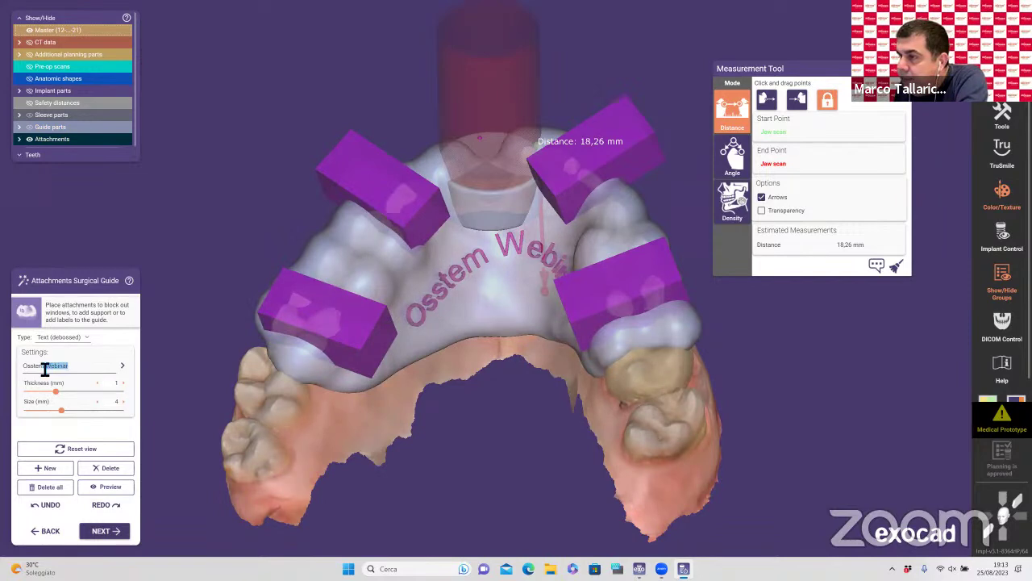
pyautogui.write('O')
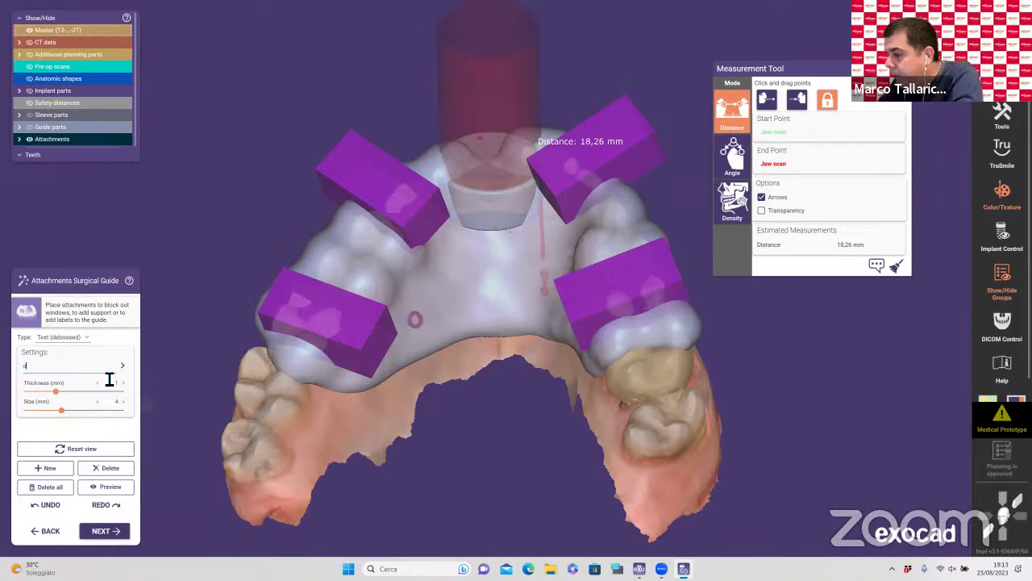
pyautogui.write('sstem')
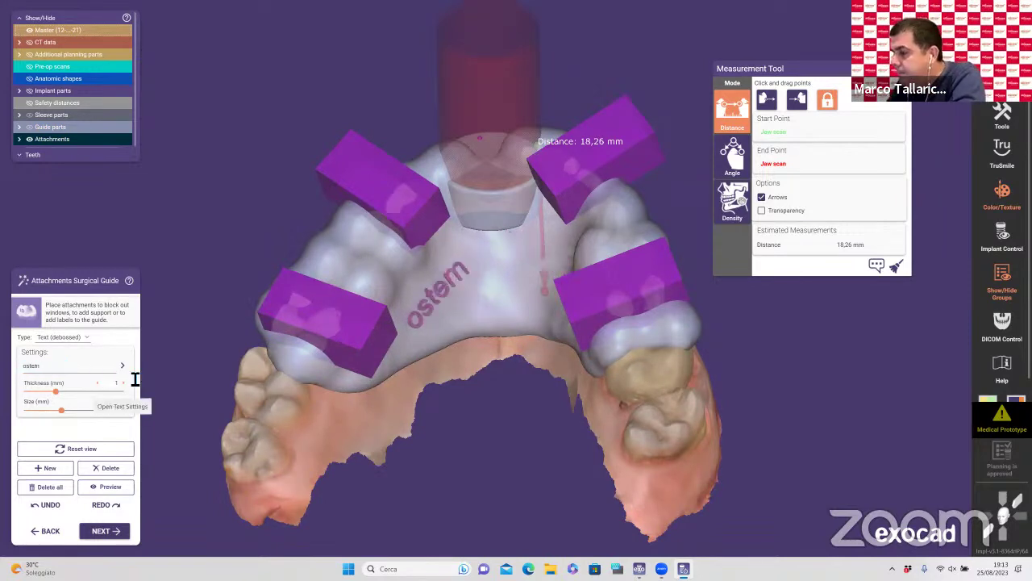
pyautogui.write('s')
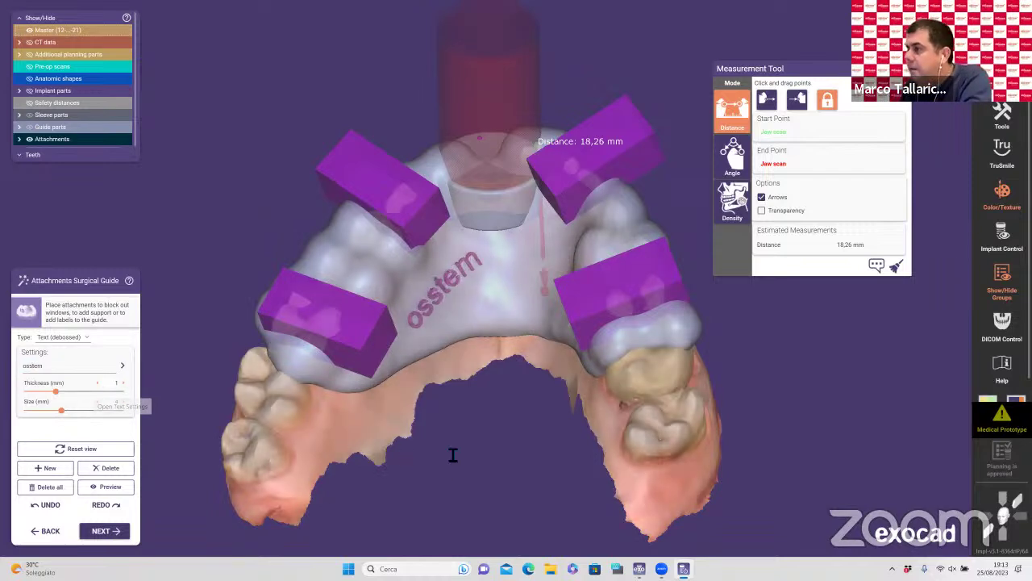
# Step: Merge the surgical guide, accept its multiple parts, and inspect the merged guide's thickness map from above
pyautogui.click(124, 537)
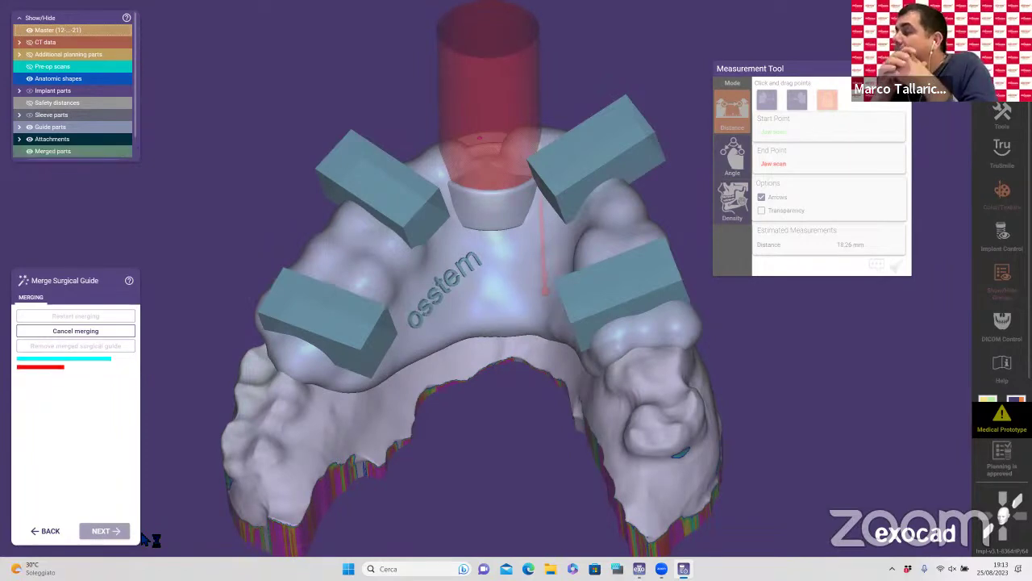
pyautogui.click(140, 534)
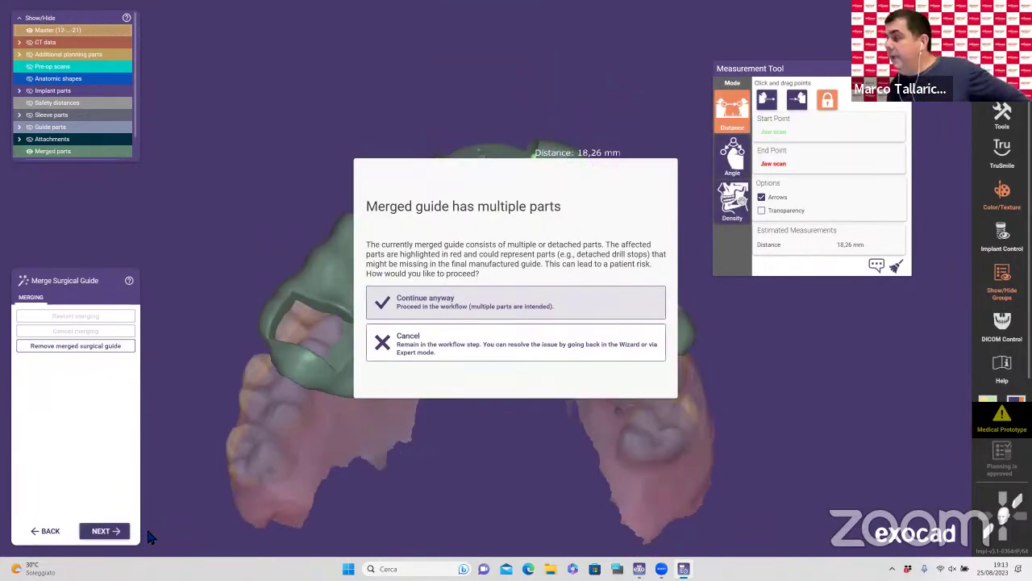
pyautogui.click(451, 310)
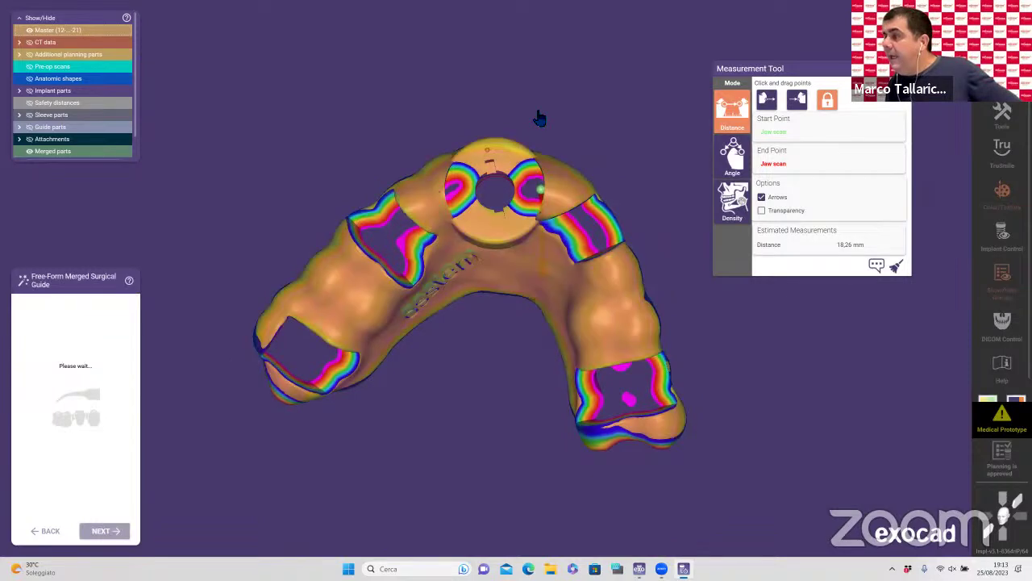
pyautogui.moveTo(590, 212); pyautogui.dragTo(553, 258, button='right')
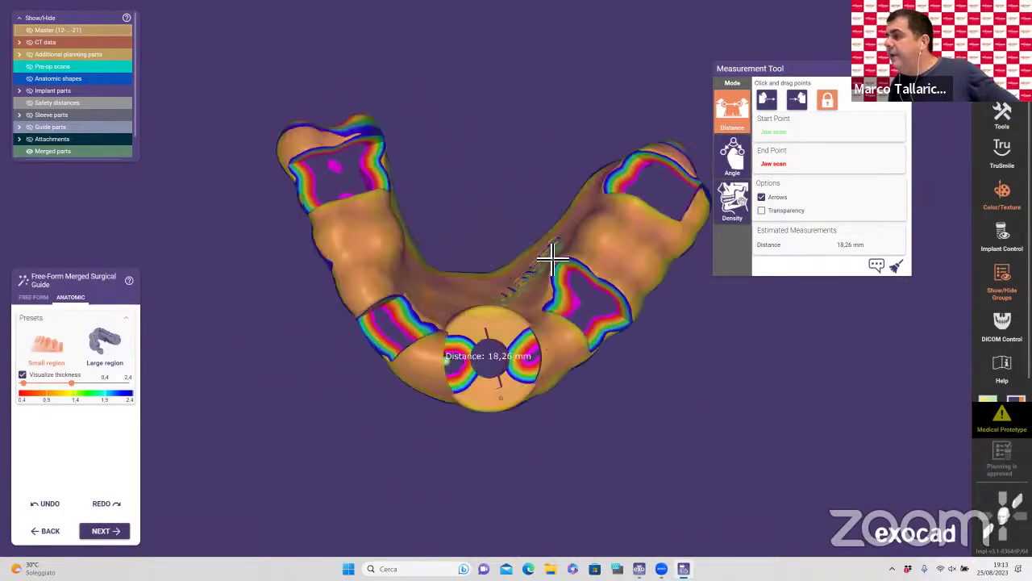
pyautogui.moveTo(598, 314); pyautogui.dragTo(643, 304, button='right')
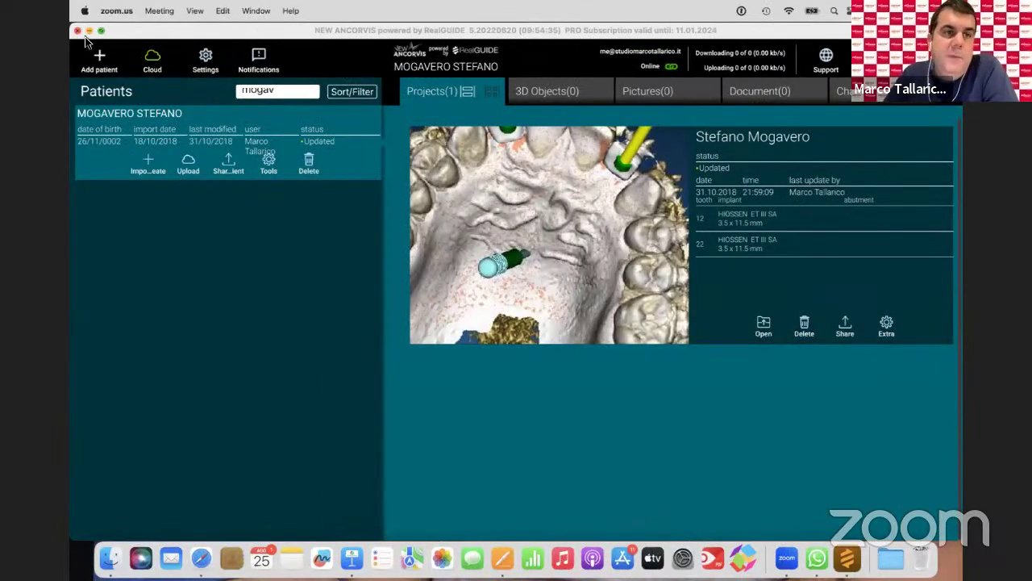
# Step: Close the RealGUIDE window, switch to the Webinar_2.key presentation in Keynote, show it full screen and advance to the surgery video
pyautogui.click(77, 30)
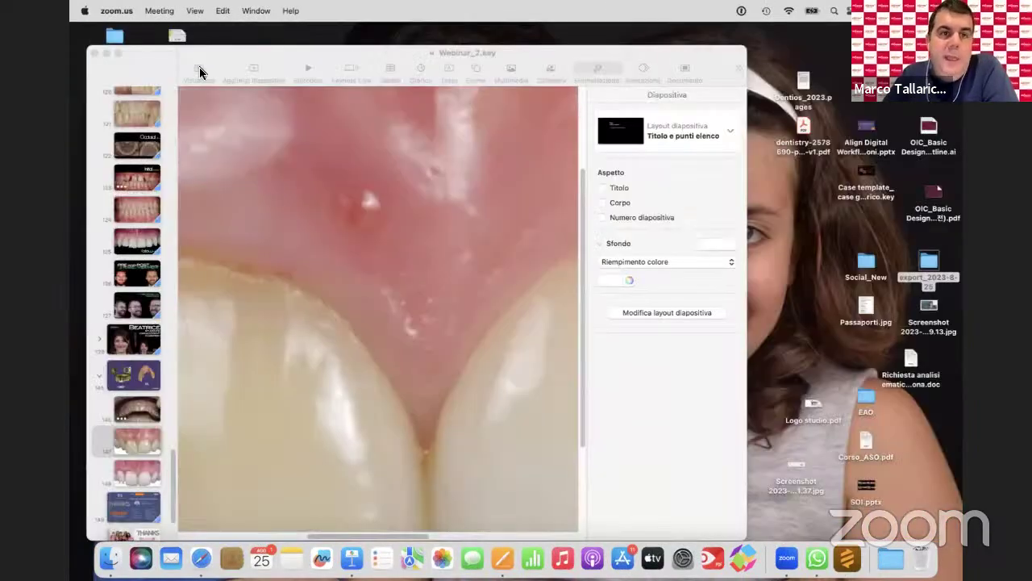
pyautogui.click(299, 69)
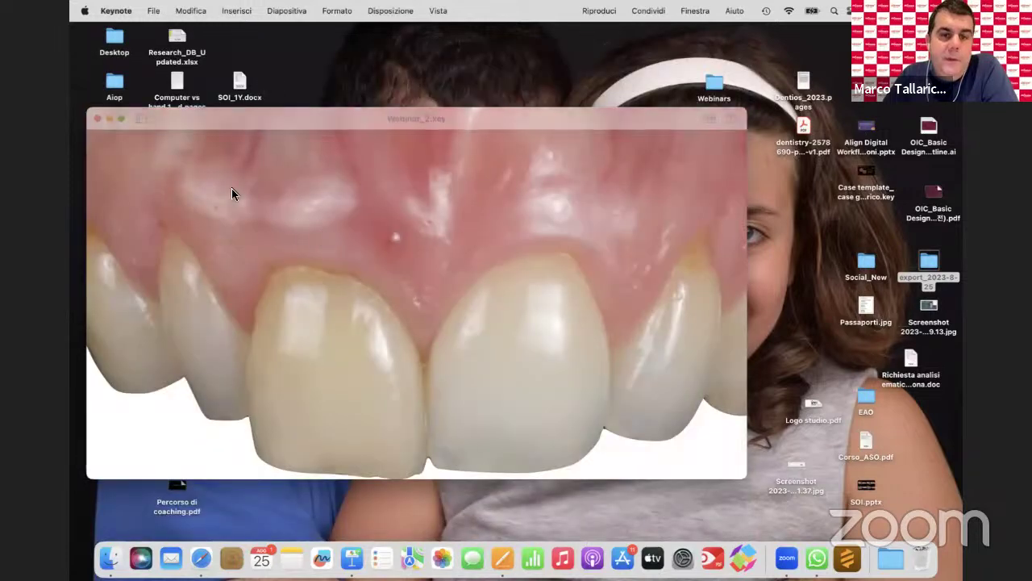
pyautogui.click(122, 117)
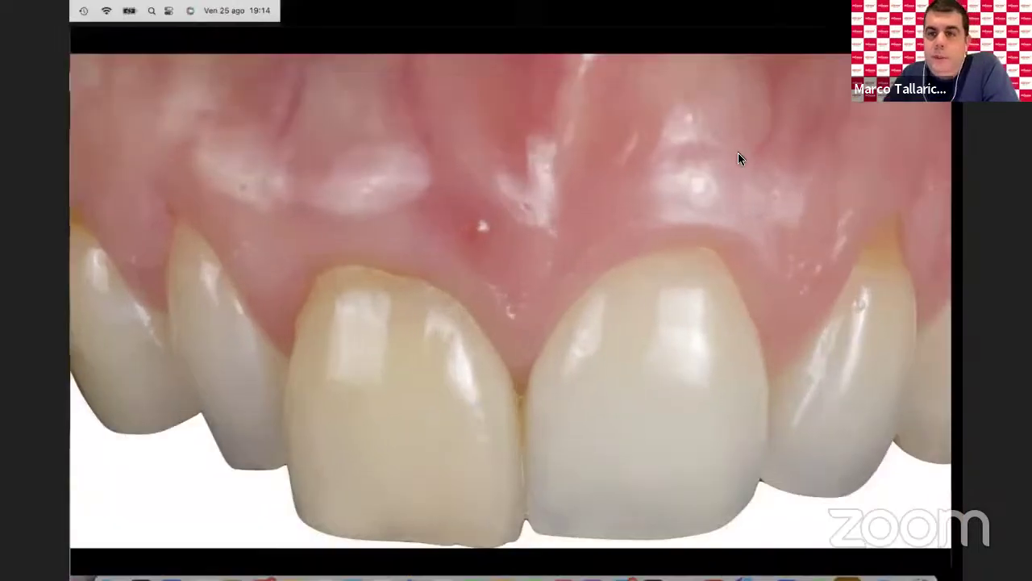
pyautogui.press('Right')
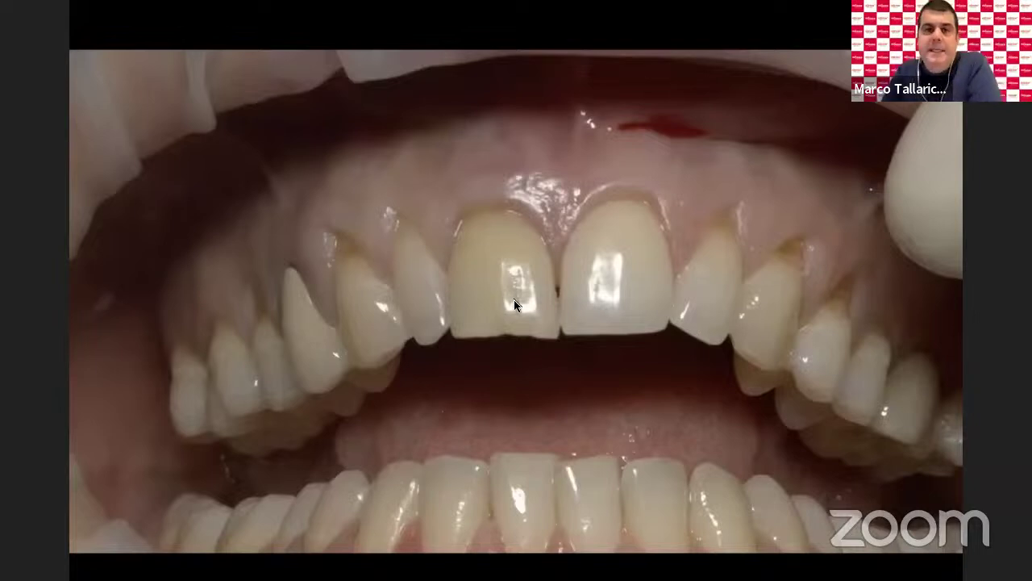
# Step: Review the tooth extraction in the surgery video, stepping forward to 00:24 and skipping ahead to the guide placement
pyautogui.moveTo(428, 33)
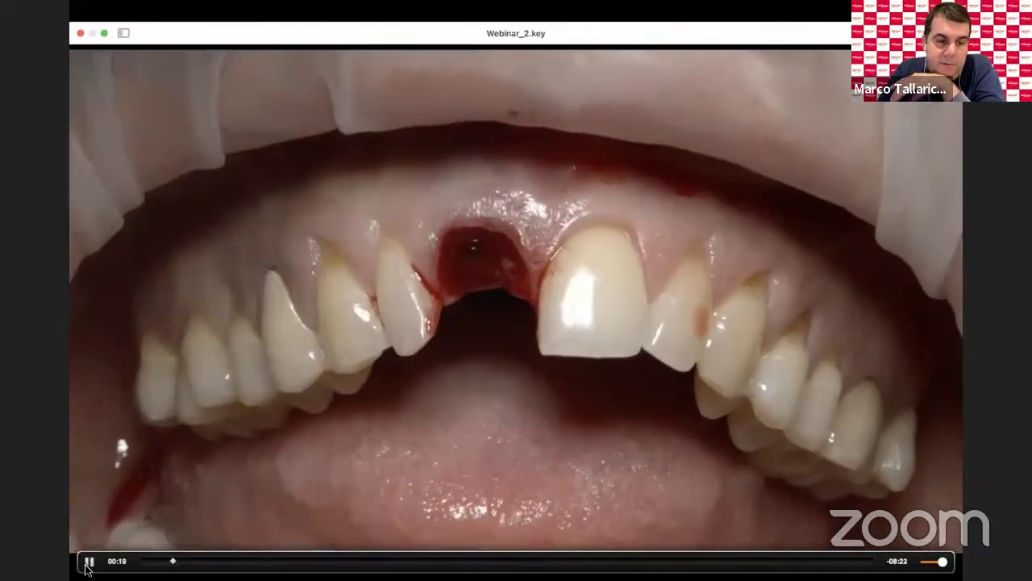
pyautogui.moveTo(178, 564); pyautogui.dragTo(176, 564)
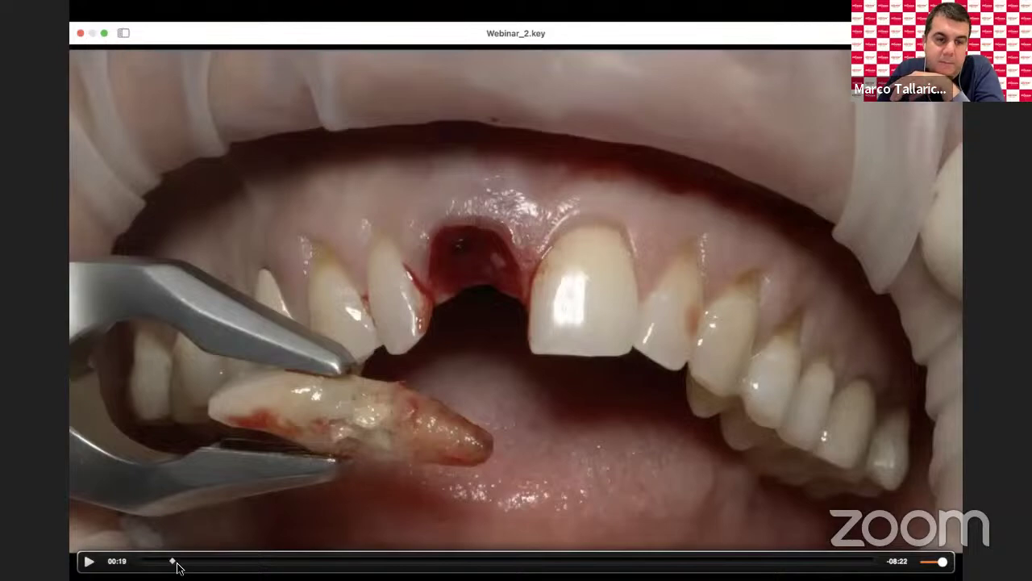
pyautogui.moveTo(177, 563); pyautogui.dragTo(180, 562)
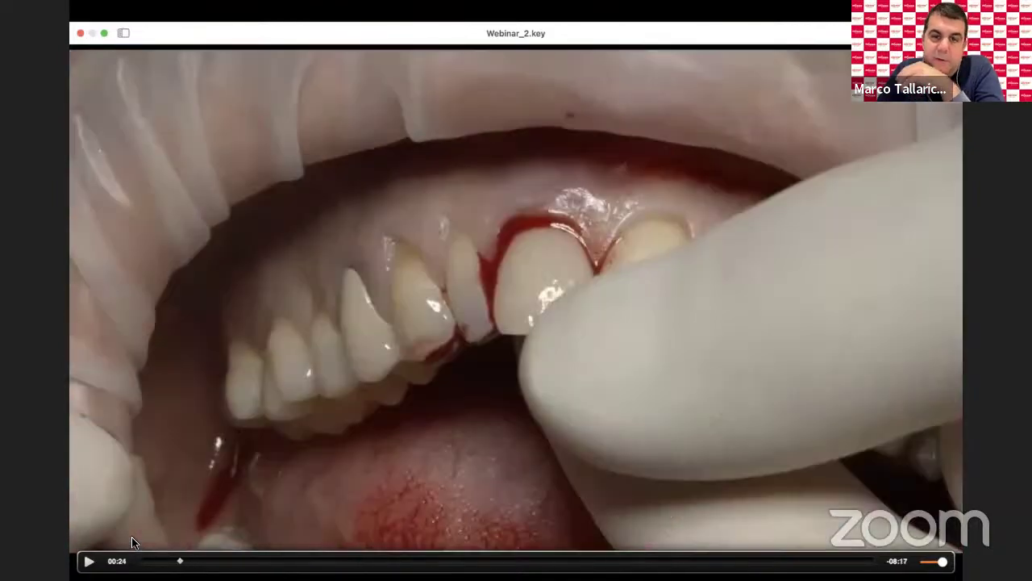
pyautogui.click(88, 561)
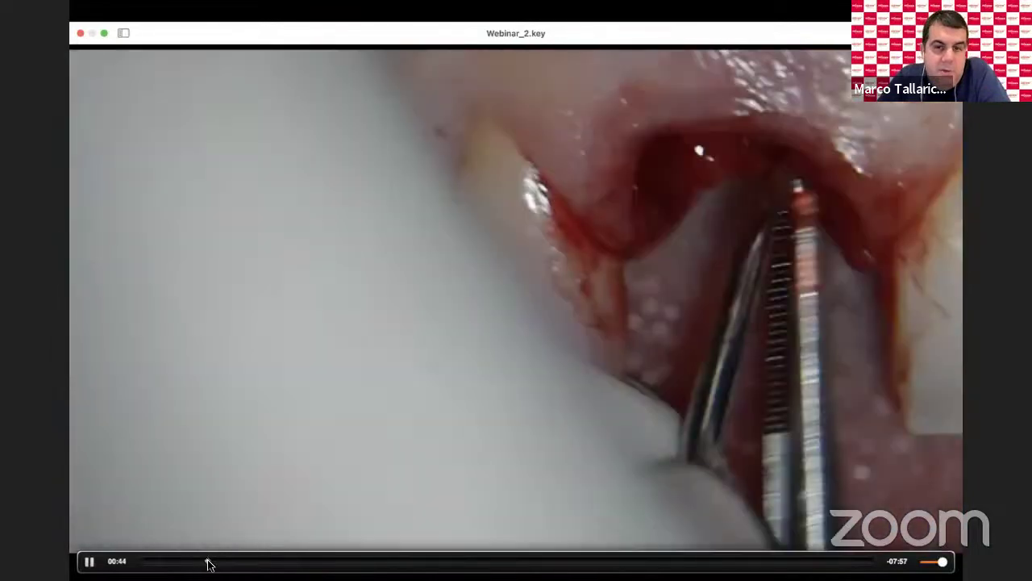
pyautogui.moveTo(207, 564); pyautogui.dragTo(224, 567)
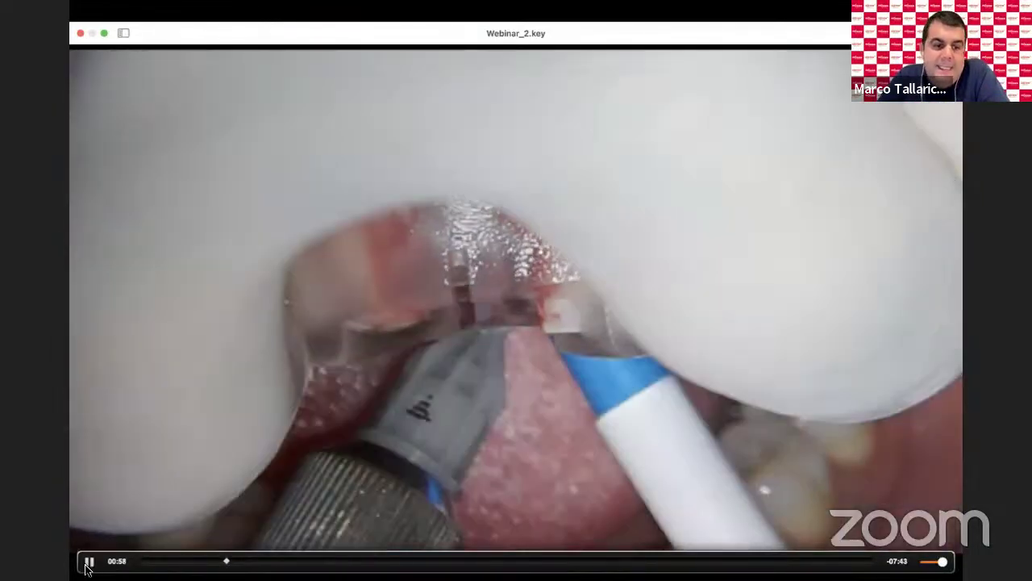
# Step: Play the surgical guide seating in the video, pausing at 00:59 and 01:08 to examine its fit
pyautogui.click(88, 562)
pyautogui.click(86, 562)
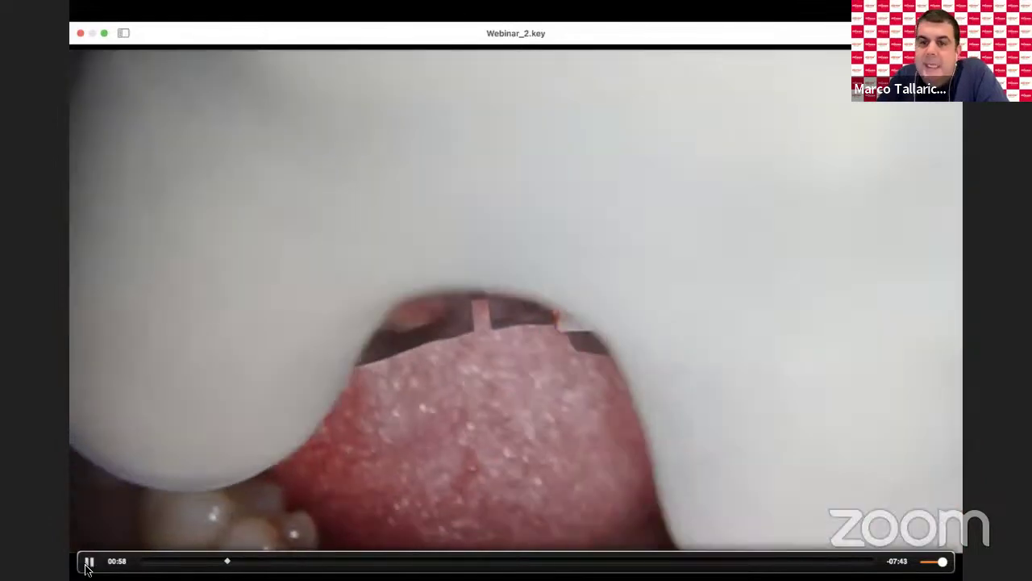
pyautogui.click(88, 561)
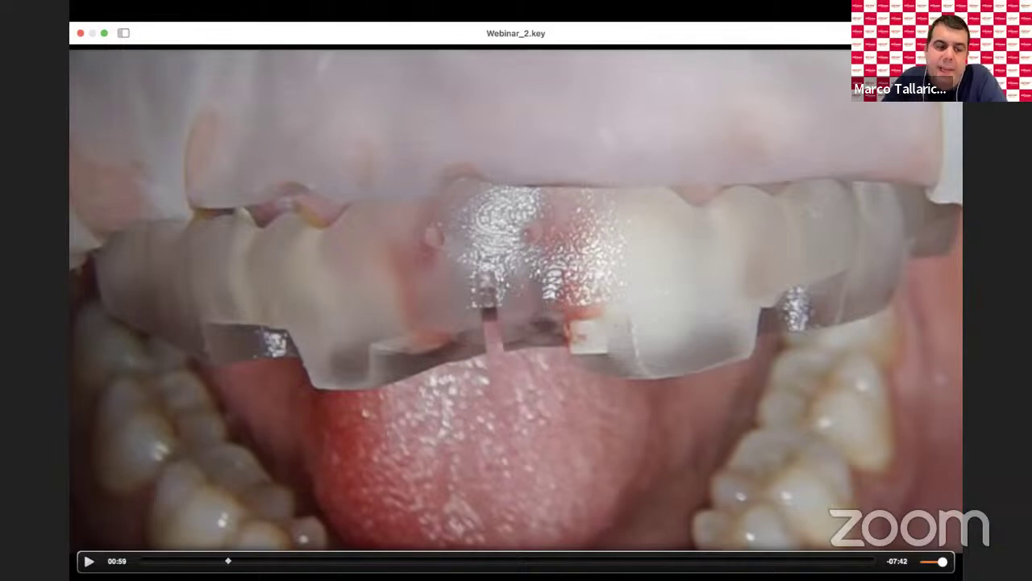
pyautogui.click(90, 561)
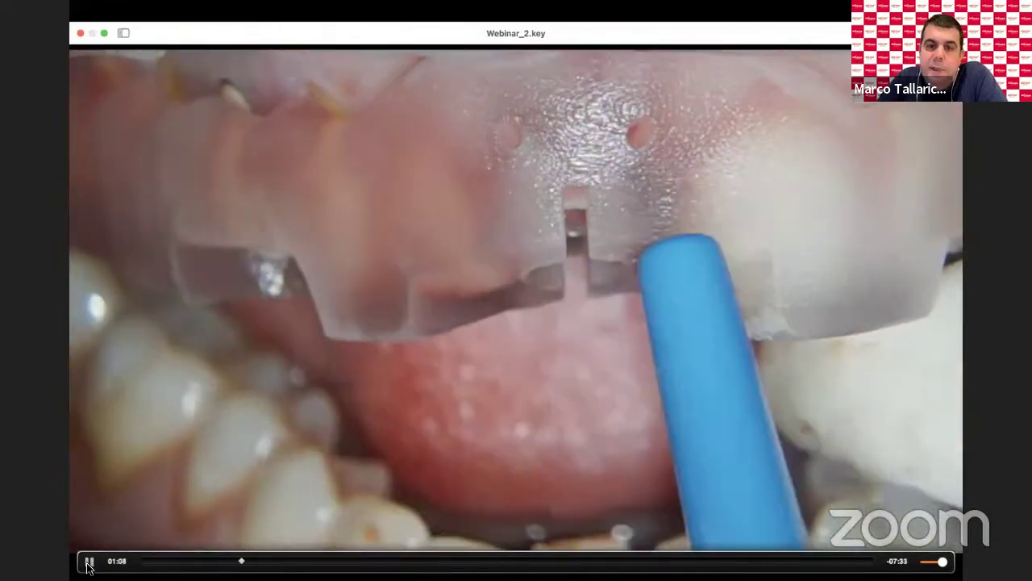
pyautogui.click(89, 564)
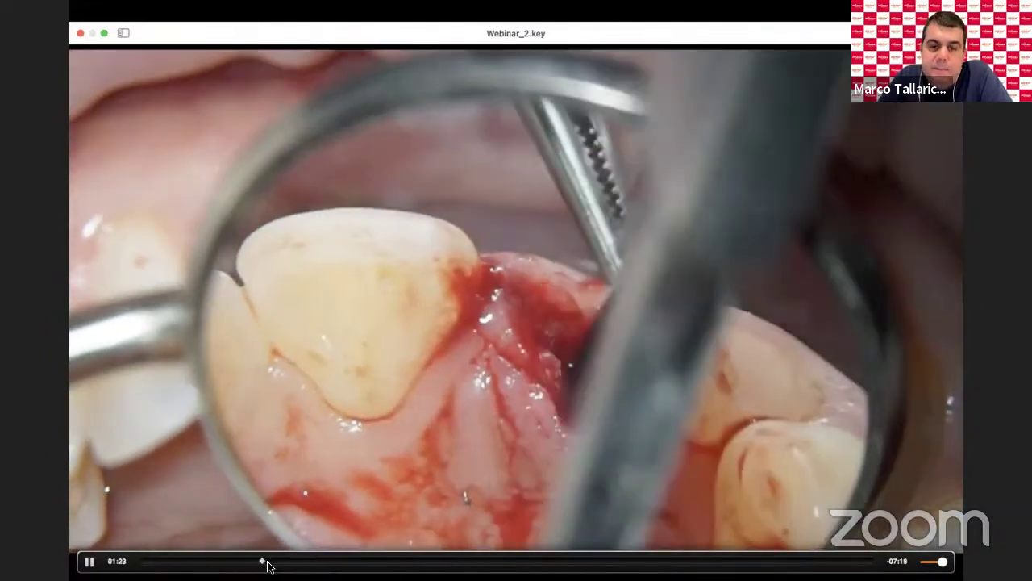
# Step: Watch the guided implant insertion, pausing at 02:17, and go back to 02:35 to examine the probing of the placed implant
pyautogui.click(268, 562)
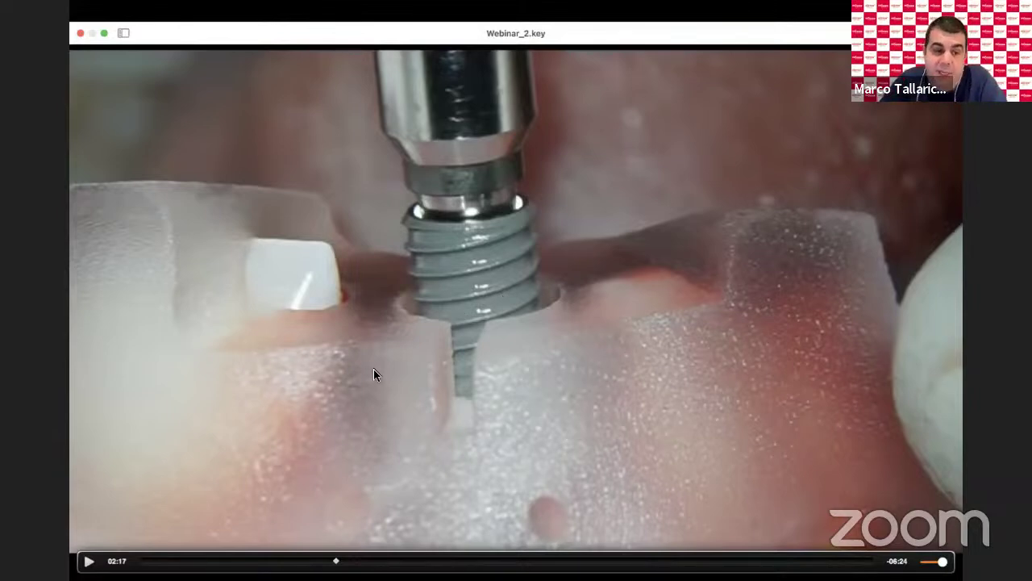
pyautogui.click(87, 562)
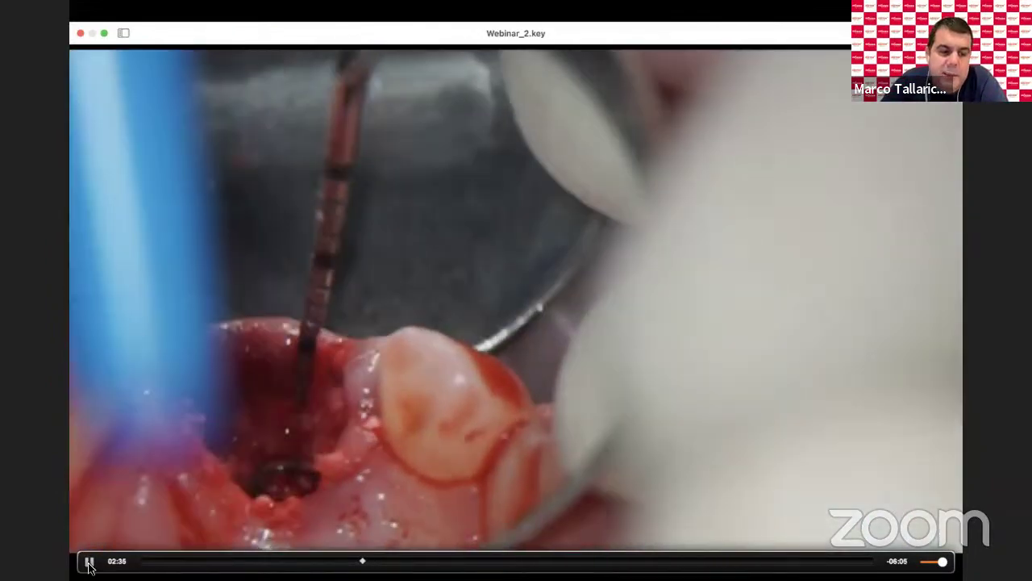
pyautogui.click(90, 562)
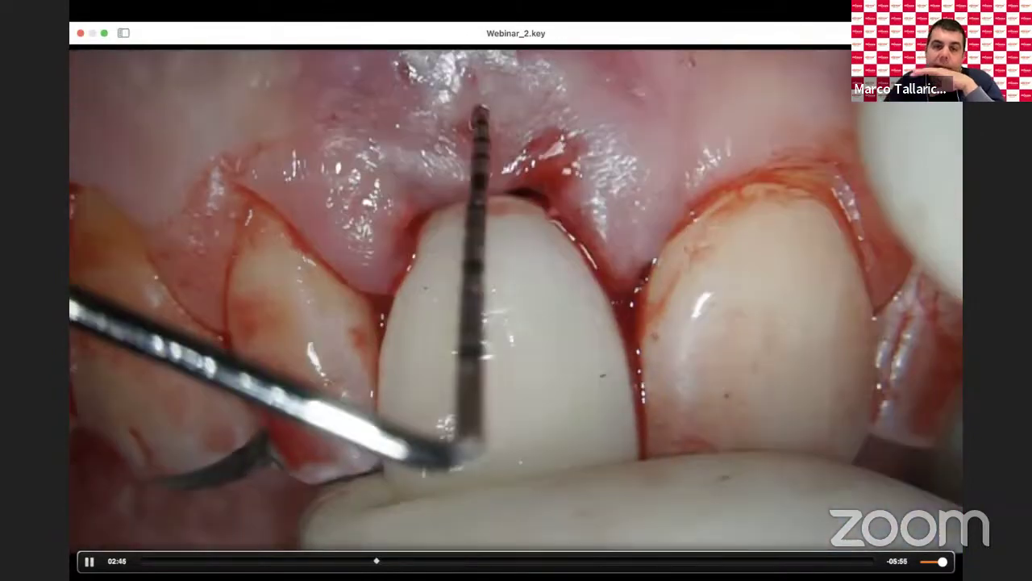
pyautogui.moveTo(362, 474)
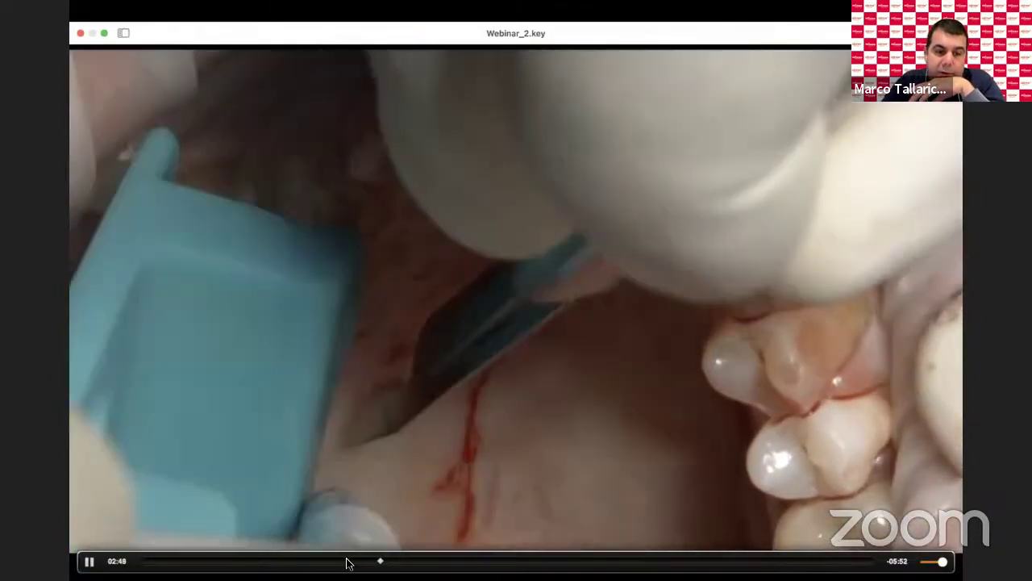
pyautogui.click(348, 561)
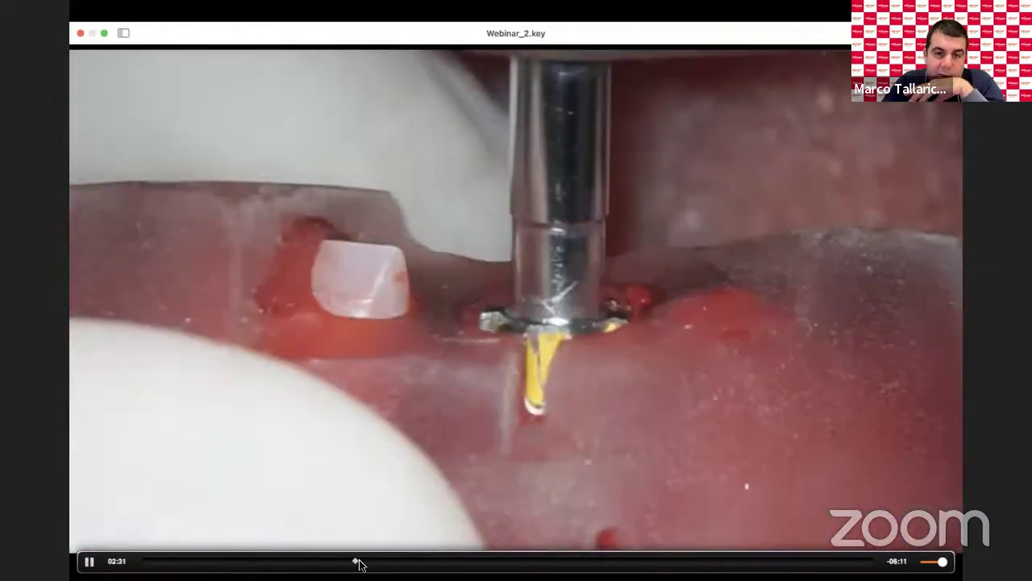
pyautogui.click(362, 562)
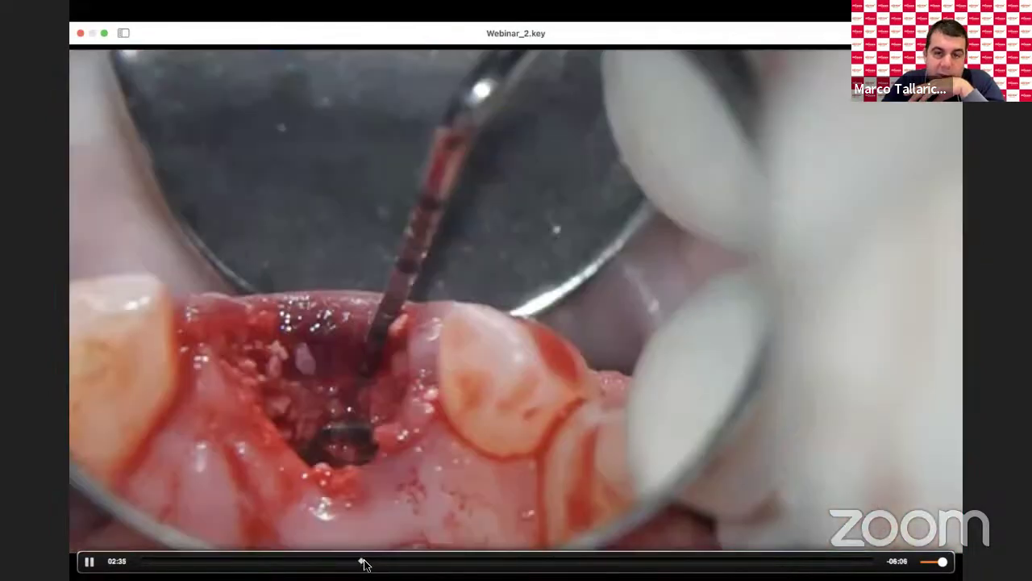
# Step: Return to the surgery video from the tooth photo slide and skip ahead through 02:45 to 02:53
pyautogui.moveTo(363, 562); pyautogui.dragTo(373, 562)
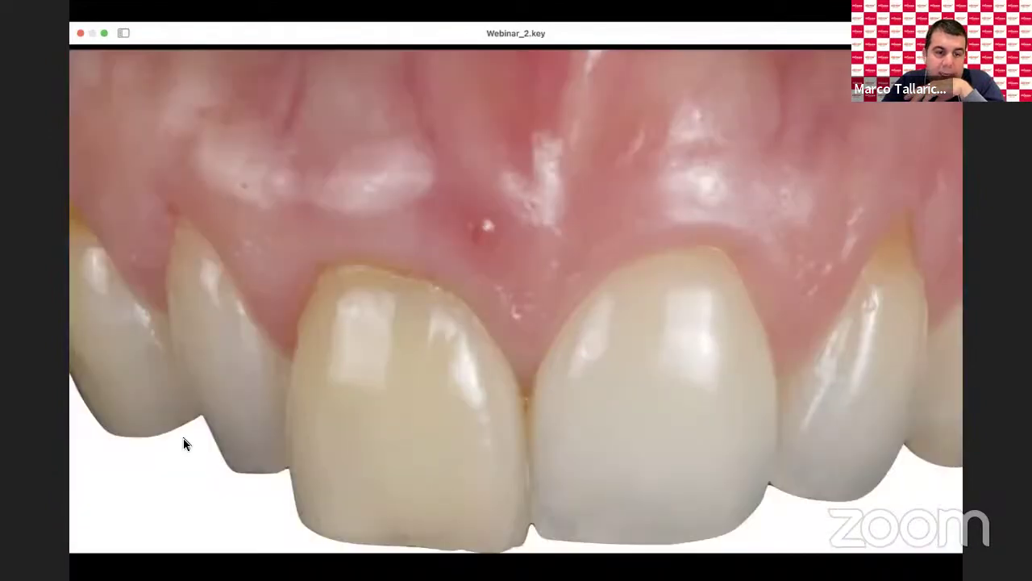
pyautogui.press('Right')
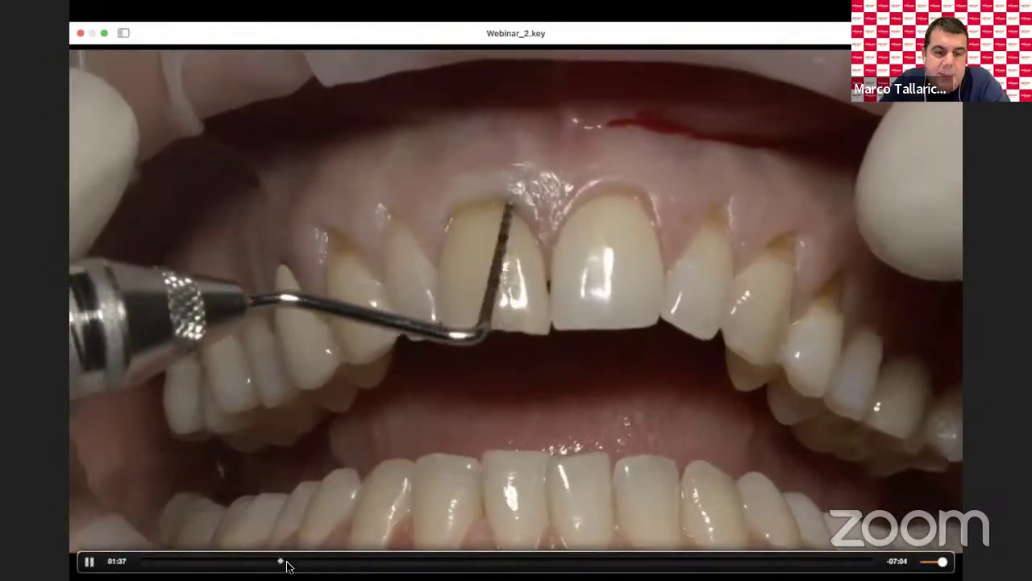
pyautogui.moveTo(283, 562); pyautogui.dragTo(381, 565)
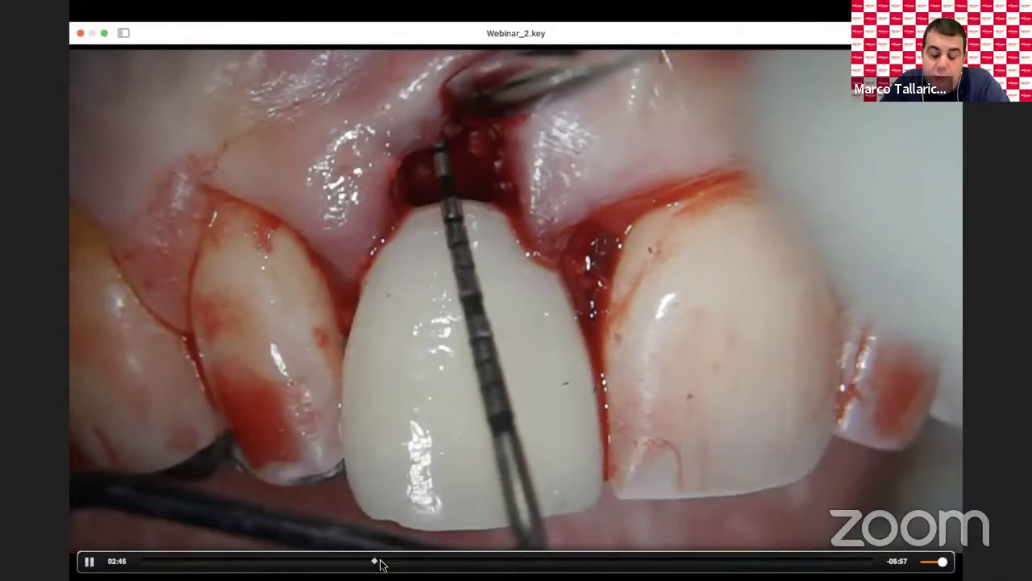
pyautogui.moveTo(381, 565); pyautogui.dragTo(389, 565)
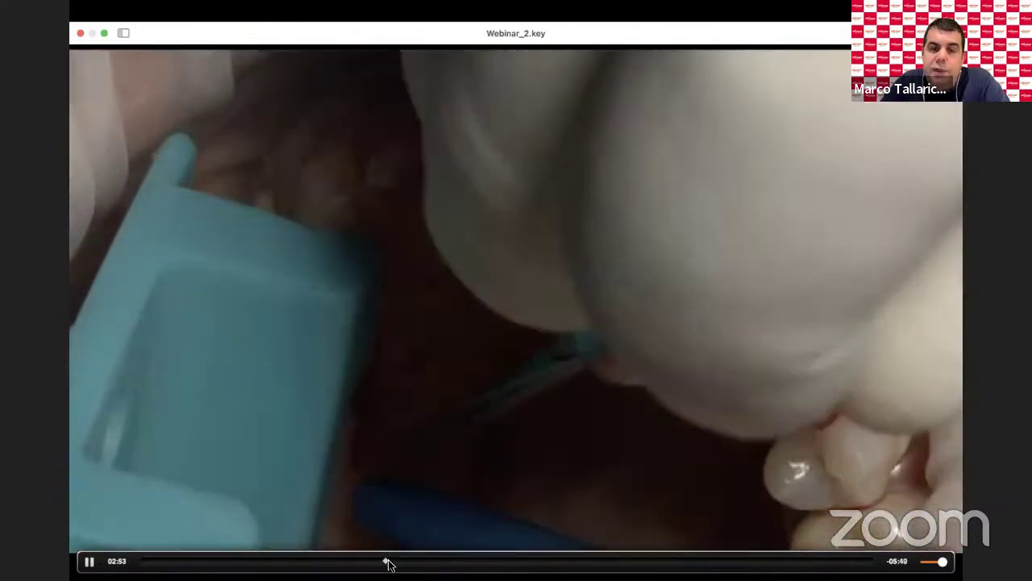
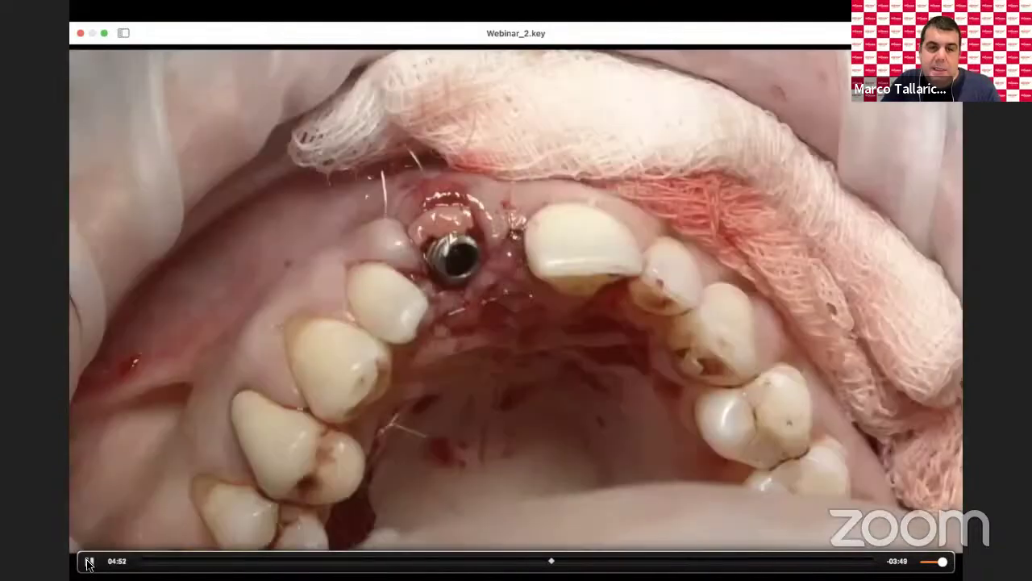
# Step: Play the rest of the surgery video to its end, pausing at 04:53 to examine the implant site and at 06:05 to examine the crown
pyautogui.click(88, 562)
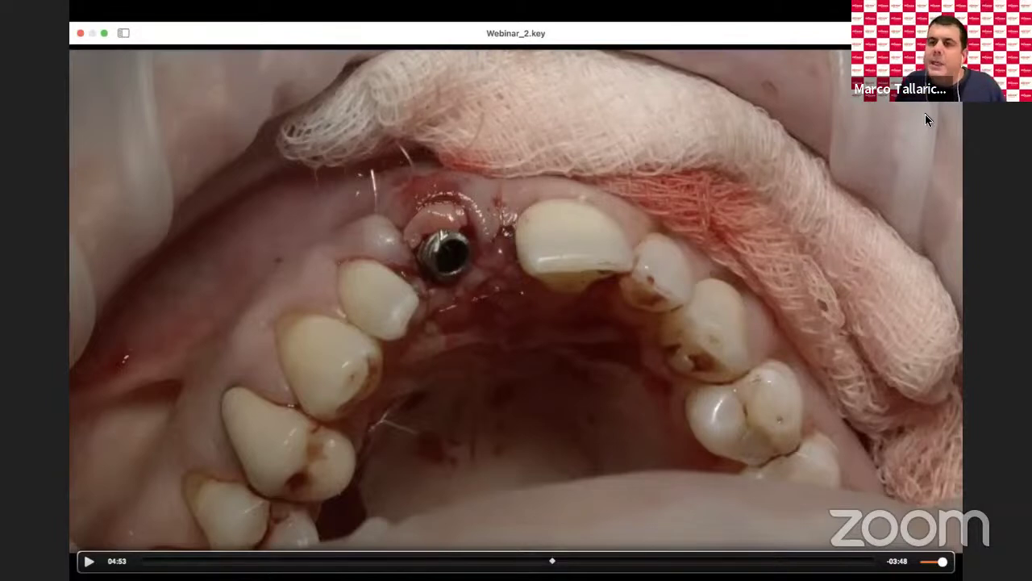
pyautogui.click(91, 563)
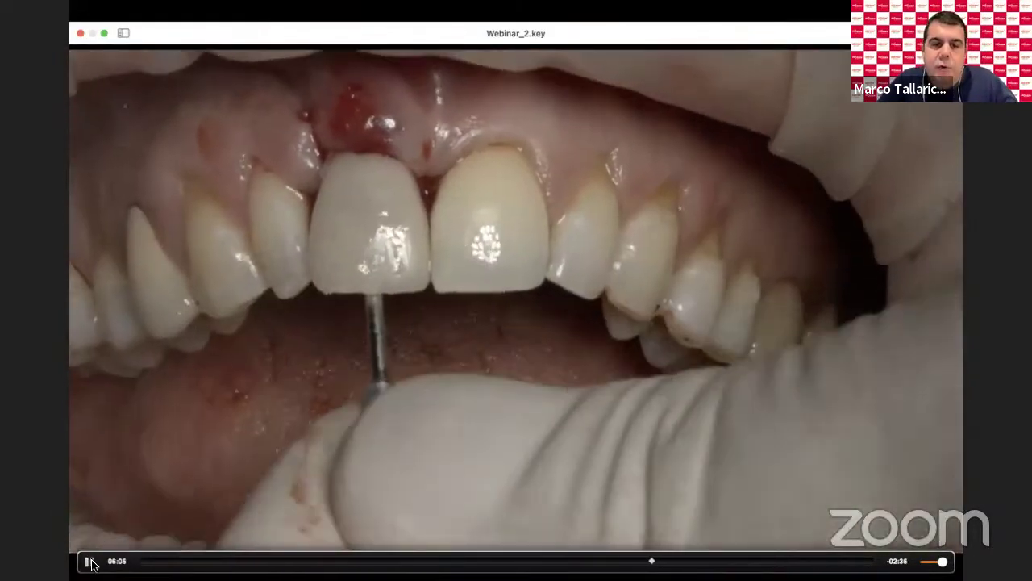
pyautogui.click(90, 561)
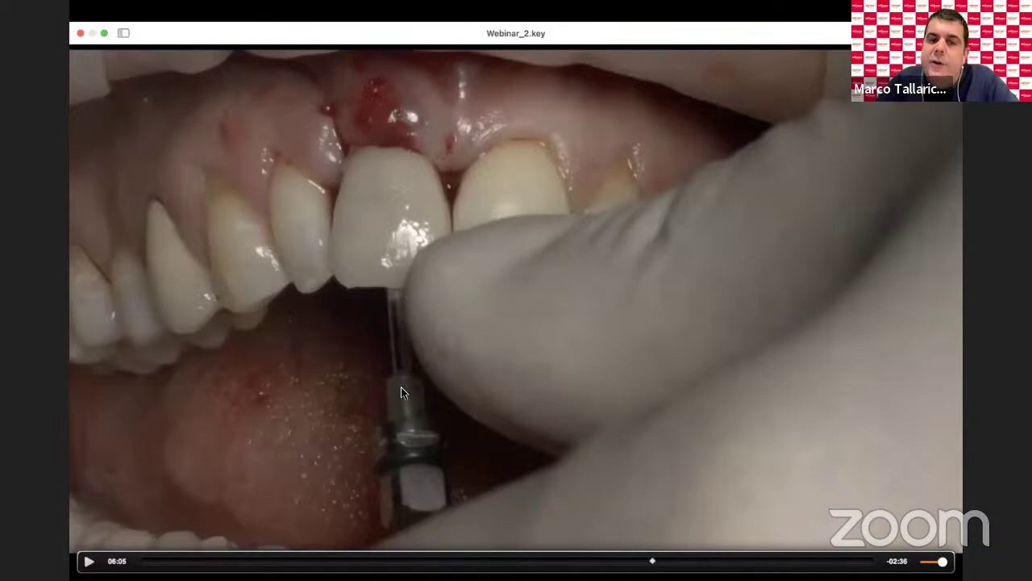
pyautogui.click(88, 561)
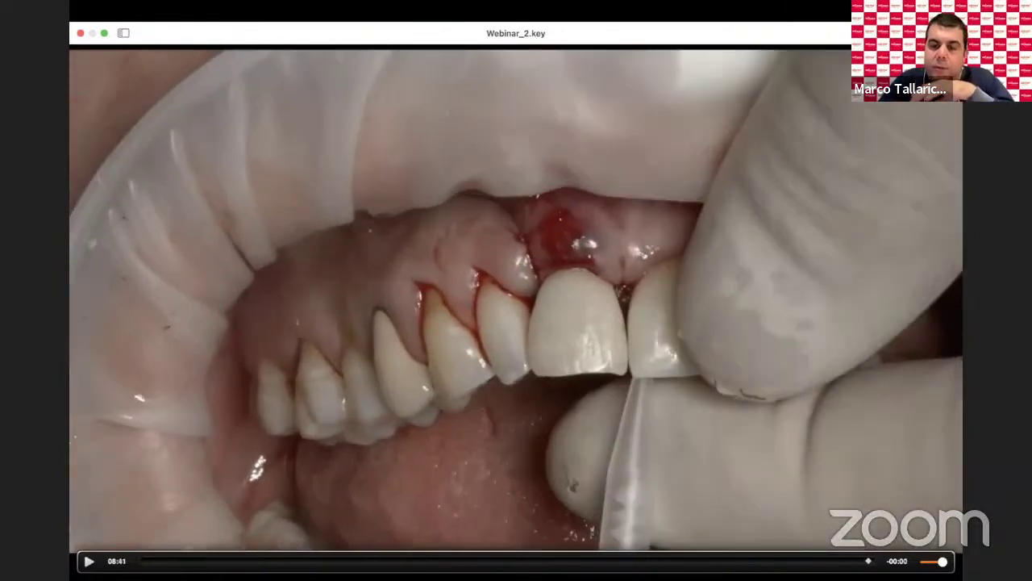
# Step: Advance past the surgery video through the before and after tooth photos and the closing thanks slide, and end the slideshow
pyautogui.click(327, 132)
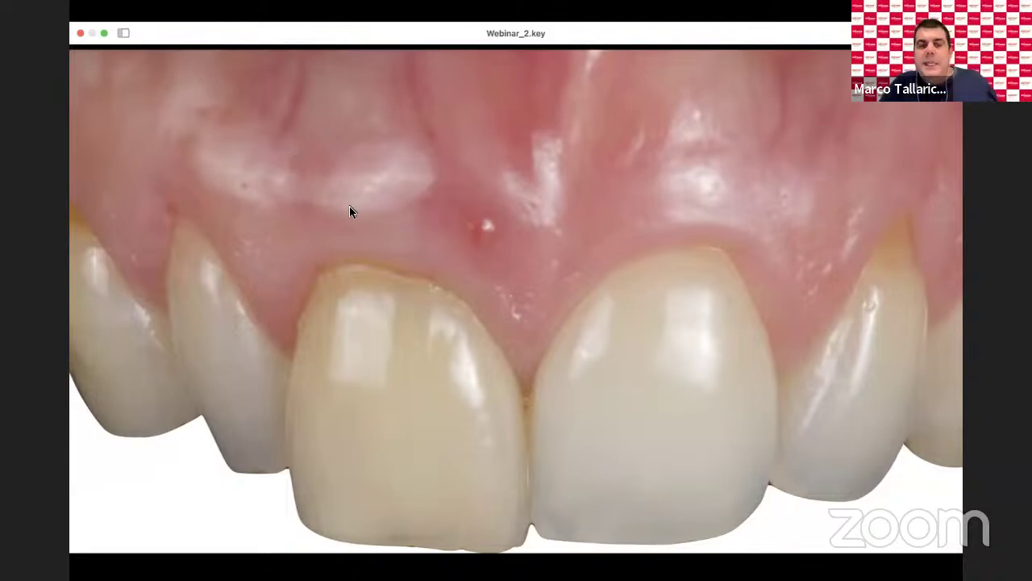
pyautogui.click(486, 266)
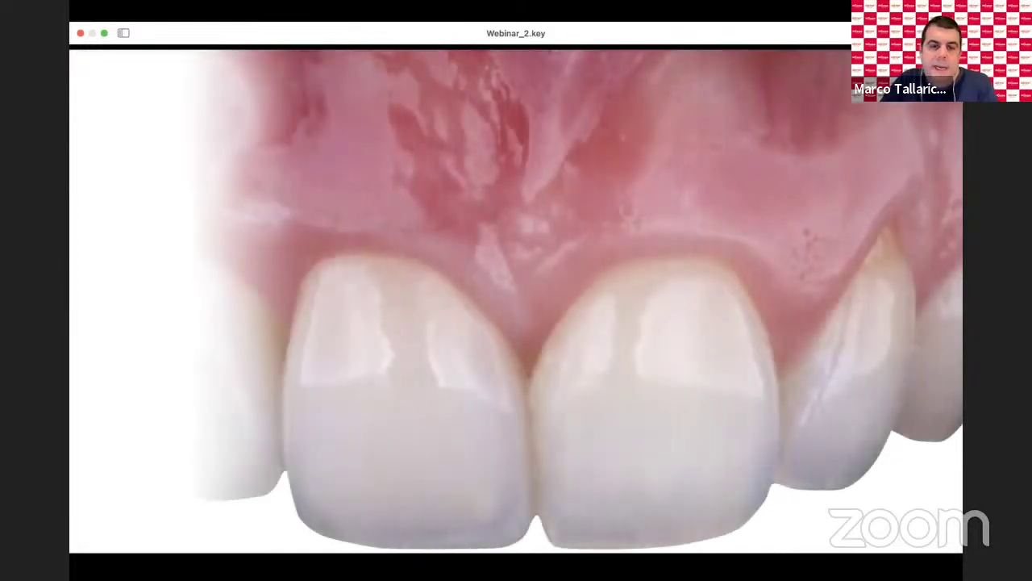
pyautogui.press('Right')
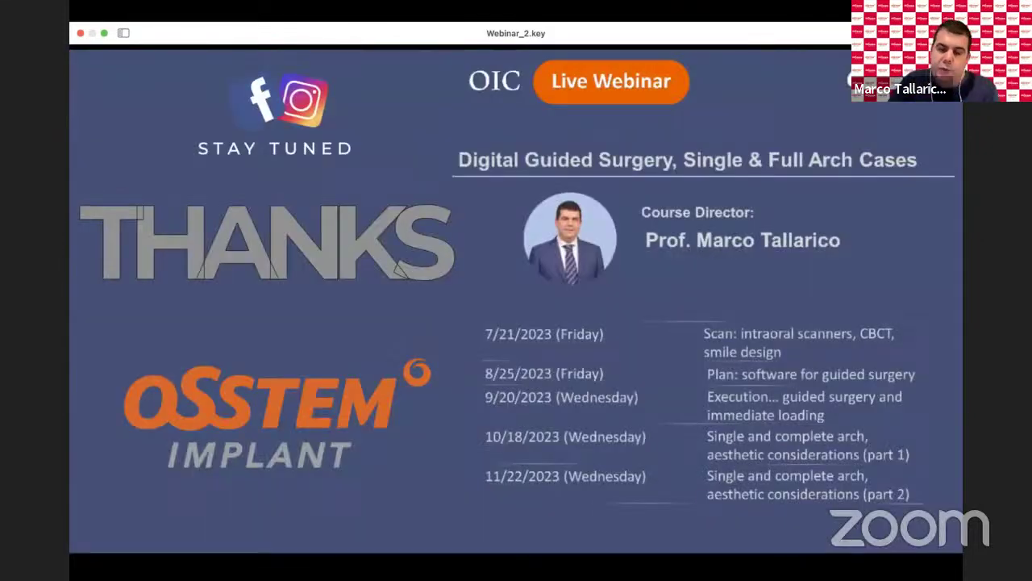
pyautogui.press('Right')
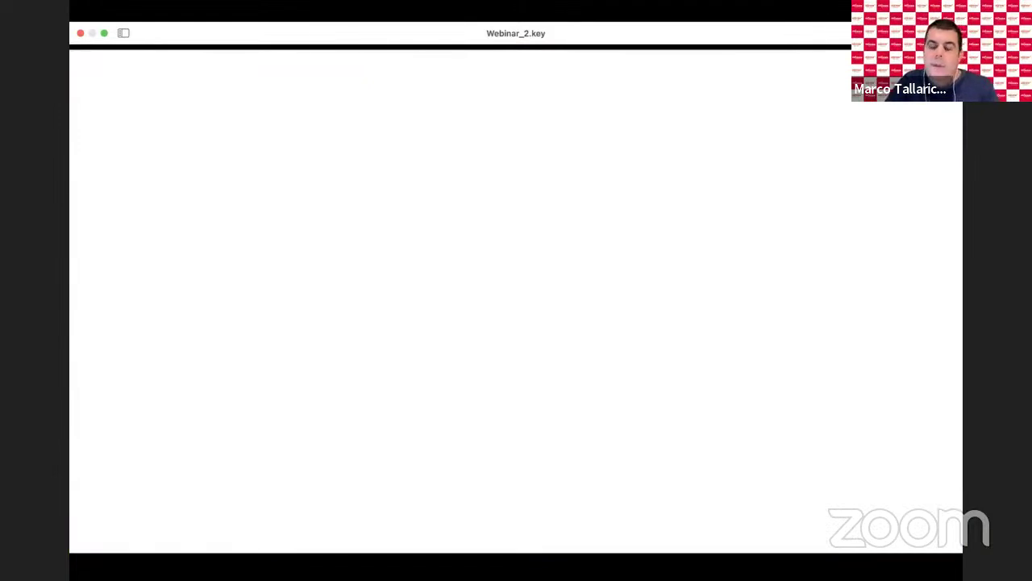
pyautogui.press('Escape')
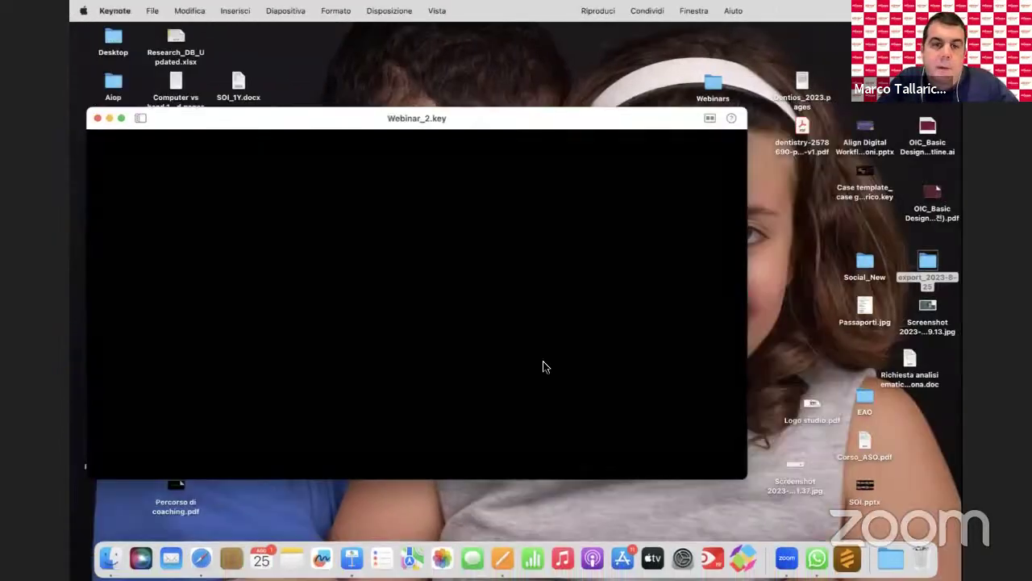